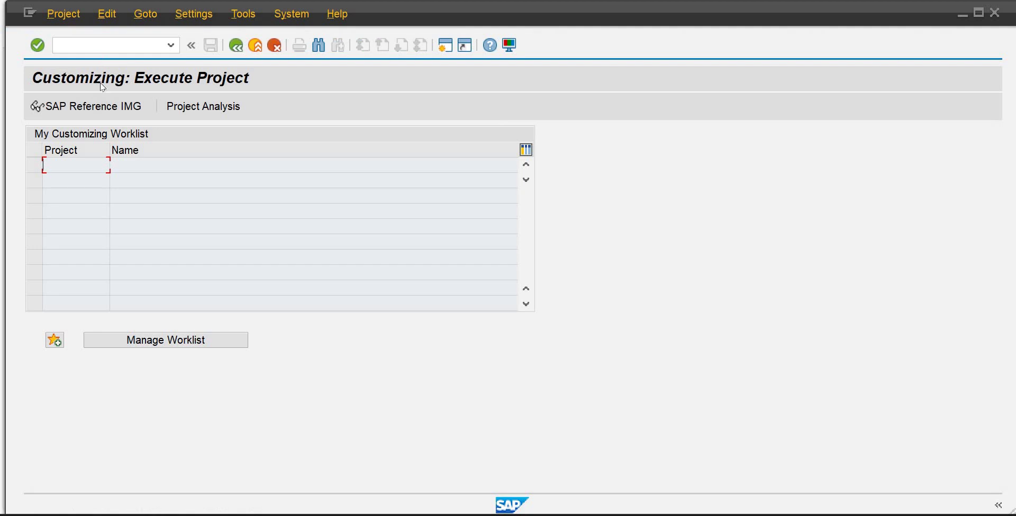
# Open the SAP Reference IMG and start the Maintain Controlling Area activity under Enterprise Structure > Definition > Controlling
pyautogui.click(113, 107)
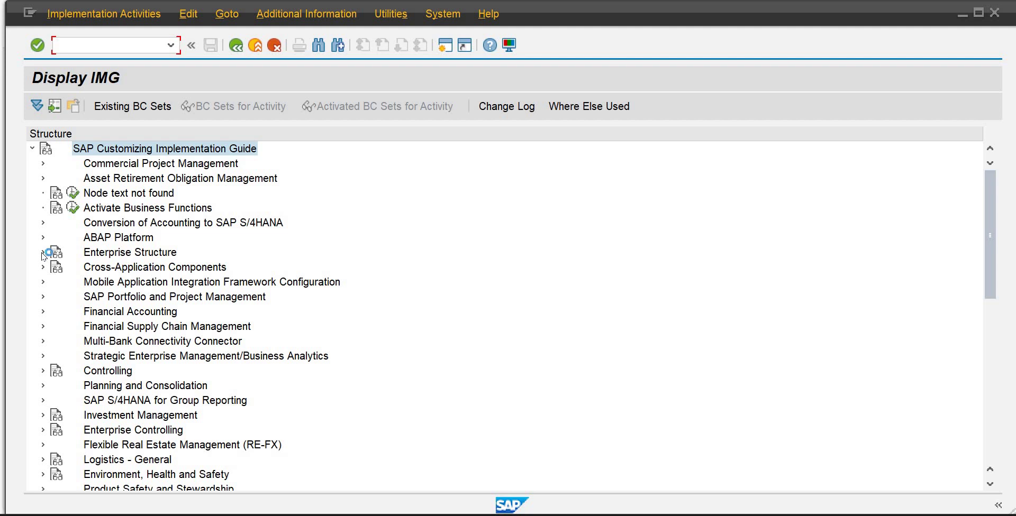
pyautogui.click(43, 253)
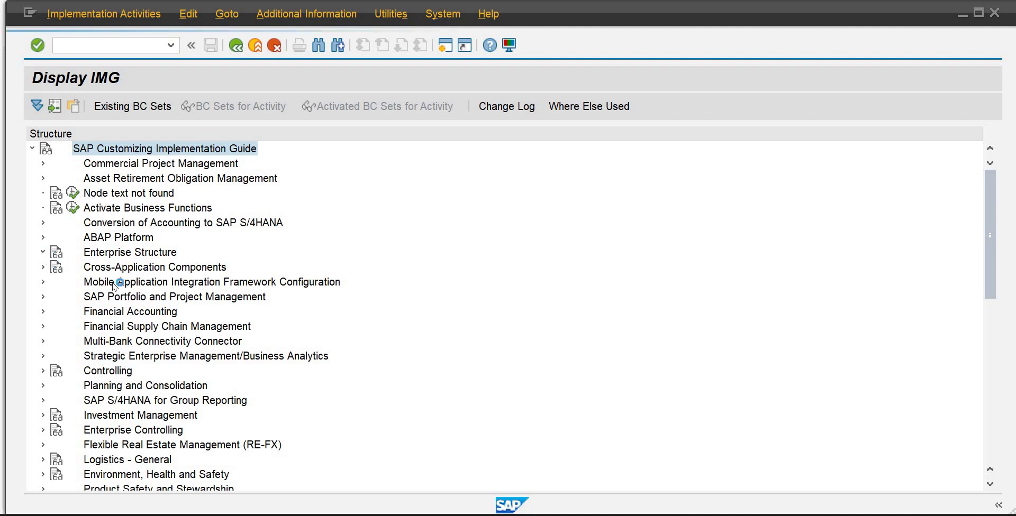
pyautogui.click(53, 267)
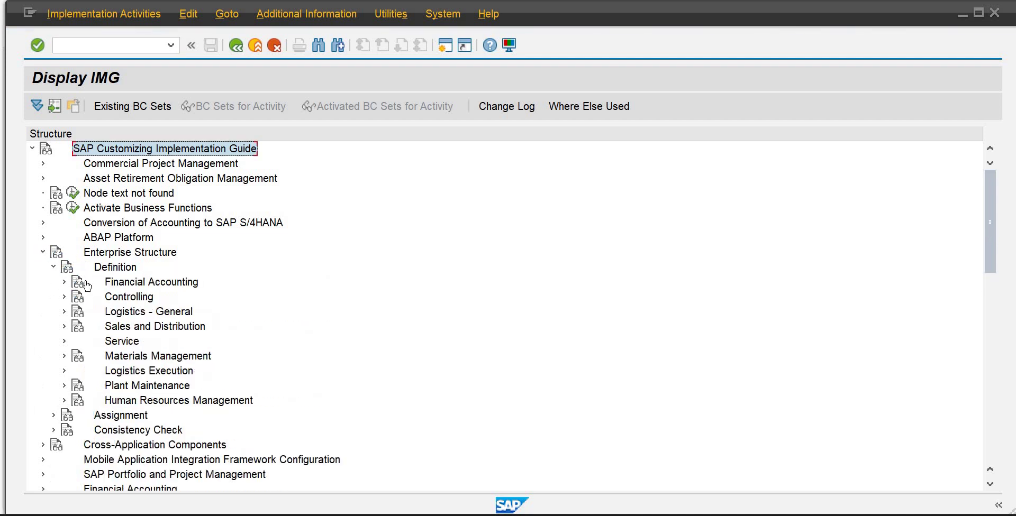
pyautogui.click(64, 297)
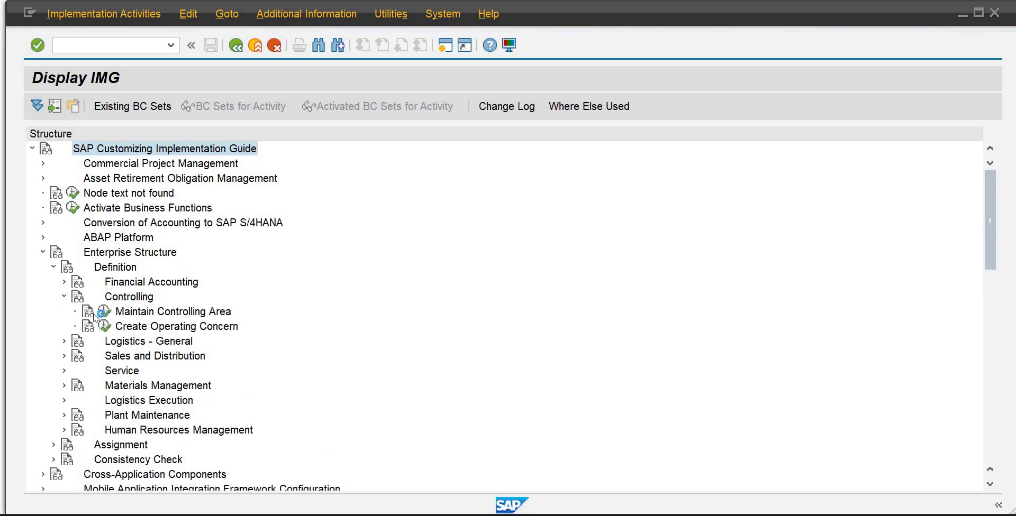
pyautogui.click(106, 312)
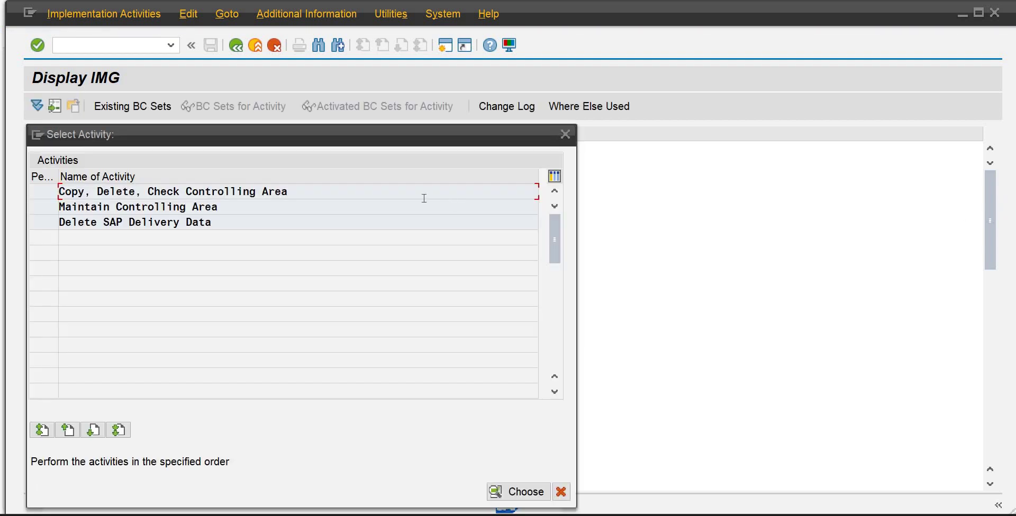
pyautogui.doubleClick(158, 213)
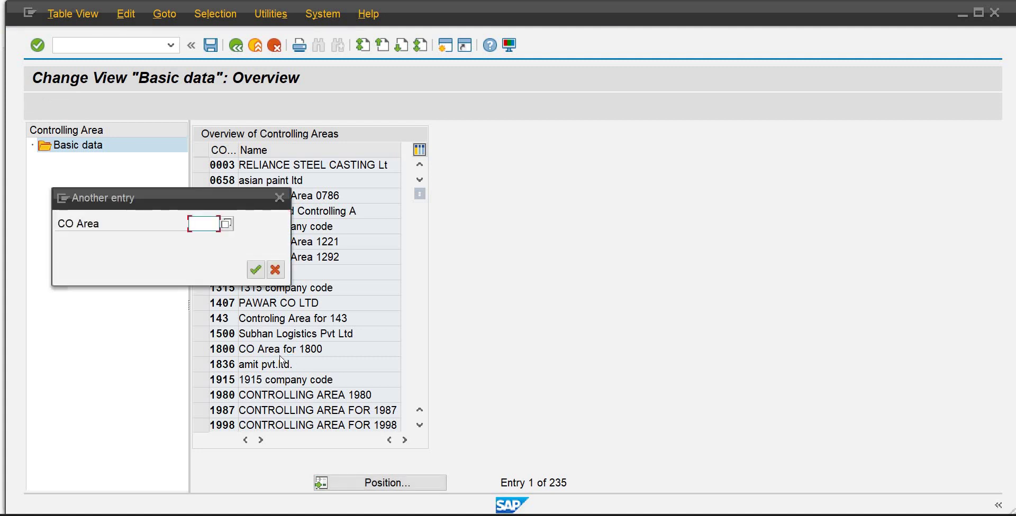
# Bring up controlling area OB01 and review its assignment control, currency, other and authorization hierarchy settings
pyautogui.write('ob01')
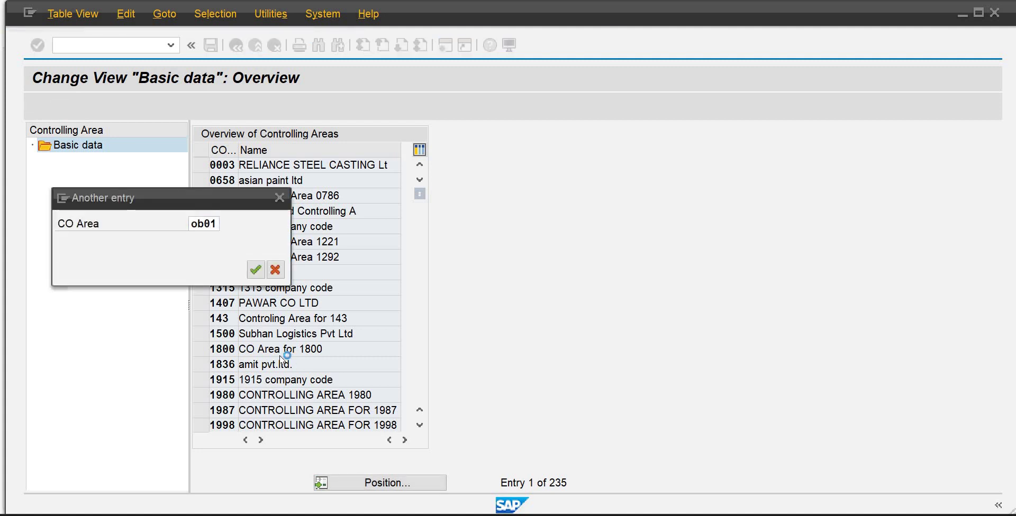
pyautogui.press('Return')
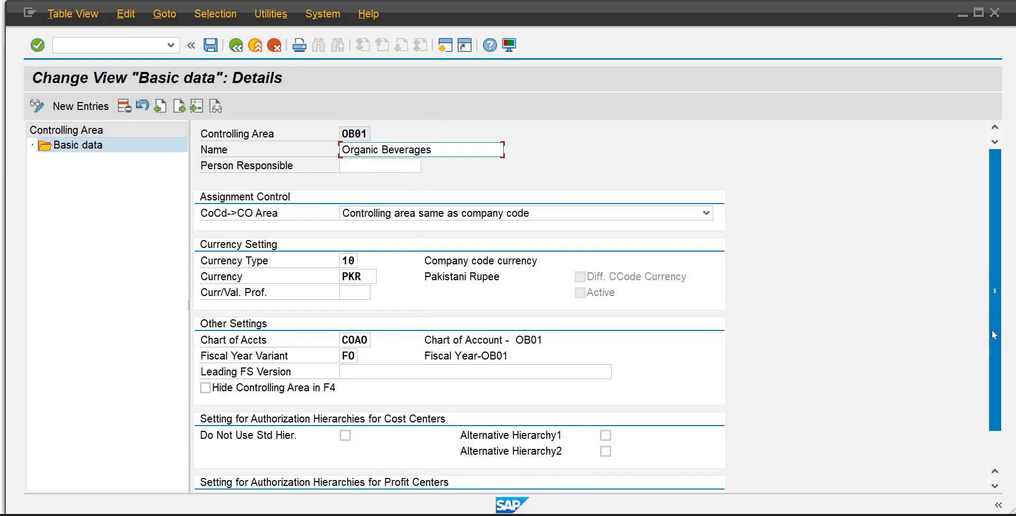
pyautogui.scroll(-1, 714, 375)
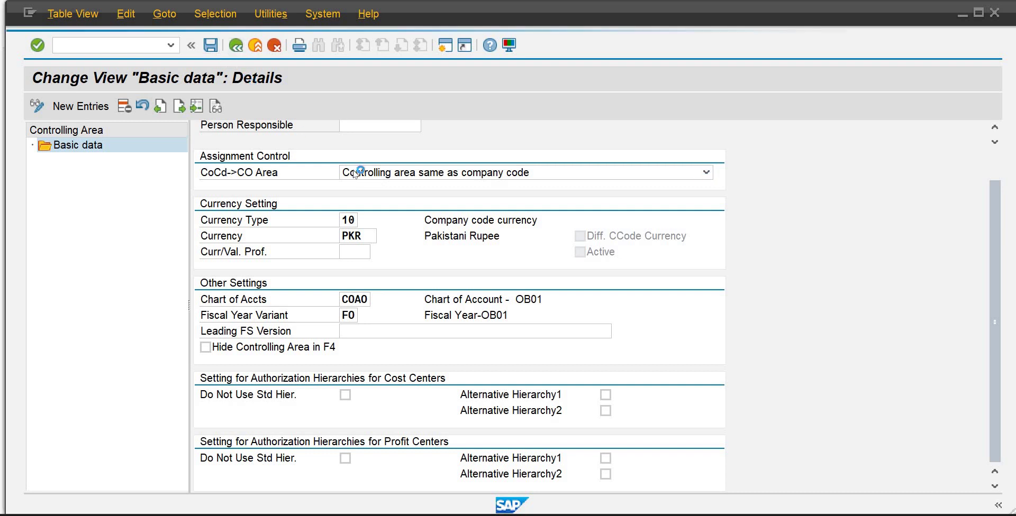
# Leave the controlling area maintenance without saving and collapse the Enterprise Structure branch of the guide
pyautogui.click(238, 50)
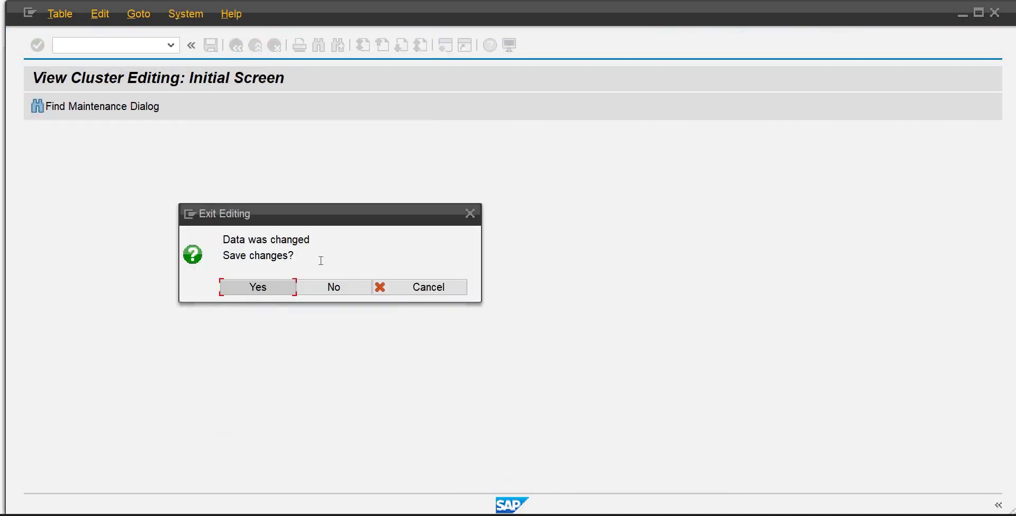
pyautogui.click(335, 288)
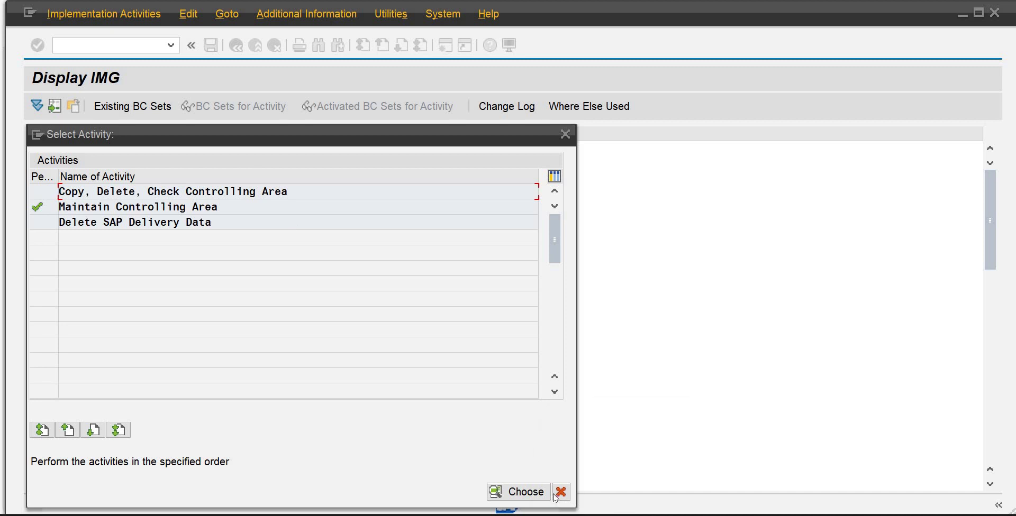
pyautogui.click(559, 493)
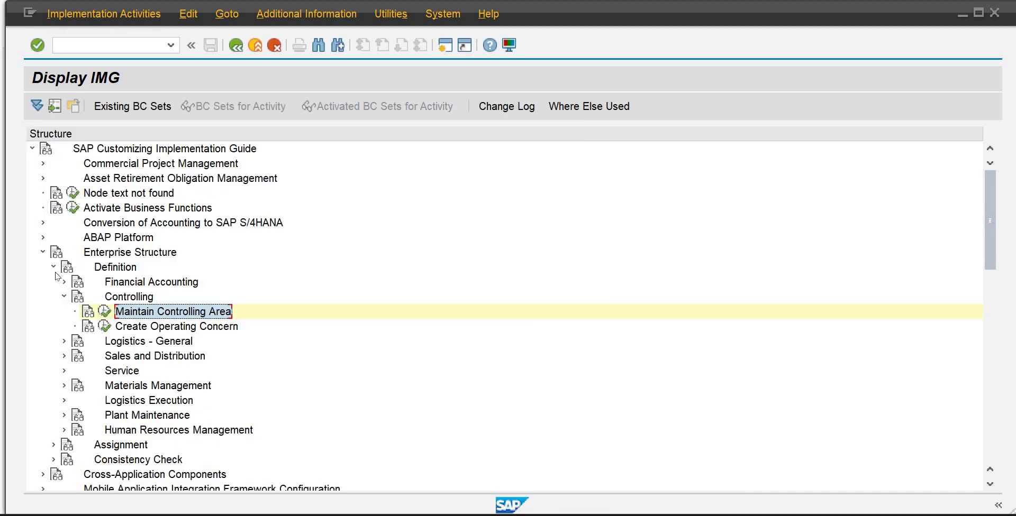
pyautogui.click(54, 268)
pyautogui.click(43, 253)
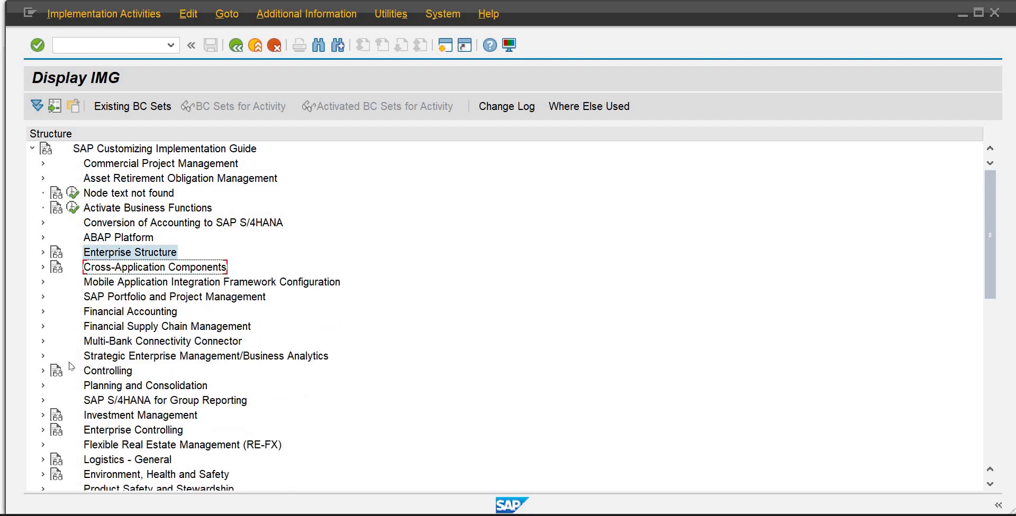
# Open the Maintain Controlling Area activity under Controlling > General Controlling > Organization
pyautogui.click(45, 372)
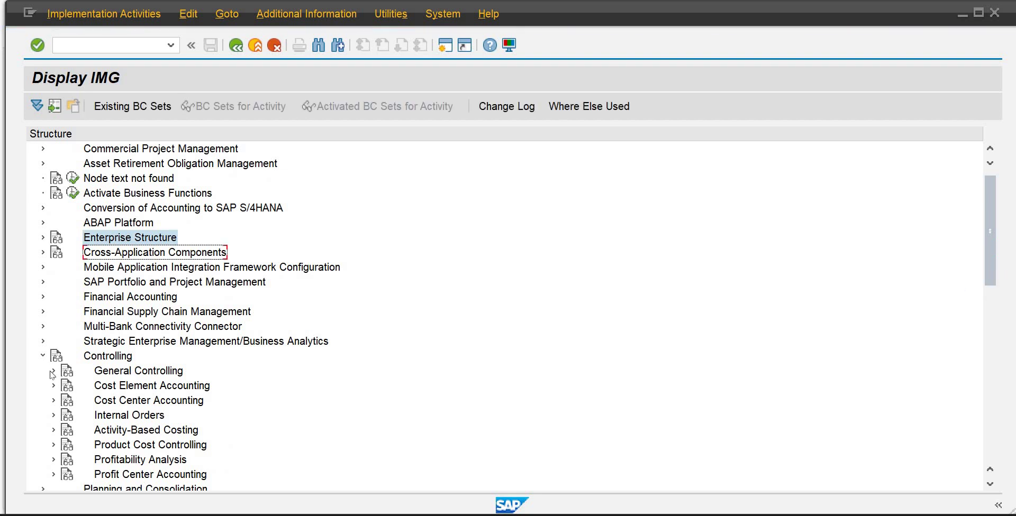
pyautogui.click(53, 373)
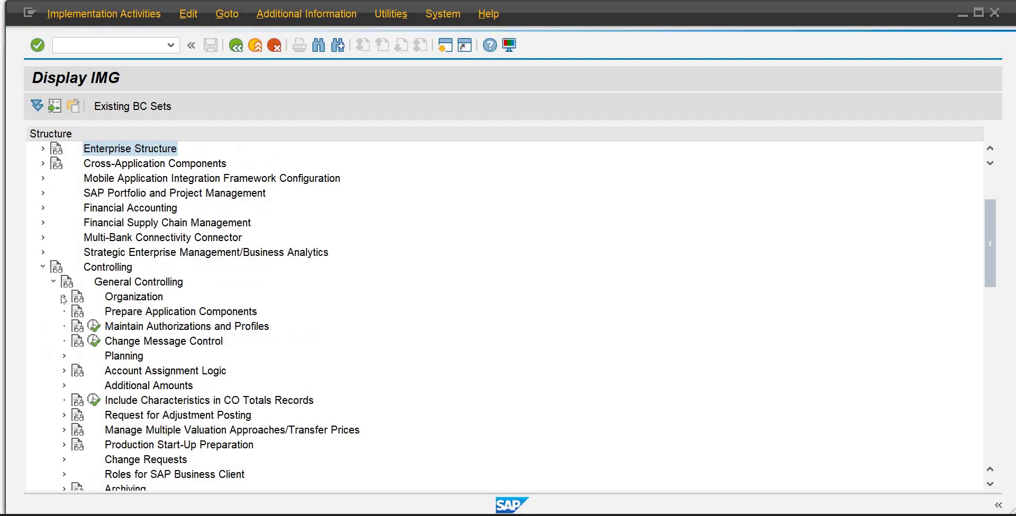
pyautogui.click(64, 297)
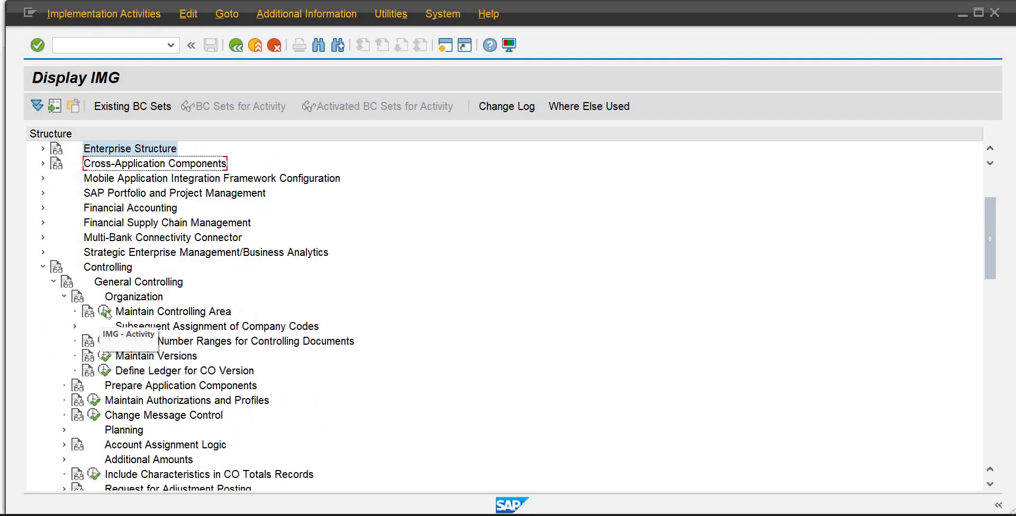
pyautogui.click(106, 314)
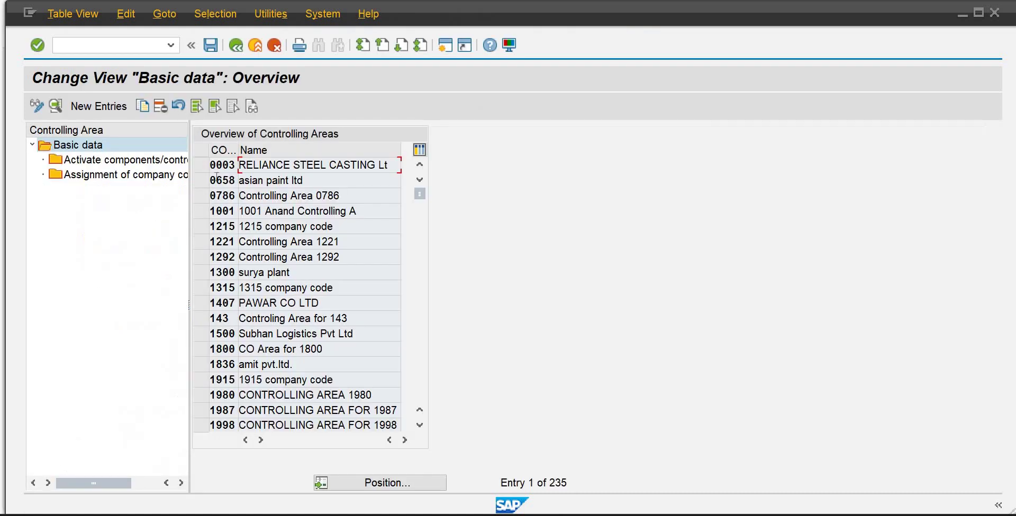
# Position to controlling area OB01 in the overview of controlling areas and show its basic data details
pyautogui.click(378, 489)
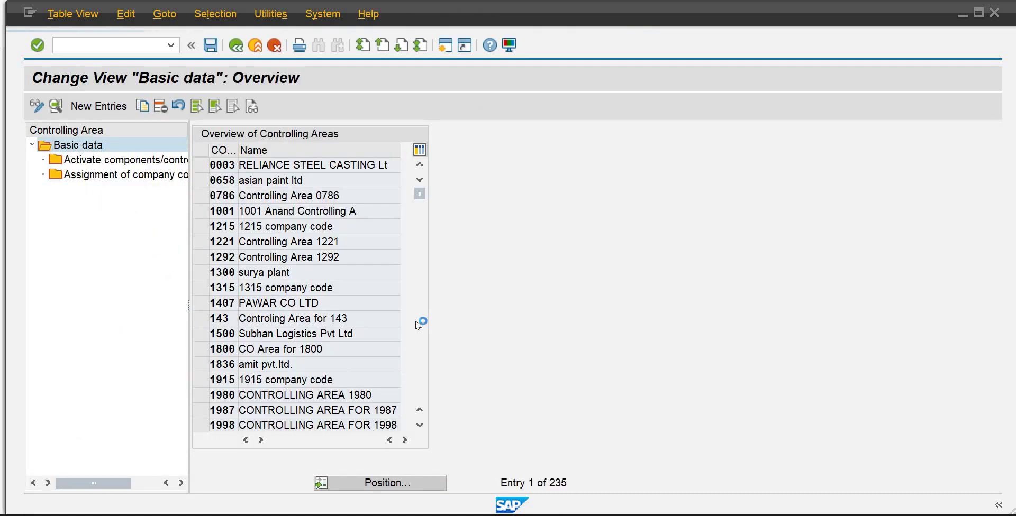
pyautogui.write('o')
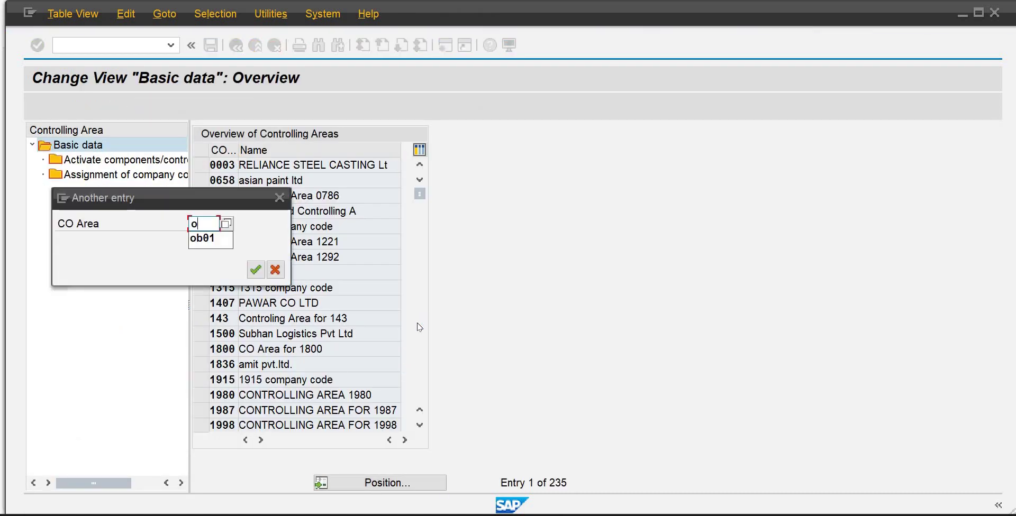
pyautogui.write('b01')
pyautogui.press('Return')
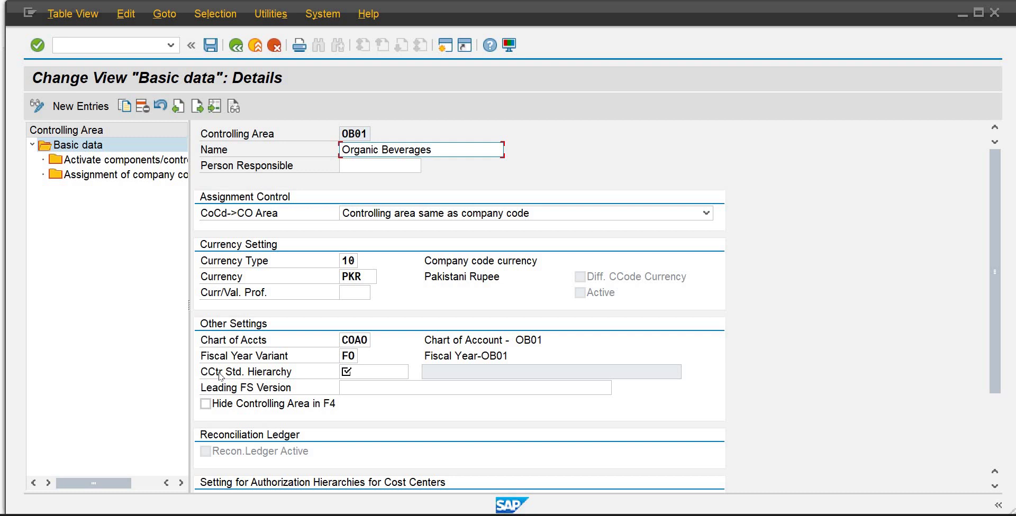
# Set the cost center standard hierarchy of controlling area OB01 to SHOB01 and agree to its creation
pyautogui.click(365, 373)
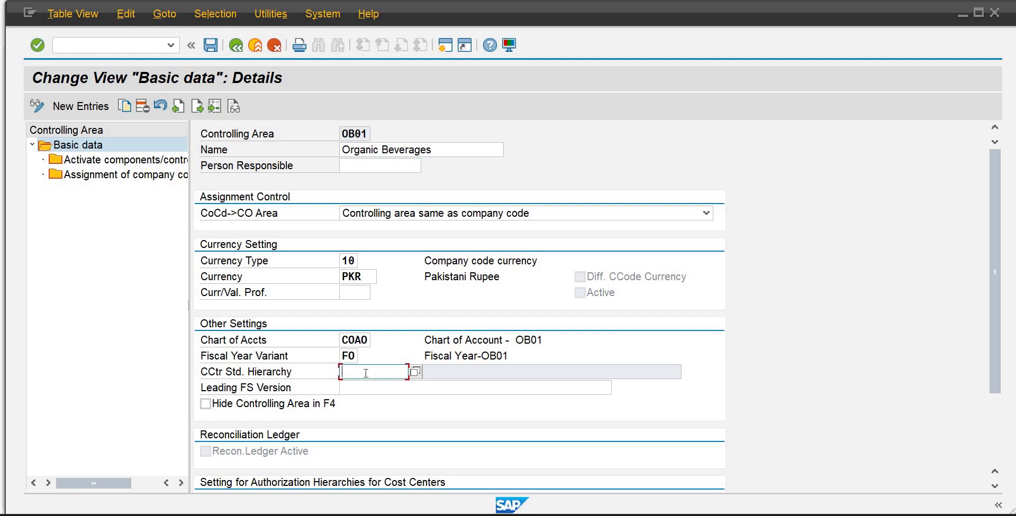
pyautogui.write('sh')
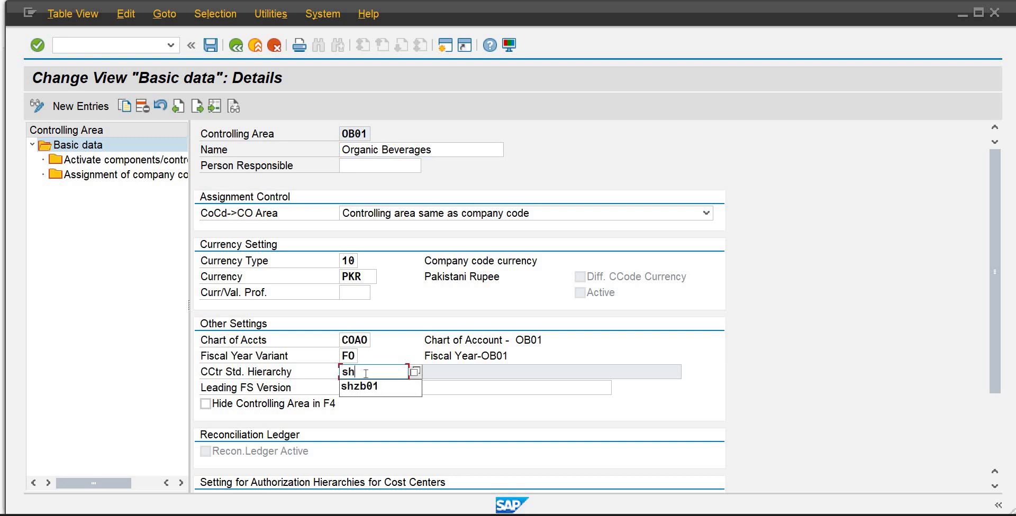
pyautogui.write('ob01')
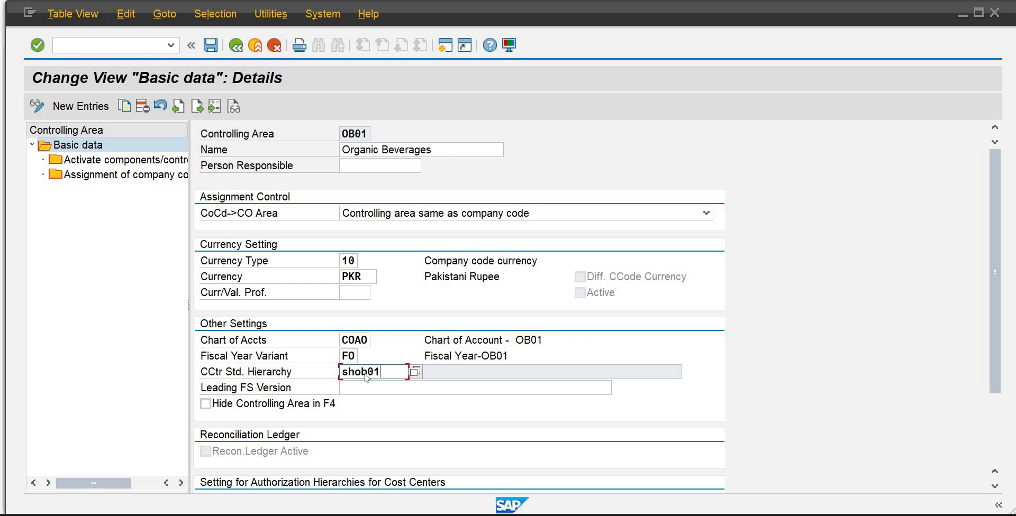
pyautogui.press('Return')
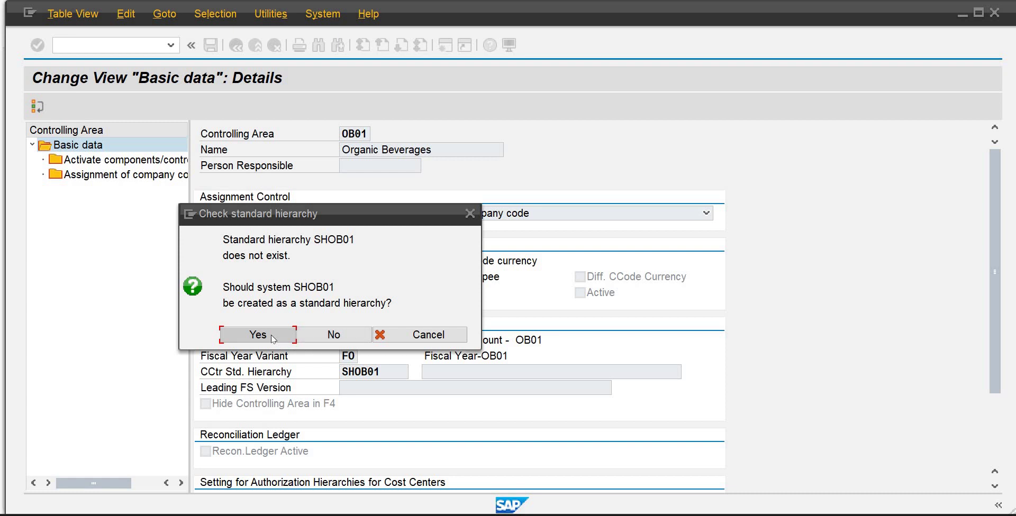
pyautogui.click(274, 339)
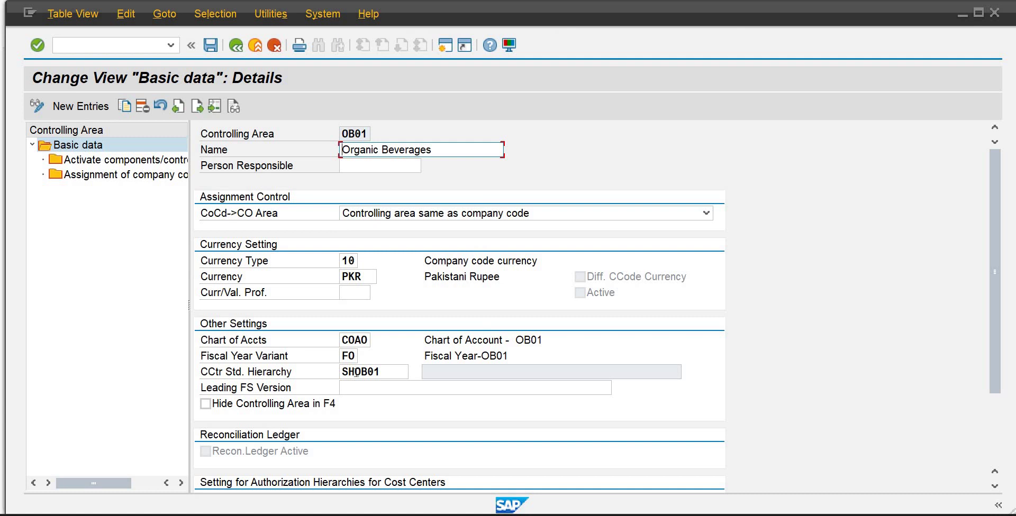
# Save the OB01 controlling area with new standard hierarchy SHOB01 under customizing request MAHK905045 and close the message log
pyautogui.click(358, 372)
pyautogui.keyDown('shift'); pyautogui.click(361, 372); pyautogui.keyUp('shift')
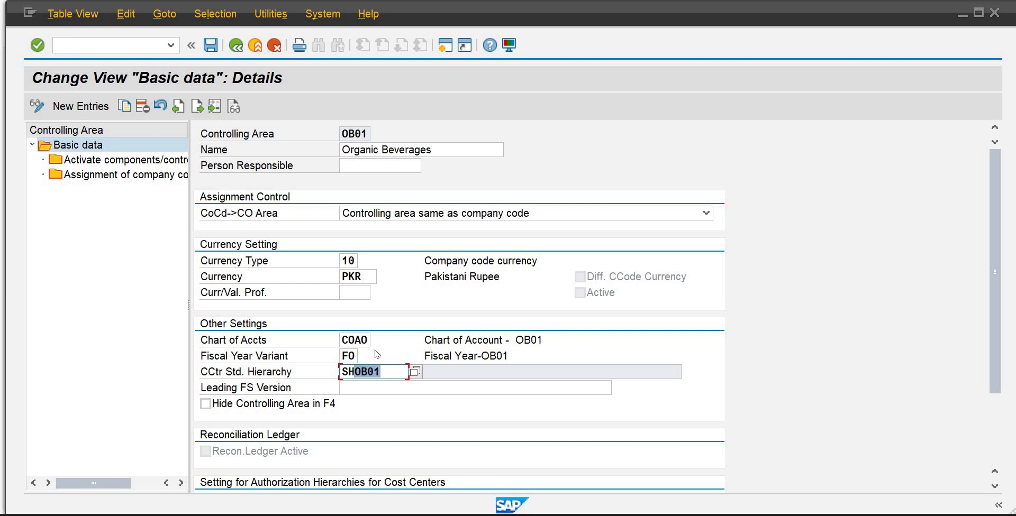
pyautogui.click(211, 46)
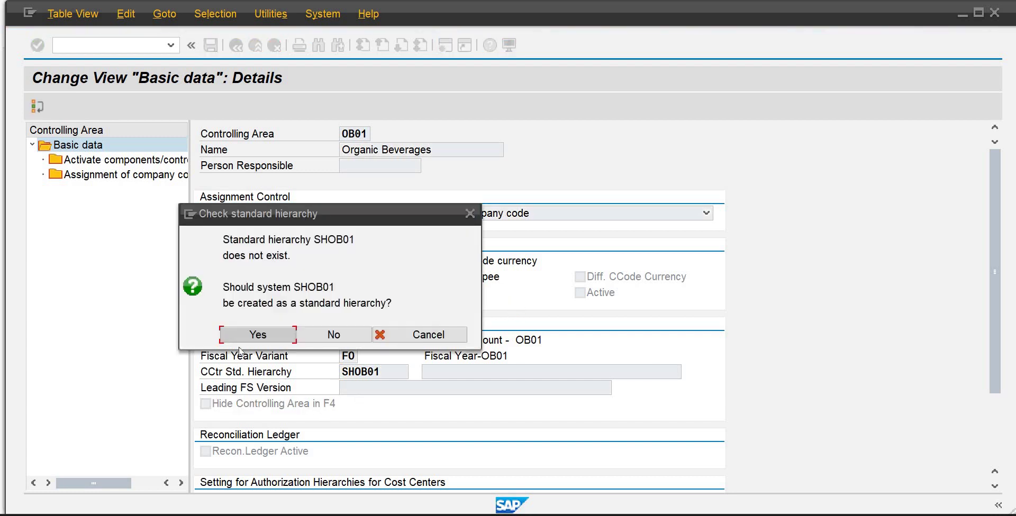
pyautogui.click(258, 336)
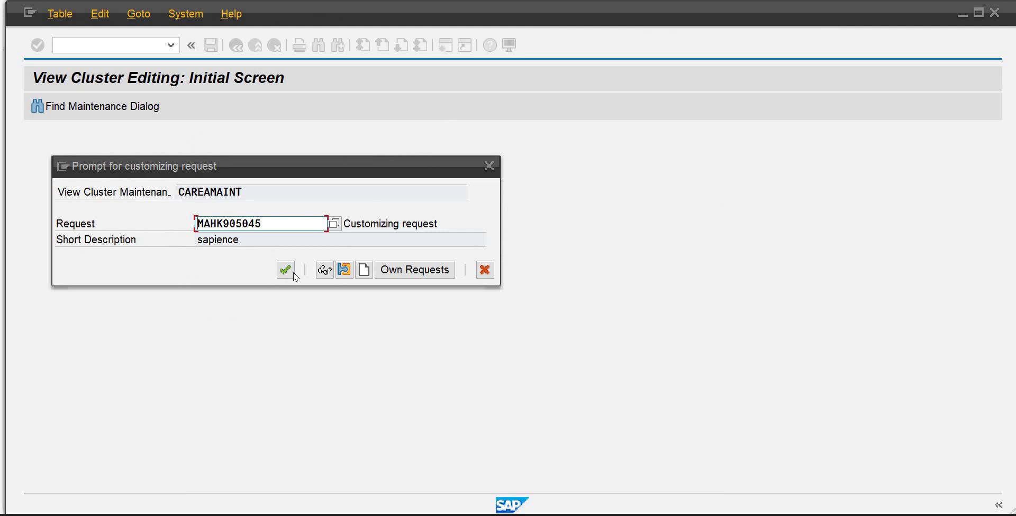
pyautogui.click(287, 273)
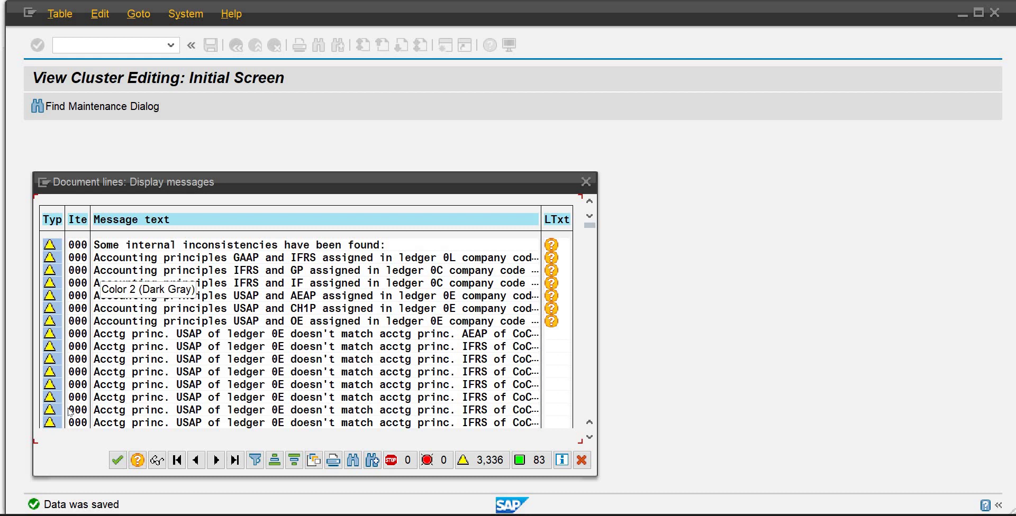
pyautogui.click(118, 460)
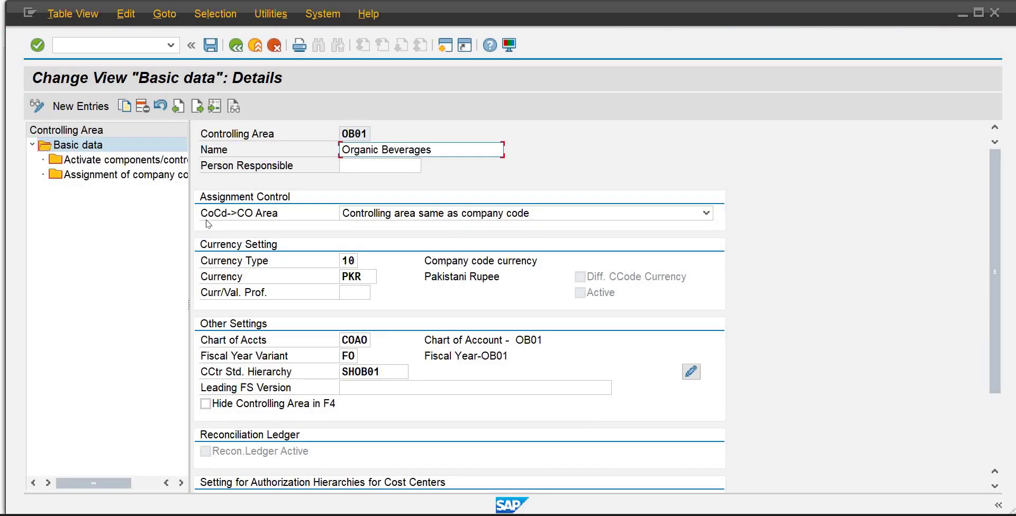
# Exit the controlling area maintenance back to the guide and collapse the Organization and General Controlling branches
pyautogui.click(235, 48)
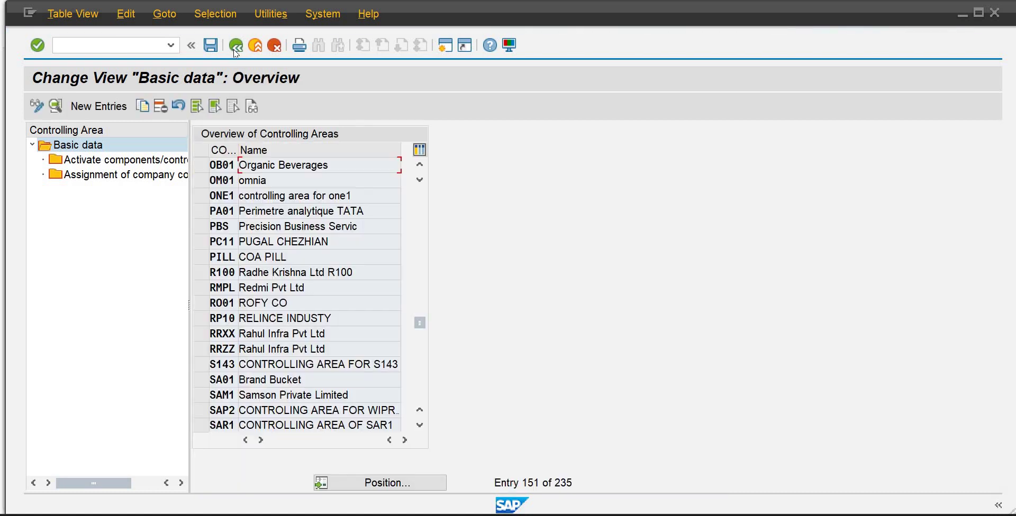
pyautogui.click(235, 48)
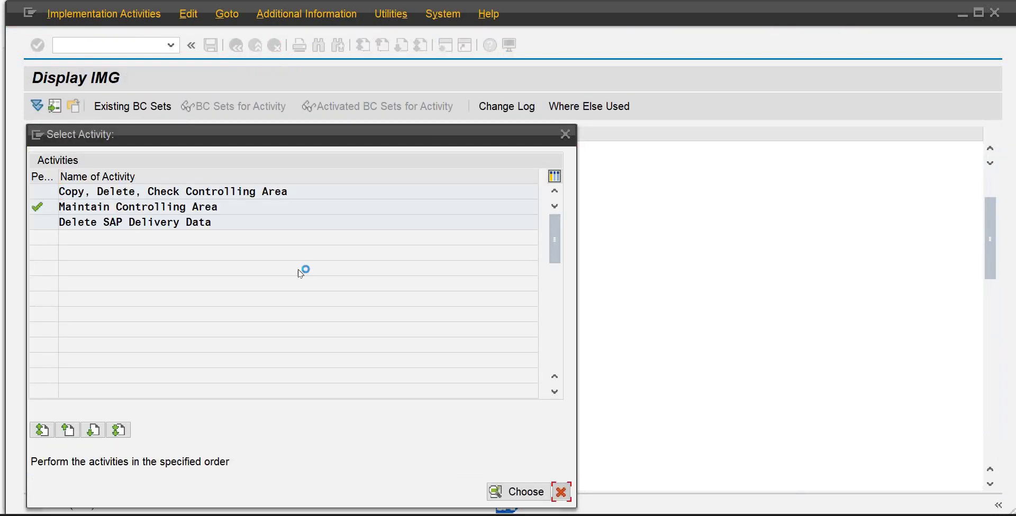
pyautogui.press('Escape')
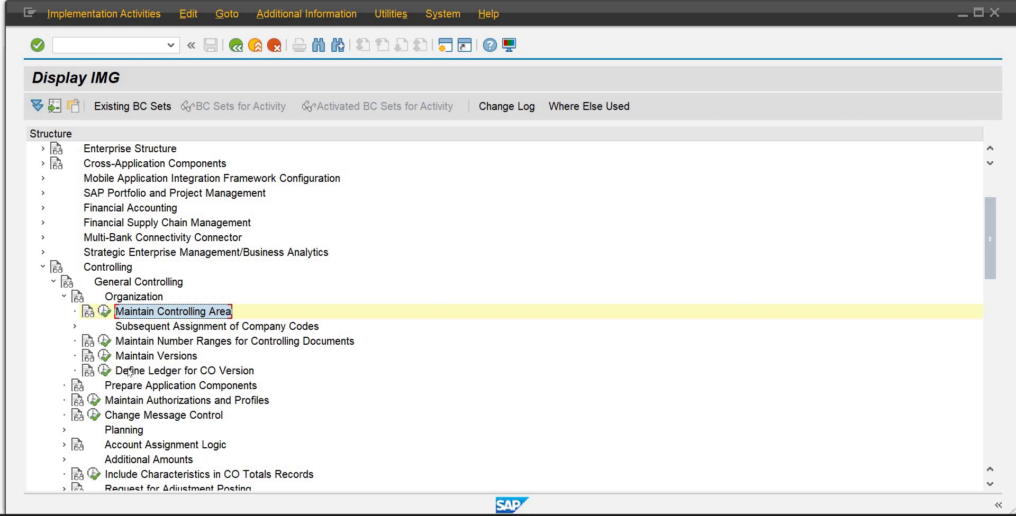
pyautogui.click(64, 297)
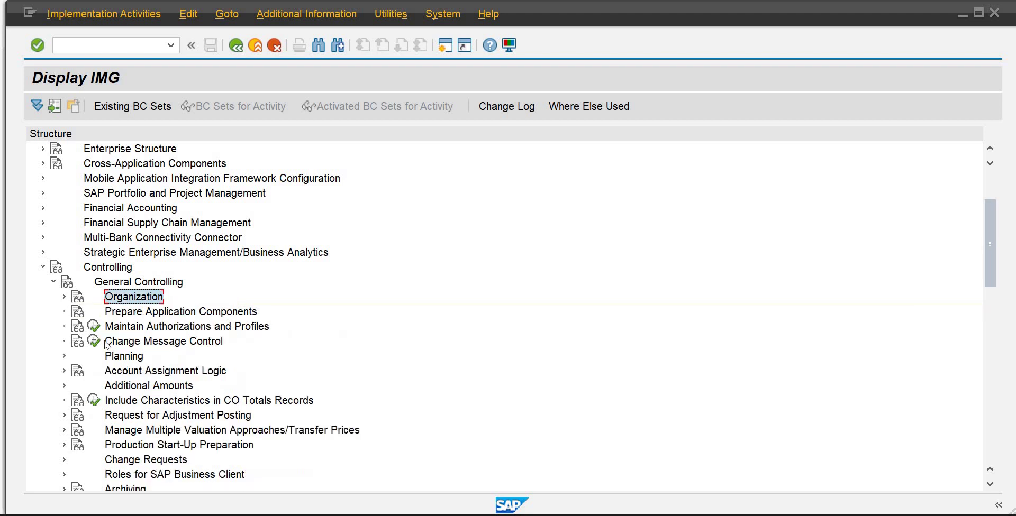
pyautogui.click(54, 285)
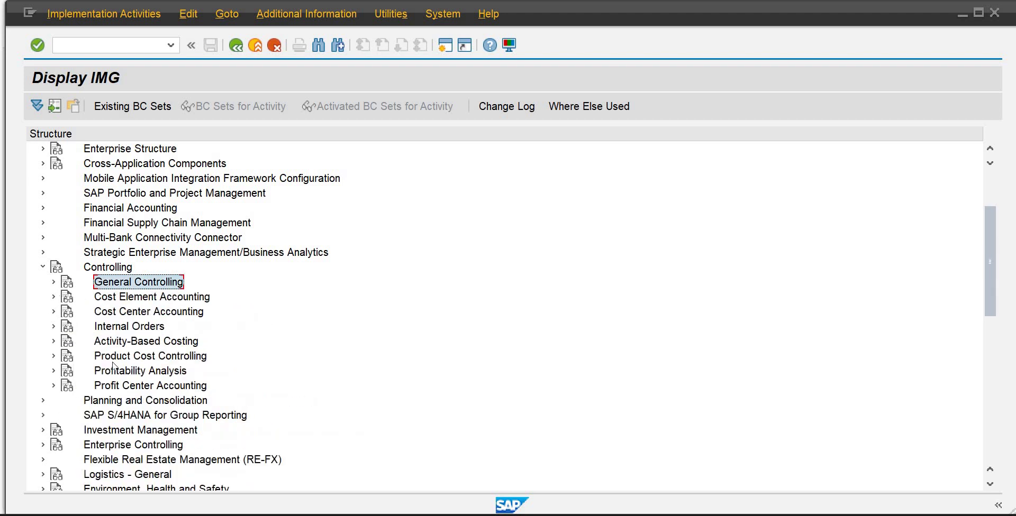
# Set OB01 as the controlling area in the basic settings of Profit Center Accounting
pyautogui.click(52, 388)
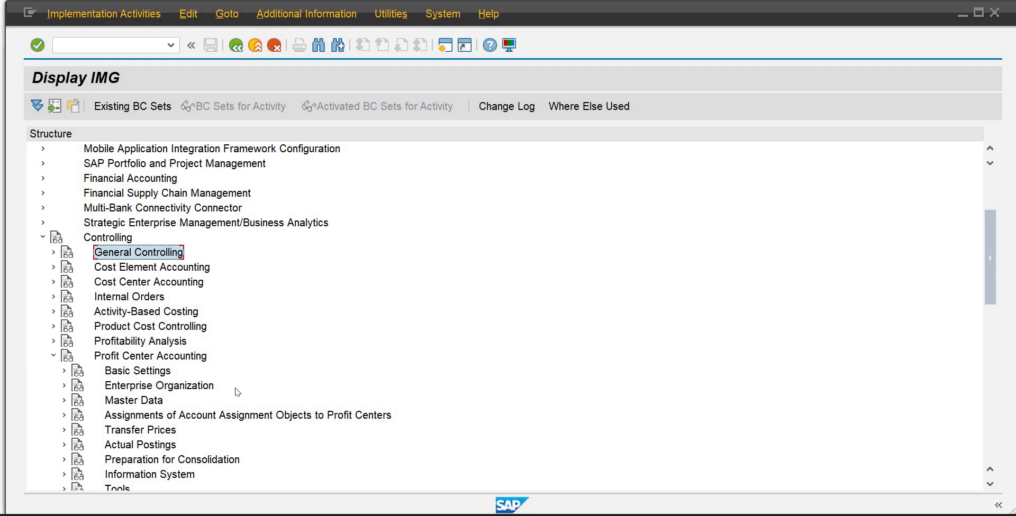
pyautogui.click(64, 371)
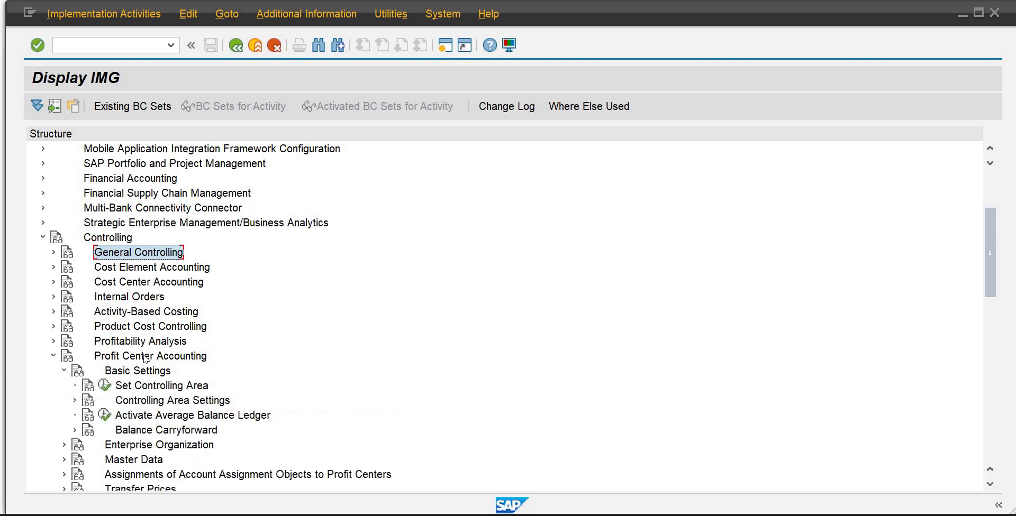
pyautogui.click(147, 358)
pyautogui.click(146, 373)
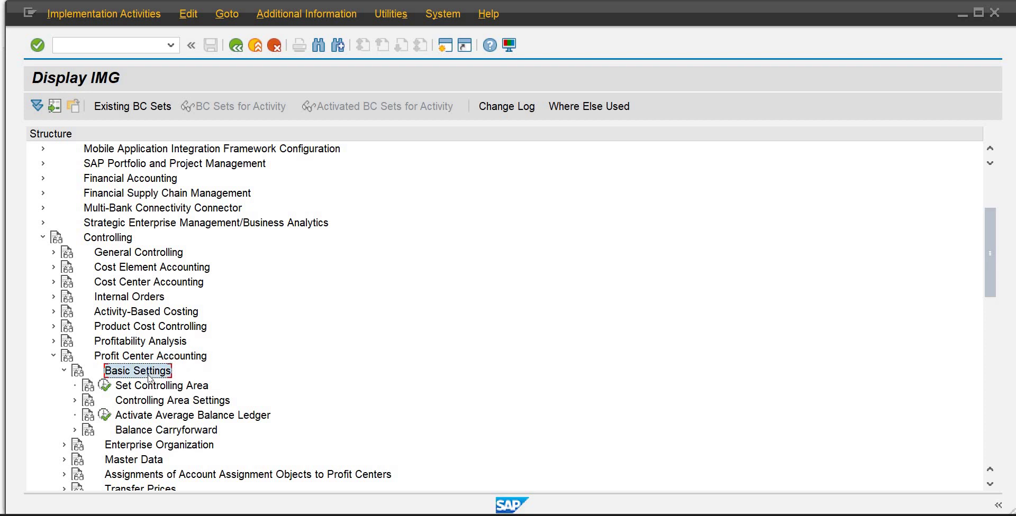
pyautogui.click(104, 387)
pyautogui.write('o')
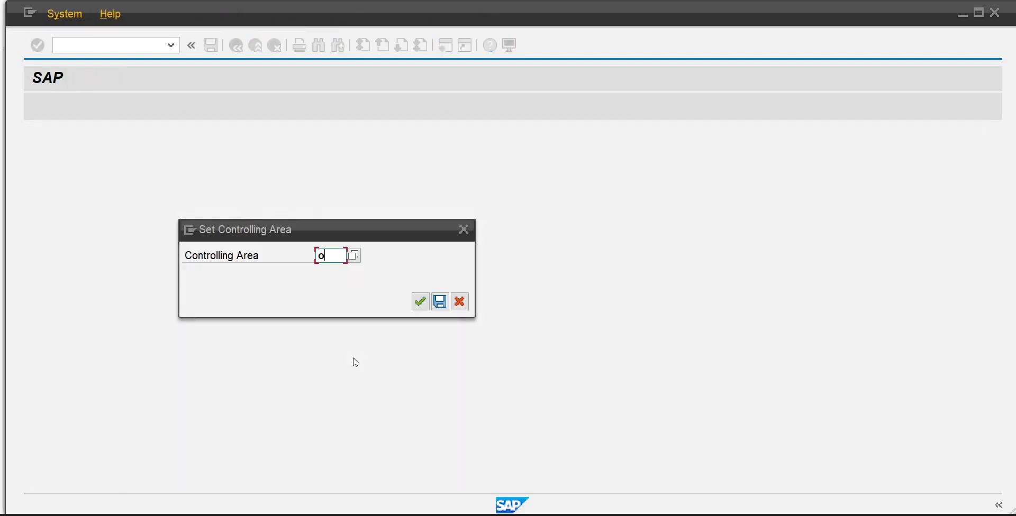
pyautogui.write('b01')
pyautogui.press('Return')
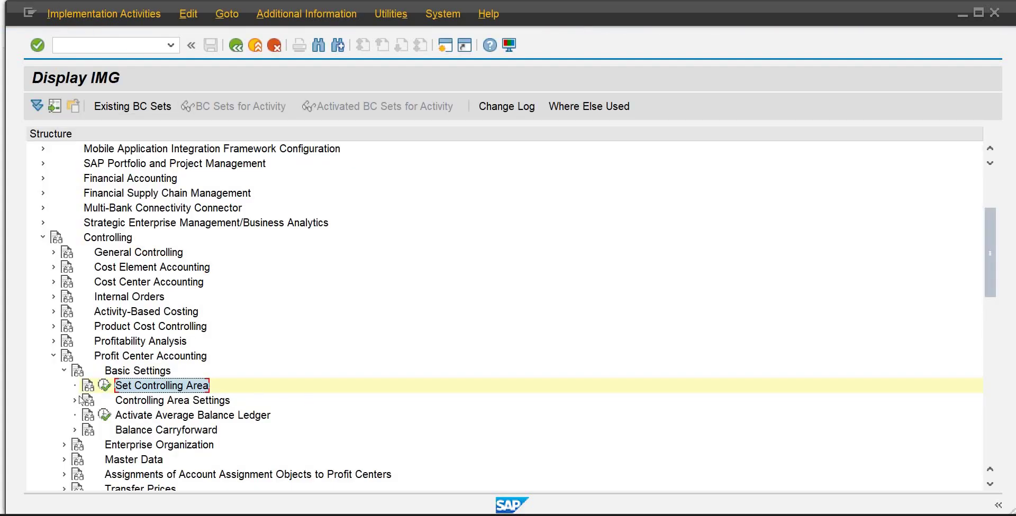
# Enter SHOB01 as the standard hierarchy in the Profit Center Accounting controlling area settings of OB01
pyautogui.click(74, 402)
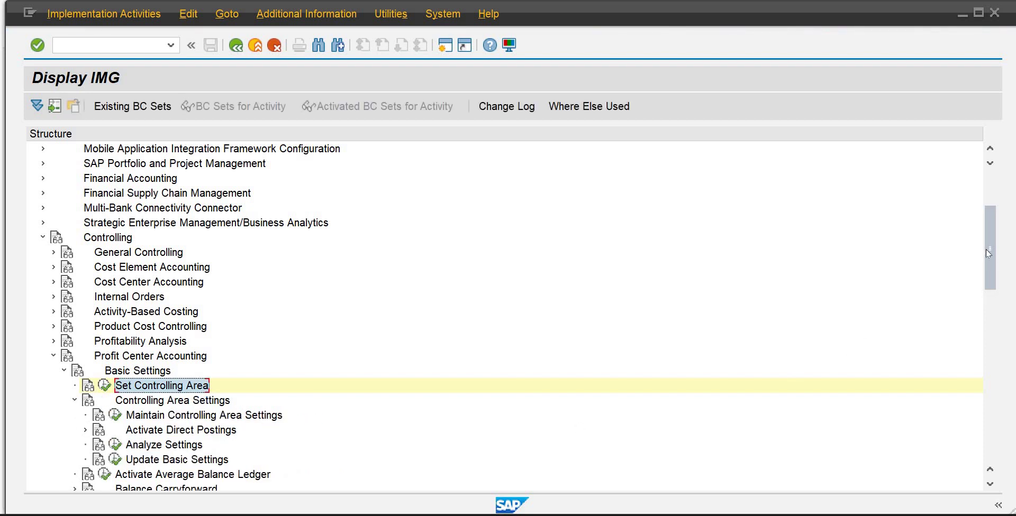
pyautogui.moveTo(987, 253); pyautogui.dragTo(995, 270)
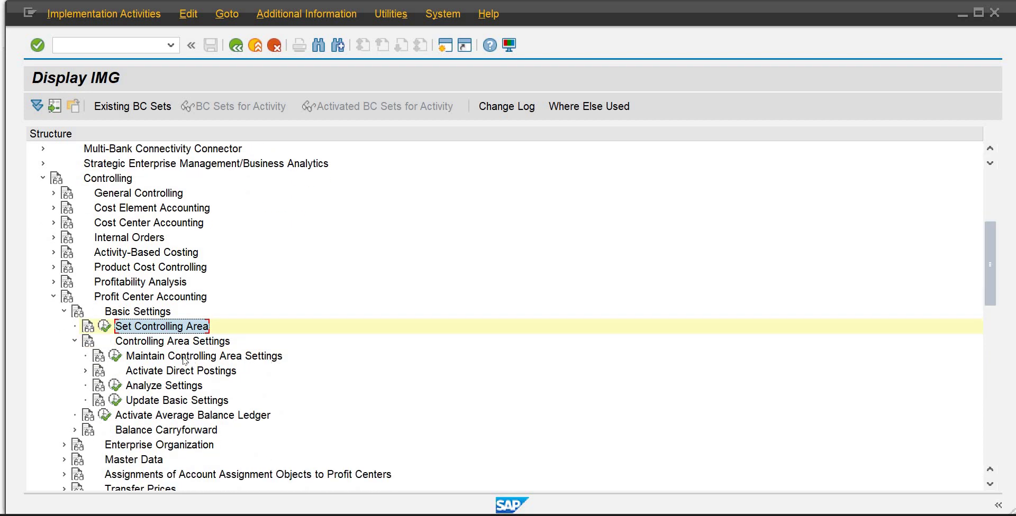
pyautogui.click(116, 356)
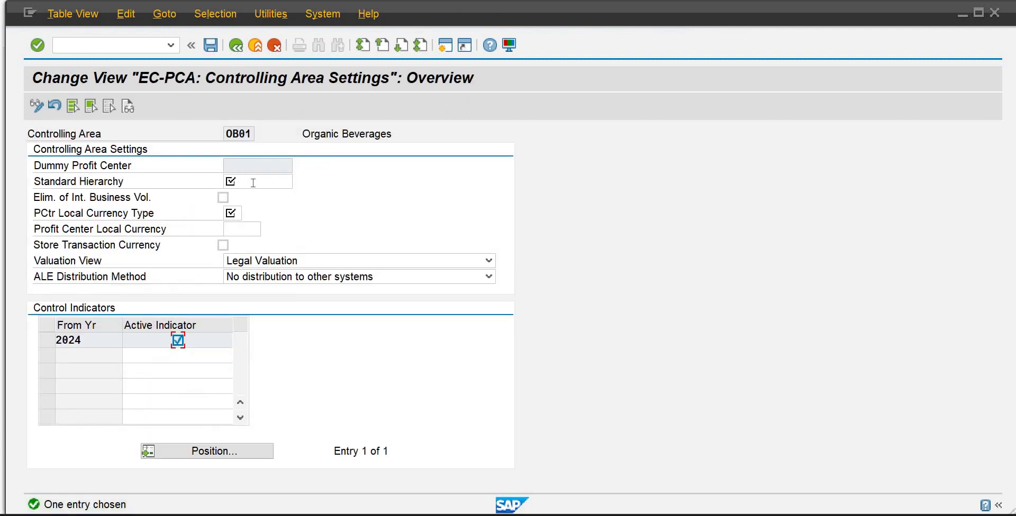
pyautogui.click(253, 184)
pyautogui.write('sh')
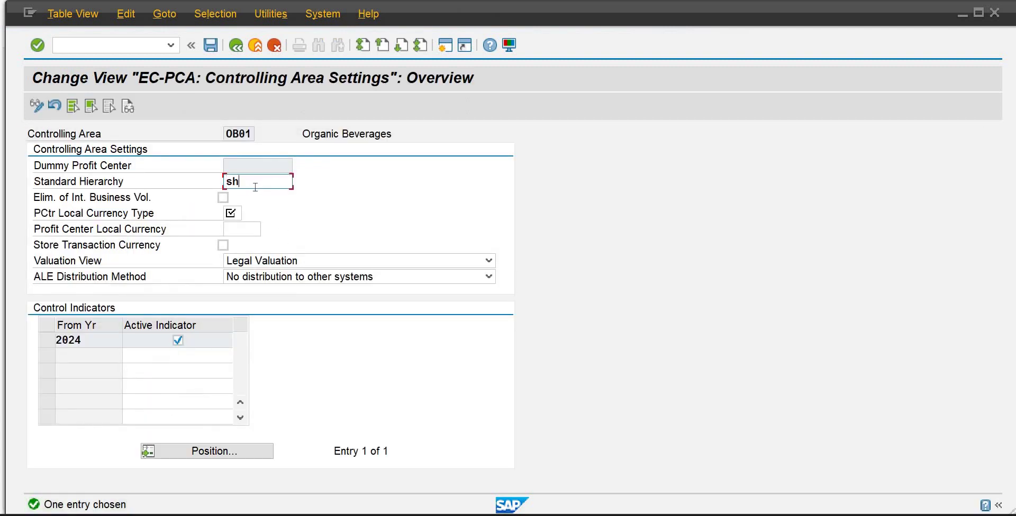
pyautogui.write('ob01')
pyautogui.press('Return')
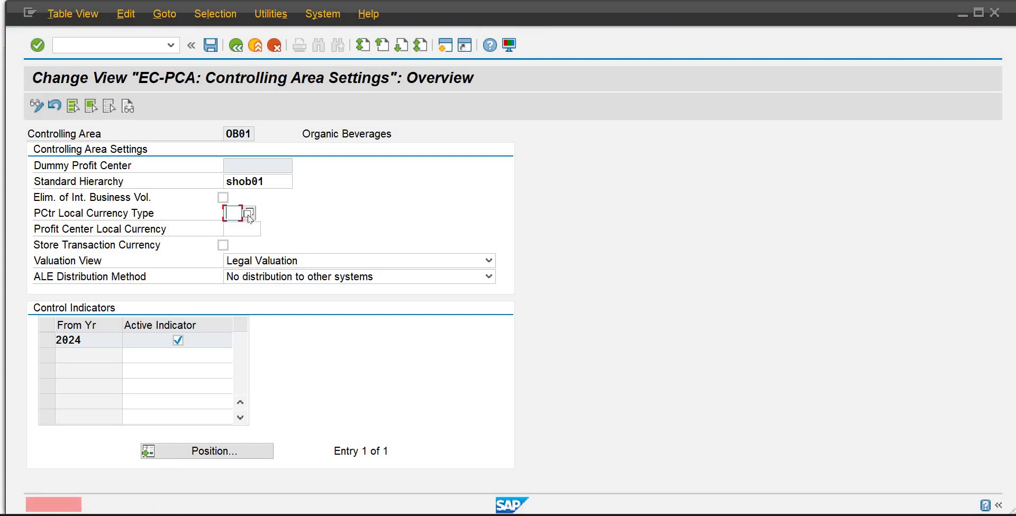
pyautogui.click(249, 215)
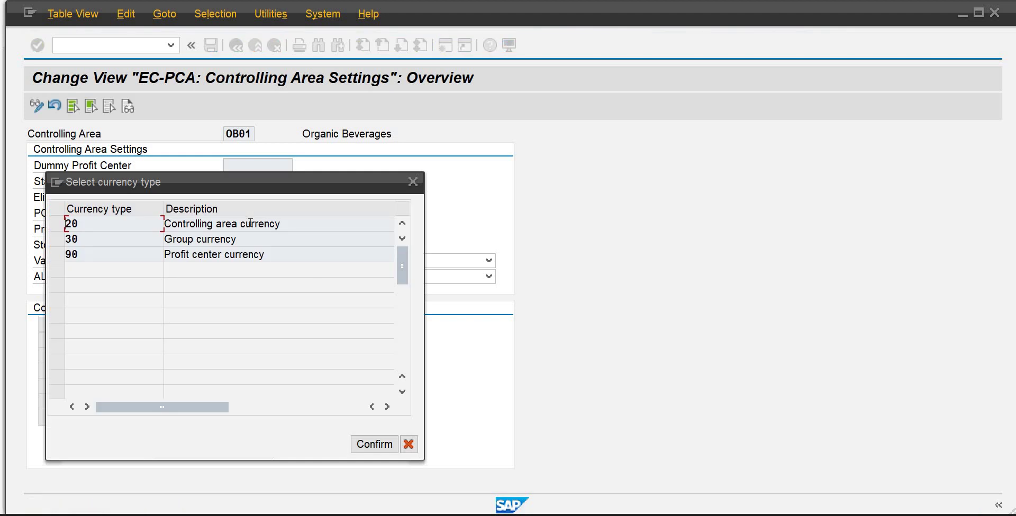
pyautogui.click(220, 225)
pyautogui.click(373, 444)
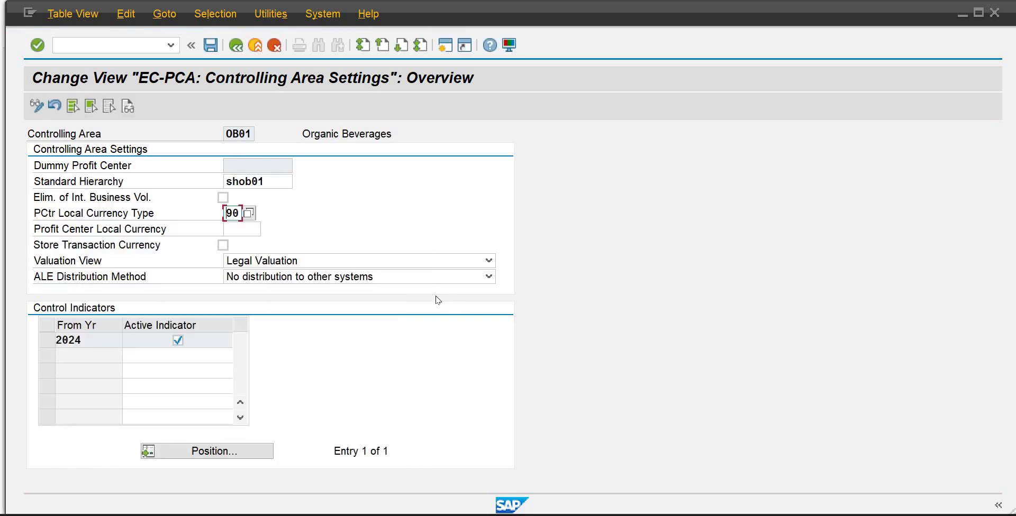
pyautogui.click(250, 214)
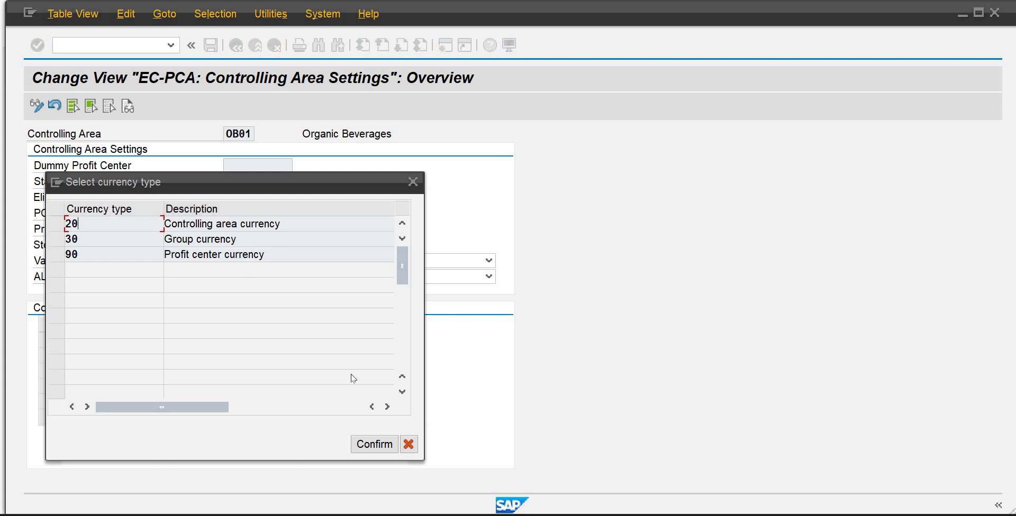
pyautogui.click(373, 444)
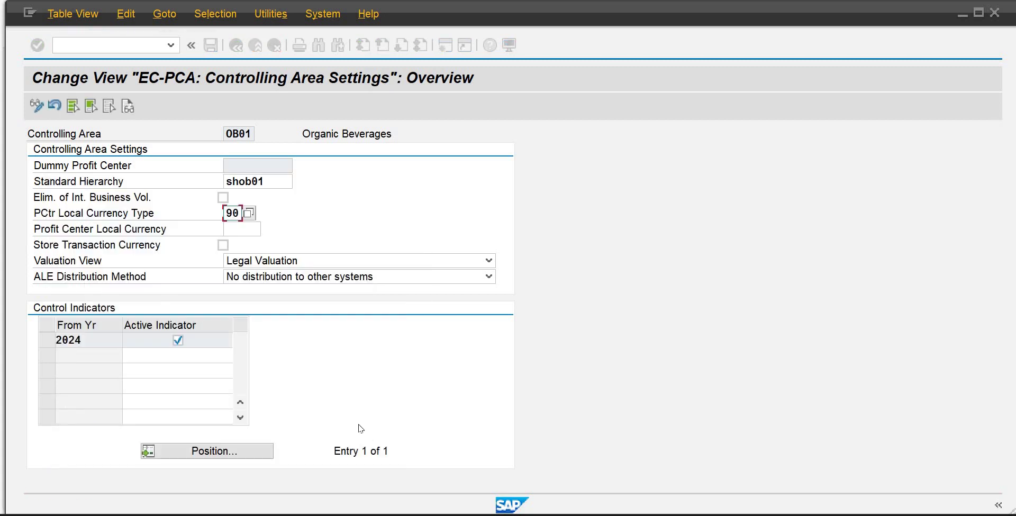
pyautogui.press('BackSpace')
pyautogui.press('BackSpace')
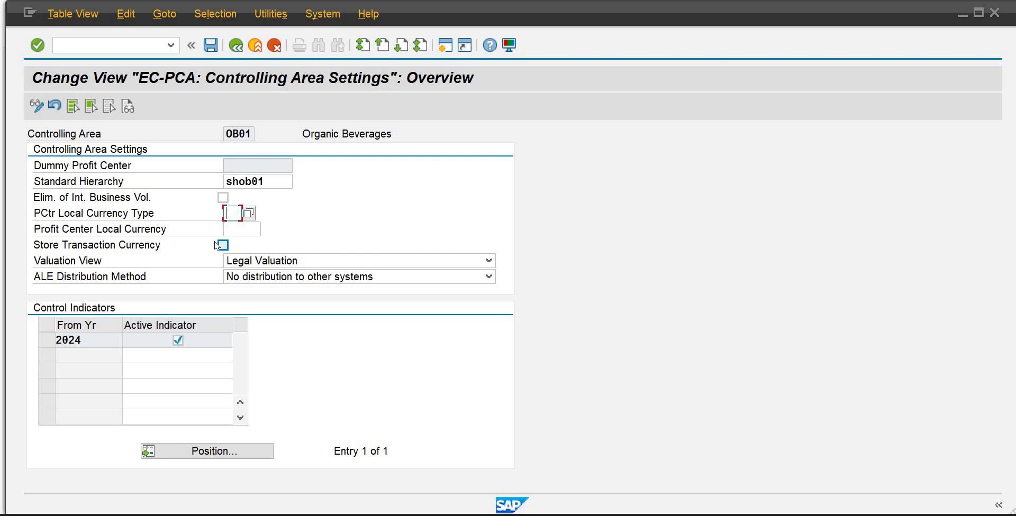
# Set the profit center local currency type to 20, save the controlling area settings and return to the guide
pyautogui.press('Return')
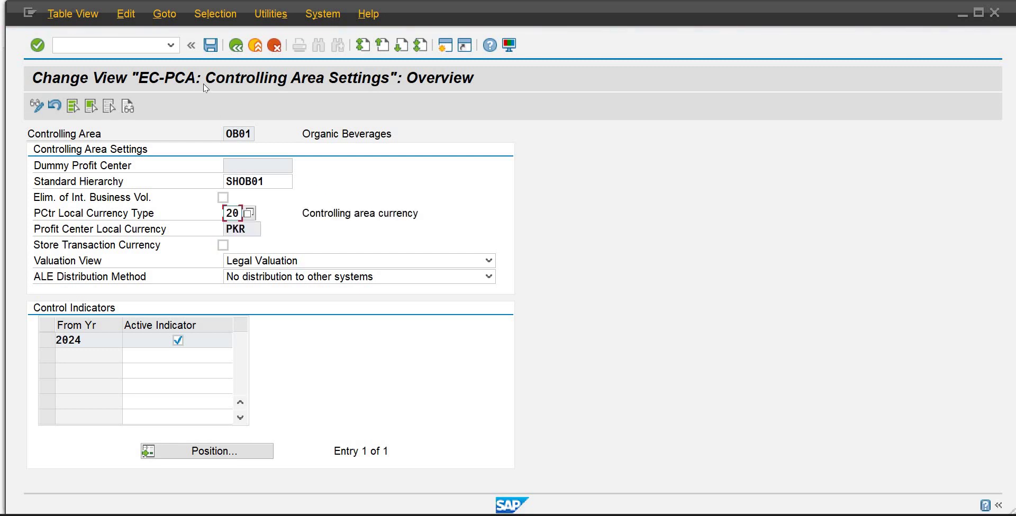
pyautogui.click(211, 47)
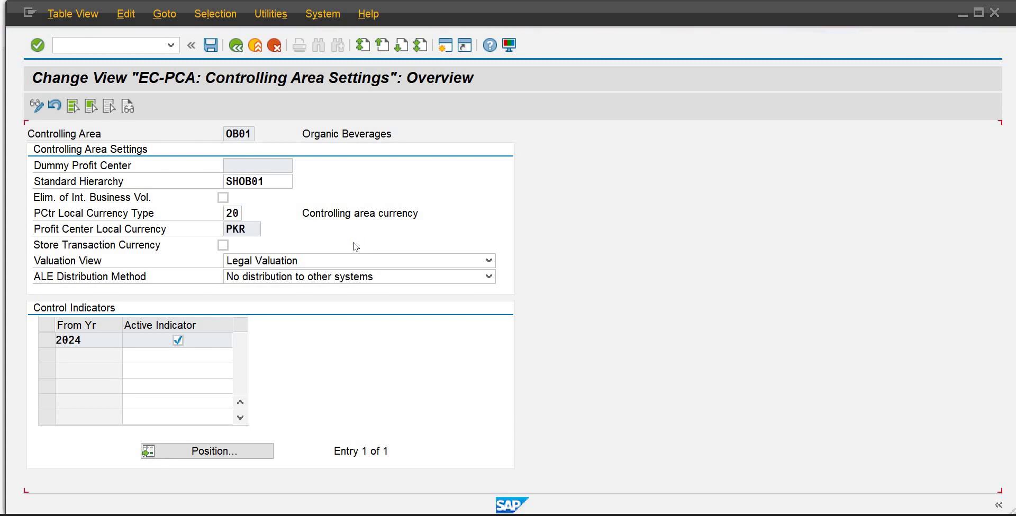
pyautogui.click(238, 46)
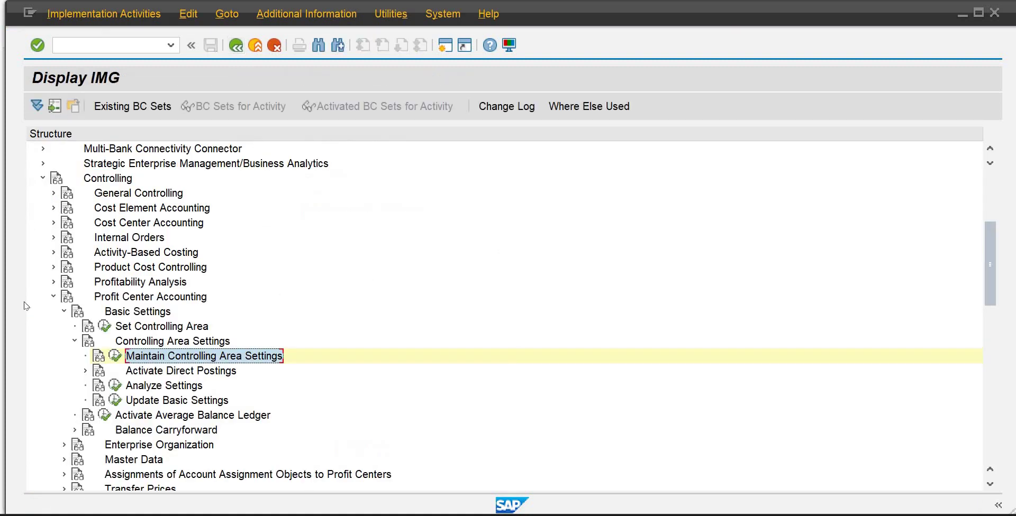
# Examine the profit center standard hierarchy through Define Standard Hierarchy in the Profit Center master data and return to the guide
pyautogui.click(64, 312)
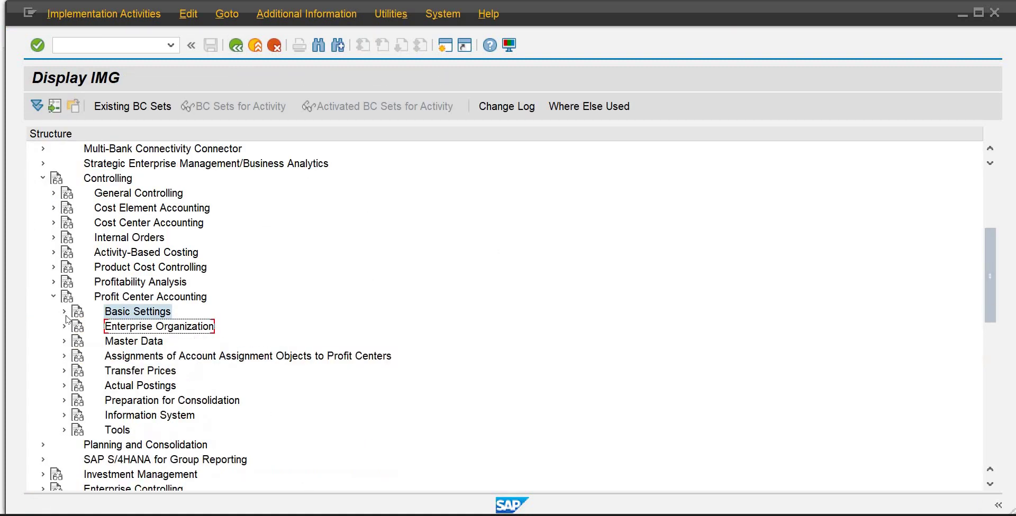
pyautogui.click(96, 296)
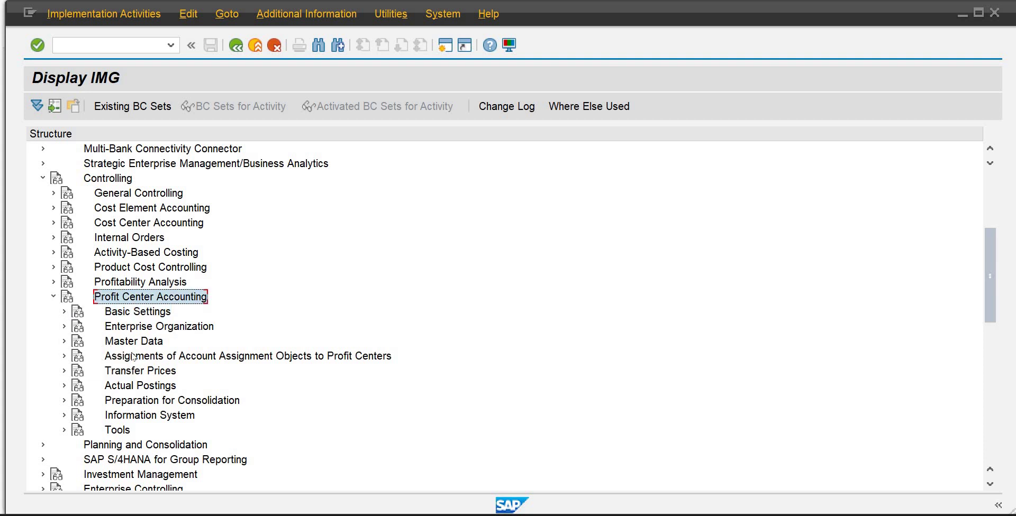
pyautogui.click(64, 342)
pyautogui.click(75, 357)
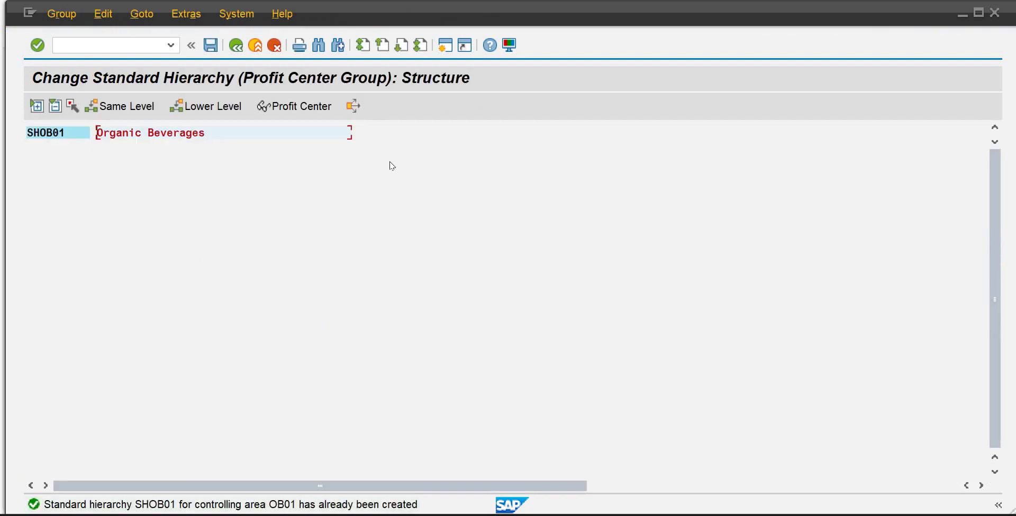
pyautogui.click(234, 45)
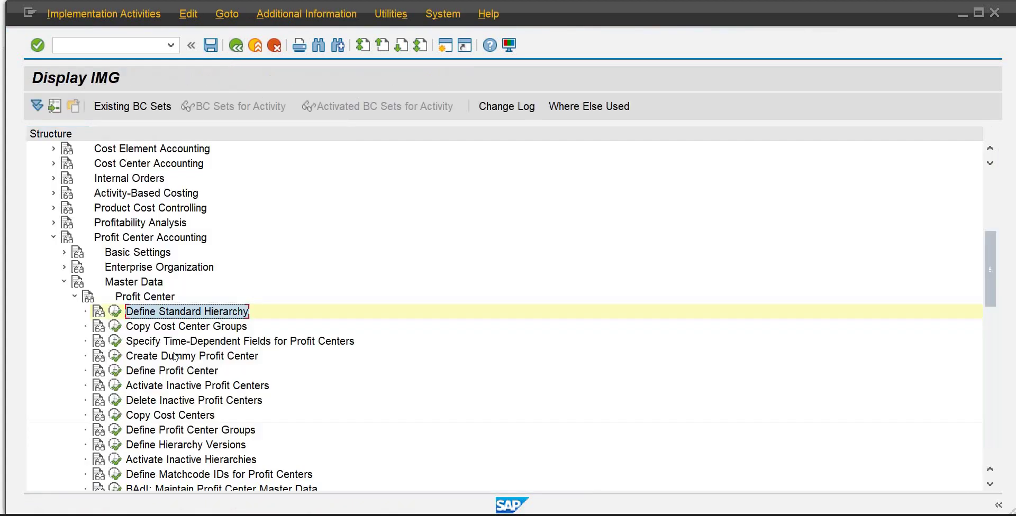
# Start creating profit center PCO1001 in controlling area OB01 and open its master data
pyautogui.click(115, 370)
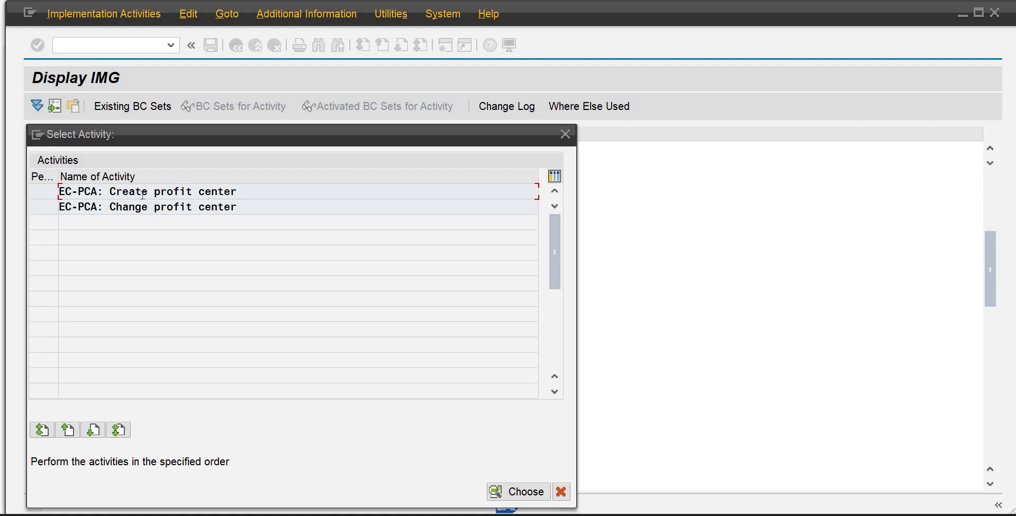
pyautogui.doubleClick(145, 191)
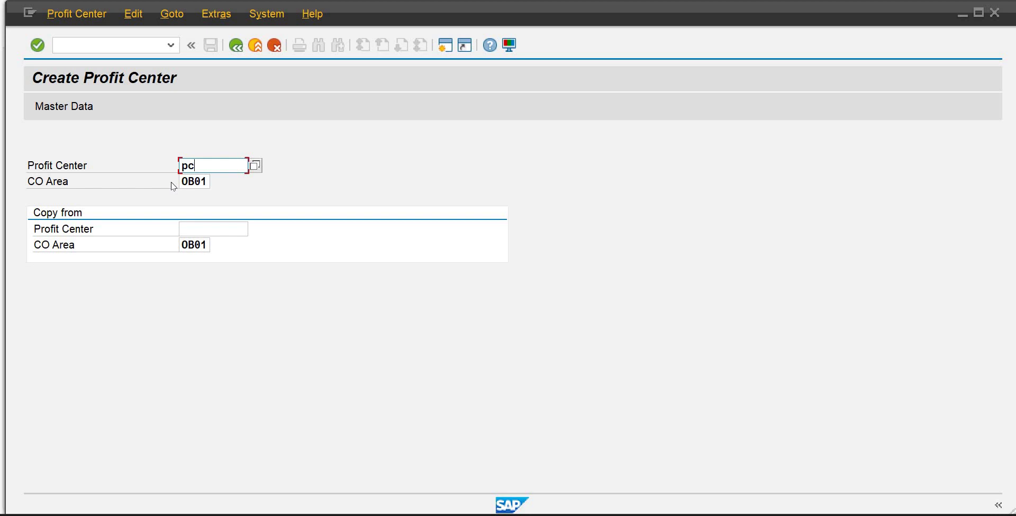
pyautogui.write('100')
pyautogui.write('100')
pyautogui.click(87, 110)
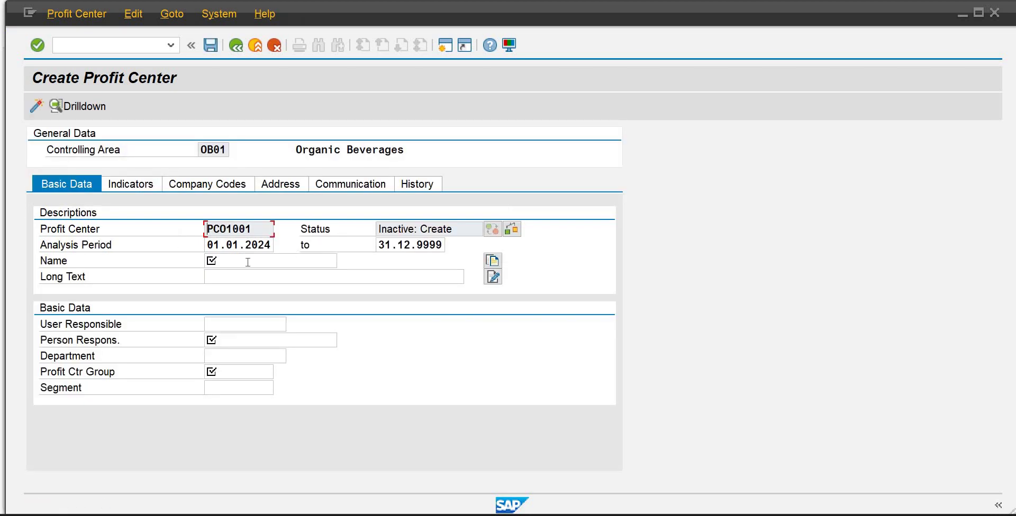
# Name profit center PCO1001 Sales-Water
pyautogui.click(257, 261)
pyautogui.write('S')
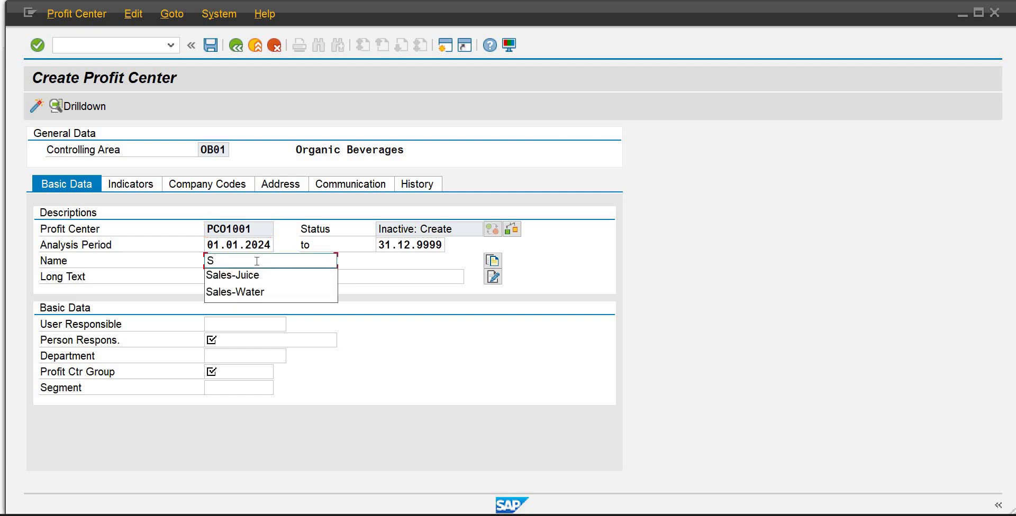
pyautogui.press('Down')
pyautogui.press('Down')
pyautogui.press('Return')
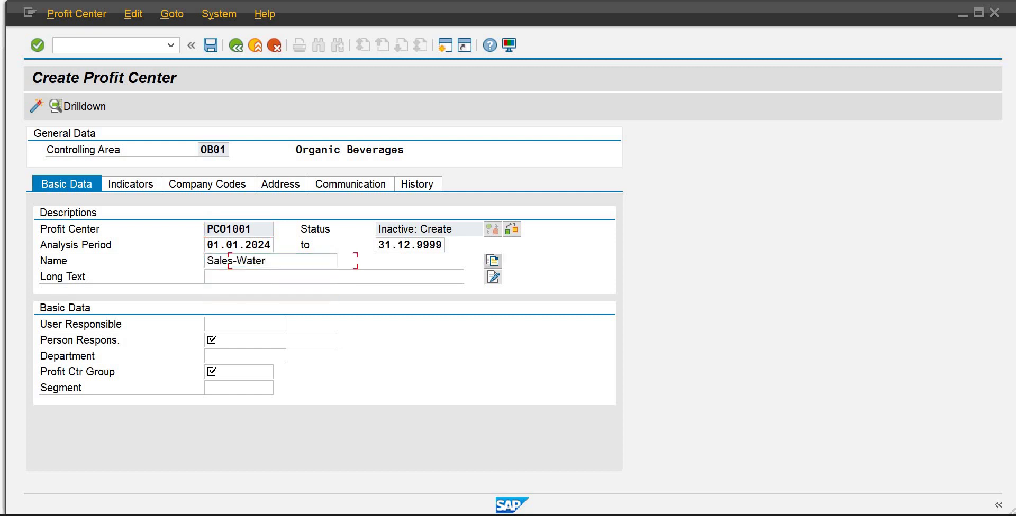
pyautogui.press('Tab')
pyautogui.press('Tab')
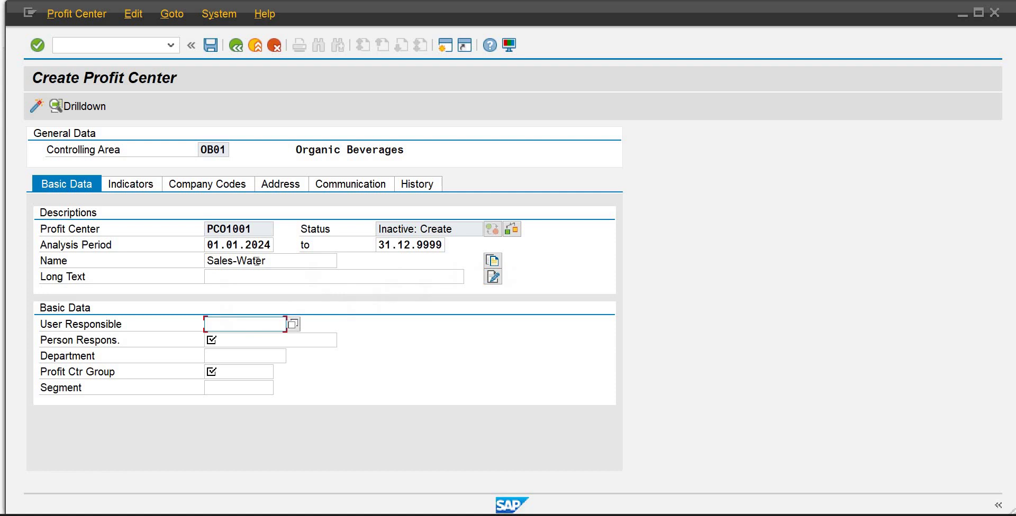
# Enter Sapience as the user responsible and Sales Manager as the person responsible for profit center PCO1001
pyautogui.write('S')
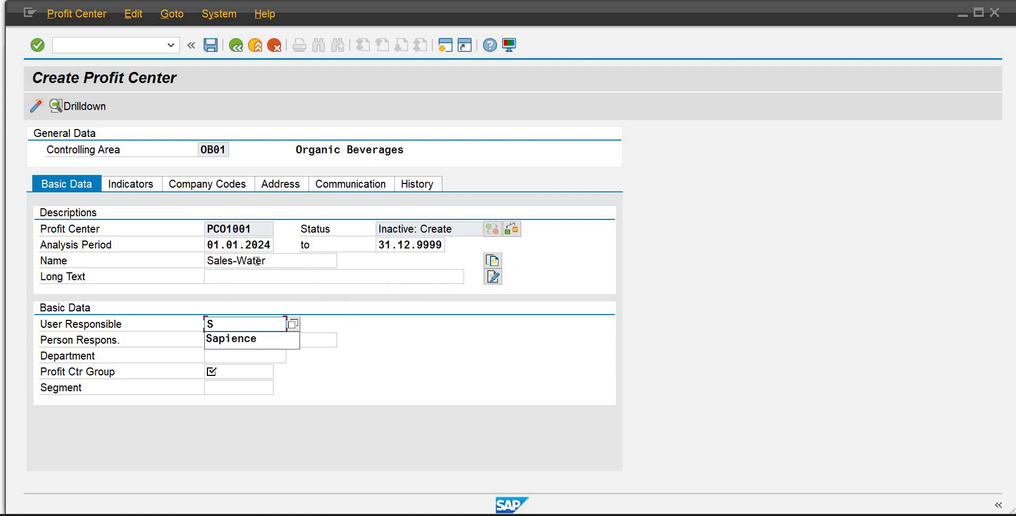
pyautogui.press('Down')
pyautogui.press('Return')
pyautogui.press('Tab')
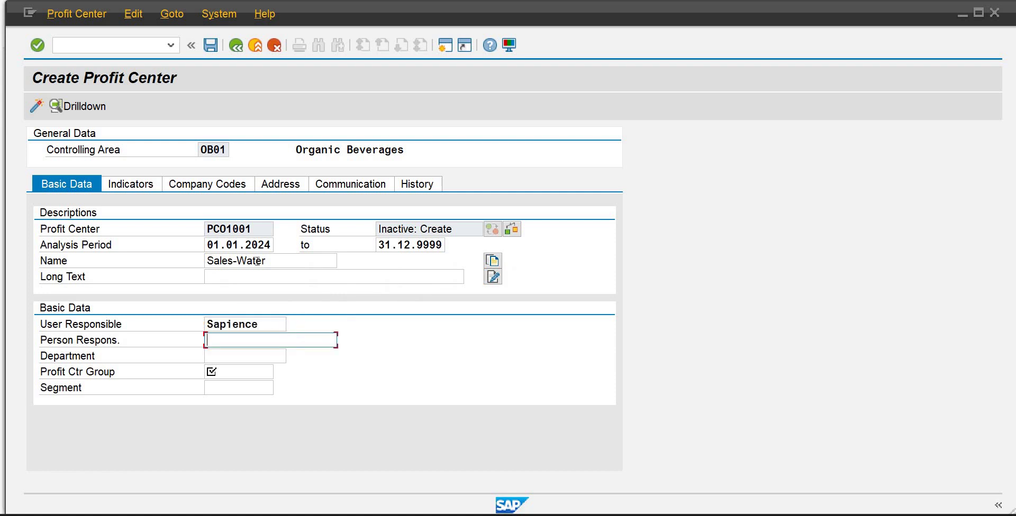
pyautogui.write('S')
pyautogui.press('Down')
pyautogui.press('Return')
pyautogui.press('Tab')
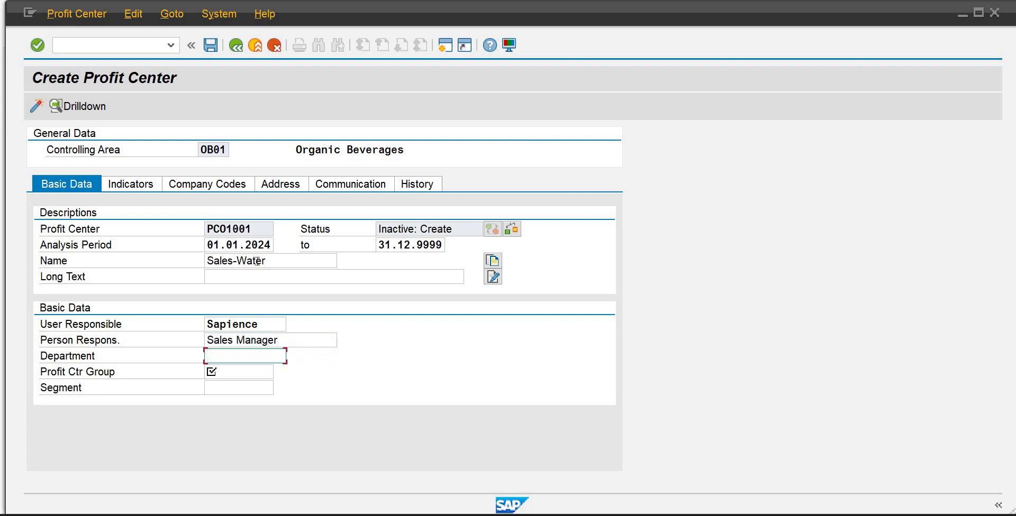
# Assign profit center PCO1001 to department Sales and profit center group SHOB01
pyautogui.write('S')
pyautogui.press('Down')
pyautogui.press('Return')
pyautogui.press('Tab')
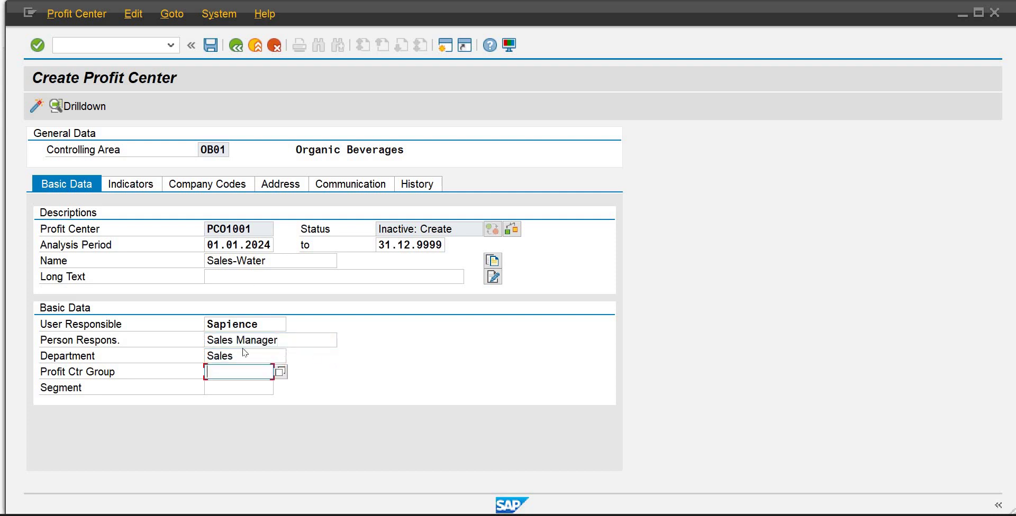
pyautogui.write('SHOB01')
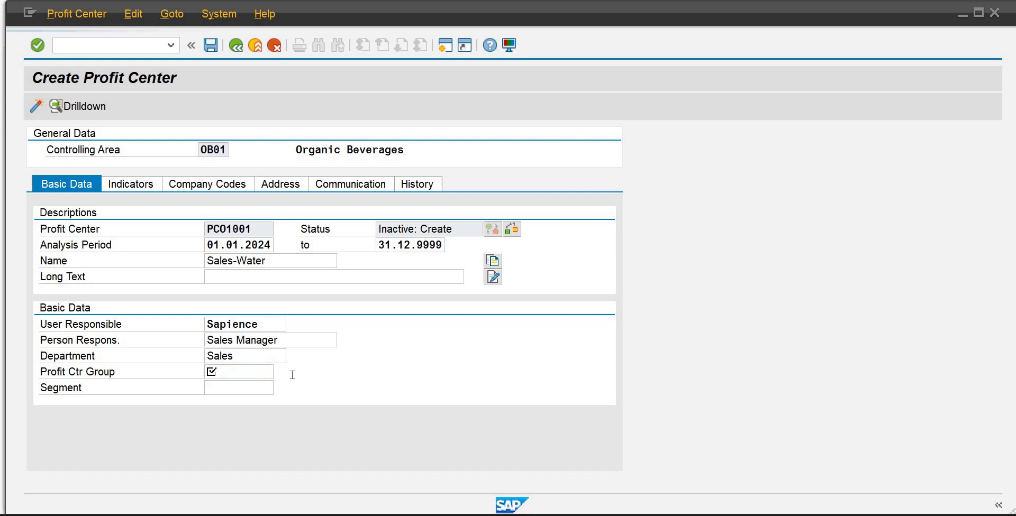
# Search the segment list for ob01 for profit center PCO1001
pyautogui.click(258, 387)
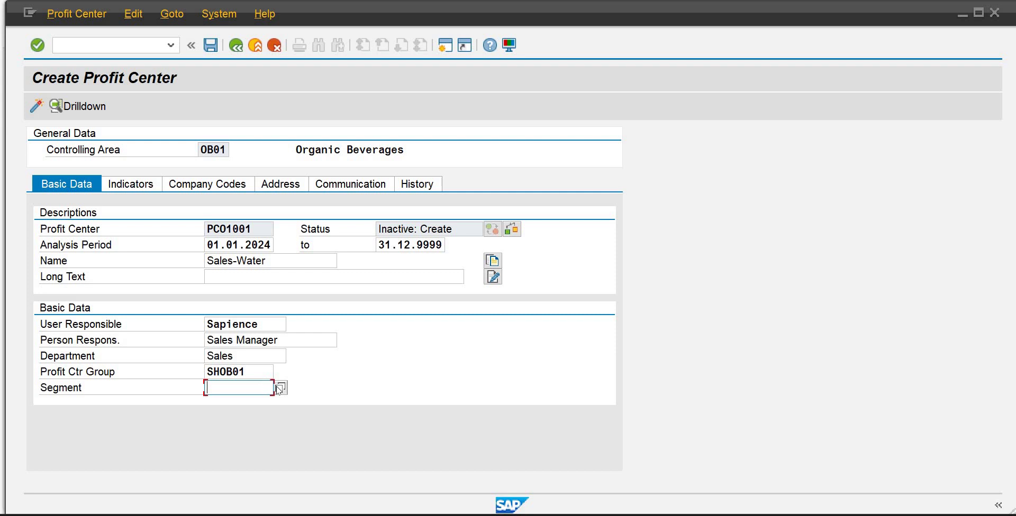
pyautogui.click(280, 389)
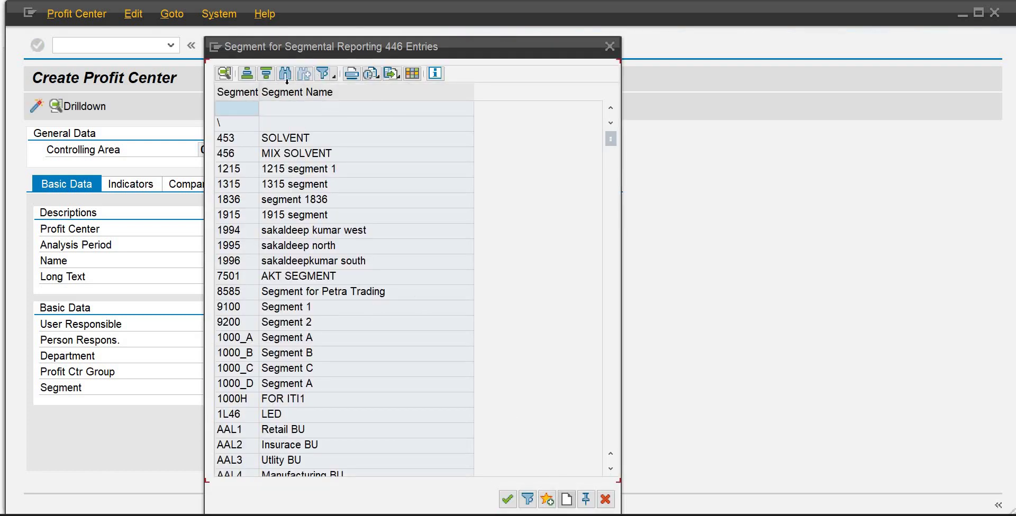
pyautogui.click(286, 75)
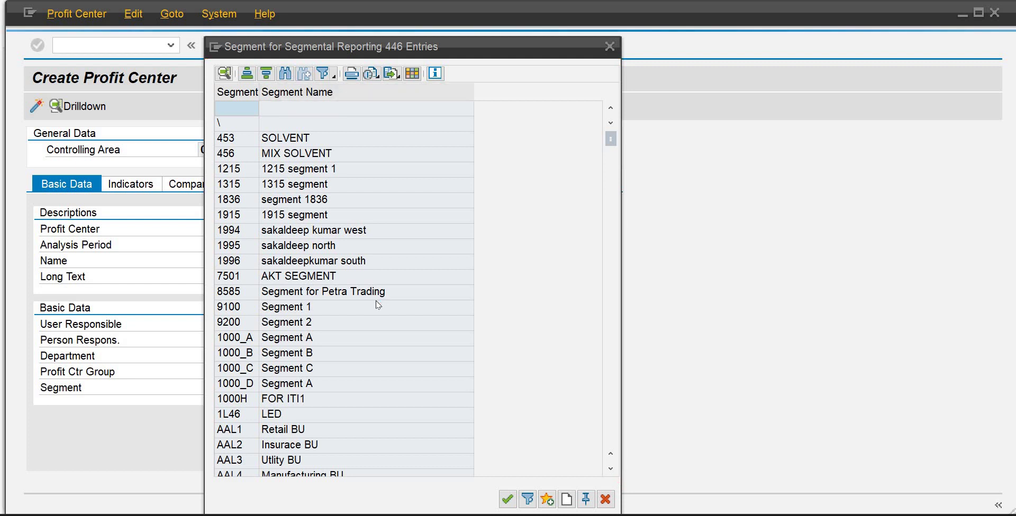
pyautogui.write('ob')
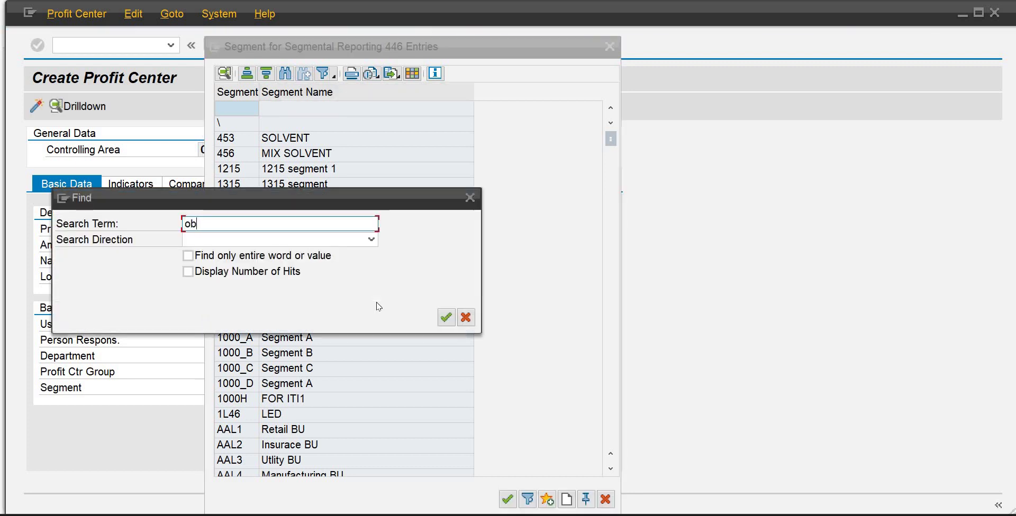
pyautogui.write('01')
pyautogui.press('Return')
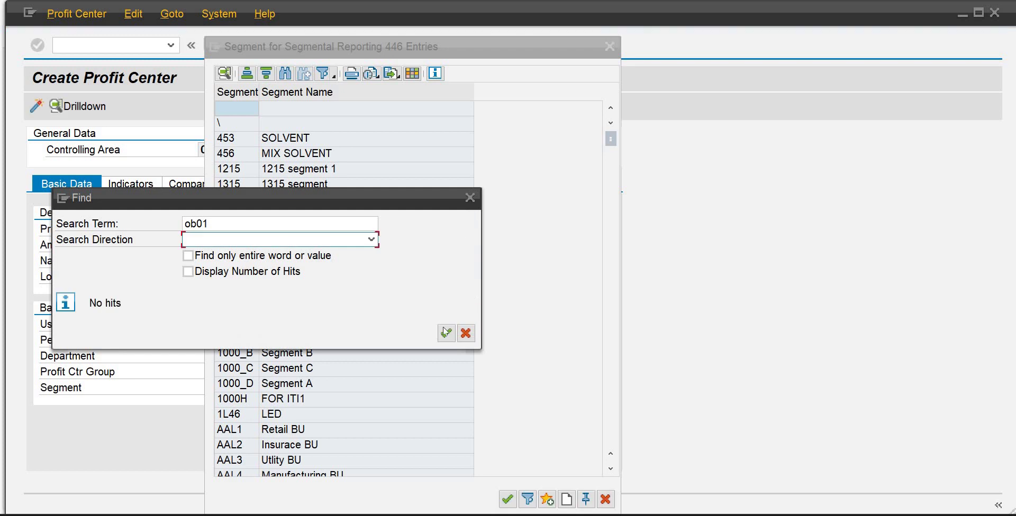
# Search the segment list for sgob and assign segment SGOB to profit center PCO1001
pyautogui.click(287, 226)
pyautogui.press('BackSpace')
pyautogui.press('BackSpace')
pyautogui.press('BackSpace')
pyautogui.press('BackSpace')
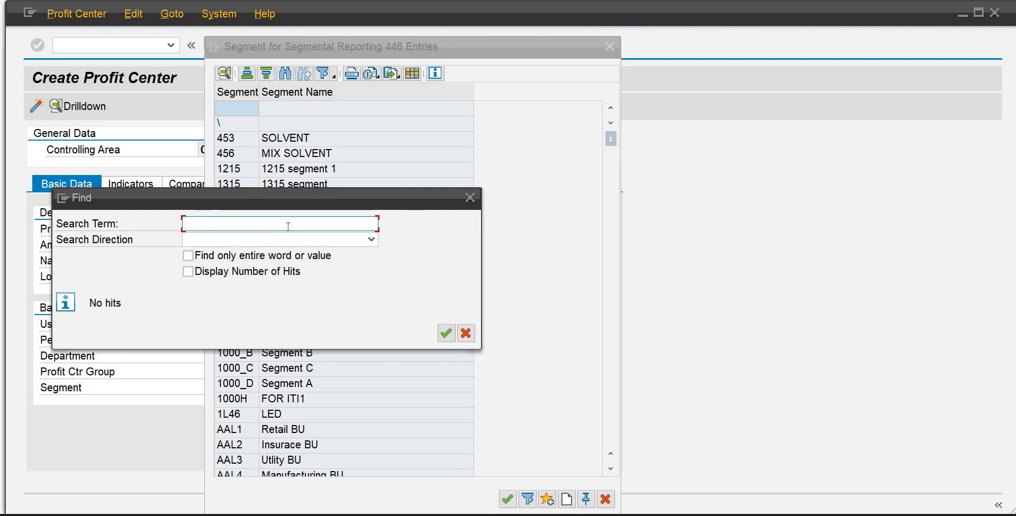
pyautogui.write('sgob')
pyautogui.press('Return')
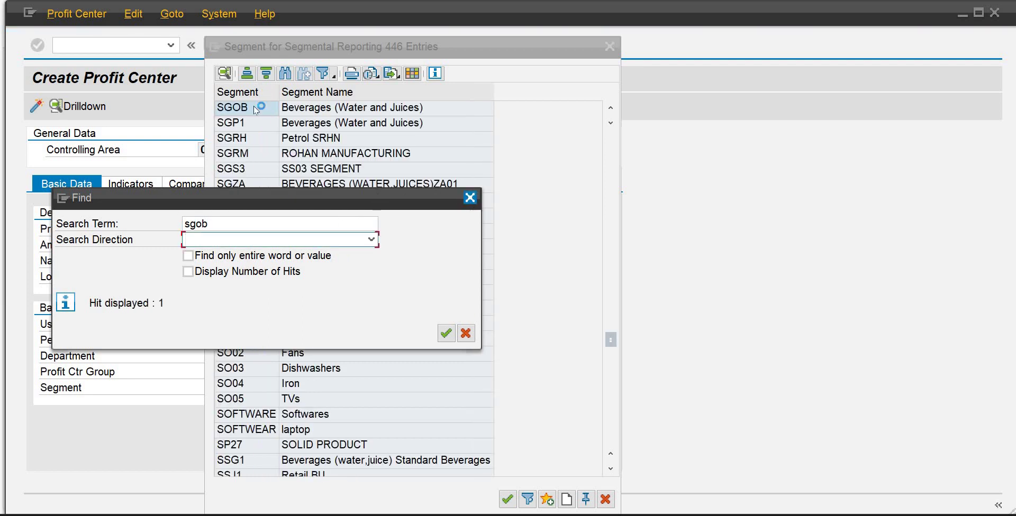
pyautogui.press('Escape')
pyautogui.click(296, 112)
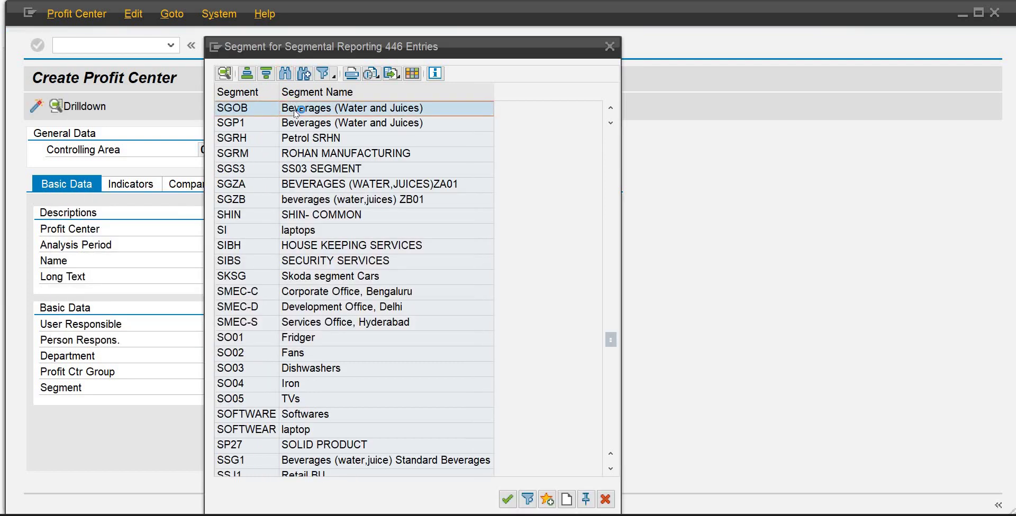
pyautogui.doubleClick(296, 111)
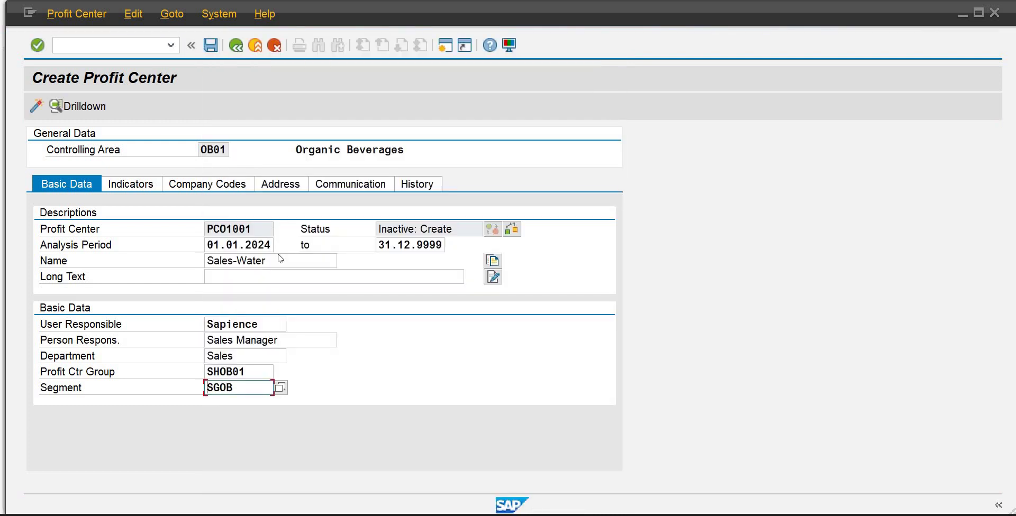
# Validate and activate profit center PCO1001, and close the profit center activity selection
pyautogui.press('Return')
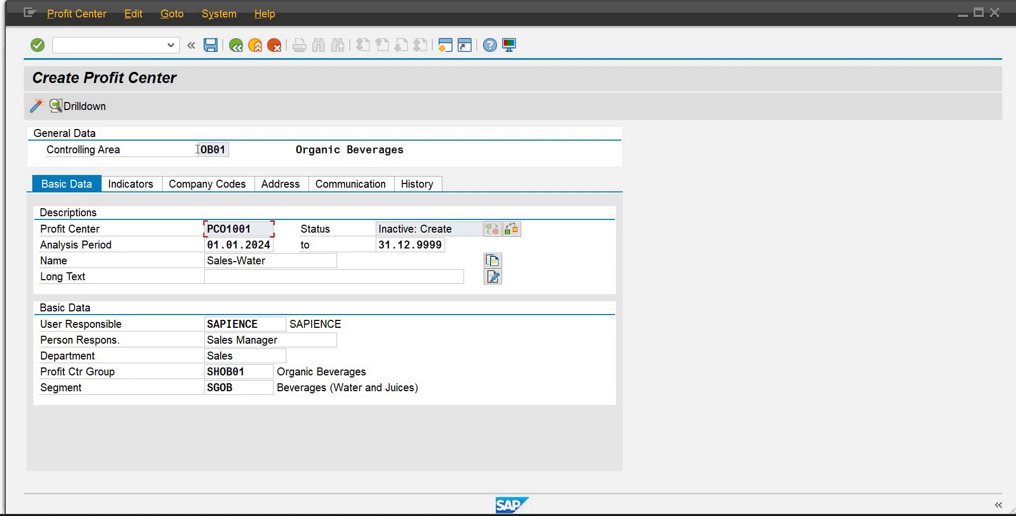
pyautogui.click(37, 106)
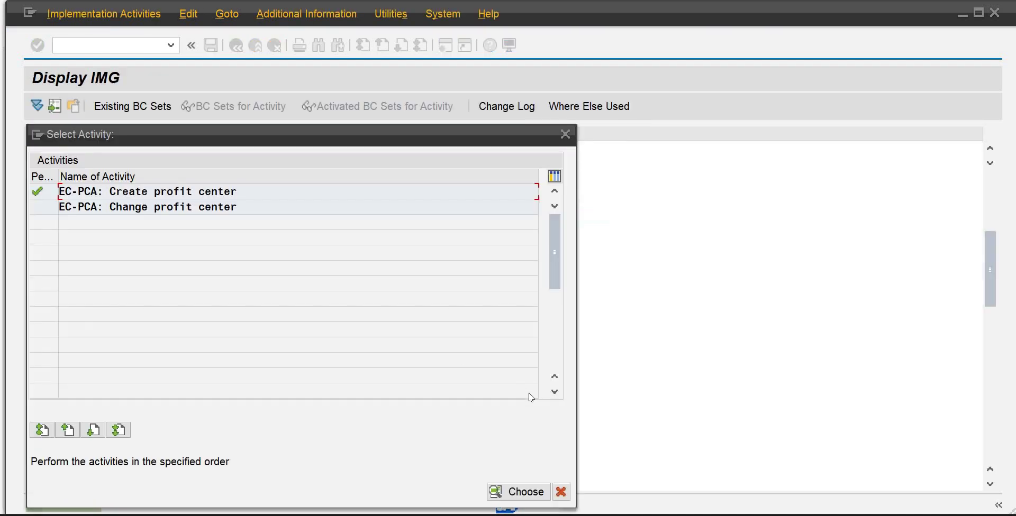
pyautogui.click(560, 493)
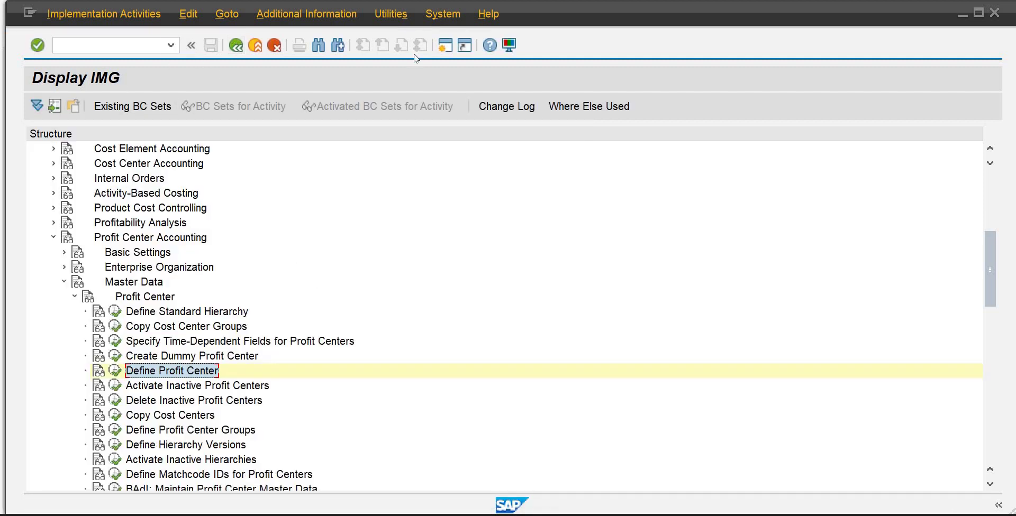
# Open a new session and start creating an individual cost center from the Cost Center Accounting master data under Controlling
pyautogui.click(449, 48)
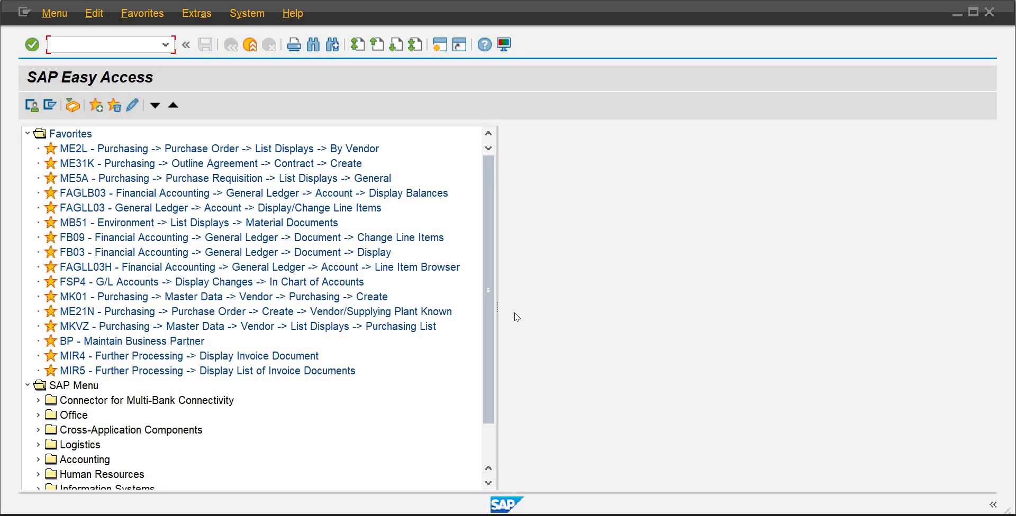
pyautogui.moveTo(492, 422); pyautogui.dragTo(7, 463)
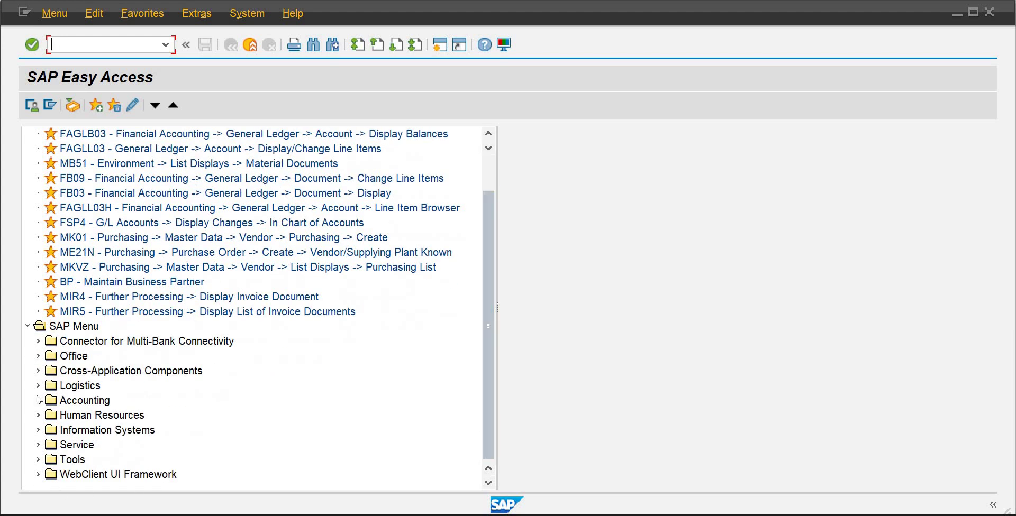
pyautogui.click(114, 393)
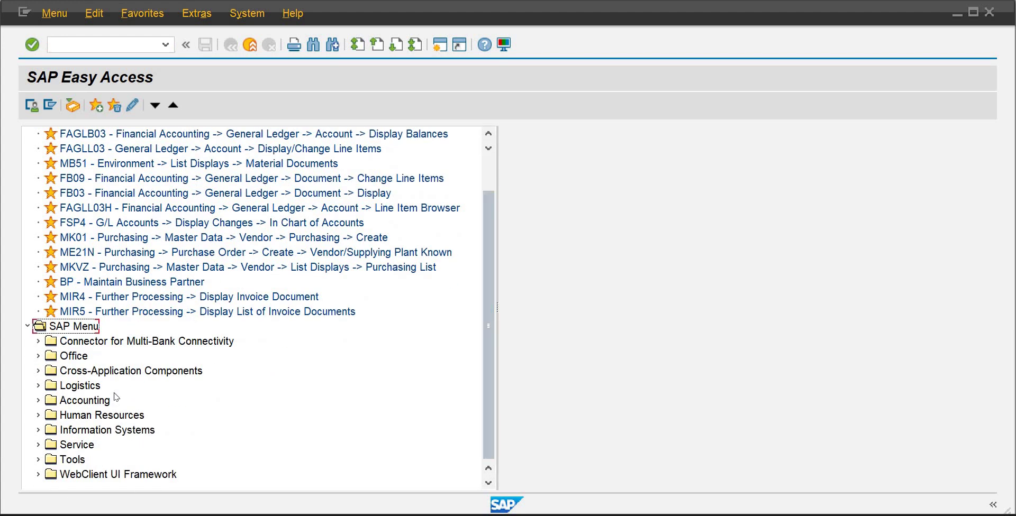
pyautogui.click(38, 400)
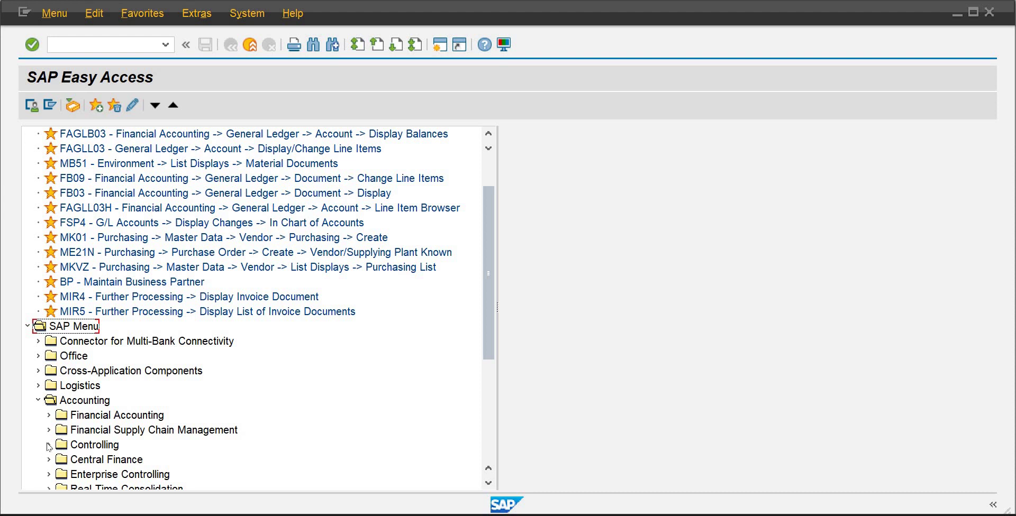
pyautogui.click(48, 445)
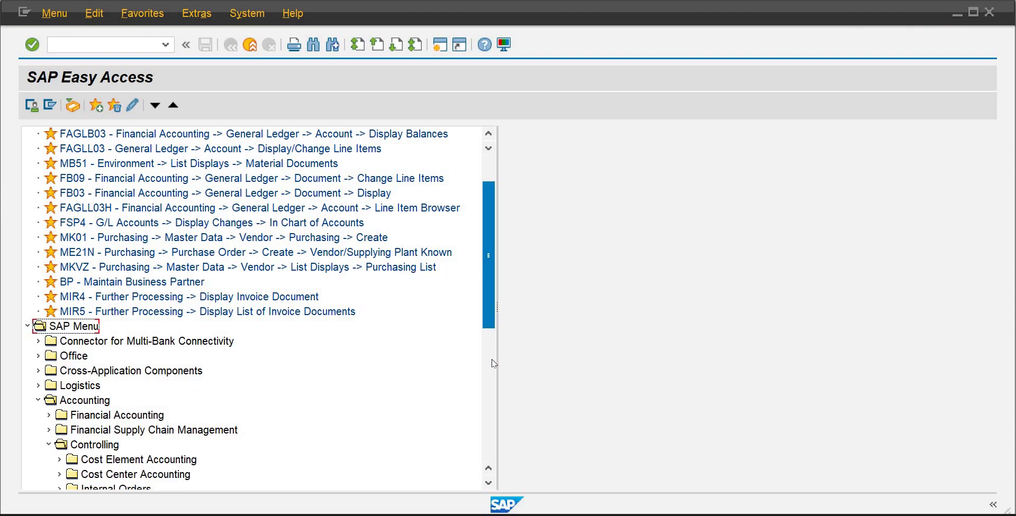
pyautogui.moveTo(484, 265); pyautogui.dragTo(484, 356)
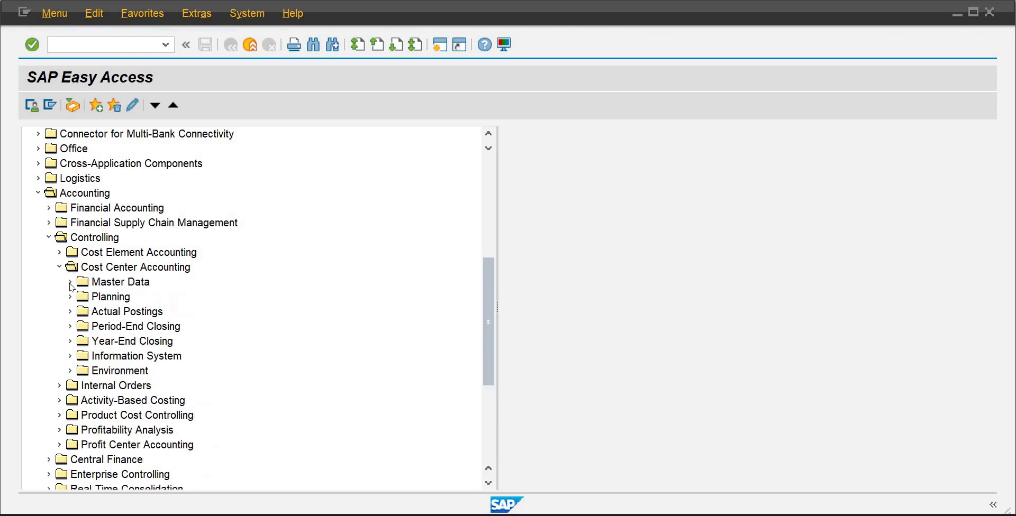
pyautogui.click(71, 283)
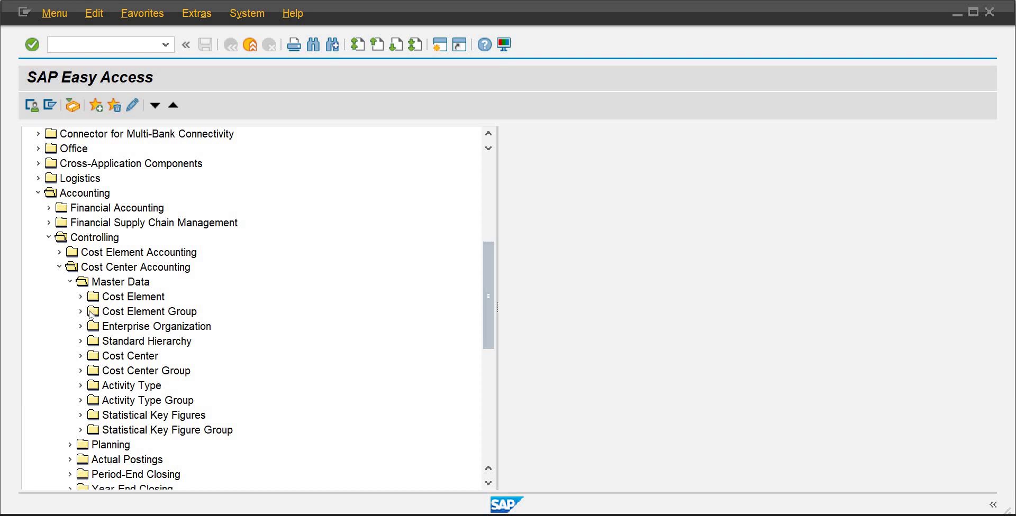
pyautogui.click(80, 357)
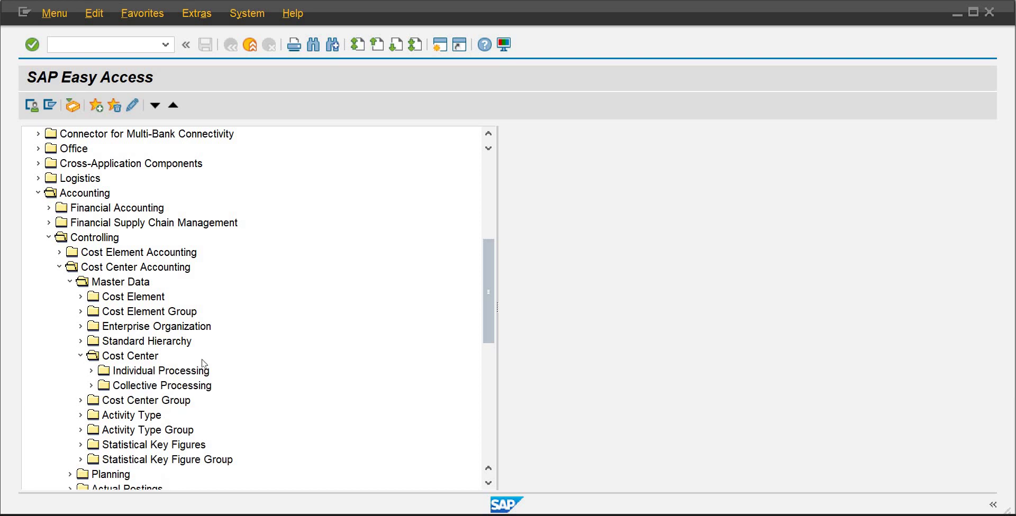
pyautogui.click(91, 371)
pyautogui.doubleClick(364, 383)
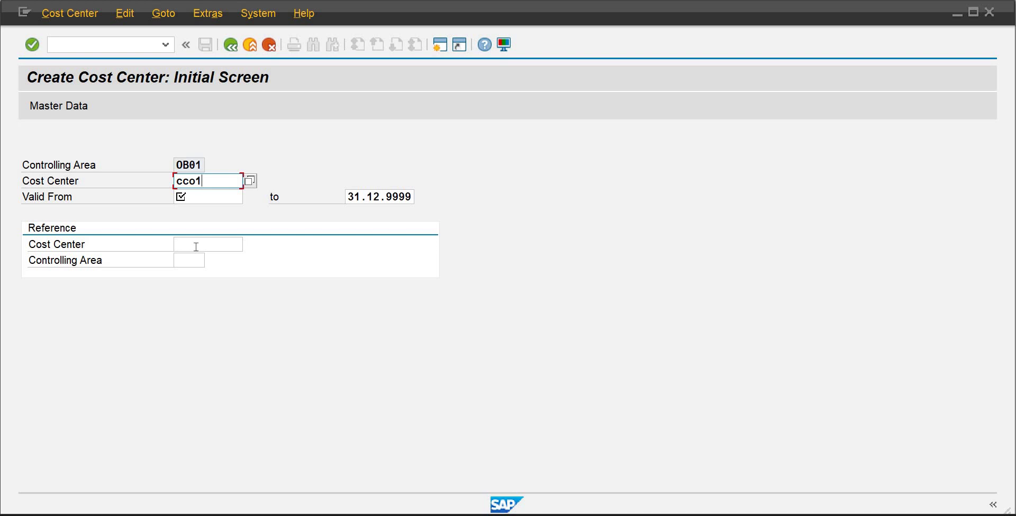
# Enter cost center CCO1001 with valid-from date 01.01.2024 and open its master data
pyautogui.write('001')
pyautogui.click(209, 194)
pyautogui.write('01')
pyautogui.press('Down')
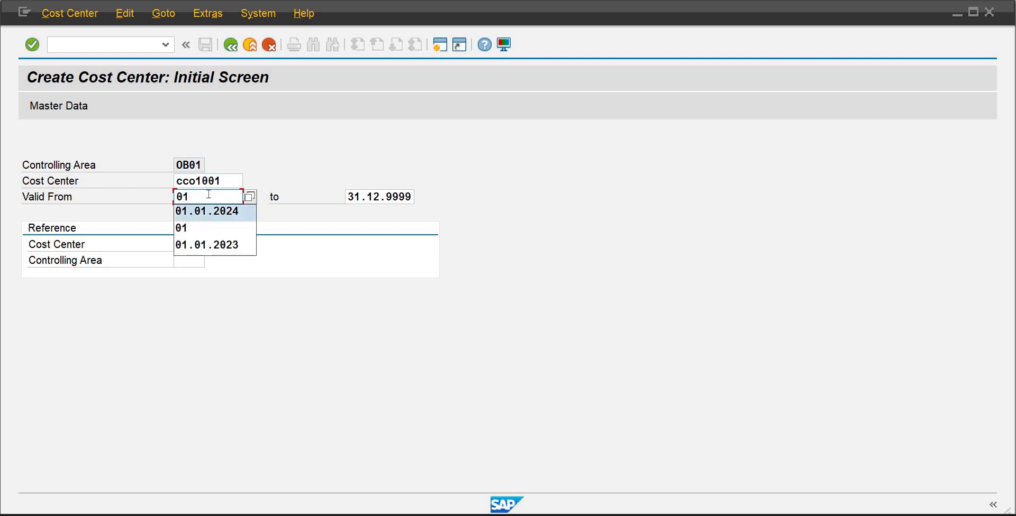
pyautogui.press('Return')
pyautogui.click(62, 104)
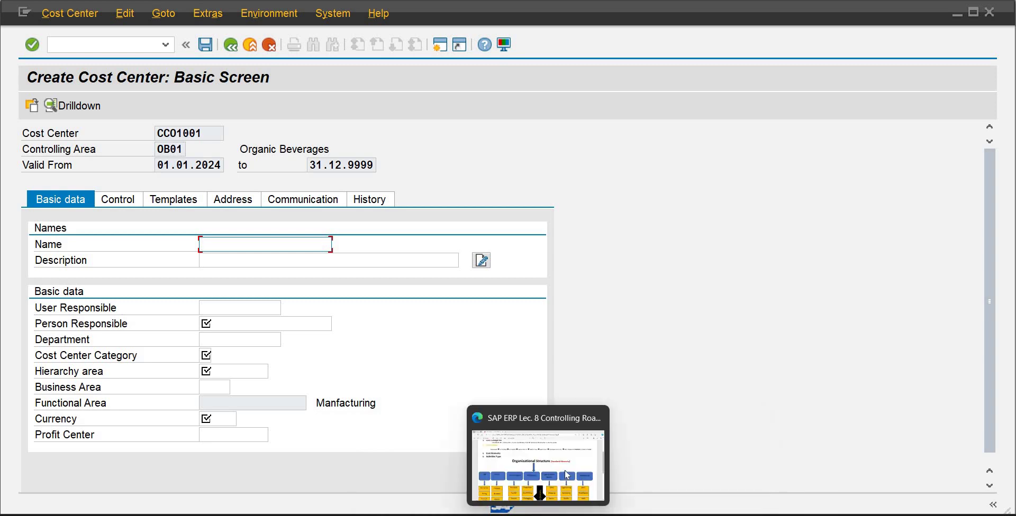
# Consult the organizational structure in the Controlling Roadmap PDF in Edge, and set cost center CCO1001's name and description to Finance Dept back in SAP
pyautogui.click(567, 476)
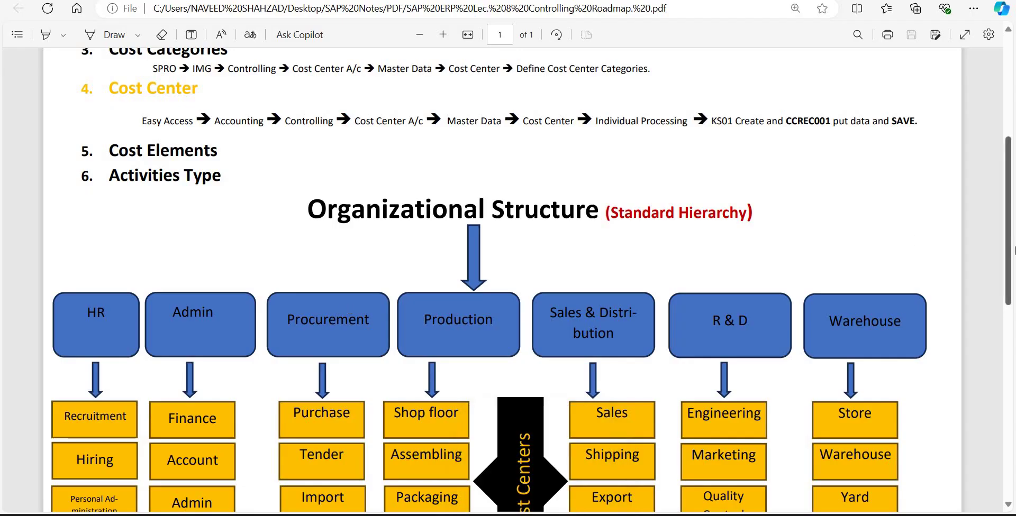
pyautogui.scroll(-2, 984, 258)
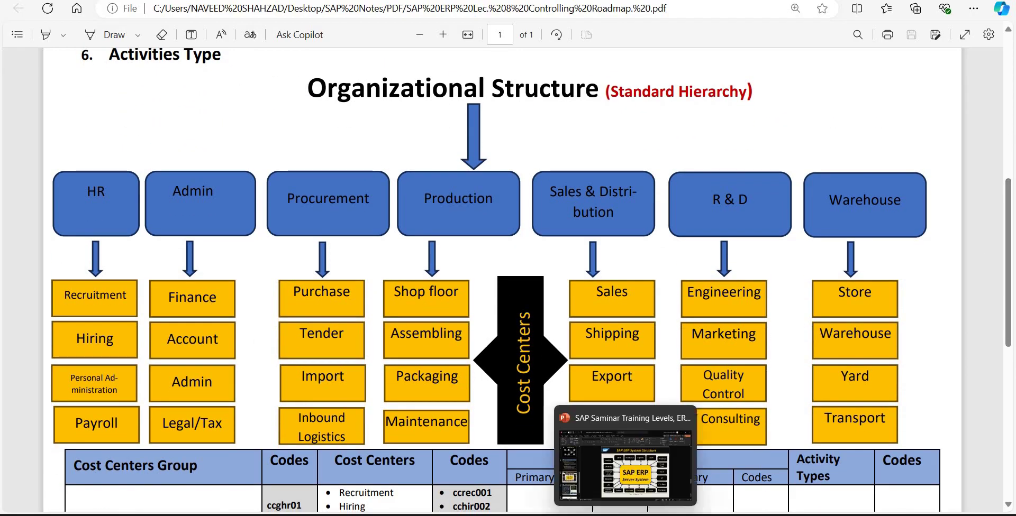
pyautogui.moveTo(612, 502)
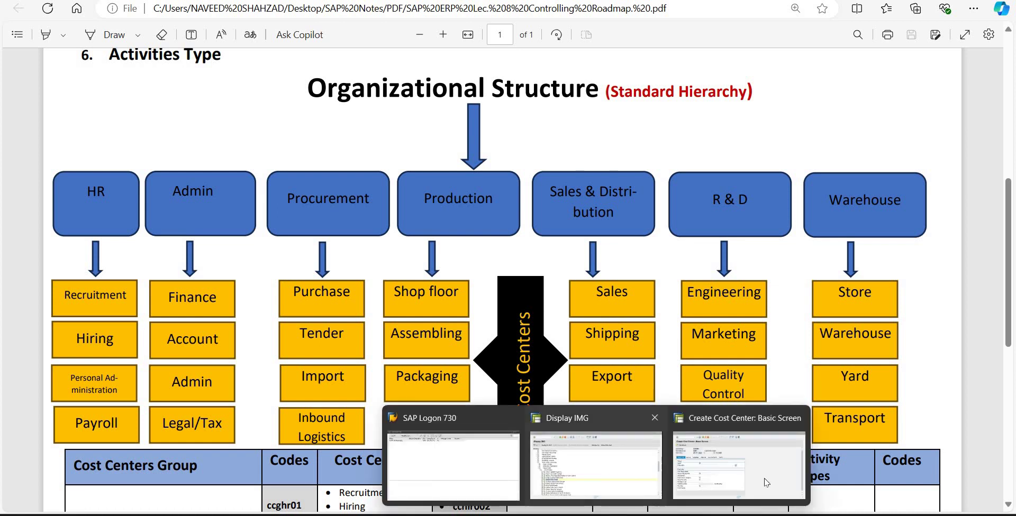
pyautogui.click(739, 465)
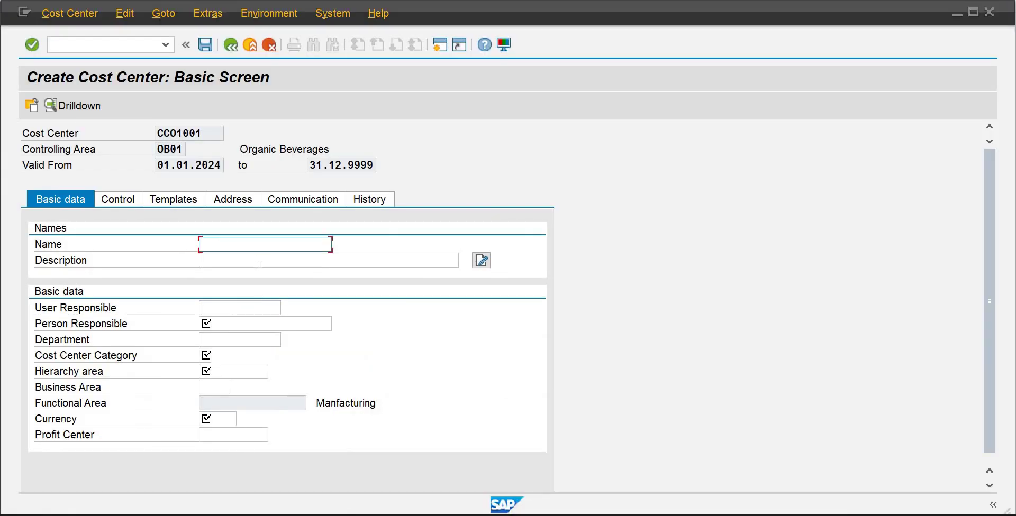
pyautogui.write('Fina')
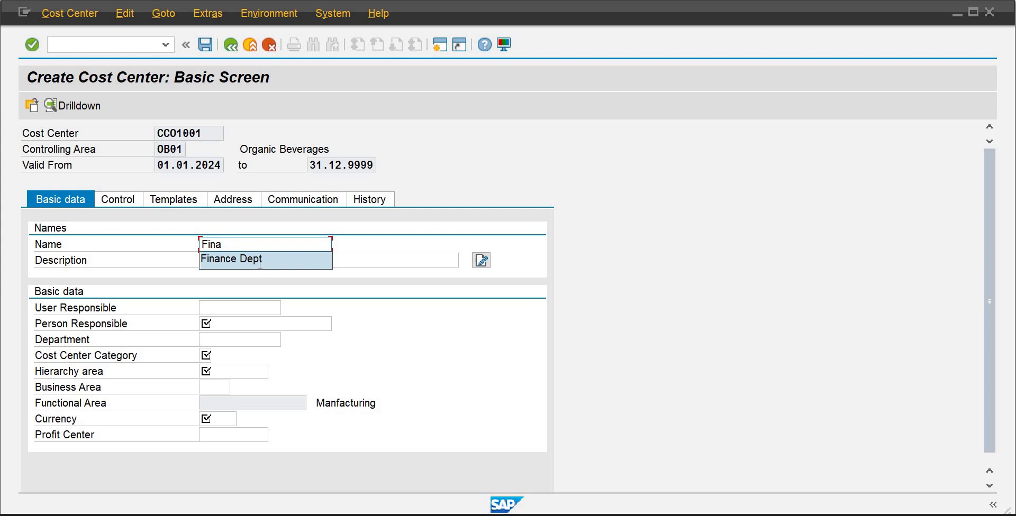
pyautogui.click(260, 259)
pyautogui.click(260, 263)
pyautogui.write('F')
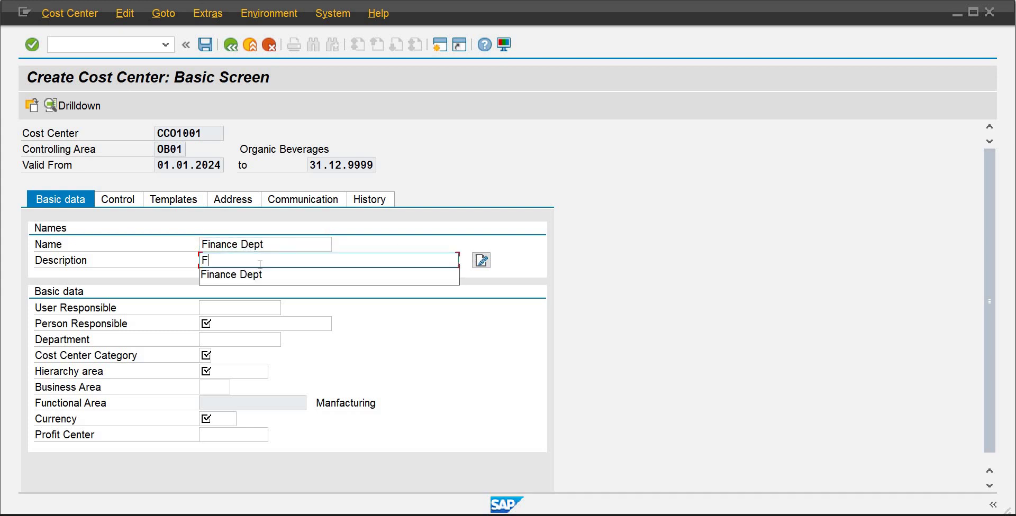
pyautogui.press('Down')
pyautogui.press('Tab')
pyautogui.press('Tab')
pyautogui.press('Tab')
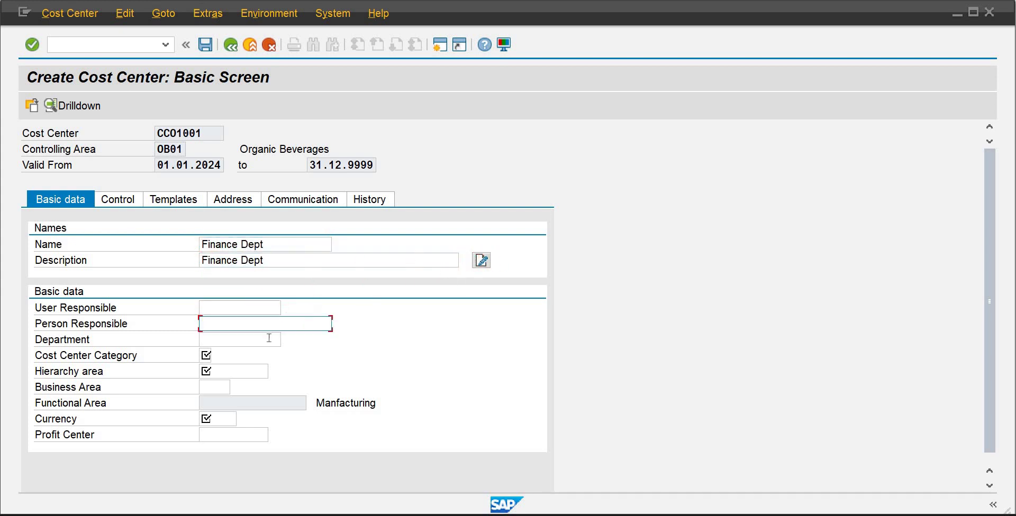
# Enter sapience as the user responsible and Finance Manager as the person responsible for cost center CCO1001
pyautogui.click(231, 304)
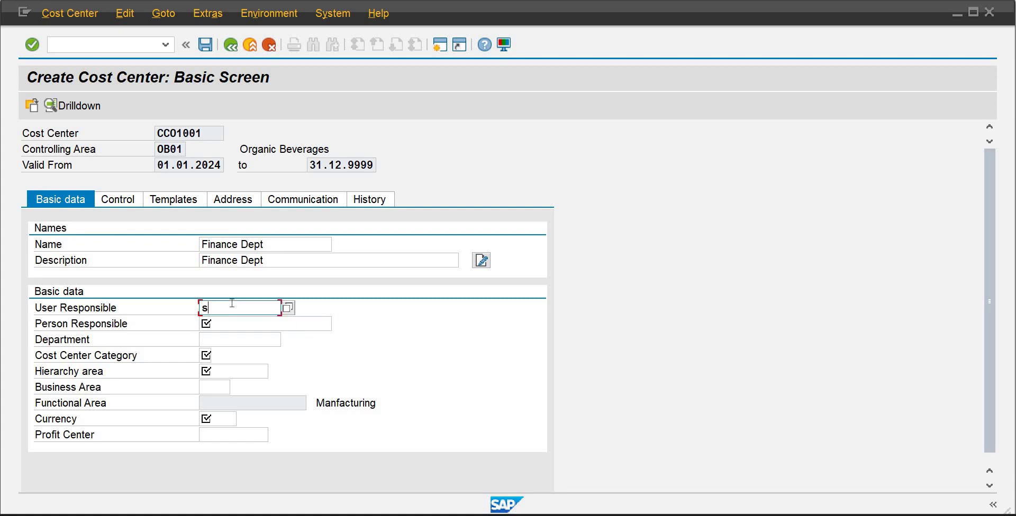
pyautogui.write('s')
pyautogui.press('Down')
pyautogui.press('Tab')
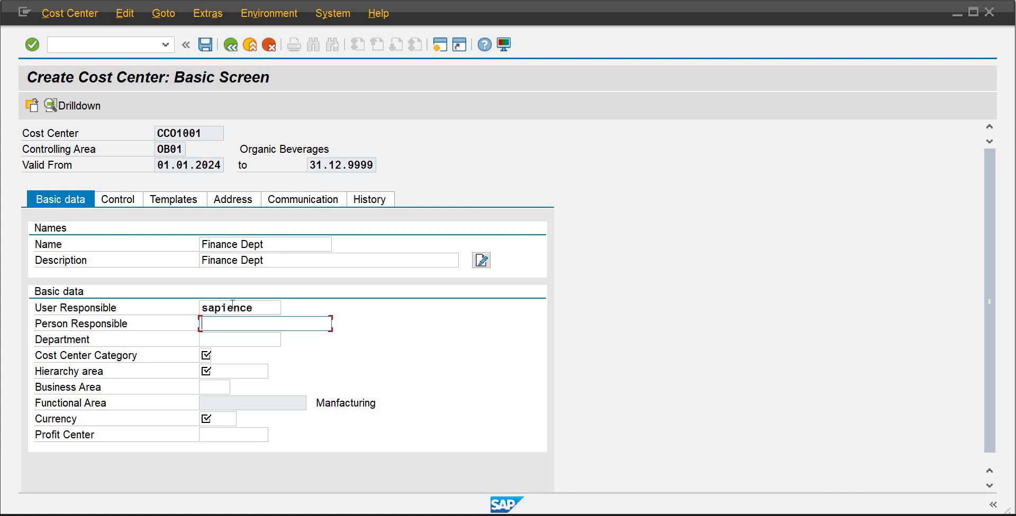
pyautogui.write('F')
pyautogui.press('Down')
pyautogui.press('Tab')
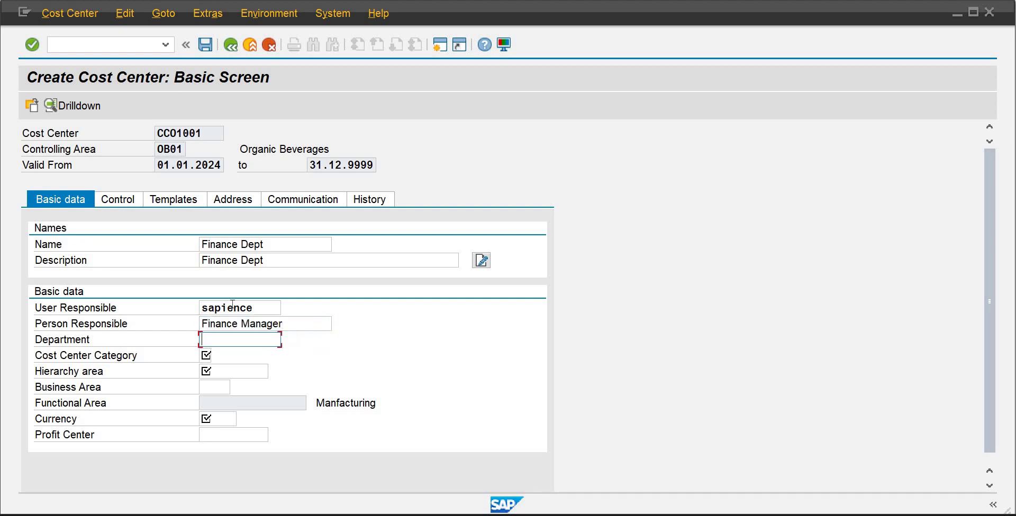
# Set the department of cost center CCO1001 to Finance
pyautogui.write('F')
pyautogui.press('Down')
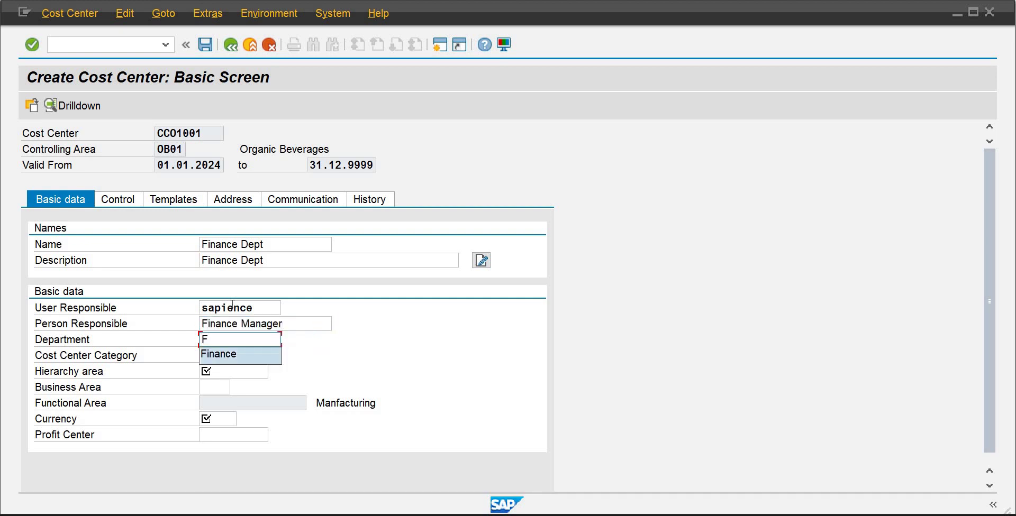
pyautogui.press('Tab')
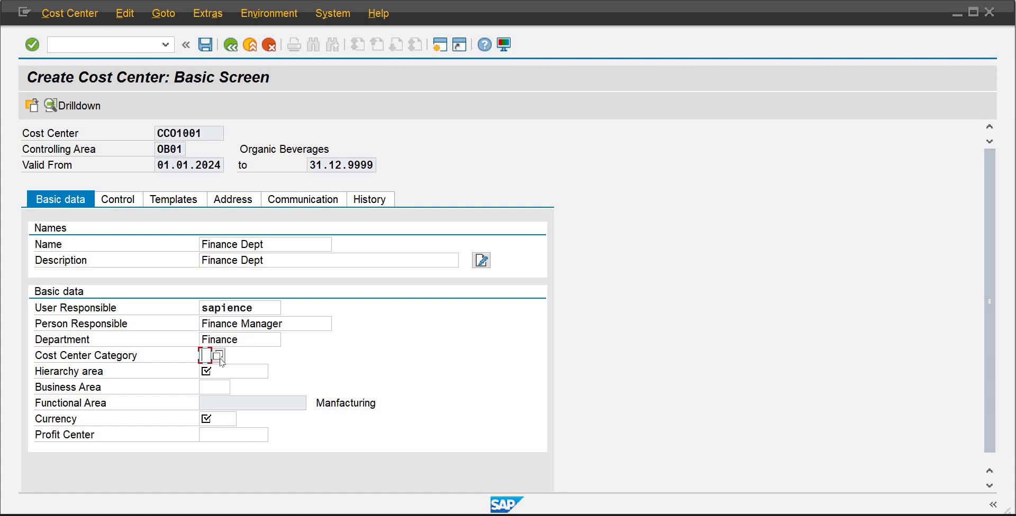
# Assign cost center category X (Finance & Accounts) and hierarchy area SHOB01 to cost center CCO1001
pyautogui.click(222, 360)
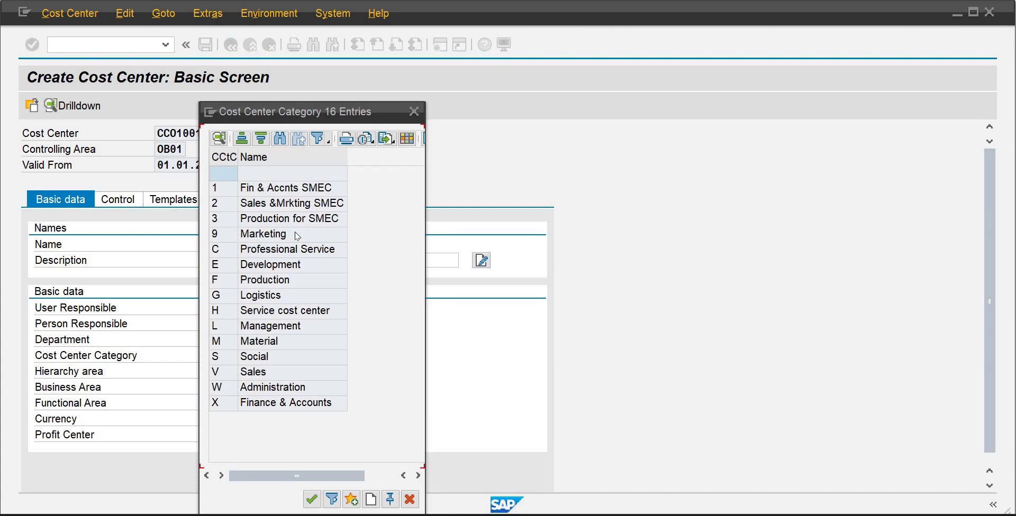
pyautogui.doubleClick(295, 403)
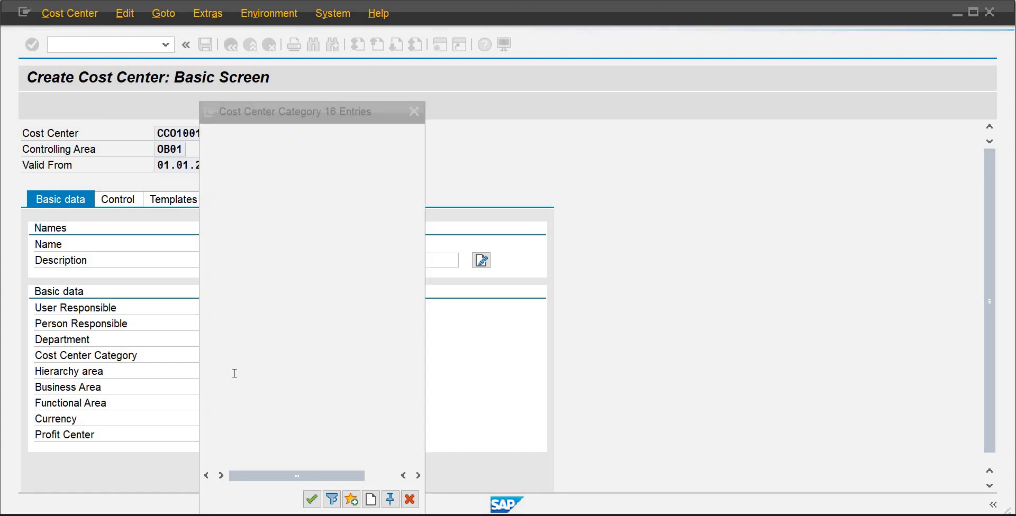
pyautogui.click(227, 369)
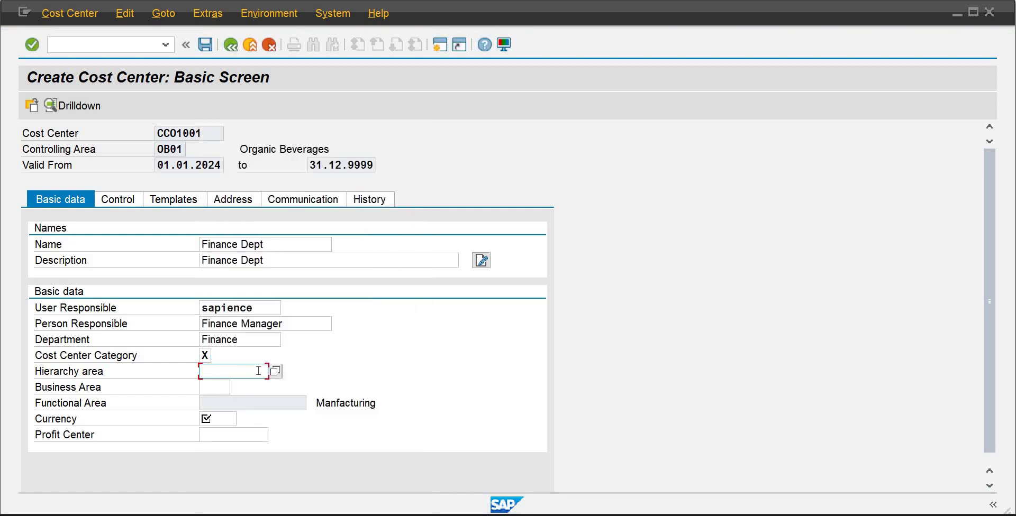
pyautogui.click(275, 372)
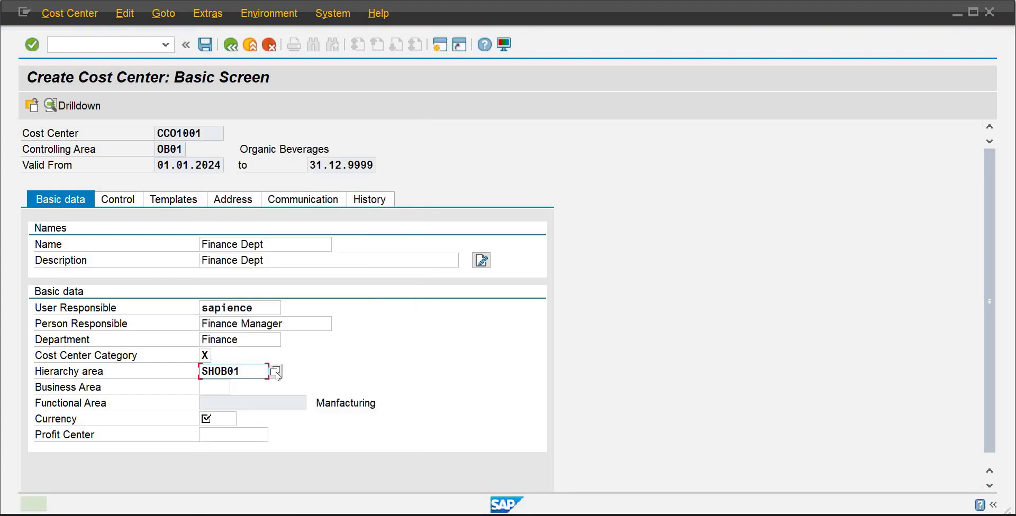
# Look up the possible business areas for cost center CCO1001 and search the list for baob
pyautogui.click(217, 386)
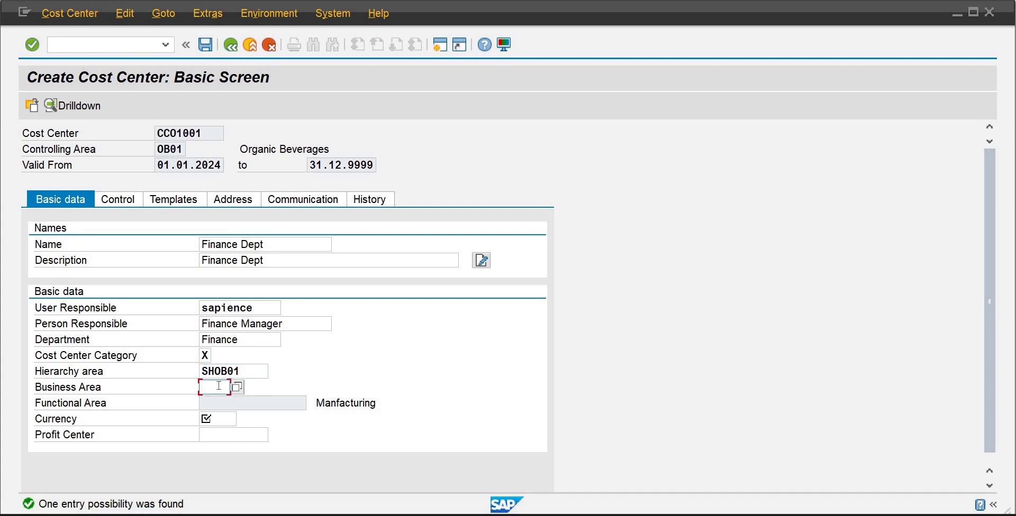
pyautogui.click(236, 390)
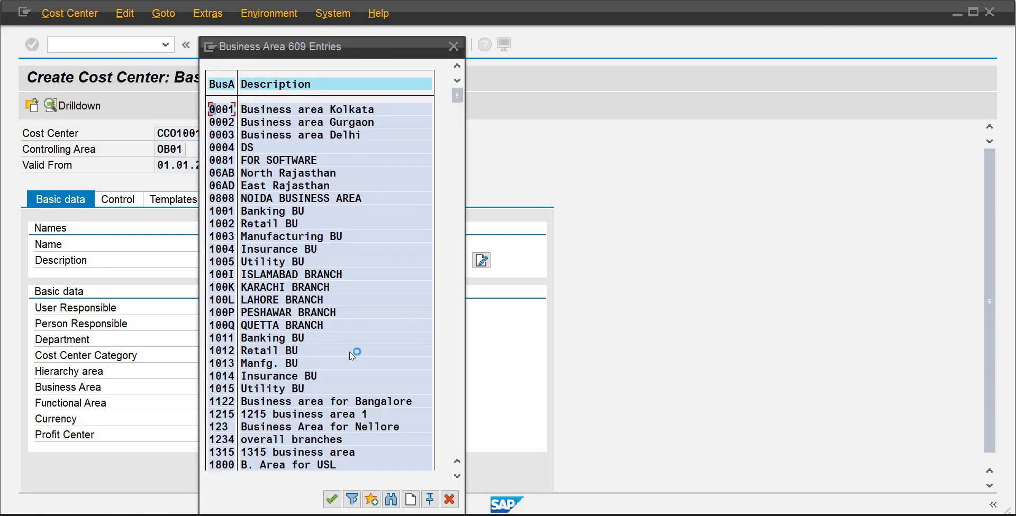
pyautogui.click(390, 499)
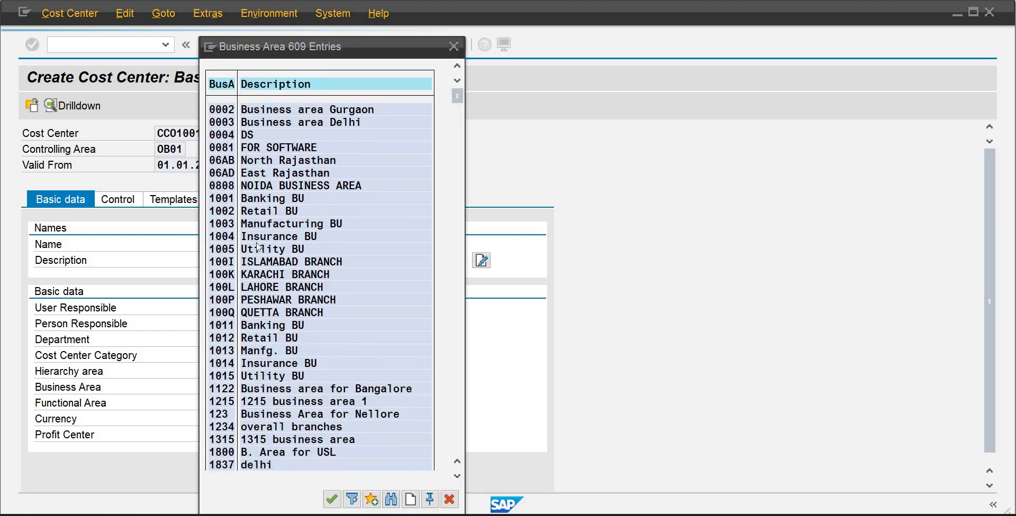
pyautogui.write('bao')
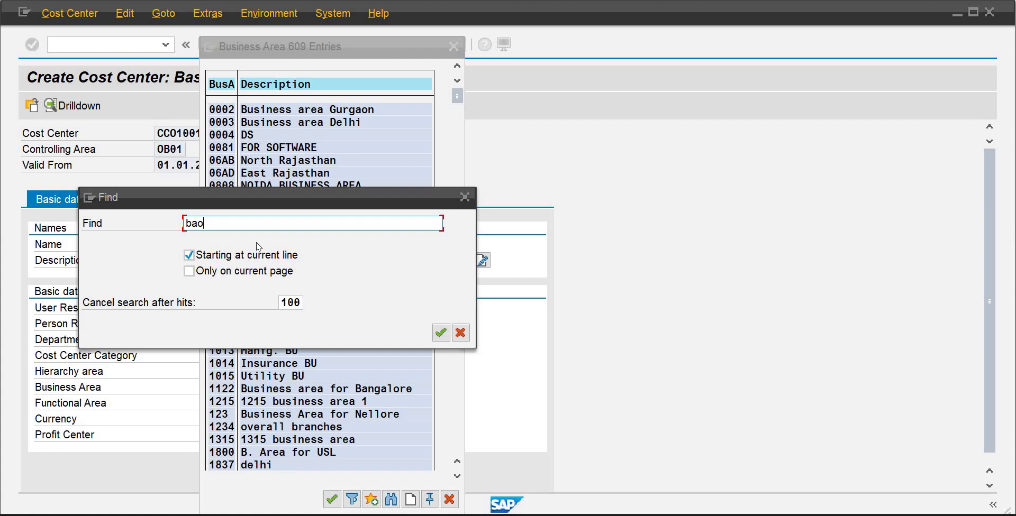
pyautogui.write('b')
pyautogui.press('Return')
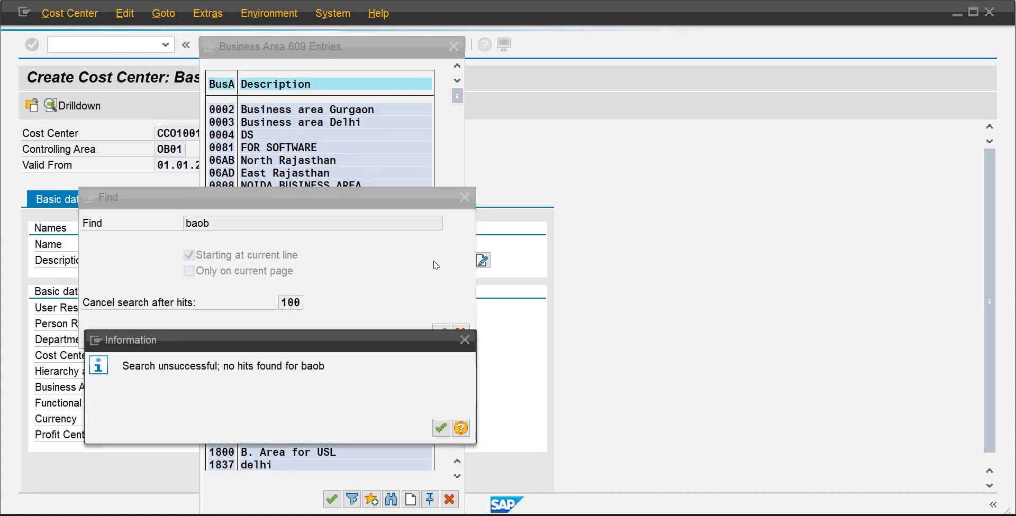
pyautogui.press('Return')
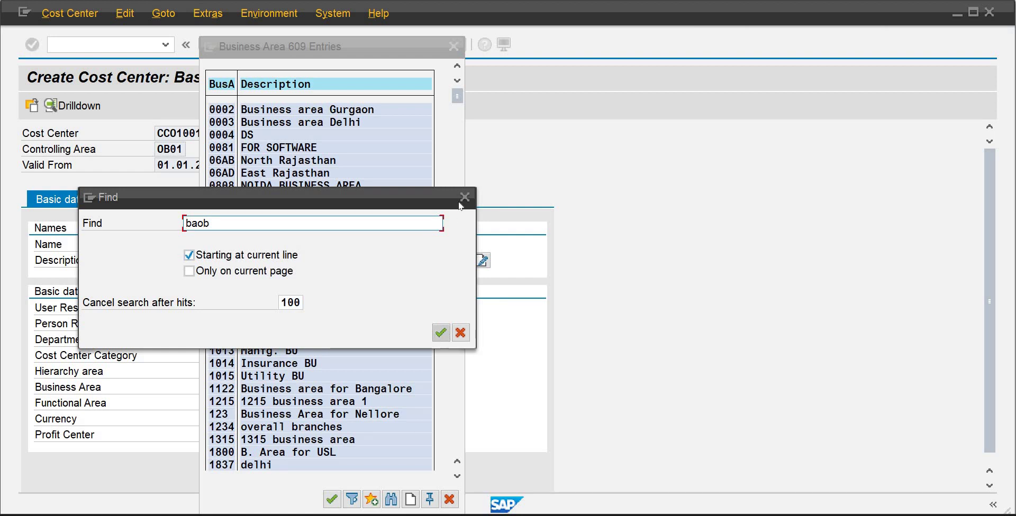
pyautogui.click(465, 197)
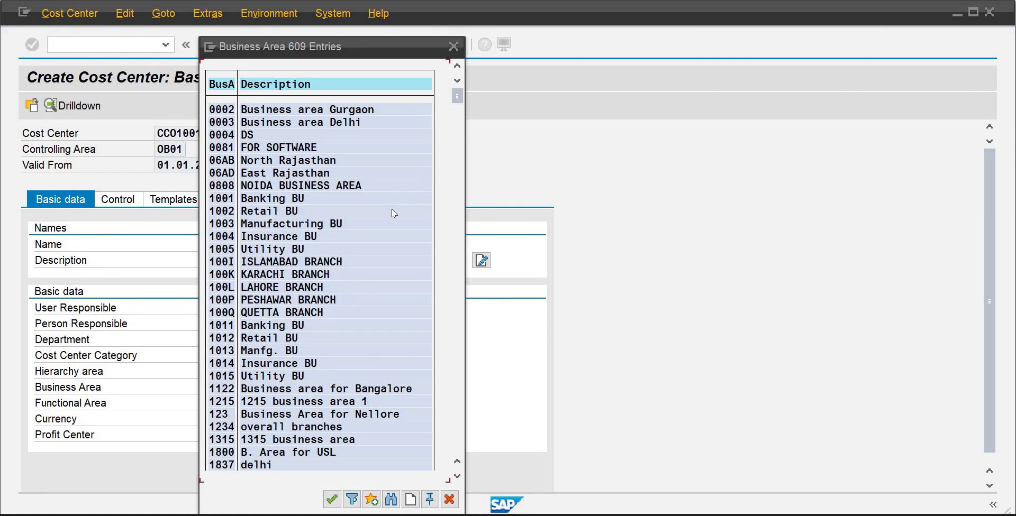
# Look through the business area codes beginning with BA for one belonging to Organic Beverages
pyautogui.scroll(-1, 344, 206)
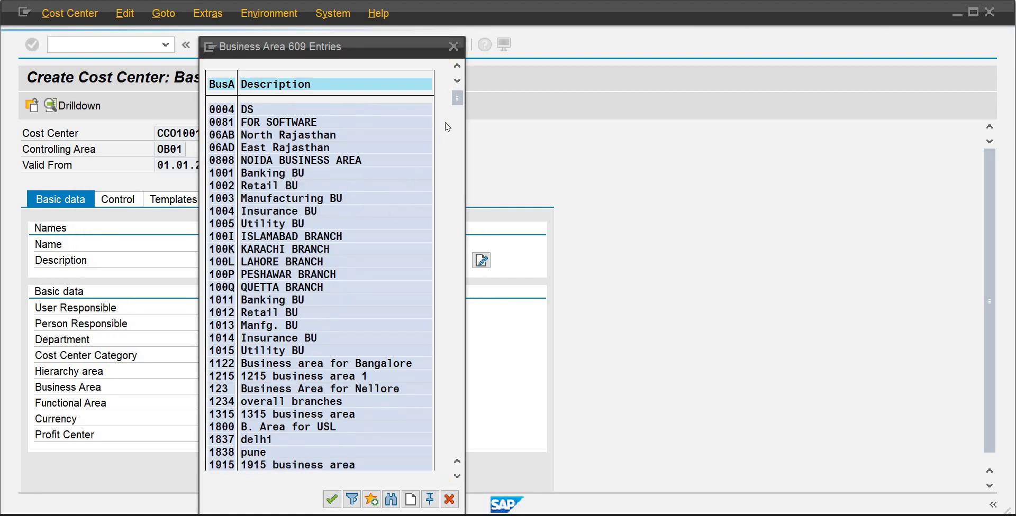
pyautogui.moveTo(458, 101); pyautogui.dragTo(462, 222)
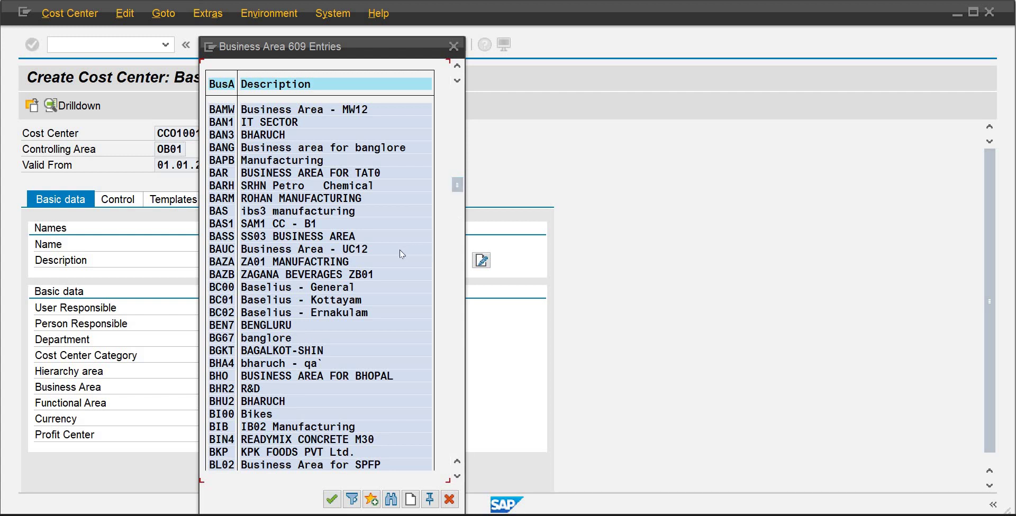
pyautogui.click(458, 66)
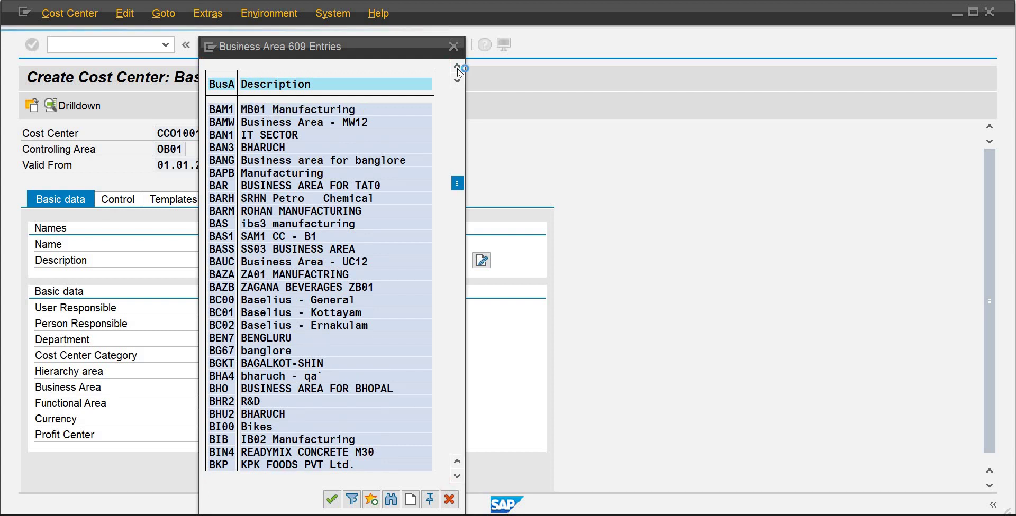
pyautogui.click(458, 71)
pyautogui.click(458, 74)
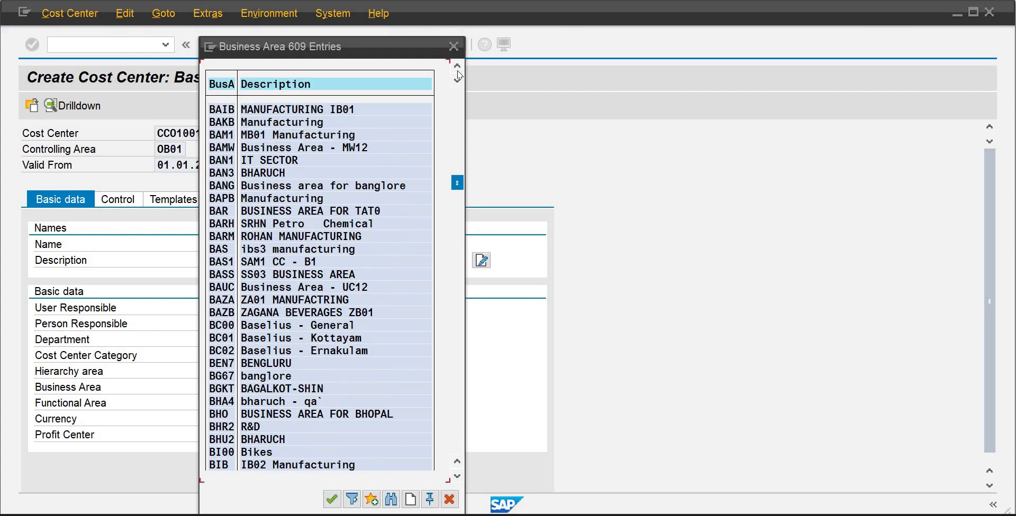
pyautogui.click(458, 74)
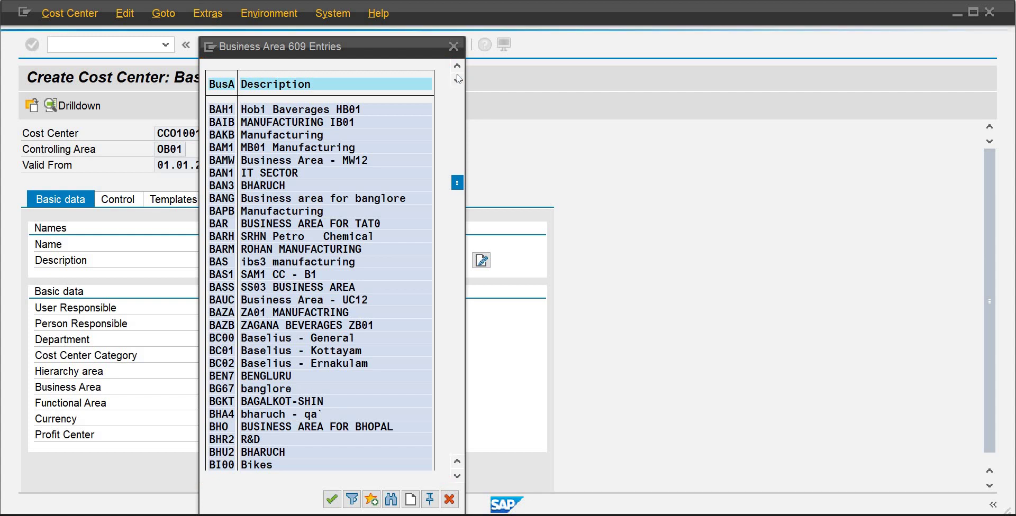
pyautogui.click(458, 79)
pyautogui.click(456, 75)
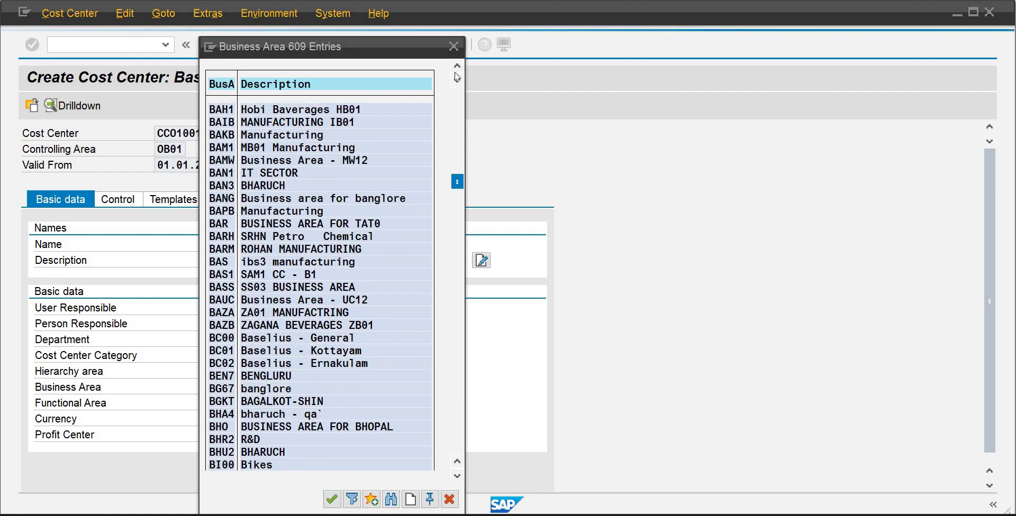
pyautogui.click(457, 76)
pyautogui.click(456, 76)
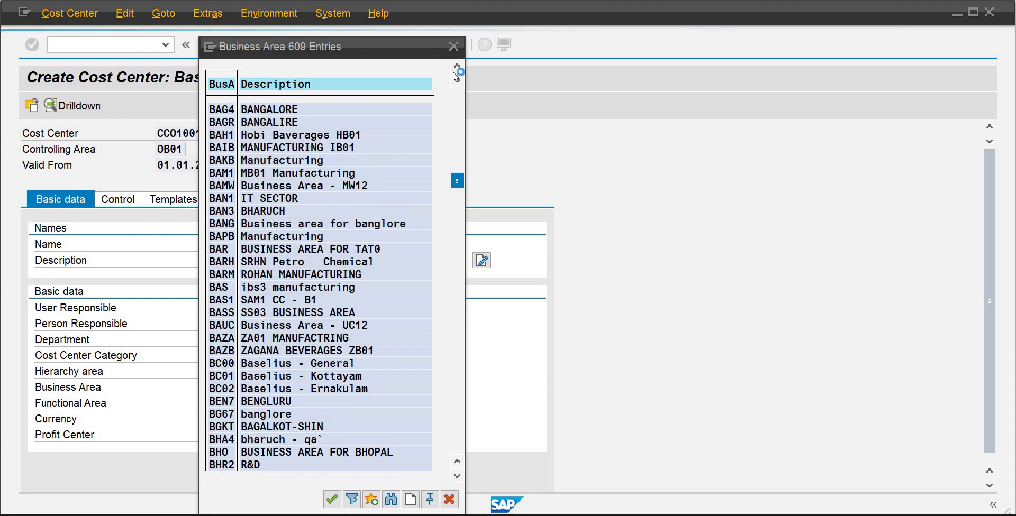
pyautogui.click(457, 76)
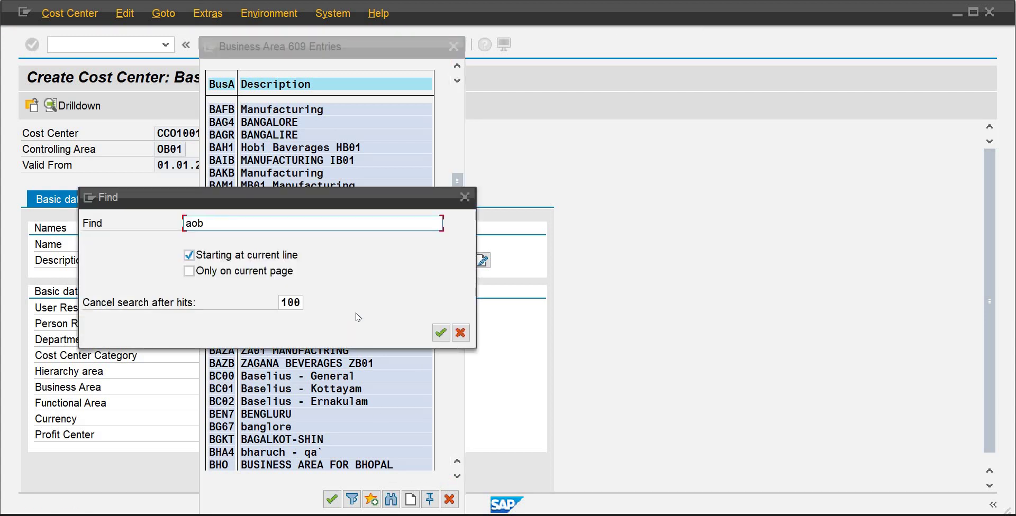
# Search the business area list for coab and close the list without choosing an entry
pyautogui.press('Delete')
pyautogui.press('Delete')
pyautogui.press('Delete')
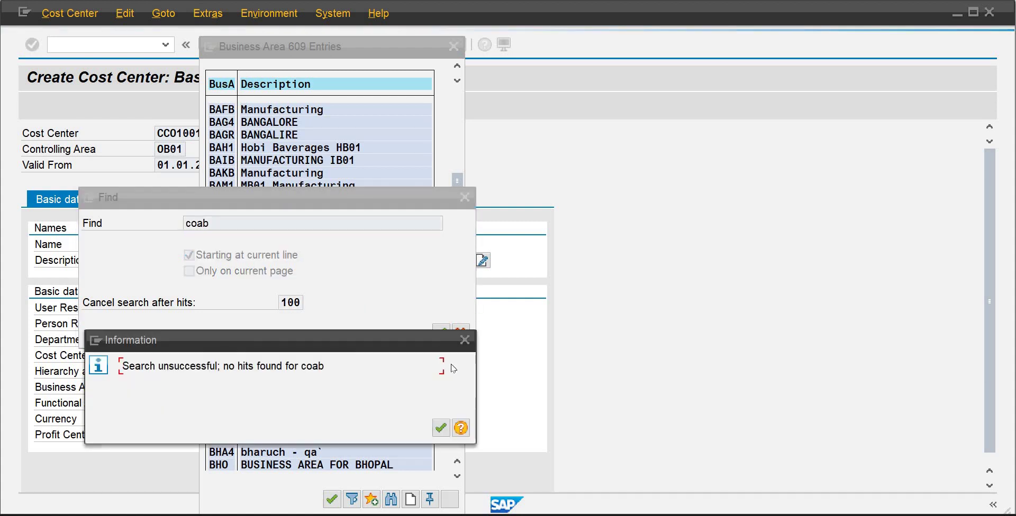
pyautogui.click(441, 427)
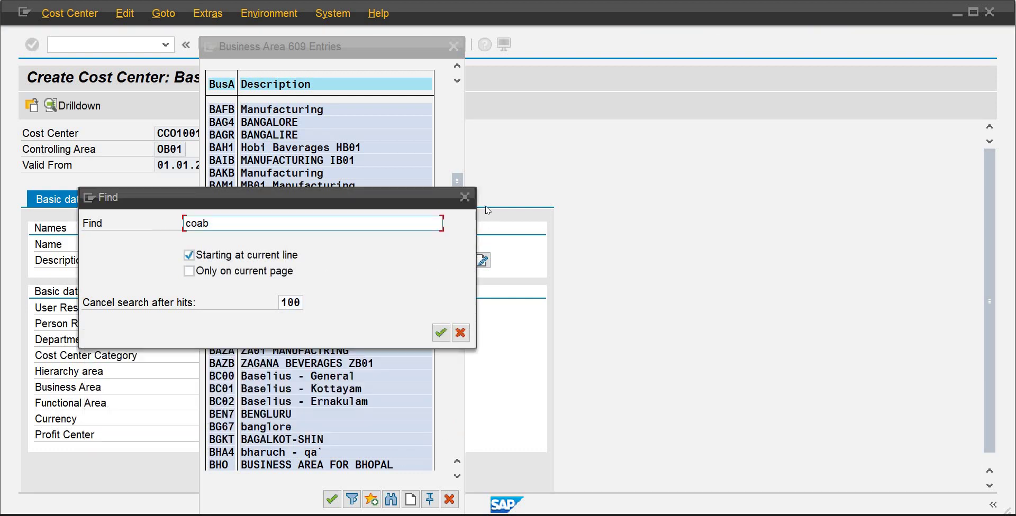
pyautogui.click(466, 198)
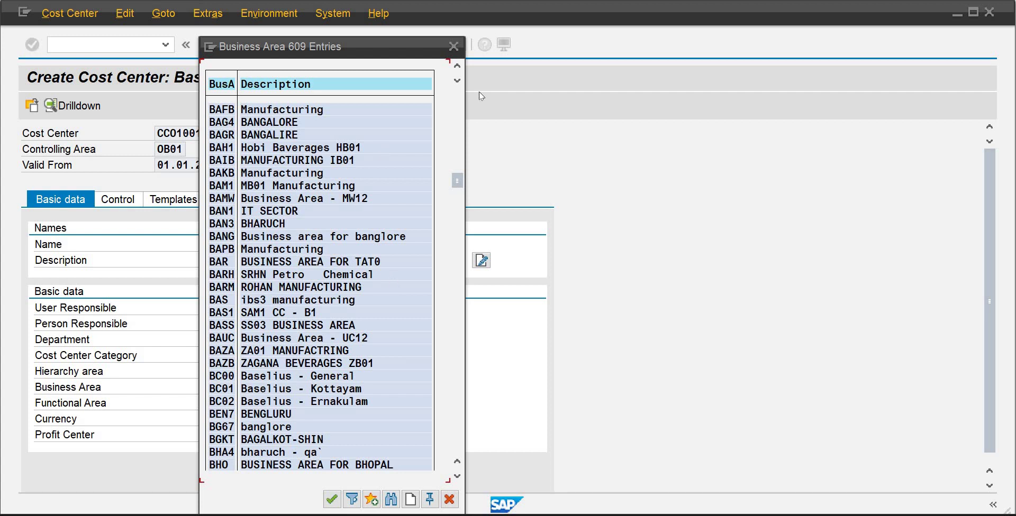
pyautogui.click(453, 47)
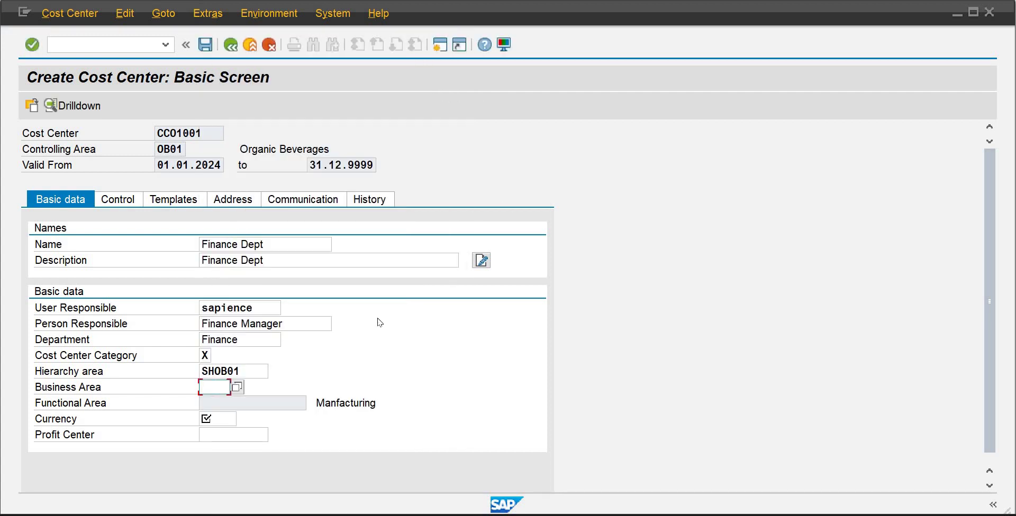
# Try babo as the business area of cost center CCO1001, and clear the entry again
pyautogui.write('b')
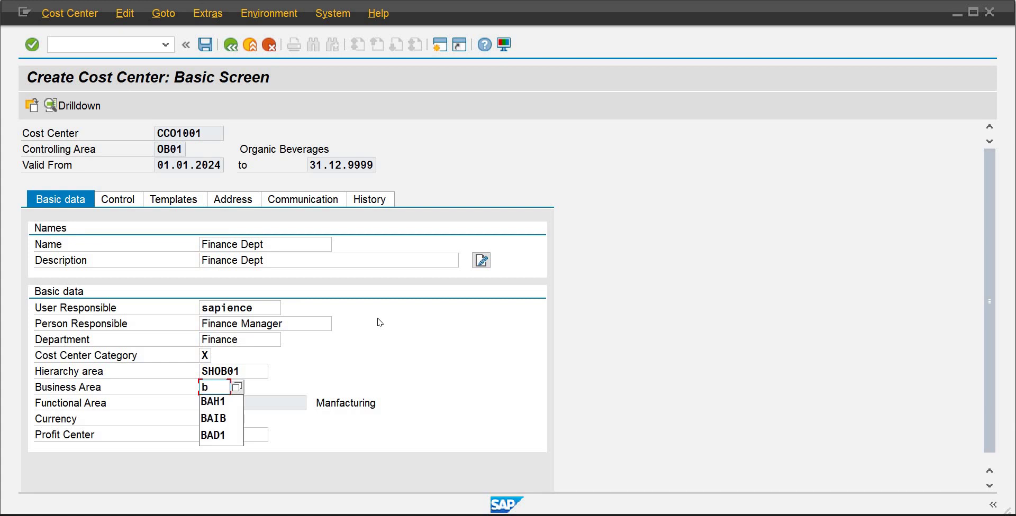
pyautogui.write('abo')
pyautogui.press('Return')
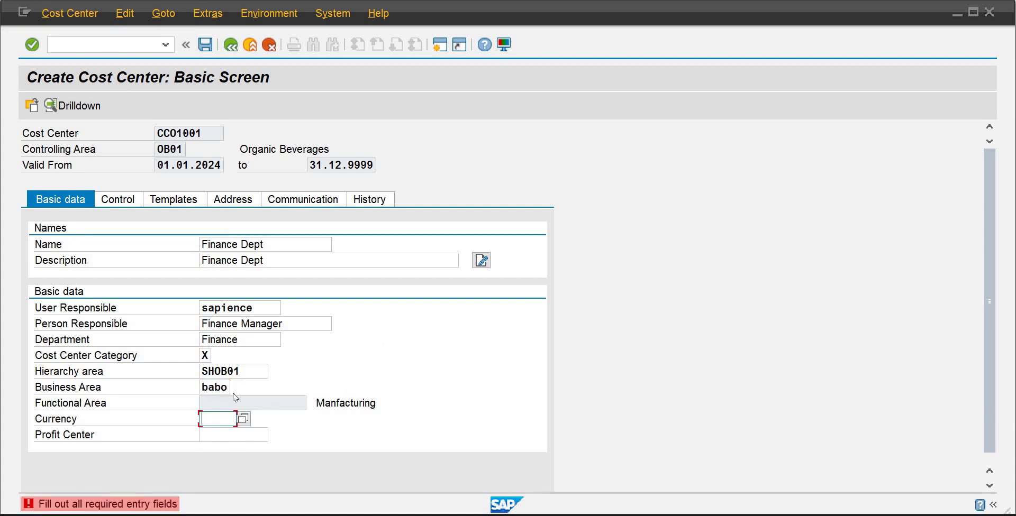
pyautogui.click(228, 388)
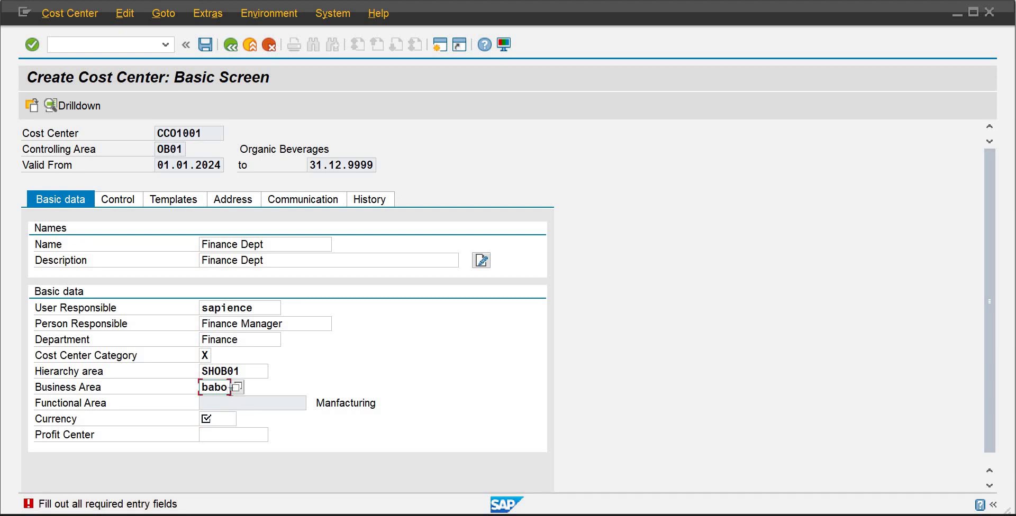
pyautogui.press('BackSpace')
pyautogui.press('BackSpace')
pyautogui.press('BackSpace')
pyautogui.press('BackSpace')
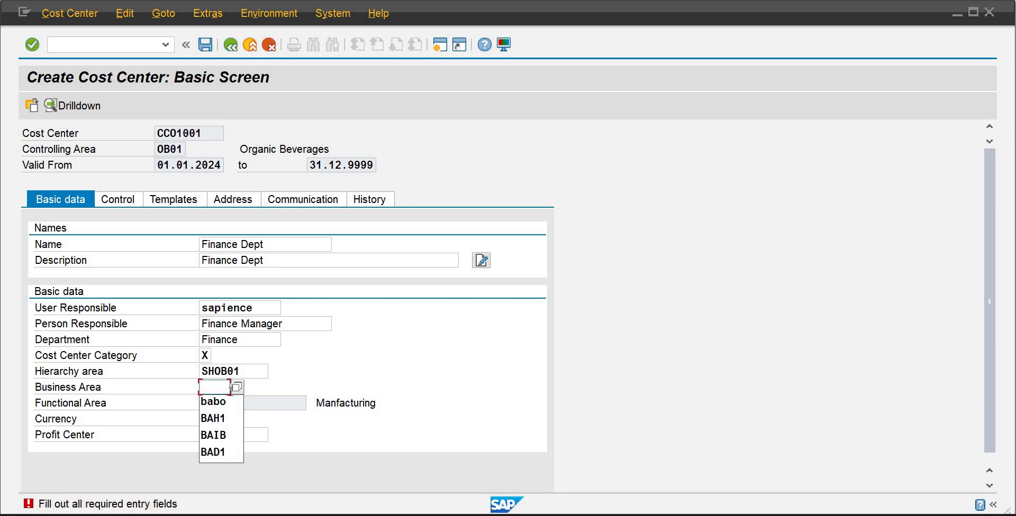
# Run transaction spro in a new session and display the SAP Reference IMG
pyautogui.click(447, 46)
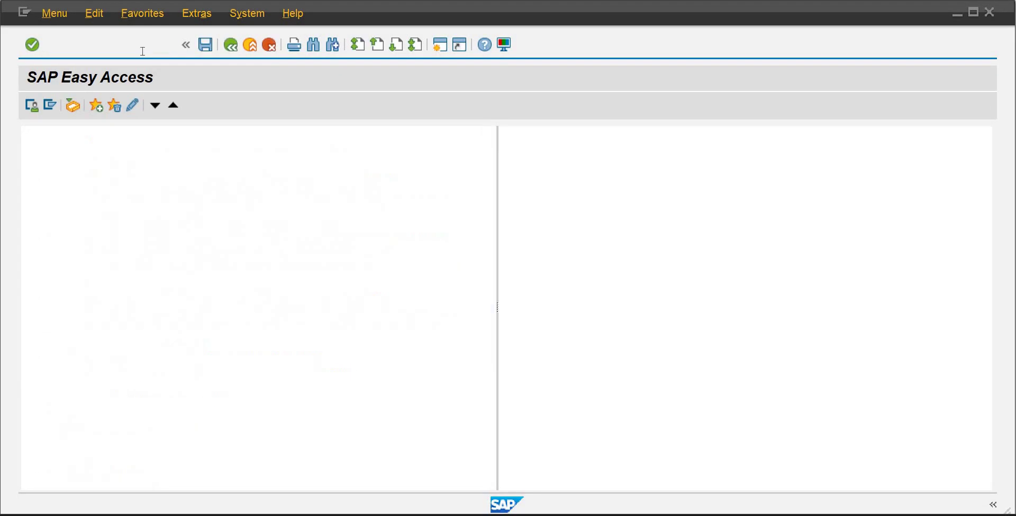
pyautogui.write('spro')
pyautogui.press('Return')
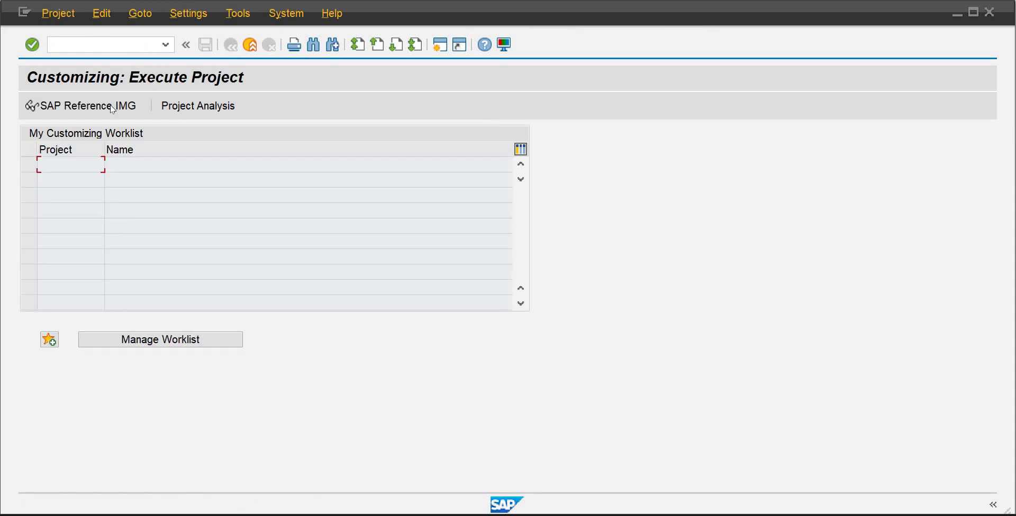
pyautogui.click(87, 106)
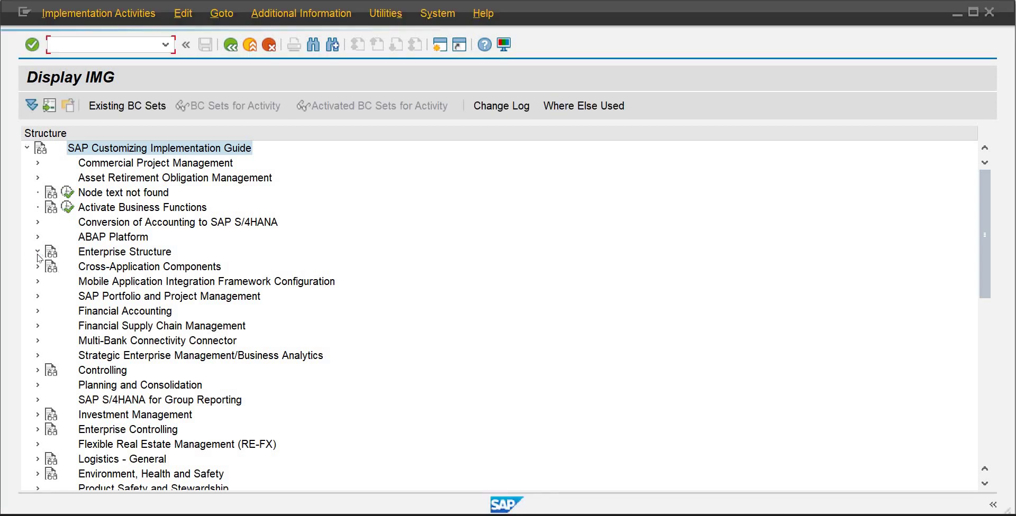
# Open the Define Business Area activity under Enterprise Structure, Definition, Financial Accounting in the implementation guide
pyautogui.click(38, 252)
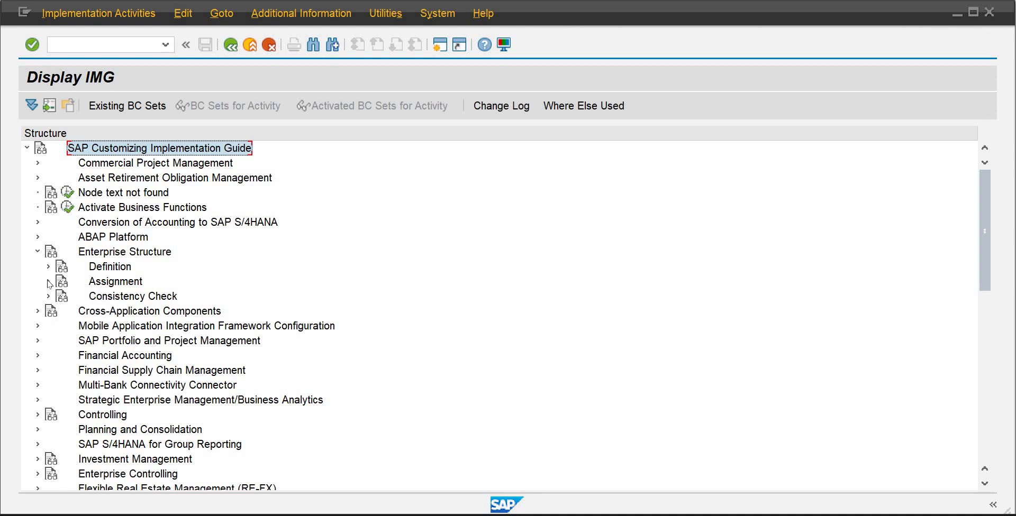
pyautogui.click(48, 282)
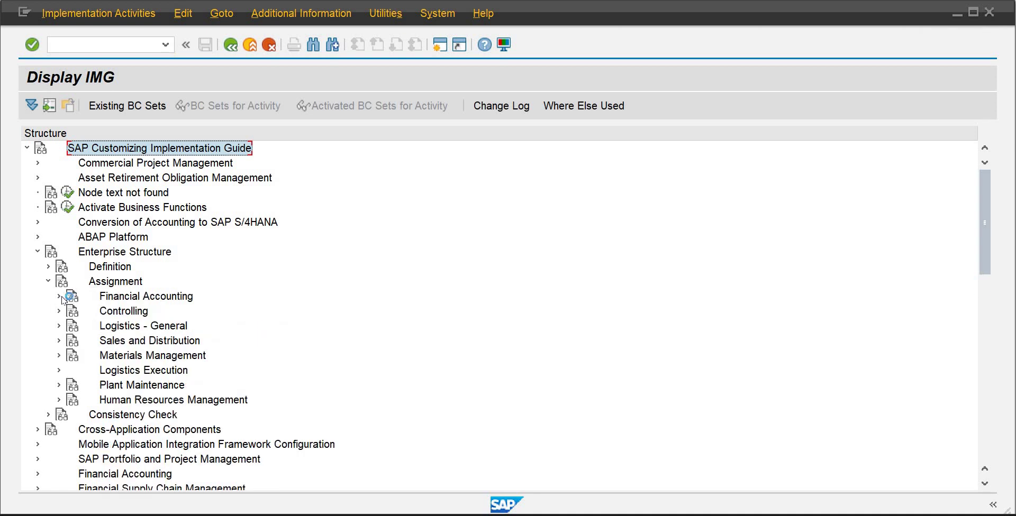
pyautogui.click(60, 297)
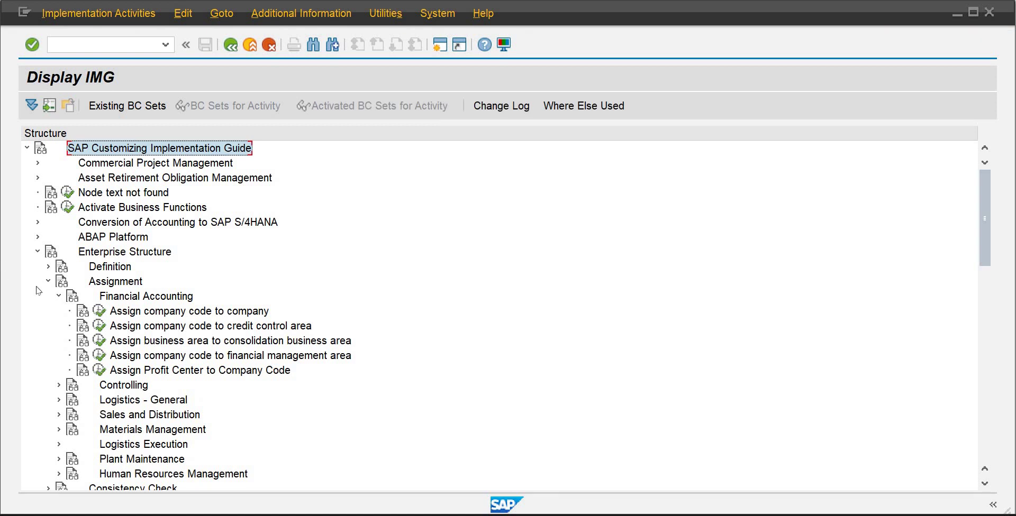
pyautogui.click(48, 282)
pyautogui.click(48, 266)
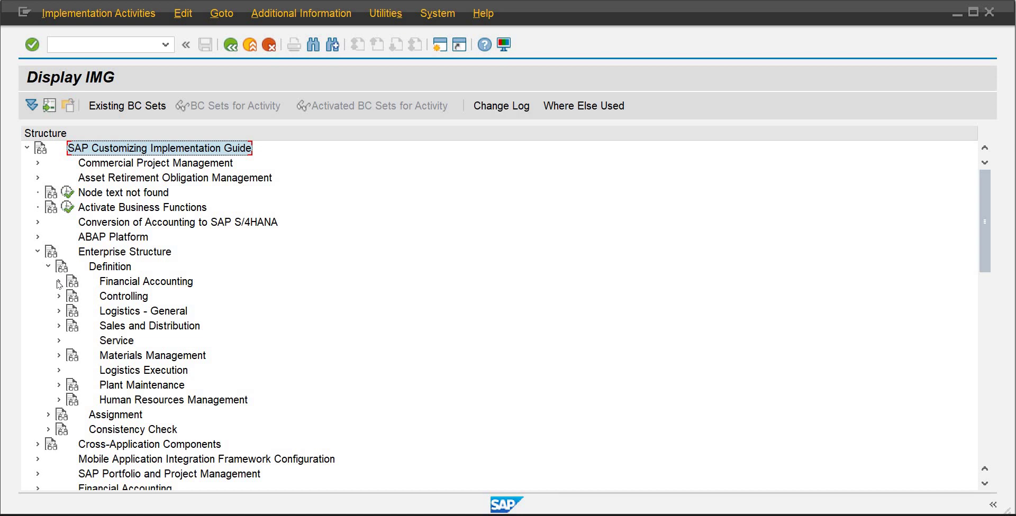
pyautogui.click(58, 282)
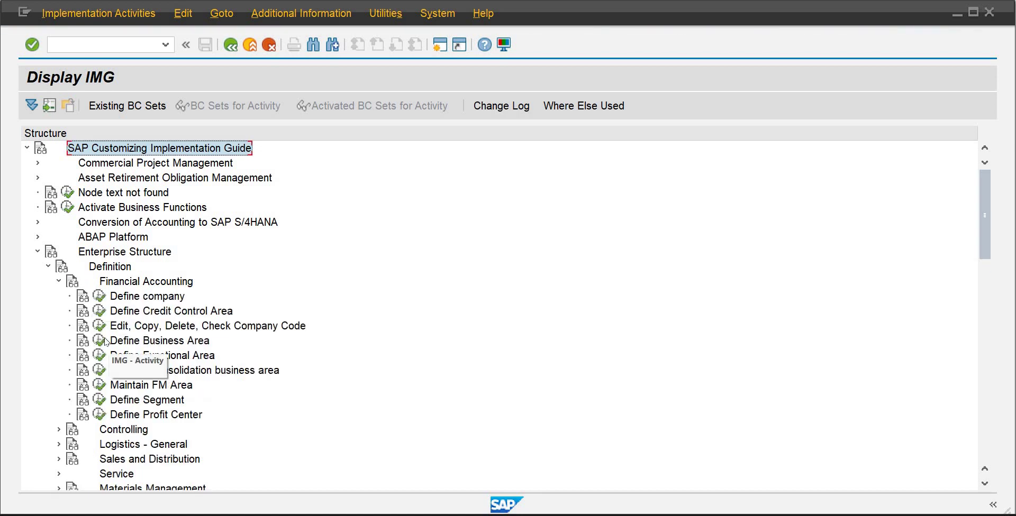
pyautogui.click(105, 341)
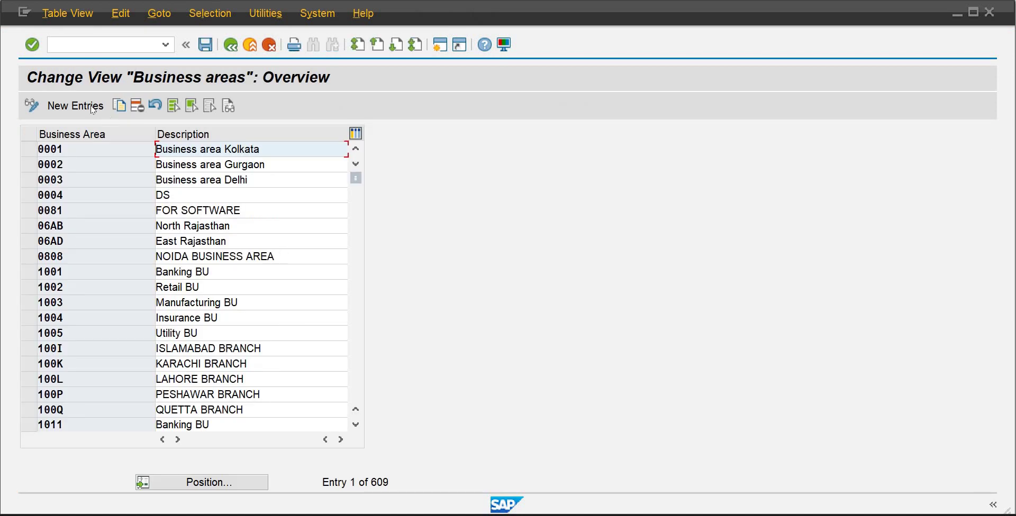
# Create business area BAOB with the description Manufacturing-Ob01 and save it to the proposed customizing request
pyautogui.click(92, 107)
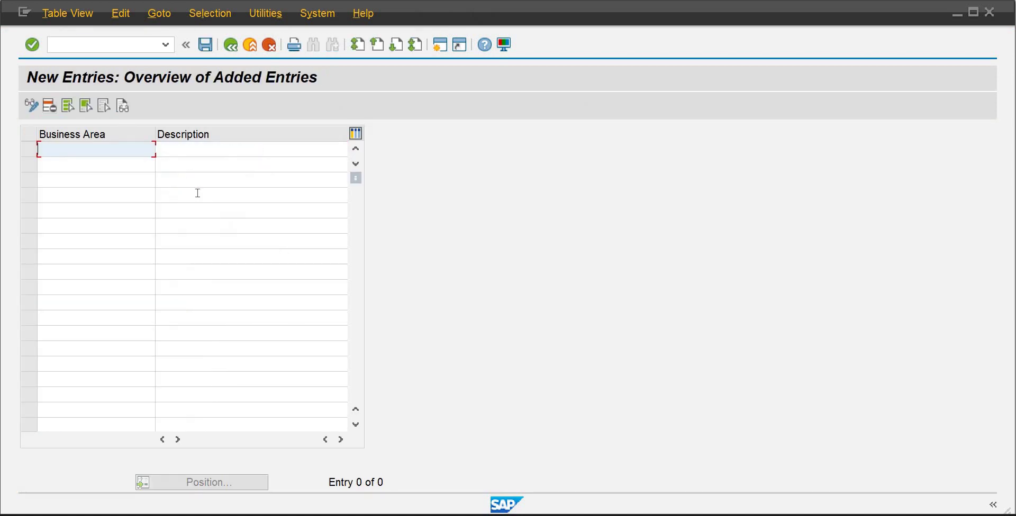
pyautogui.write('baob')
pyautogui.click(201, 155)
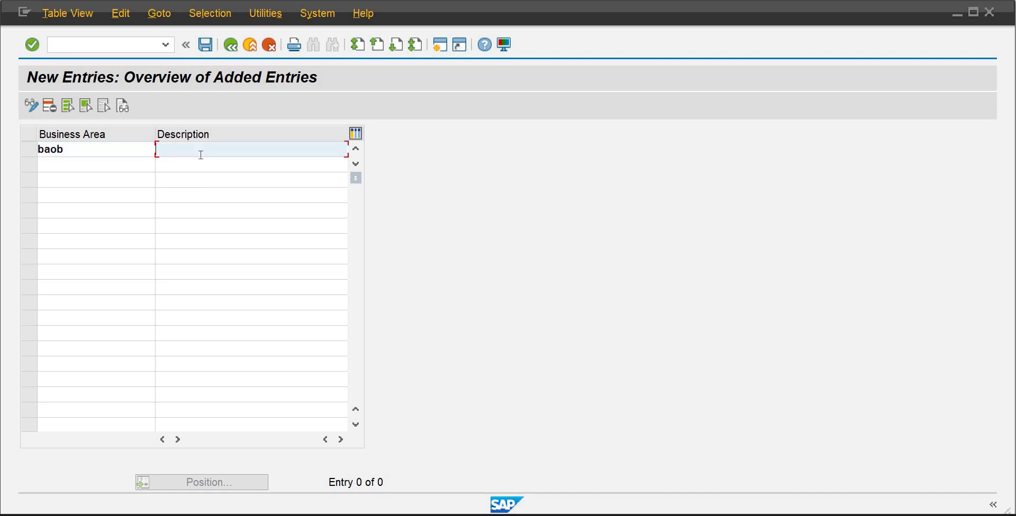
pyautogui.write('M')
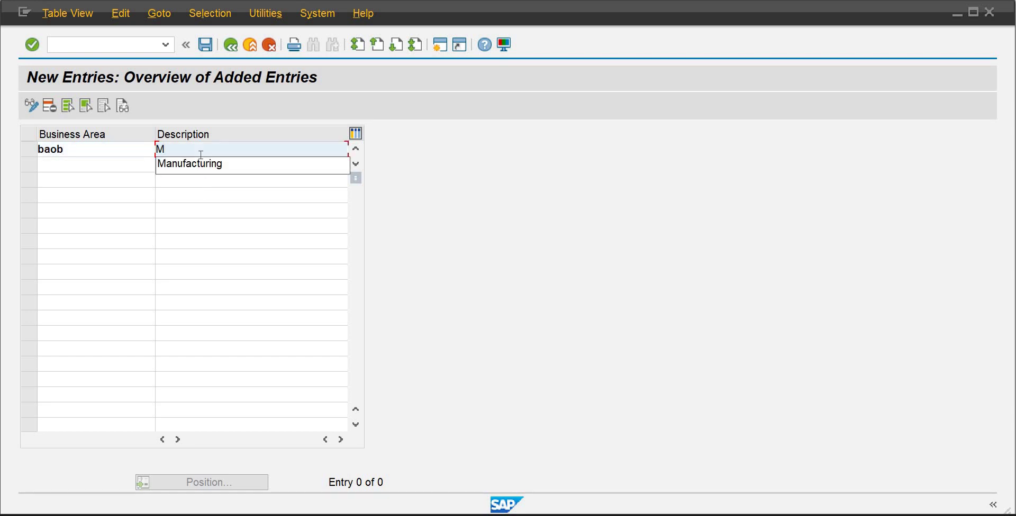
pyautogui.press('Down')
pyautogui.press('Return')
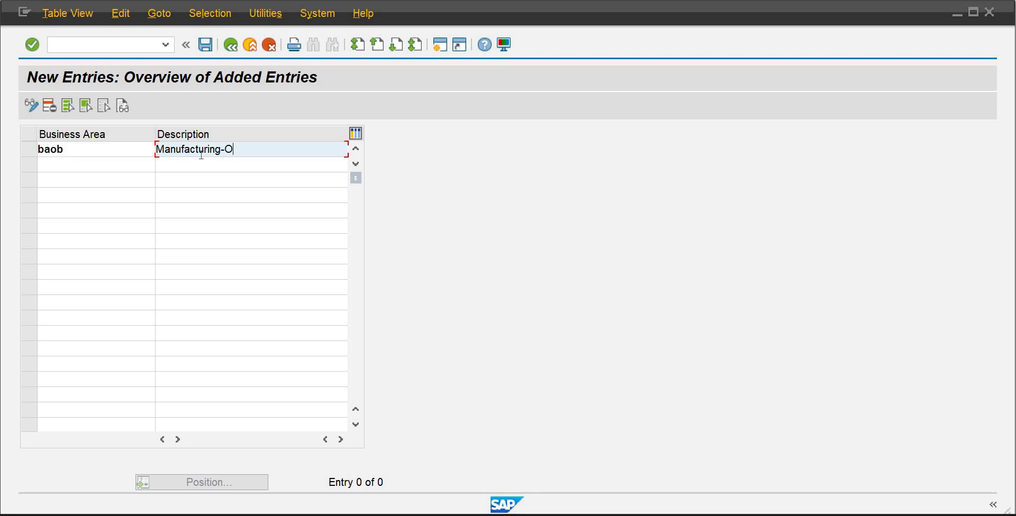
pyautogui.write('-Ob0')
pyautogui.press('Return')
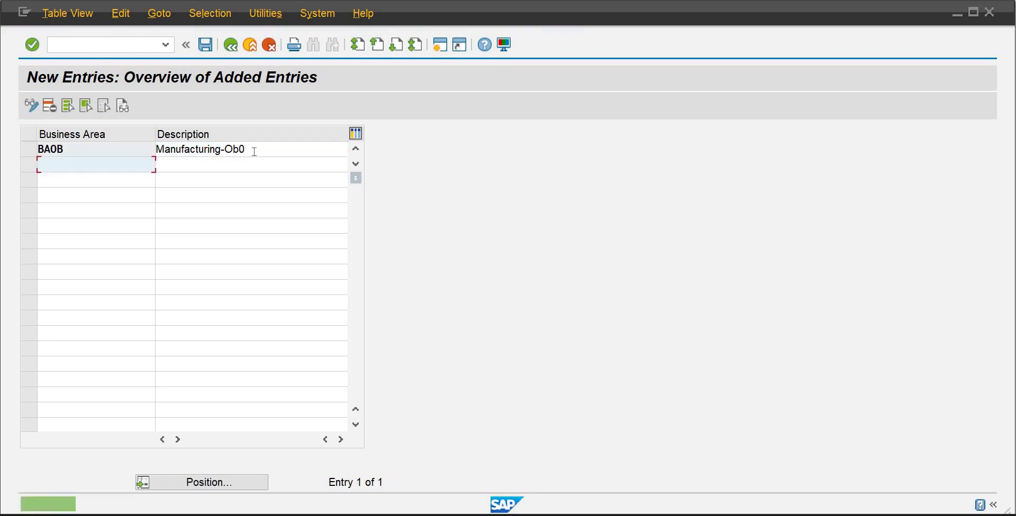
pyautogui.click(206, 46)
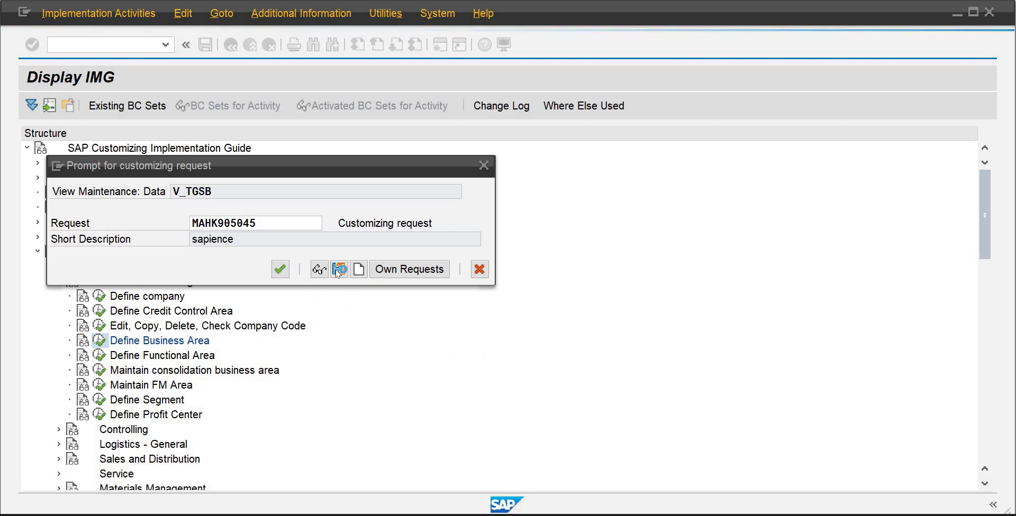
pyautogui.click(283, 270)
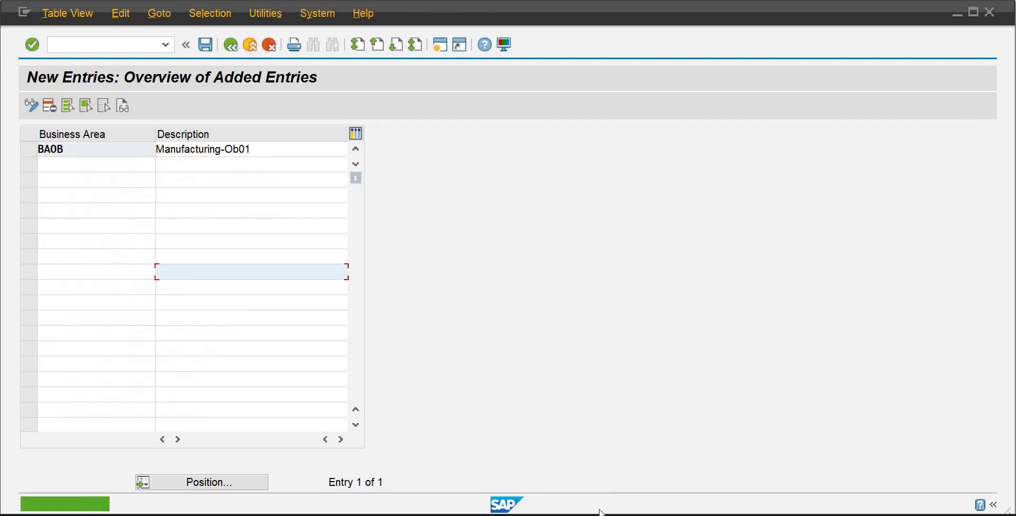
# Return to the session creating cost center CCO1001 and open the list of business areas
pyautogui.moveTo(600, 512)
pyautogui.click(599, 482)
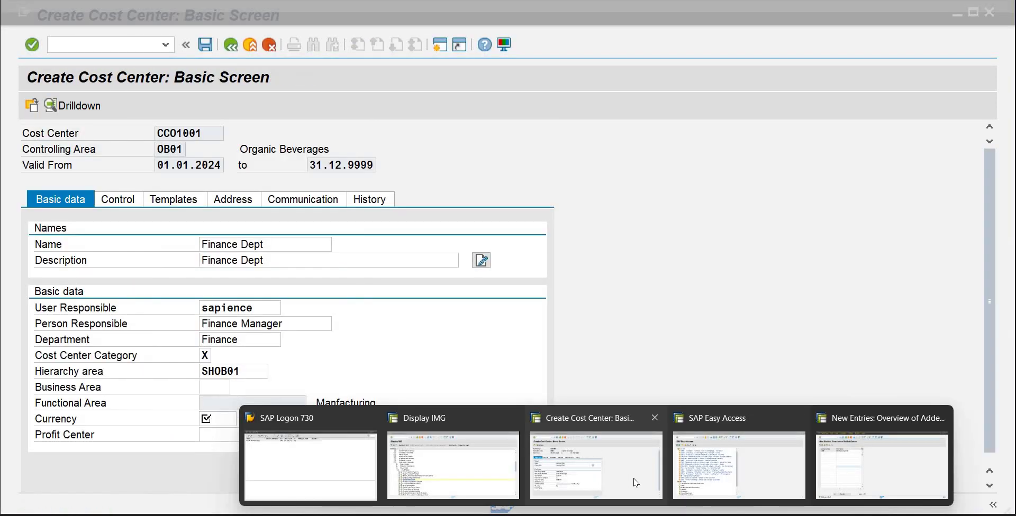
pyautogui.click(637, 483)
pyautogui.click(215, 393)
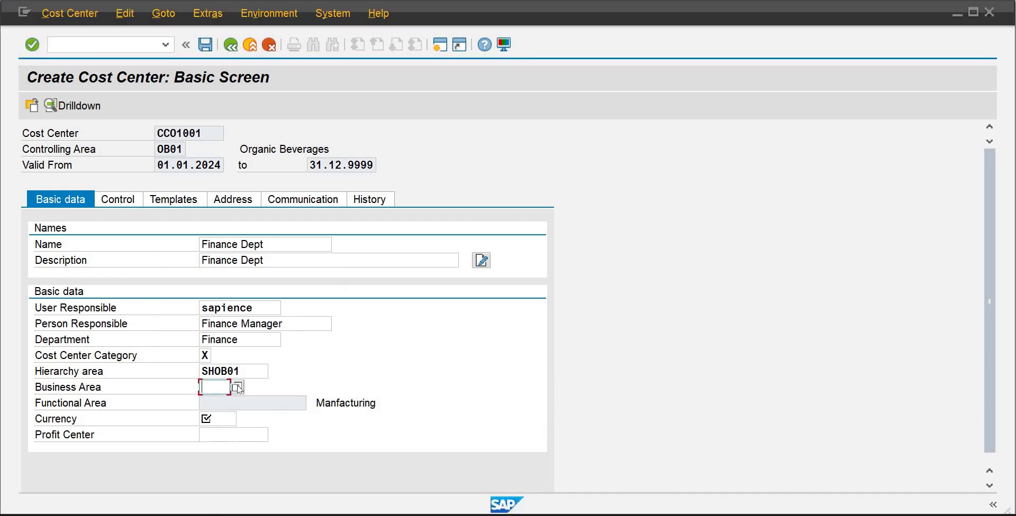
pyautogui.click(238, 389)
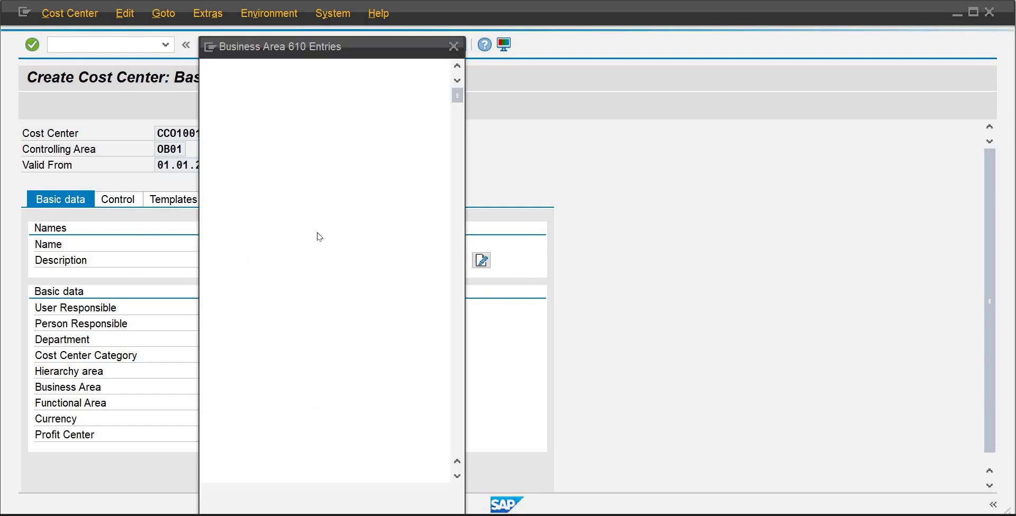
# Search the business area list for baob and assign BAOB to the cost center
pyautogui.click(391, 500)
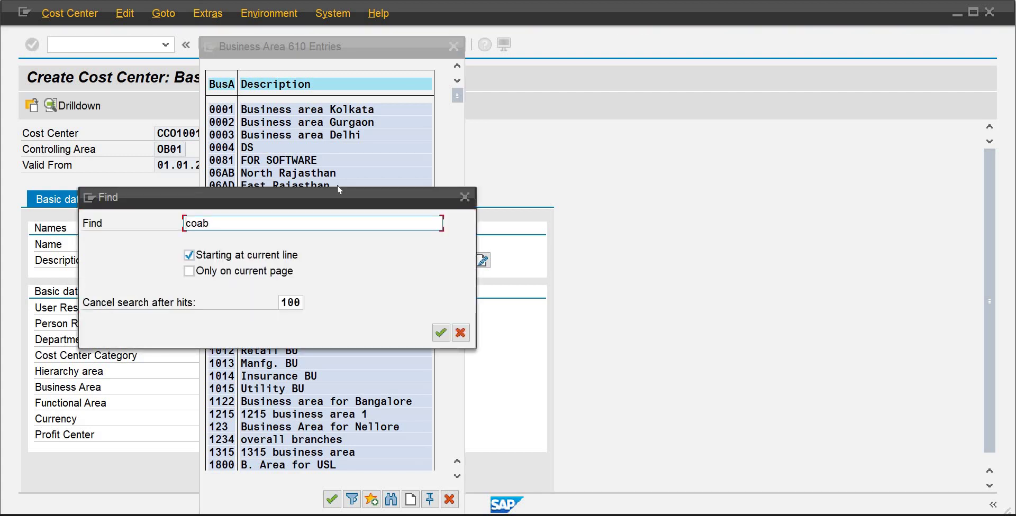
pyautogui.press('Delete')
pyautogui.press('Delete')
pyautogui.press('Delete')
pyautogui.press('Delete')
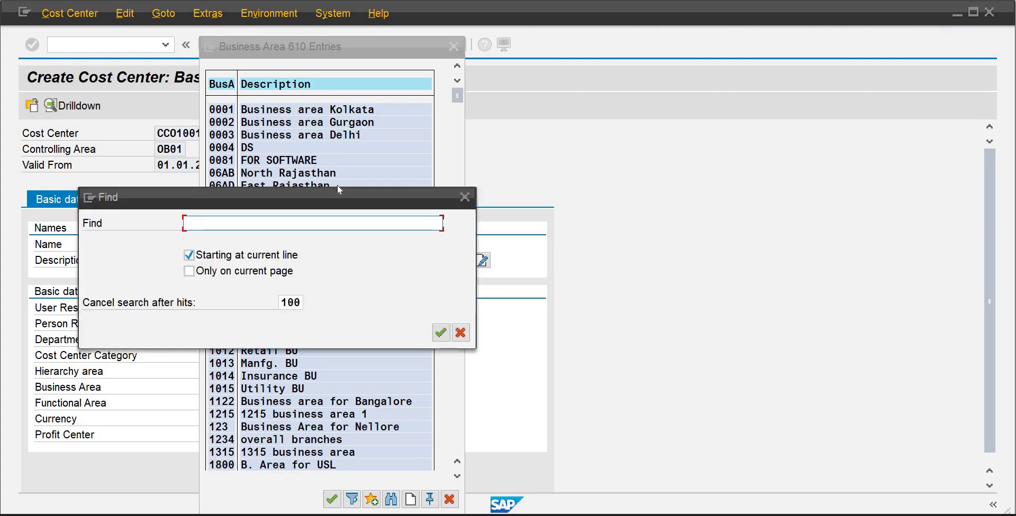
pyautogui.write('baob')
pyautogui.press('Return')
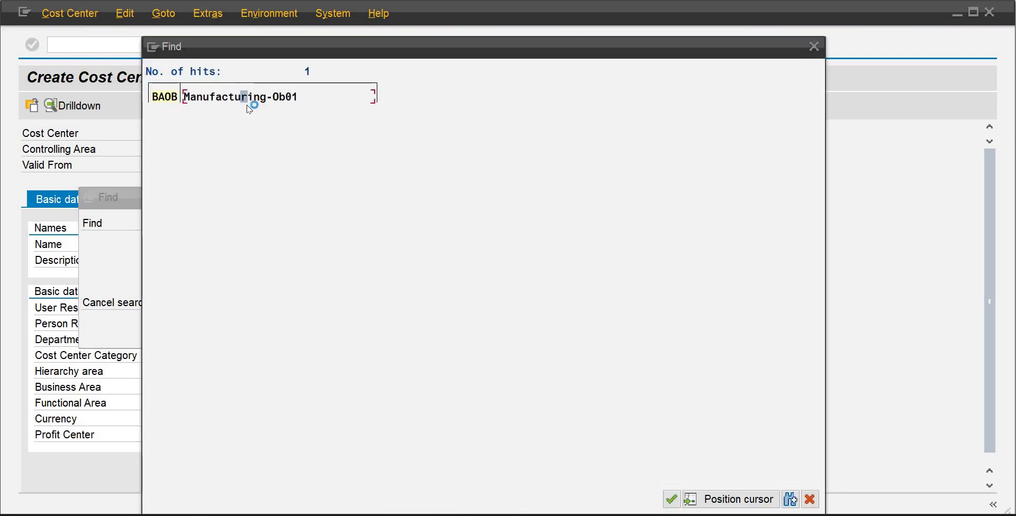
pyautogui.press('Return')
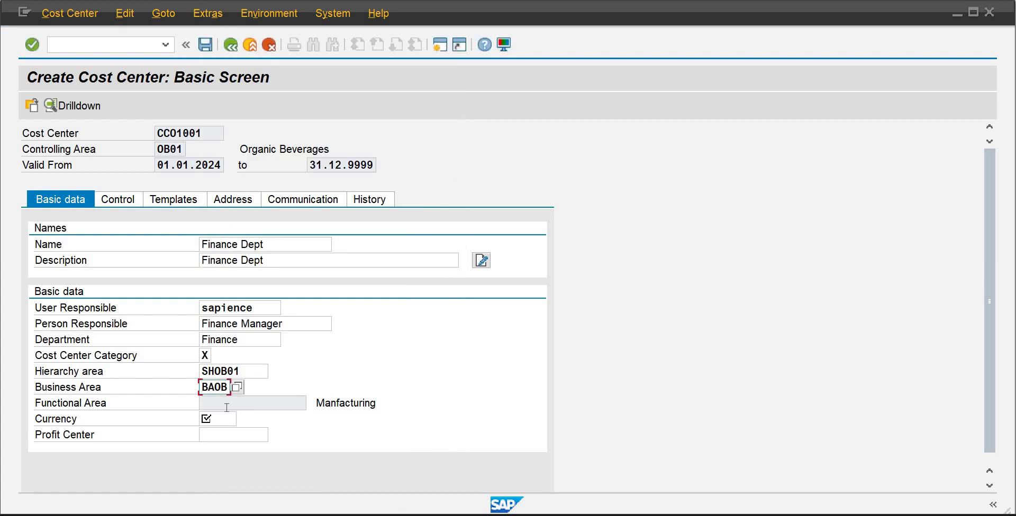
# Set the currency of cost center CCO1001 to pkr
pyautogui.click(228, 422)
pyautogui.write('p')
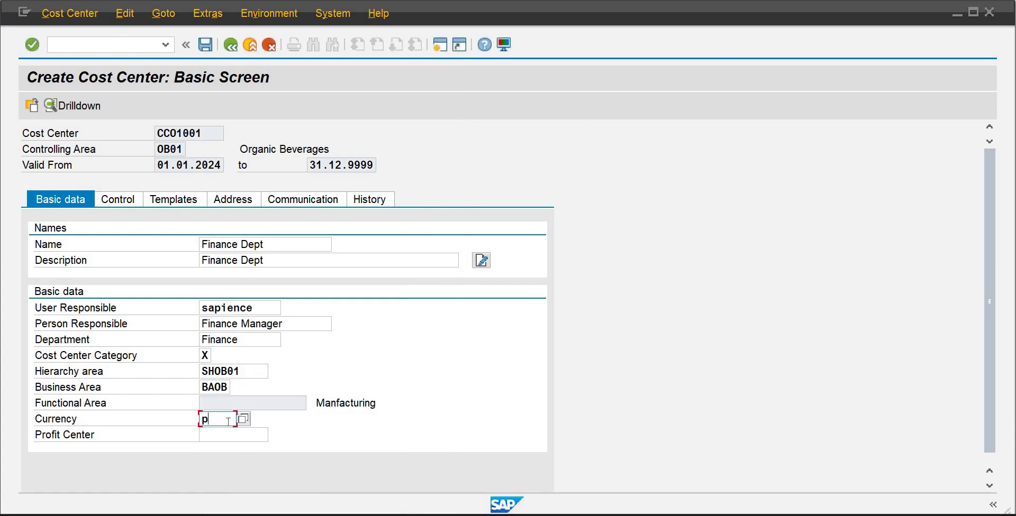
pyautogui.write('kr')
pyautogui.press('Tab')
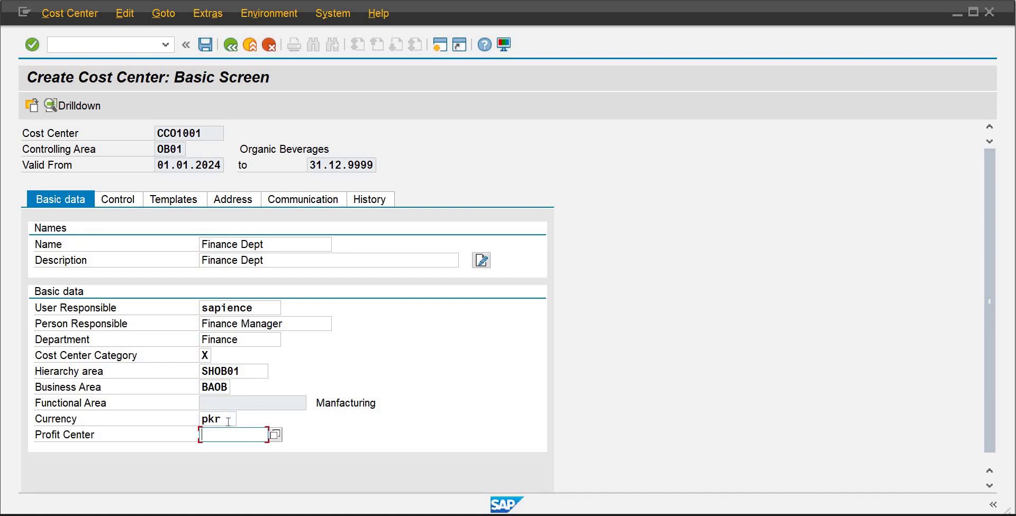
# Look up the profit centers of controlling area OB01, assign PCO1001 (SALES-WATER) to cost center CCO1001, and save it
pyautogui.write('pc')
pyautogui.press('BackSpace')
pyautogui.press('BackSpace')
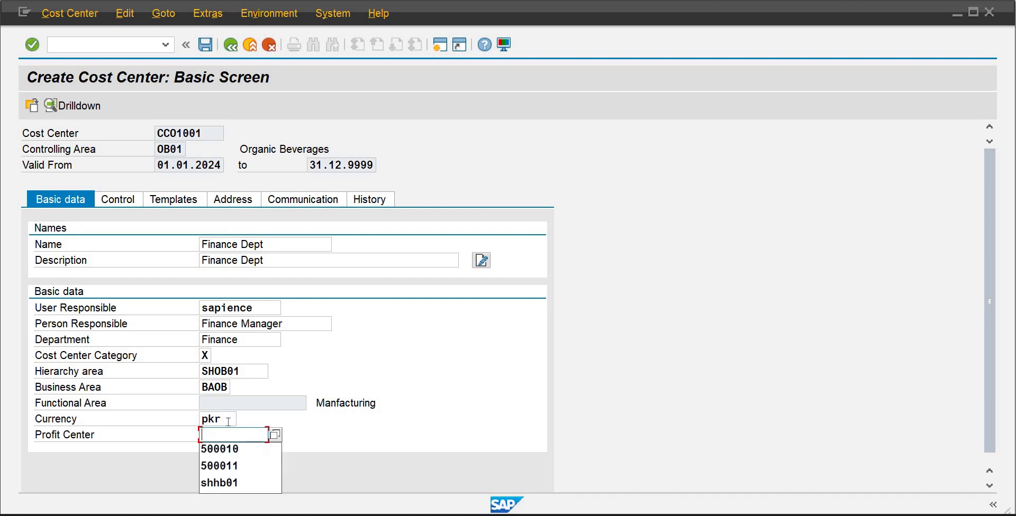
pyautogui.click(274, 434)
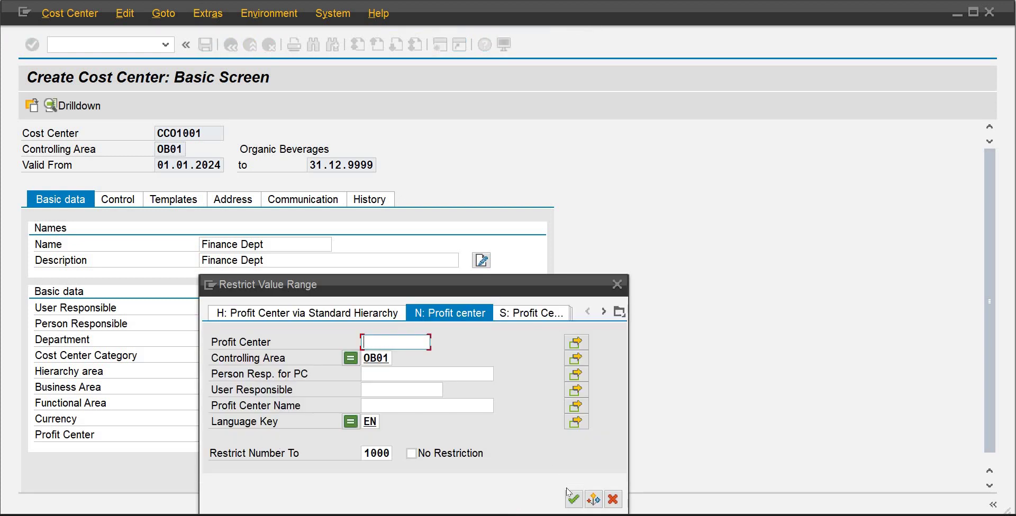
pyautogui.click(572, 498)
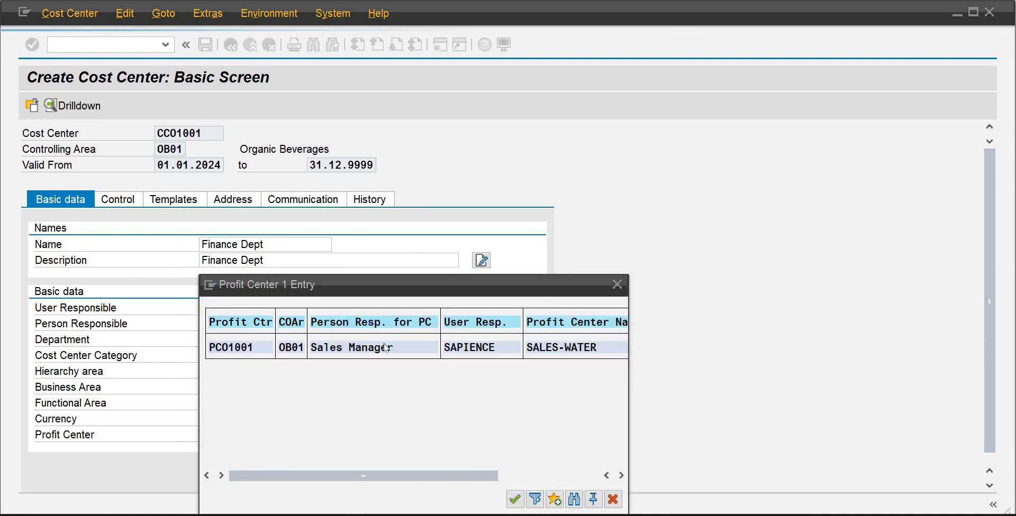
pyautogui.doubleClick(386, 347)
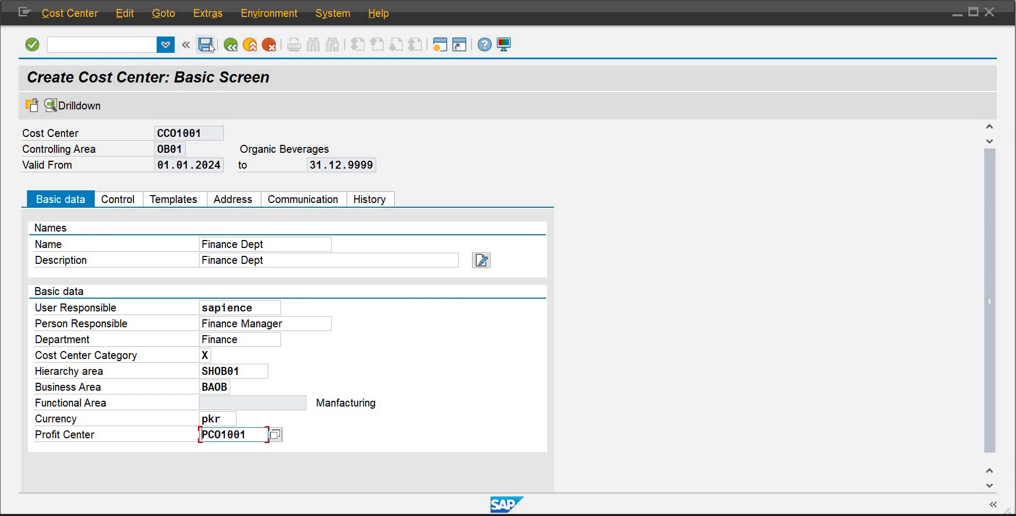
pyautogui.click(206, 45)
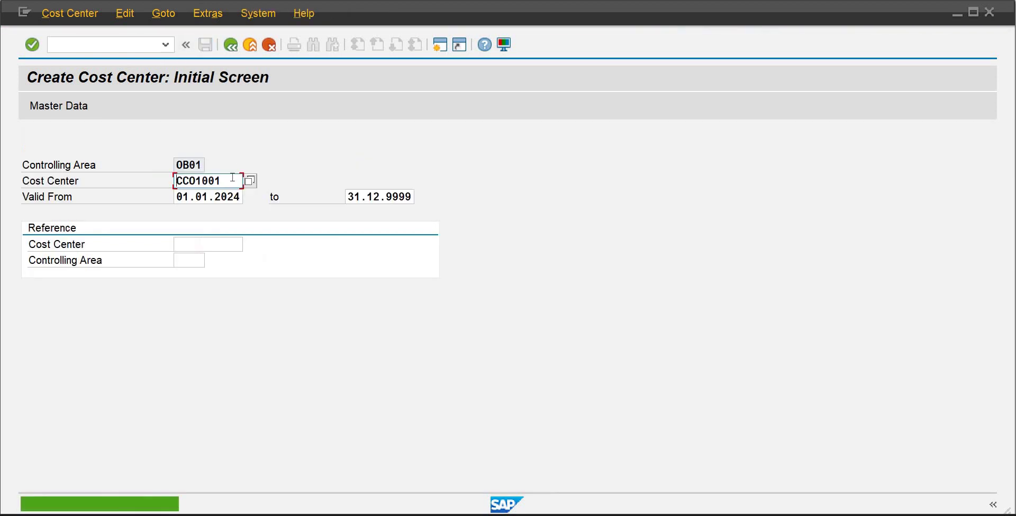
# Start creating cost center CCO1002 with the name Accounts and the description Accounts Dept
pyautogui.press('BackSpace')
pyautogui.write('2')
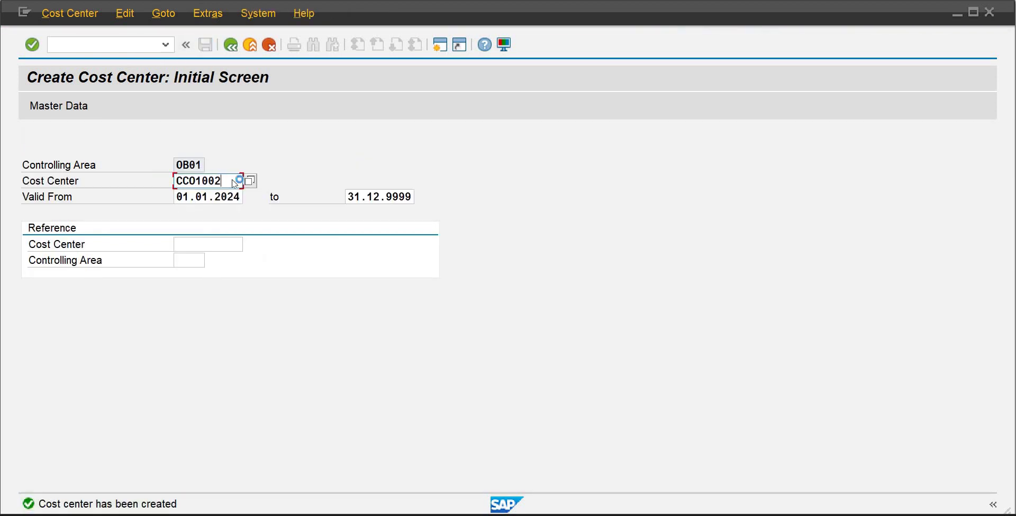
pyautogui.press('Return')
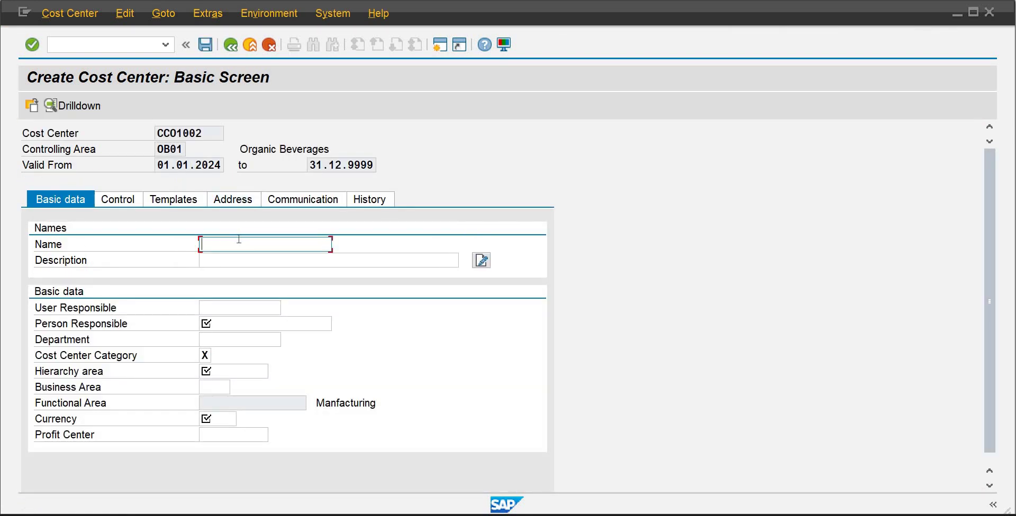
pyautogui.write('Accounts')
pyautogui.press('Tab')
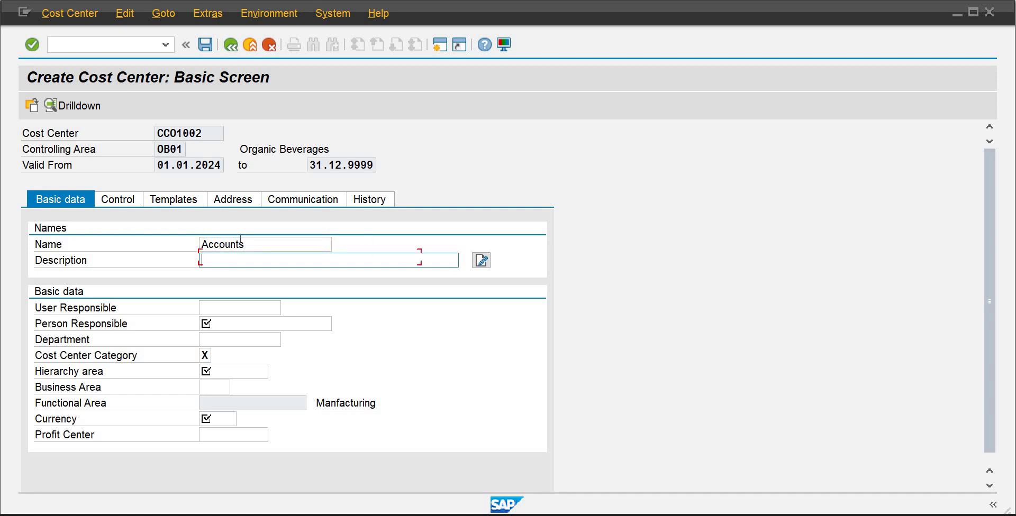
pyautogui.write('Accounts De')
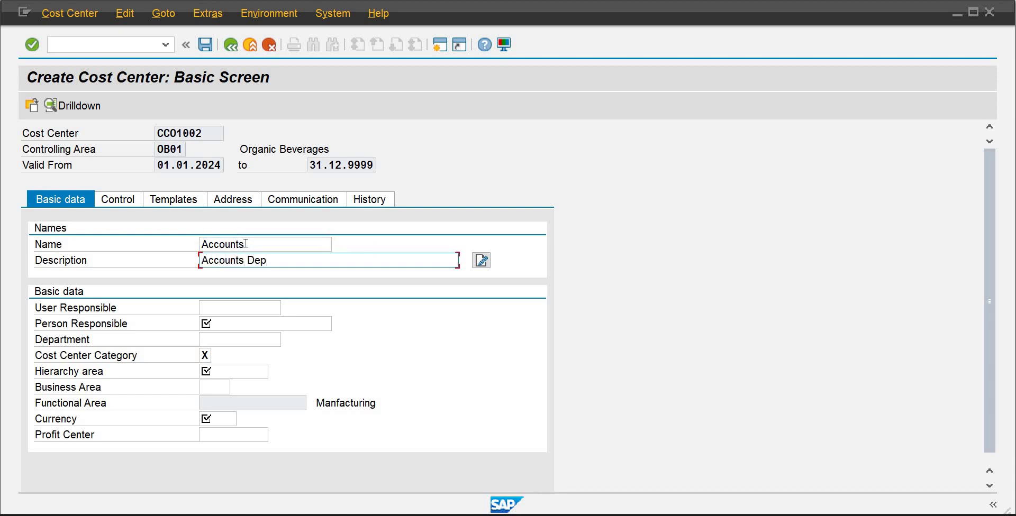
pyautogui.write('pt')
# Set the user responsible for cost center CCO1002 to sapience
pyautogui.click(253, 309)
pyautogui.write('s')
pyautogui.press('Down')
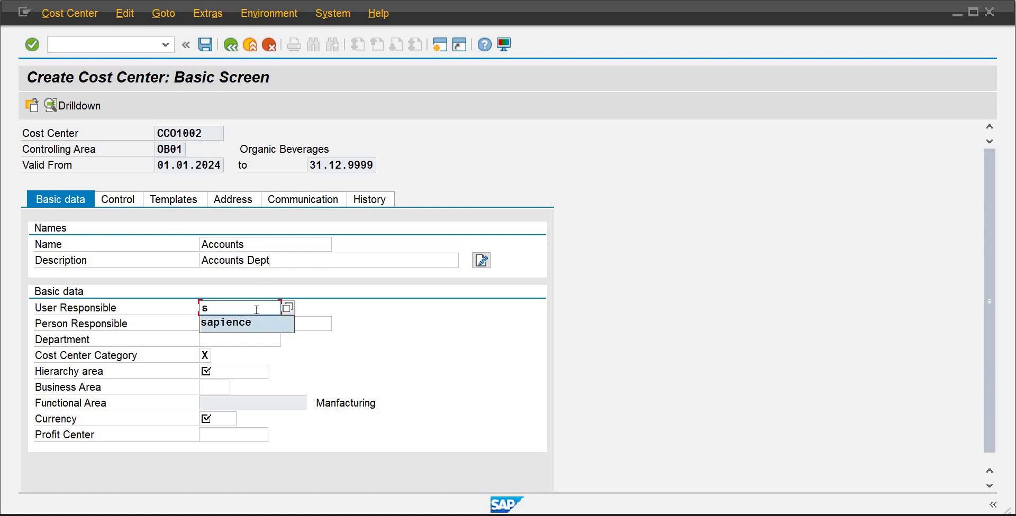
pyautogui.press('Return')
pyautogui.press('Tab')
# Enter Finance Manager as the person responsible for cost center CCO1002 and Finance as its department
pyautogui.write('F')
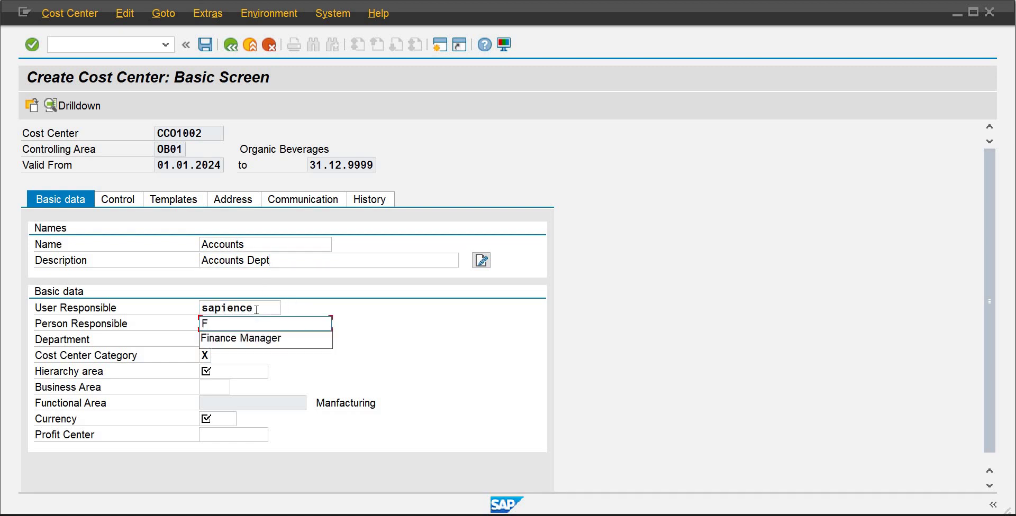
pyautogui.press('Down')
pyautogui.press('Return')
pyautogui.press('Tab')
pyautogui.write('F')
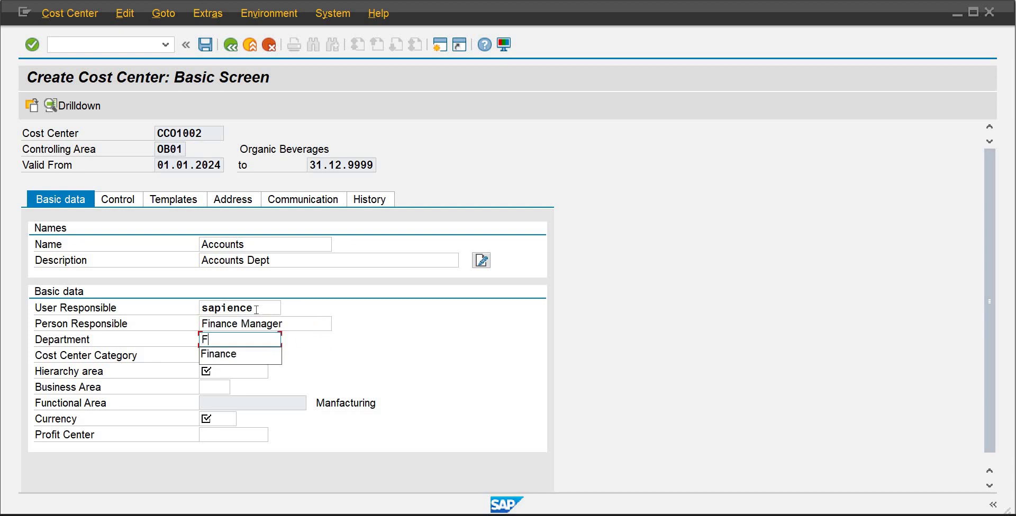
pyautogui.press('Down')
pyautogui.press('Return')
pyautogui.press('Tab')
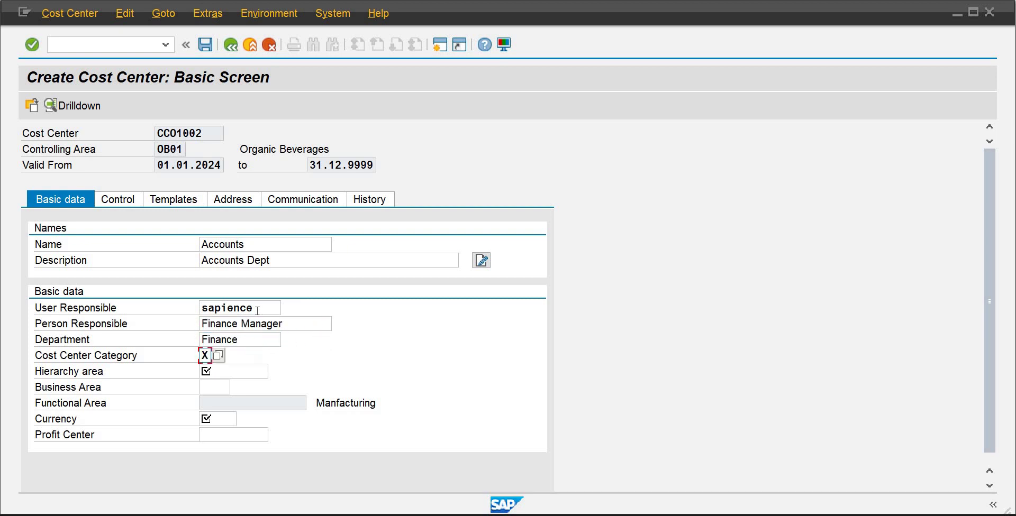
# Set the category of cost center CCO1002 to X and its hierarchy area to SHOB01
pyautogui.write('X')
pyautogui.press('Tab')
pyautogui.press('Tab')
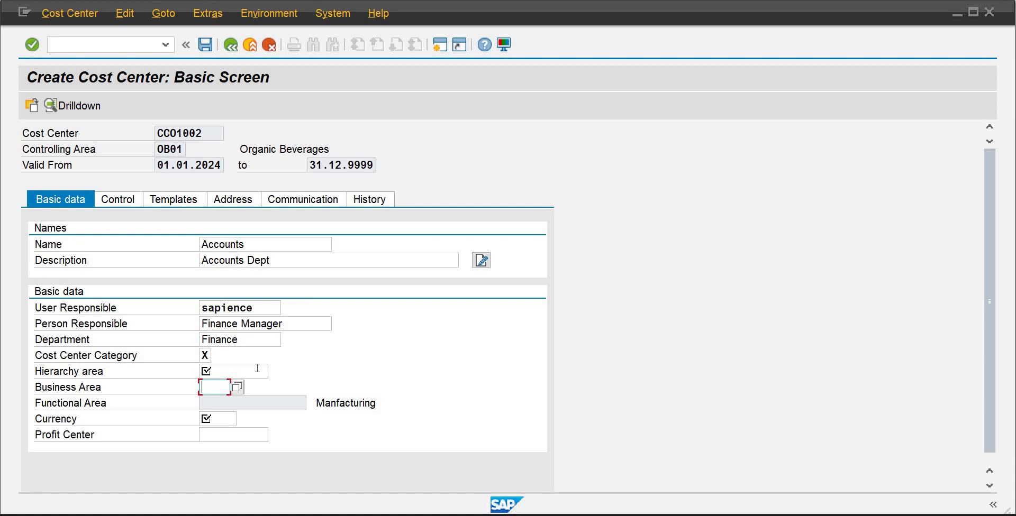
pyautogui.click(257, 368)
pyautogui.write('sh')
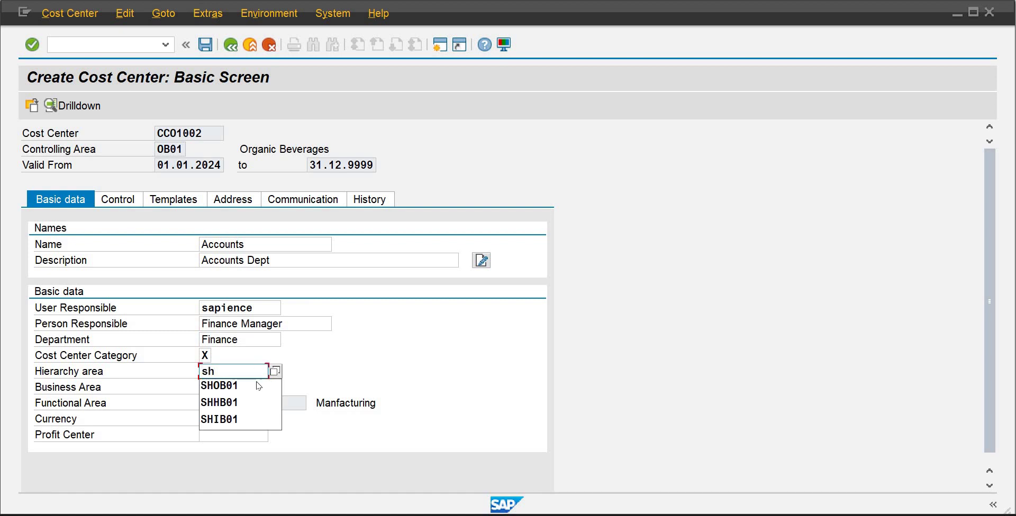
pyautogui.click(256, 383)
# Assign business area BAOB to cost center CCO1002 and set its currency to pkr
pyautogui.click(225, 387)
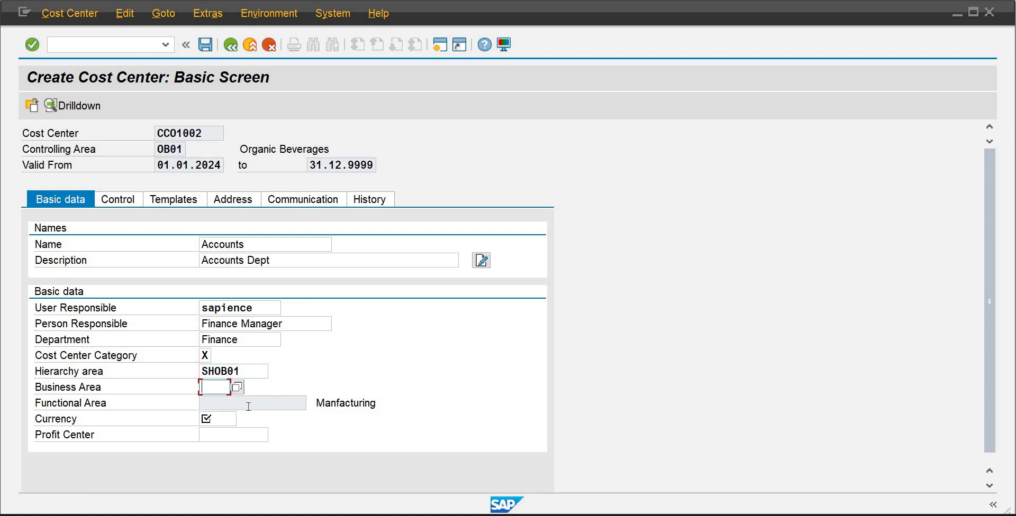
pyautogui.write('ba')
pyautogui.press('Down')
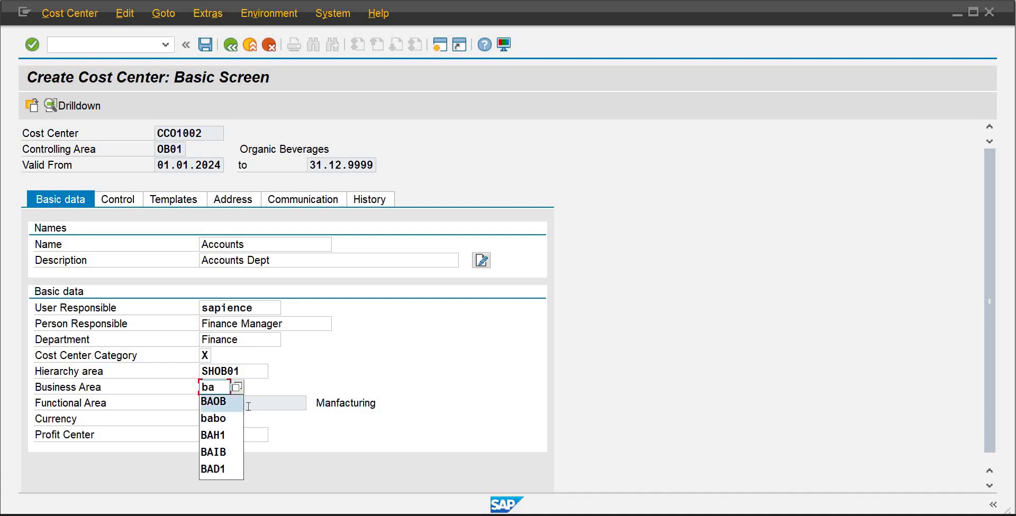
pyautogui.press('Tab')
pyautogui.write('ok')
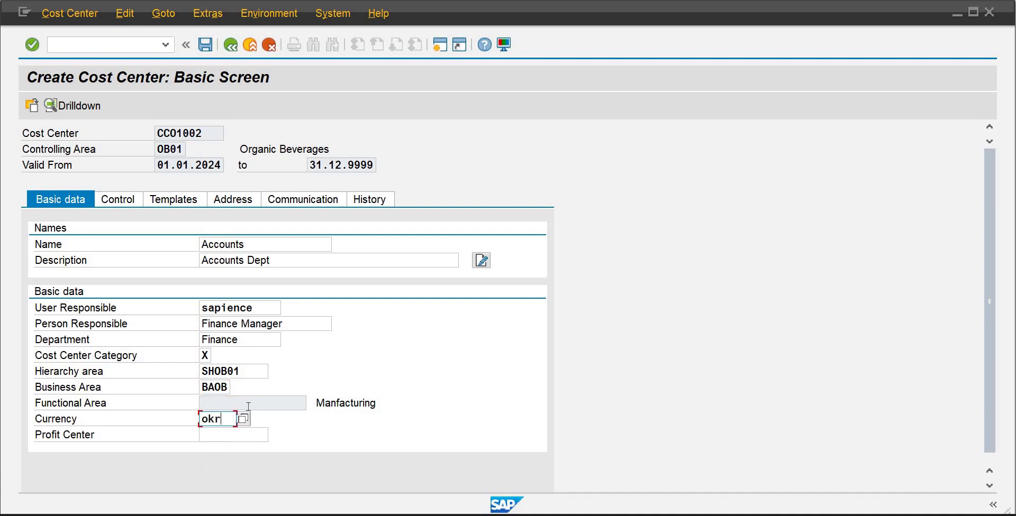
pyautogui.press('BackSpace')
pyautogui.press('BackSpace')
pyautogui.press('BackSpace')
pyautogui.press('Down')
pyautogui.press('Return')
# Assign profit center PCO1001 to cost center CCO1002 and save the cost center
pyautogui.press('Tab')
pyautogui.write('p')
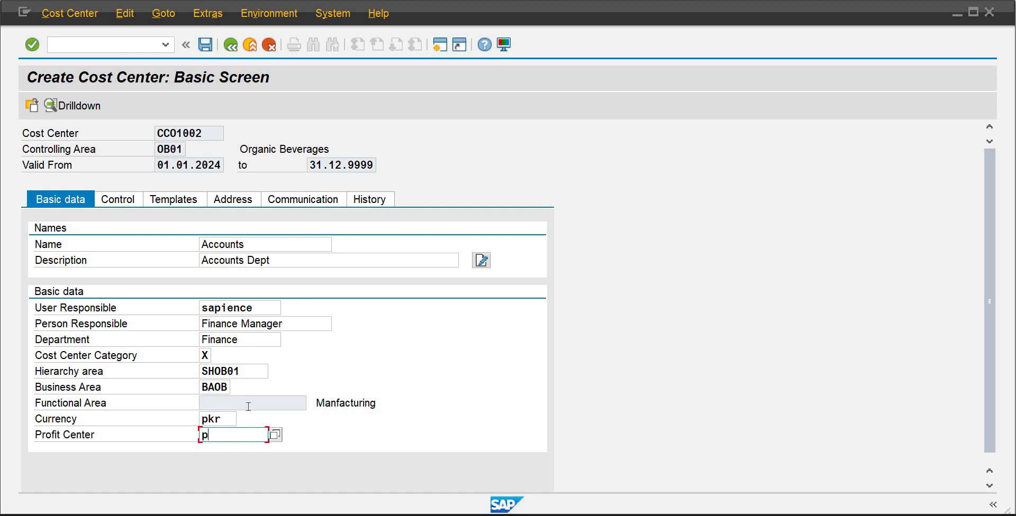
pyautogui.press('Down')
pyautogui.press('Return')
pyautogui.click(206, 45)
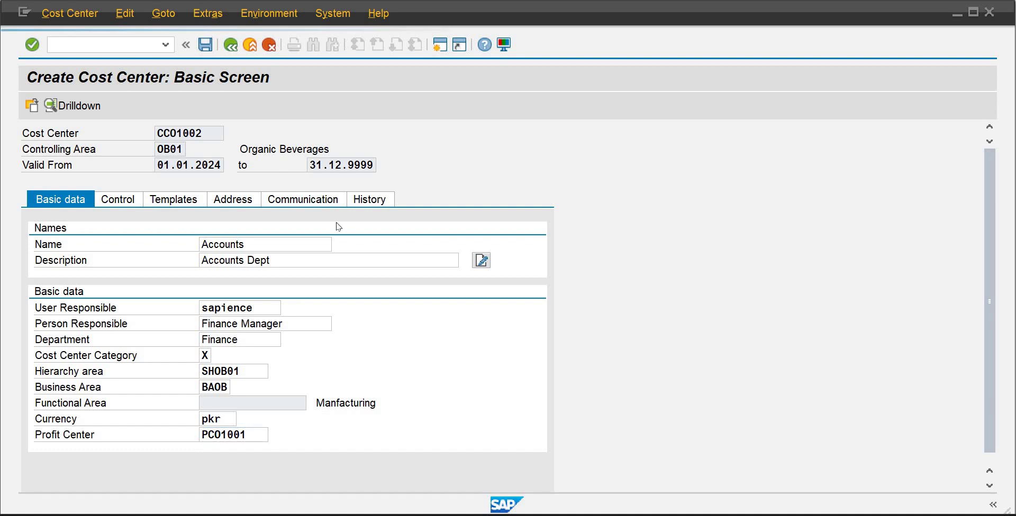
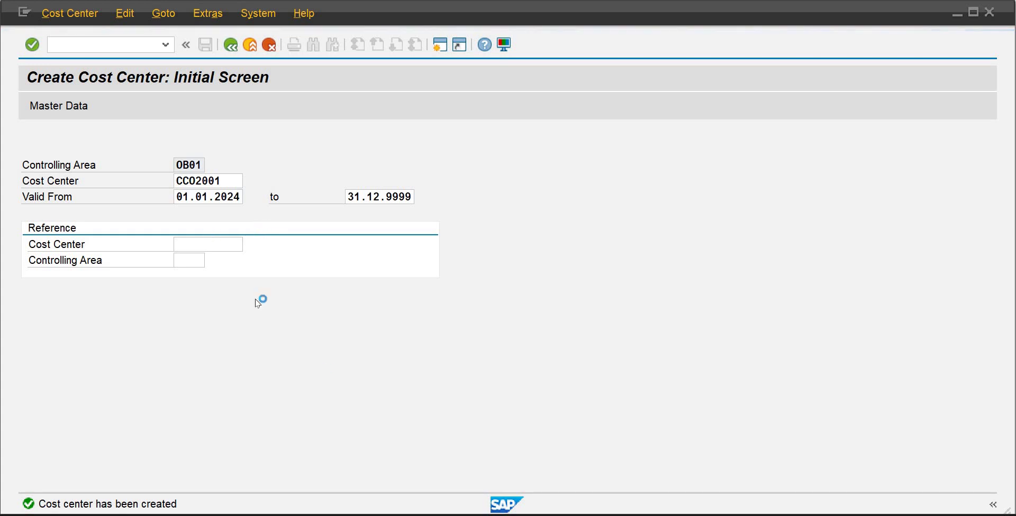
# Check the organizational structure PDF, and give cost center CCO2001 the name Personal Admin and the description Personnal Administration
pyautogui.moveTo(596, 515)
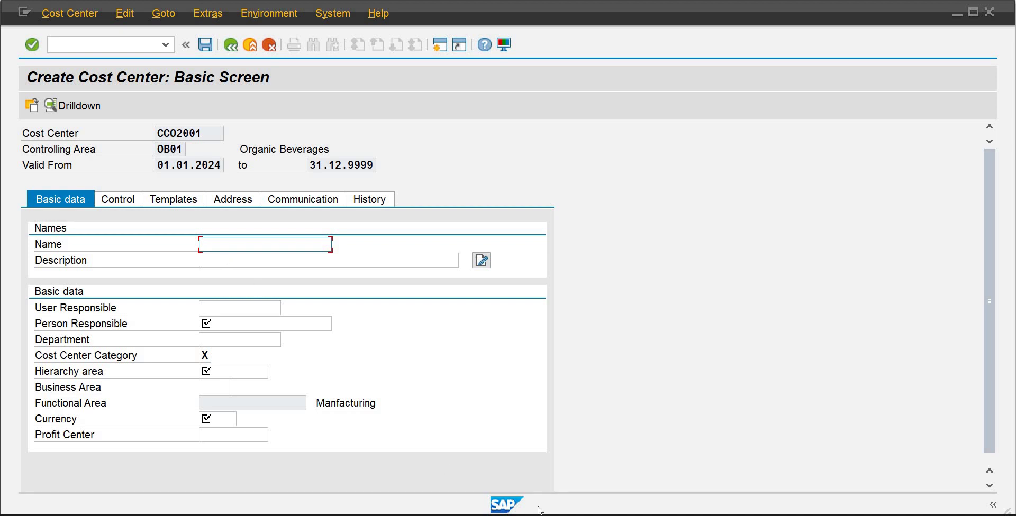
pyautogui.moveTo(538, 515)
pyautogui.moveTo(544, 493)
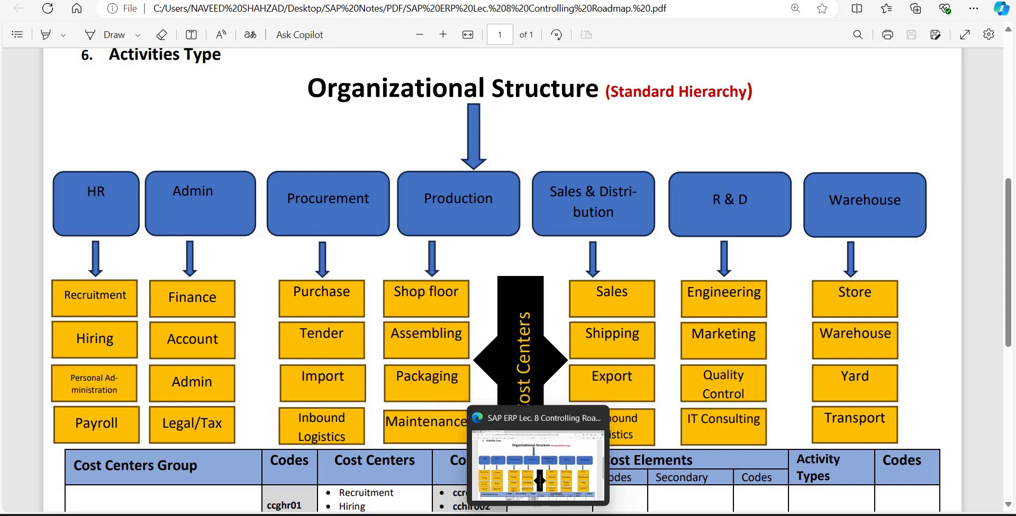
pyautogui.moveTo(624, 482)
pyautogui.click(693, 476)
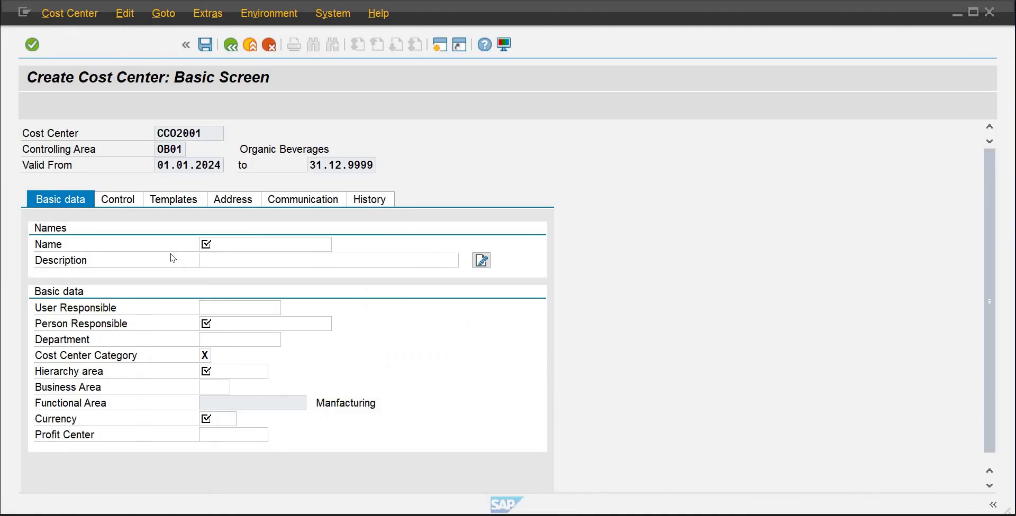
pyautogui.write('Per')
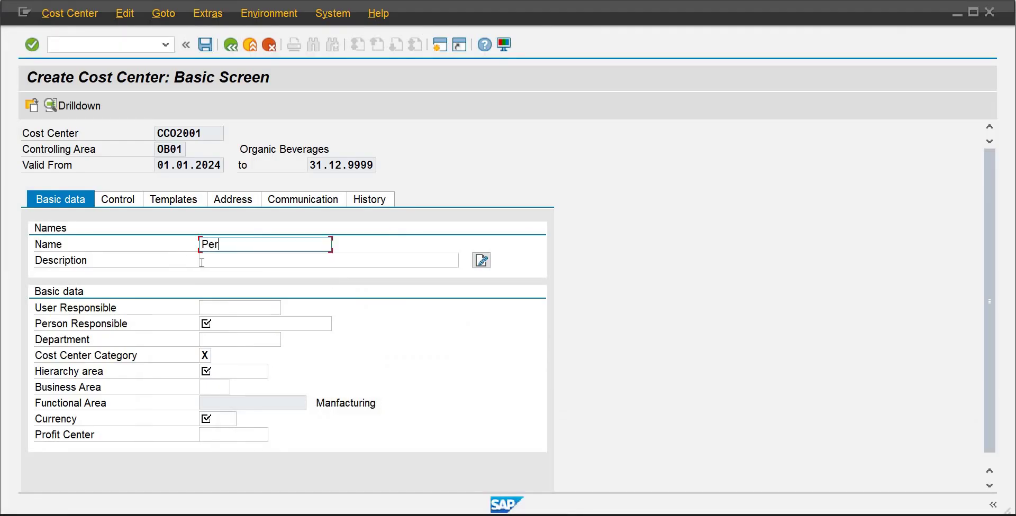
pyautogui.write('sonal Adminsi')
pyautogui.press('BackSpace')
pyautogui.press('BackSpace')
pyautogui.click(201, 261)
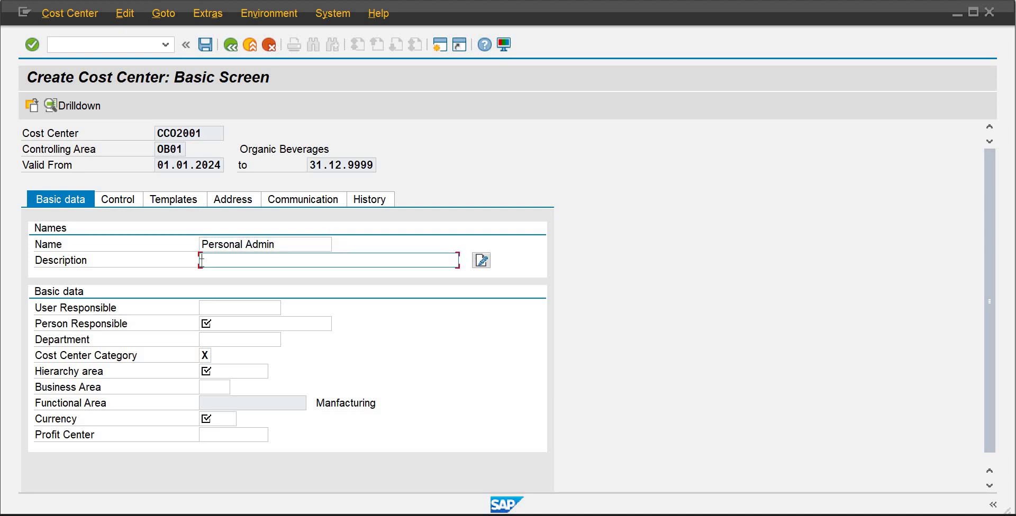
pyautogui.write('Personnal Adm')
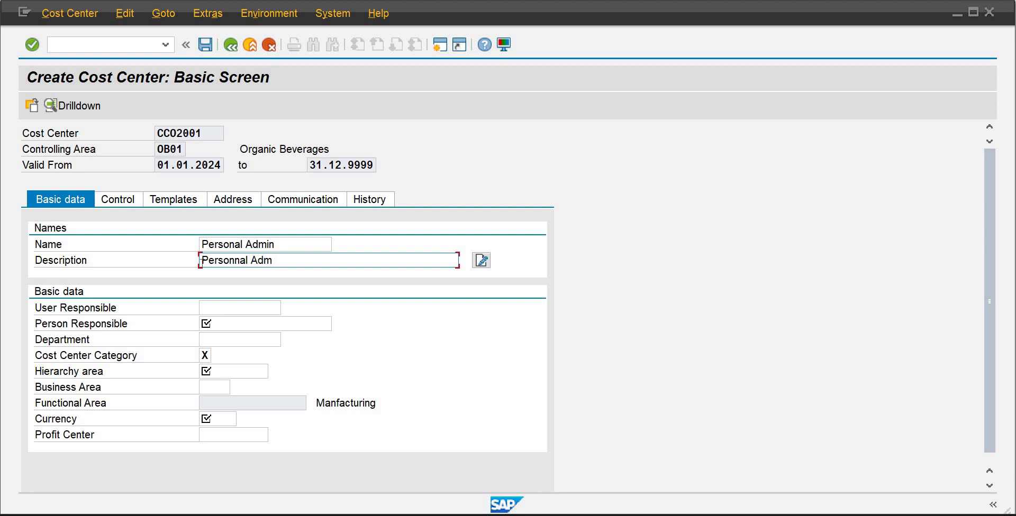
pyautogui.write('onistration')
# Set the user responsible for cost center CCO2001 to sapience and the person responsible to HR Manager
pyautogui.click(211, 304)
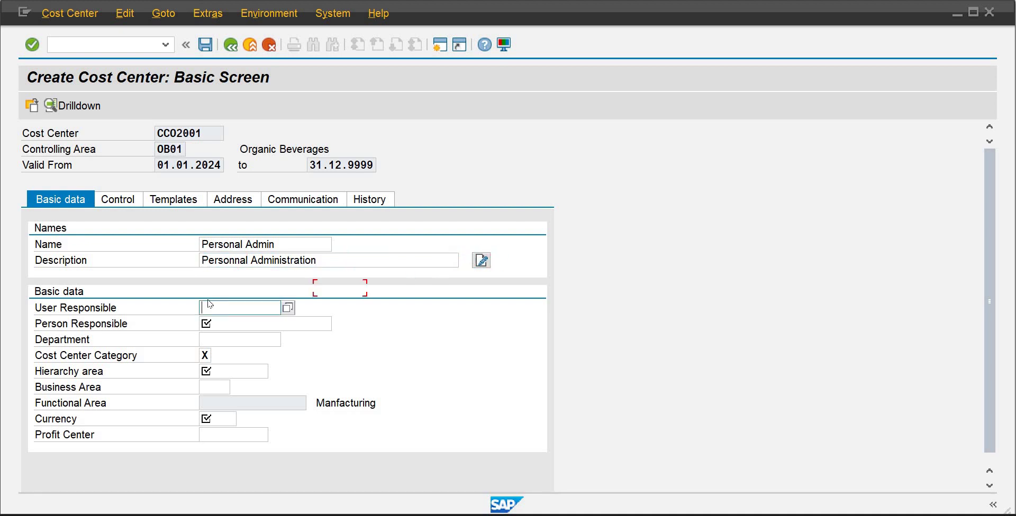
pyautogui.write('s')
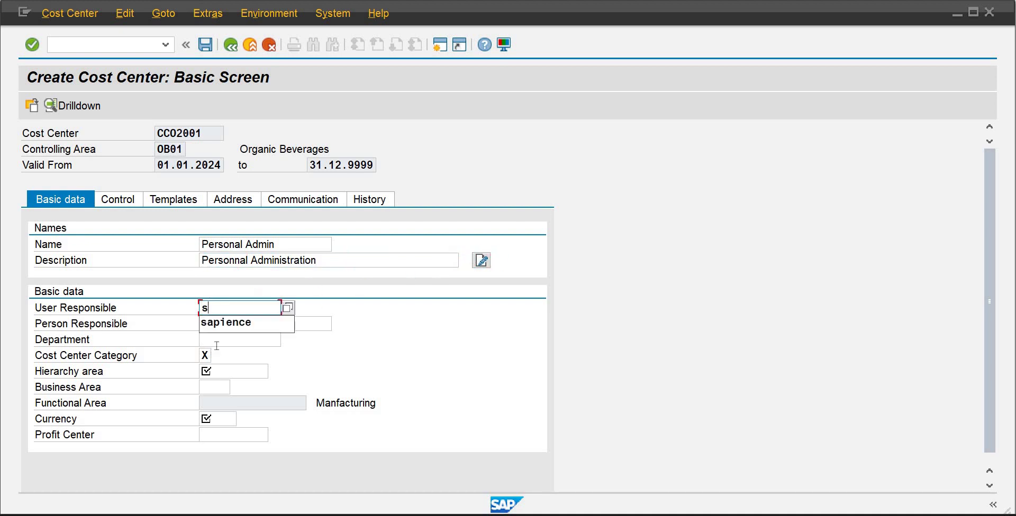
pyautogui.click(230, 322)
pyautogui.click(233, 324)
pyautogui.write('H')
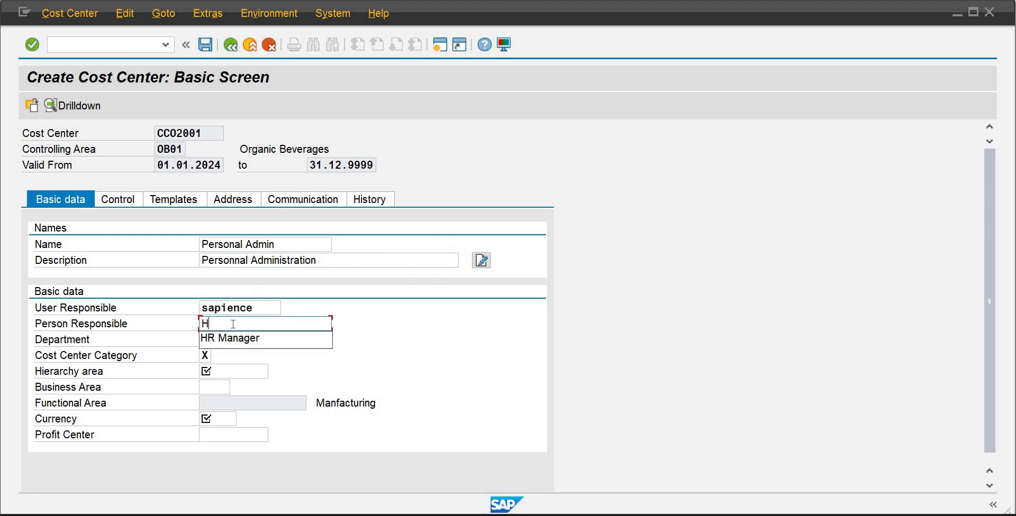
pyautogui.press('Down')
pyautogui.press('Return')
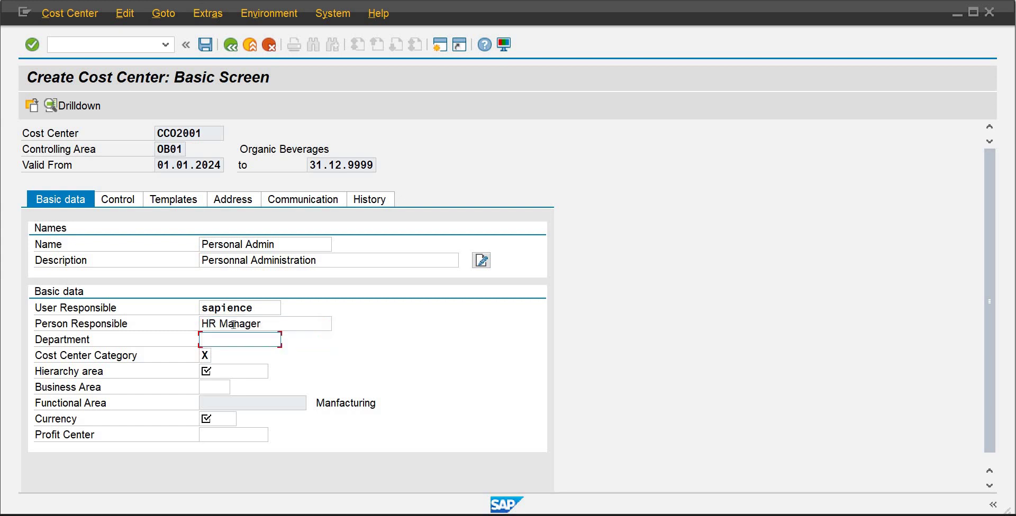
# Enter HR as the department of cost center CCO2001 and SHOB01 as its hierarchy area
pyautogui.write('H')
pyautogui.press('Down')
pyautogui.press('Return')
pyautogui.press('Tab')
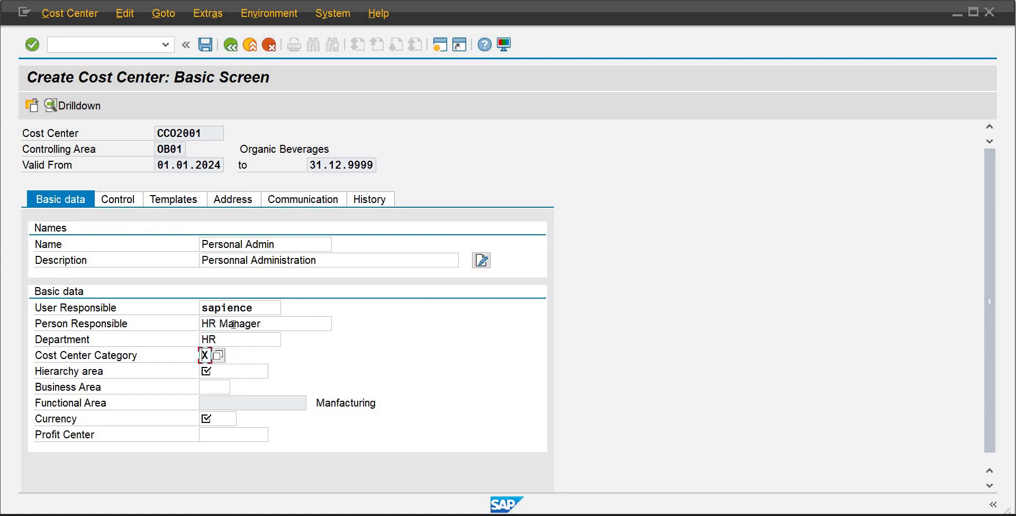
pyautogui.press('Tab')
pyautogui.write('s')
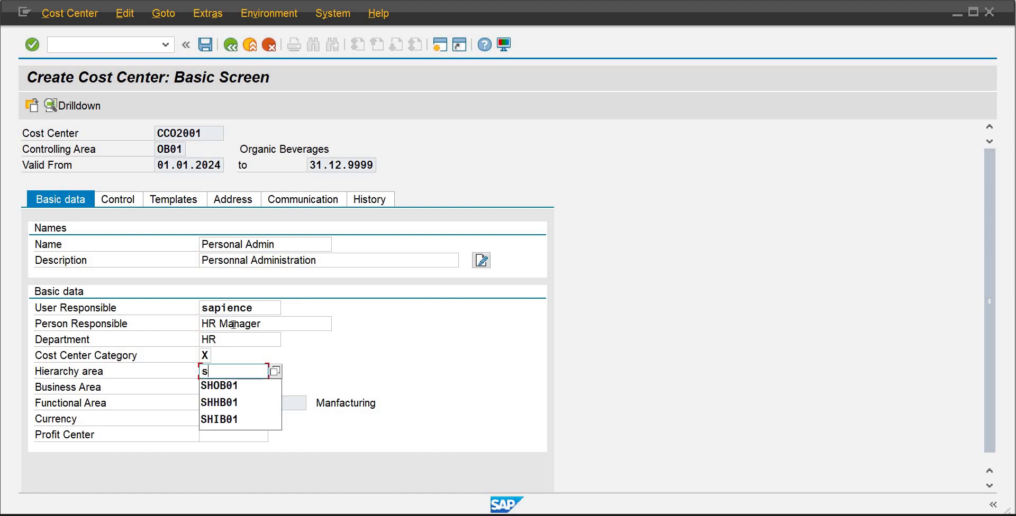
pyautogui.press('Down')
pyautogui.press('Return')
# Assign business area BAOB to cost center CCO2001 and set its currency to pkr
pyautogui.press('Tab')
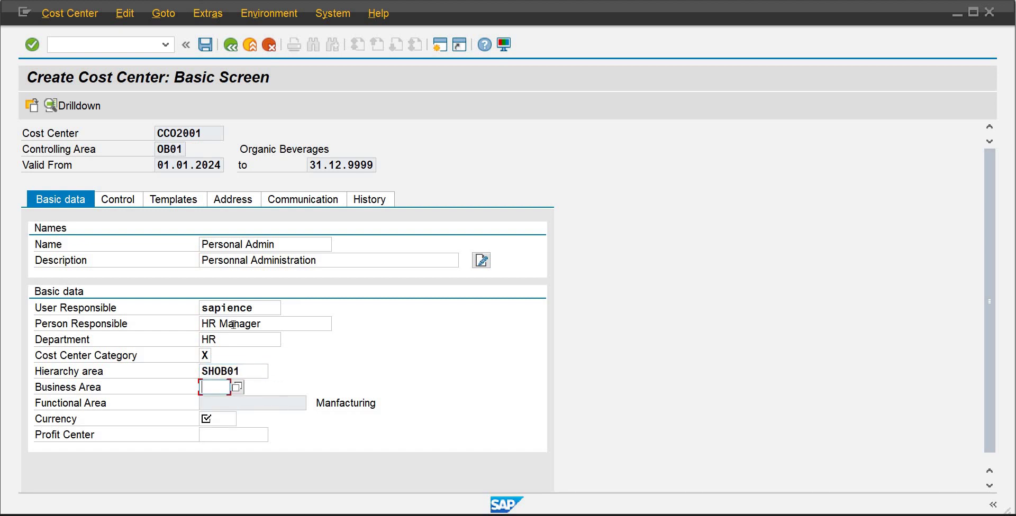
pyautogui.write('ba')
pyautogui.press('Down')
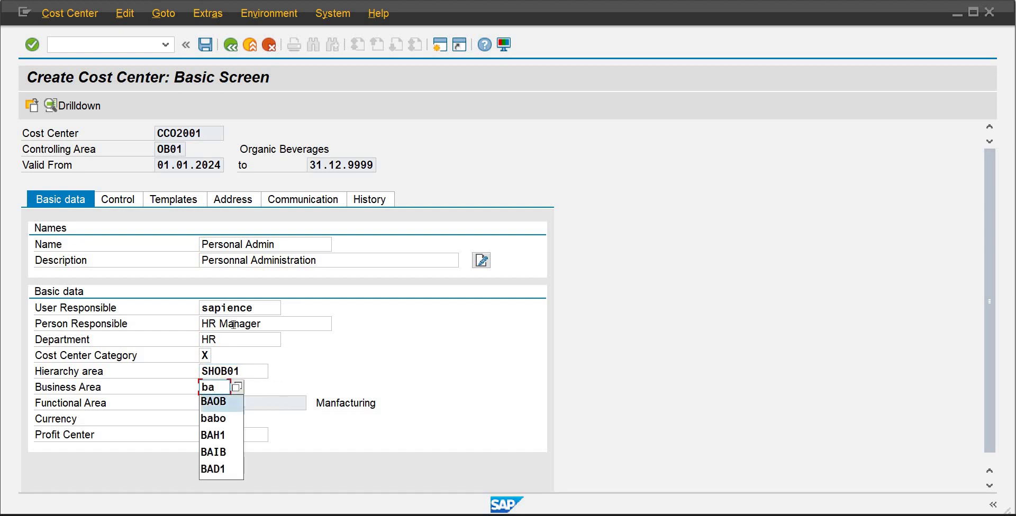
pyautogui.press('Return')
pyautogui.press('Tab')
pyautogui.write('pkr')
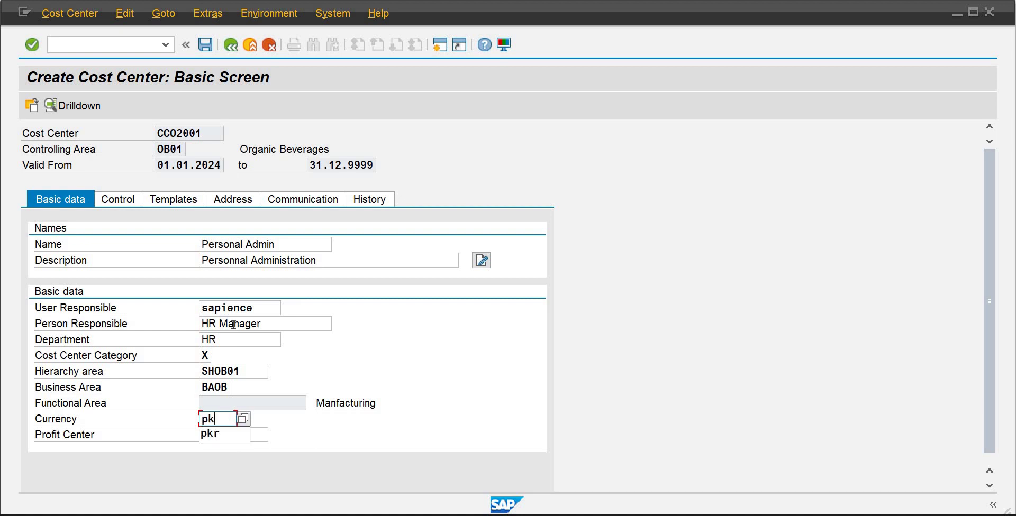
# Assign profit center PCO1001 to cost center CCO2001 and save the cost center
pyautogui.press('Tab')
pyautogui.write('p')
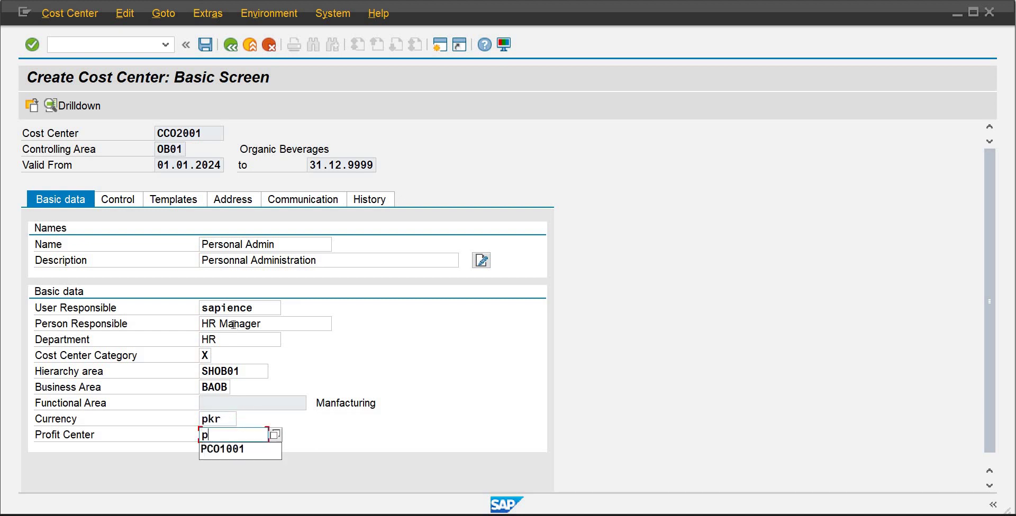
pyautogui.press('Down')
pyautogui.press('Return')
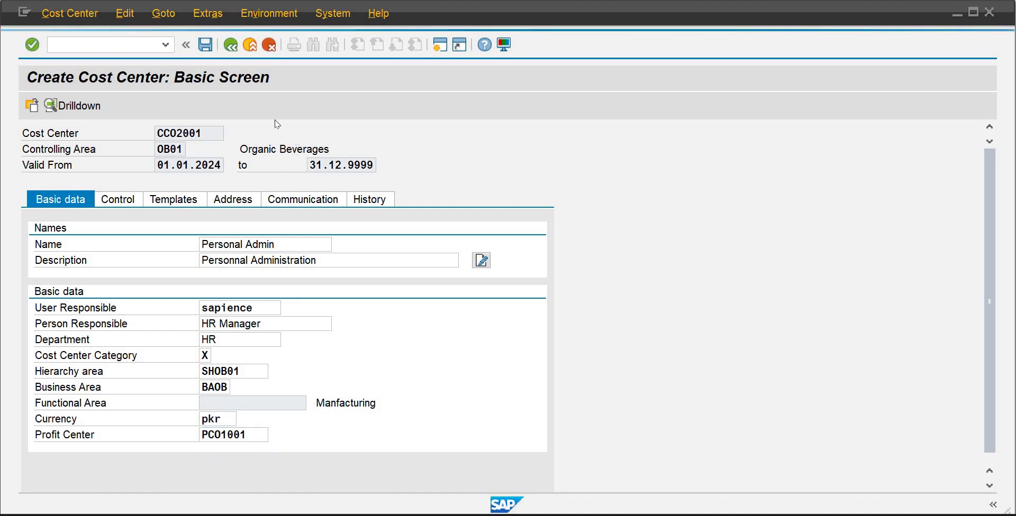
pyautogui.hotkey('ctrl', 's')
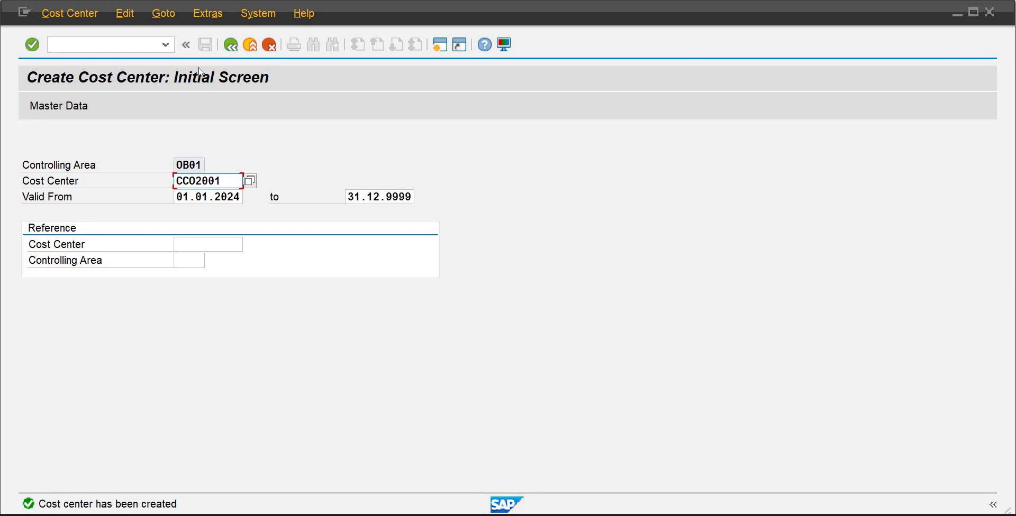
# Leave cost center creation and open the KSH1 transaction for creating a cost center group
pyautogui.click(231, 46)
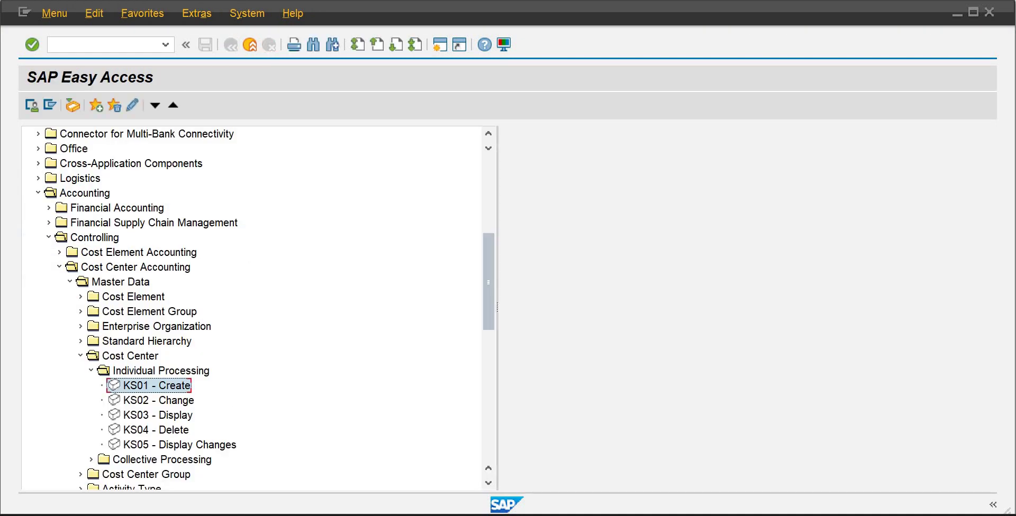
pyautogui.click(81, 312)
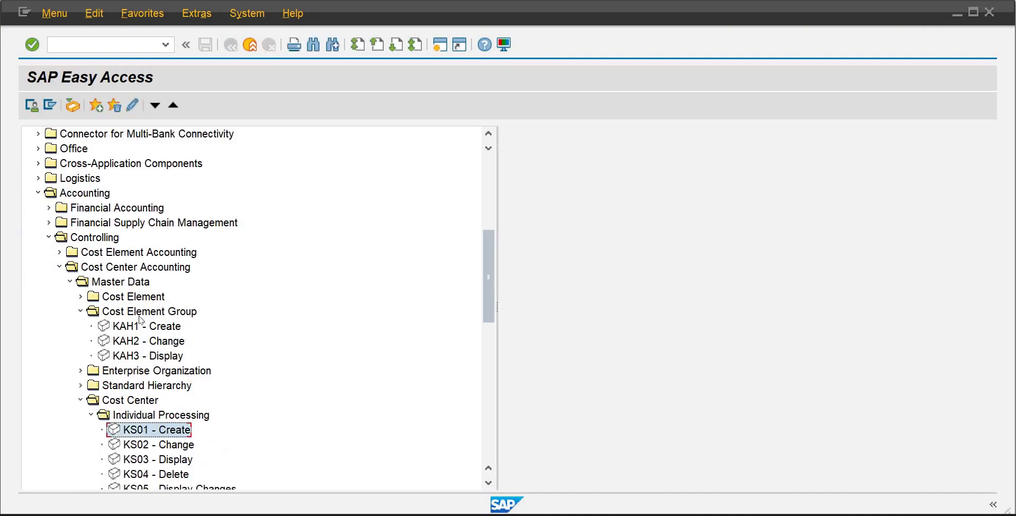
pyautogui.click(81, 313)
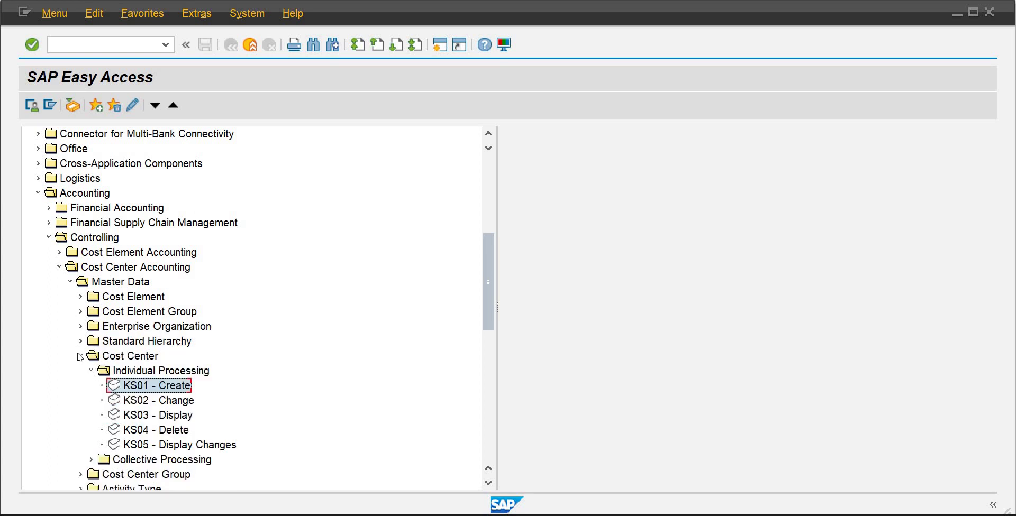
pyautogui.click(80, 356)
pyautogui.click(81, 371)
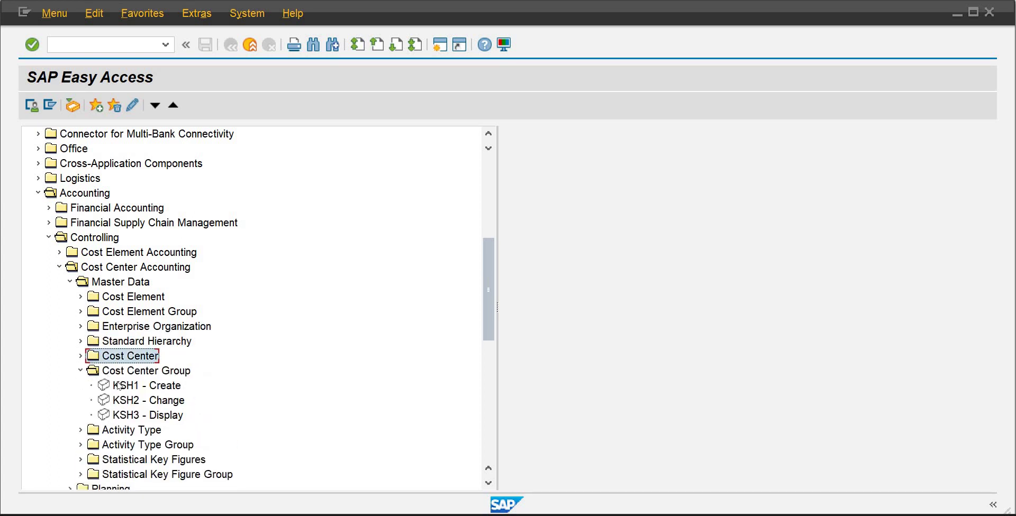
pyautogui.doubleClick(122, 387)
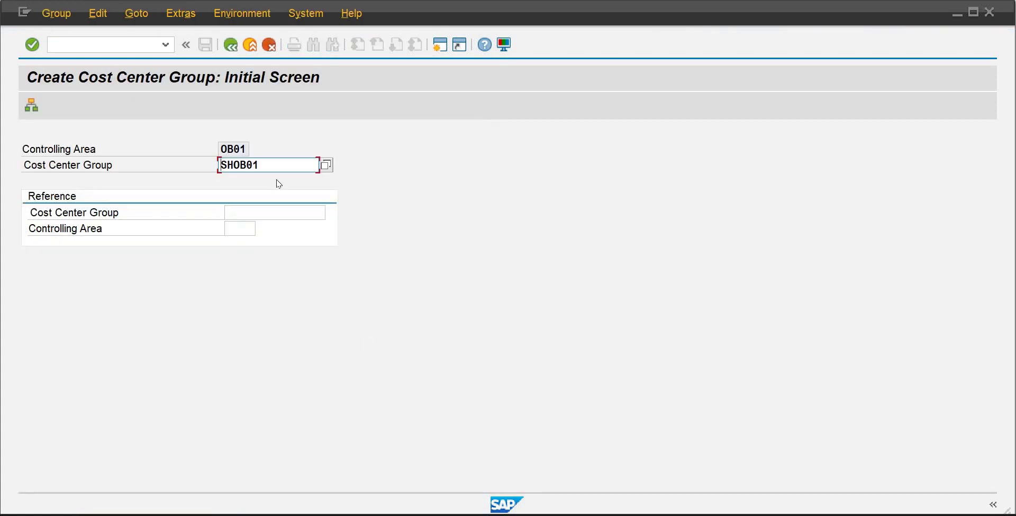
# Create cost center group CCG5001 in controlling area OB01 with the description Administration and save it
pyautogui.doubleClick(234, 167)
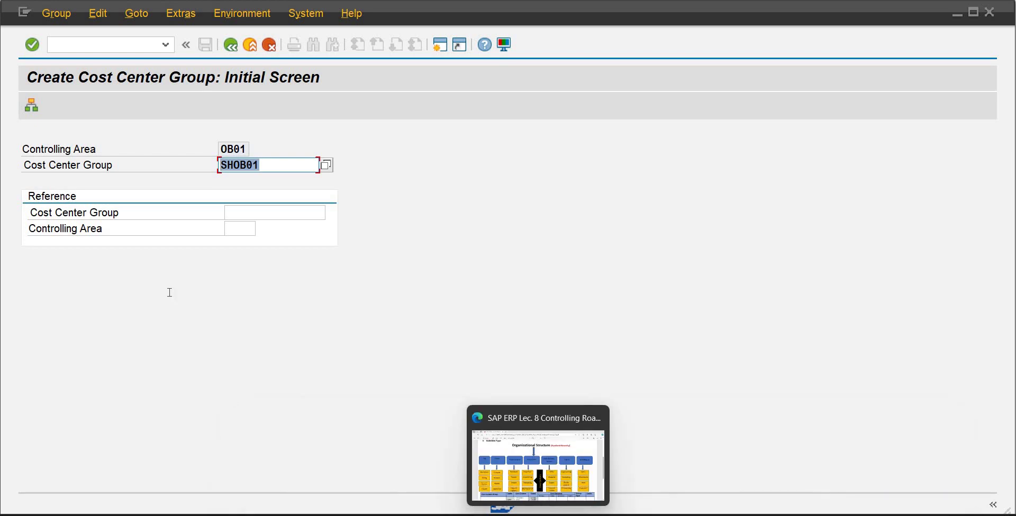
pyautogui.click(540, 460)
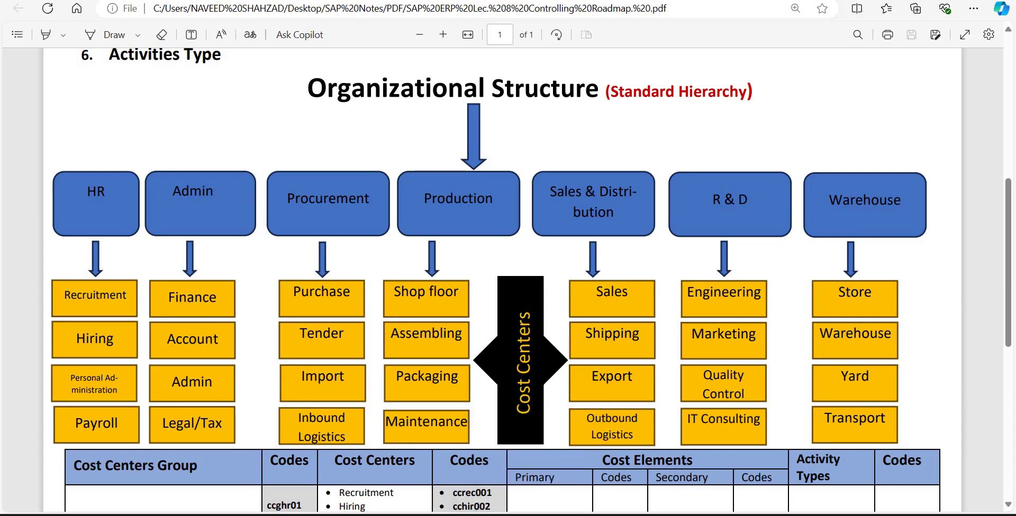
pyautogui.moveTo(582, 509)
pyautogui.click(580, 463)
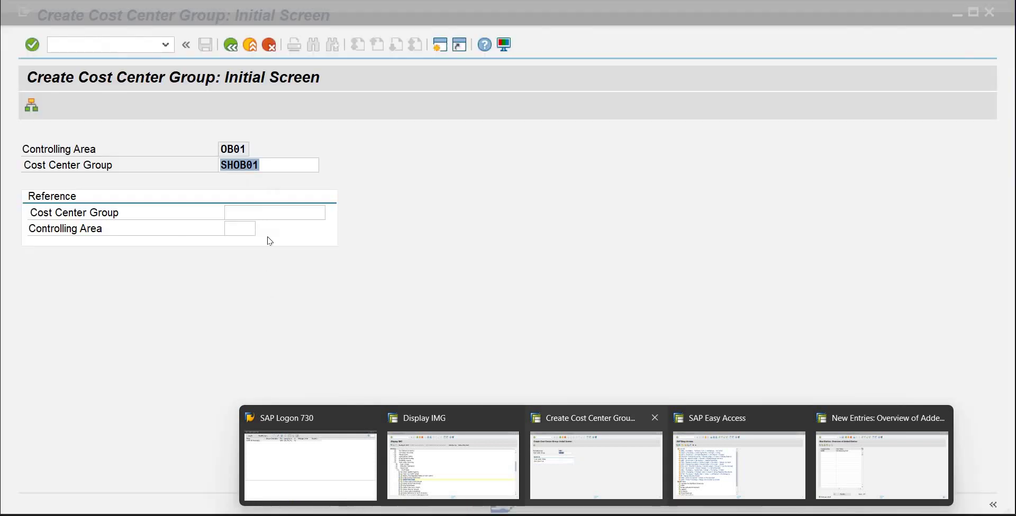
pyautogui.press('BackSpace')
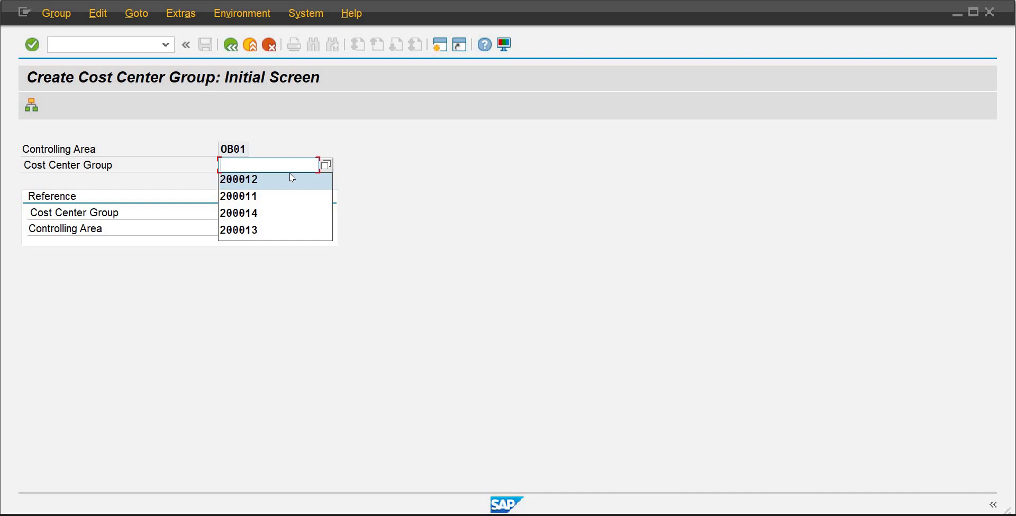
pyautogui.write('ccg5001')
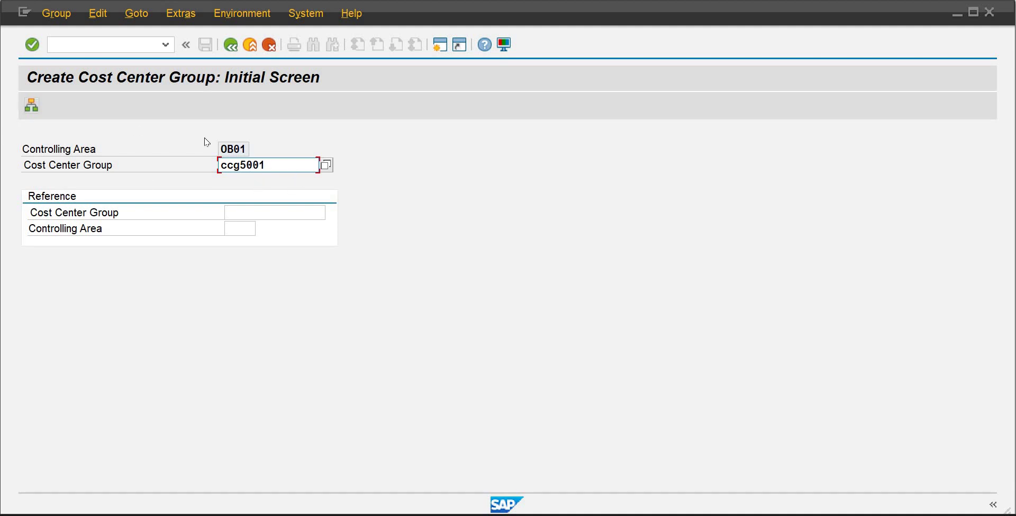
pyautogui.click(32, 45)
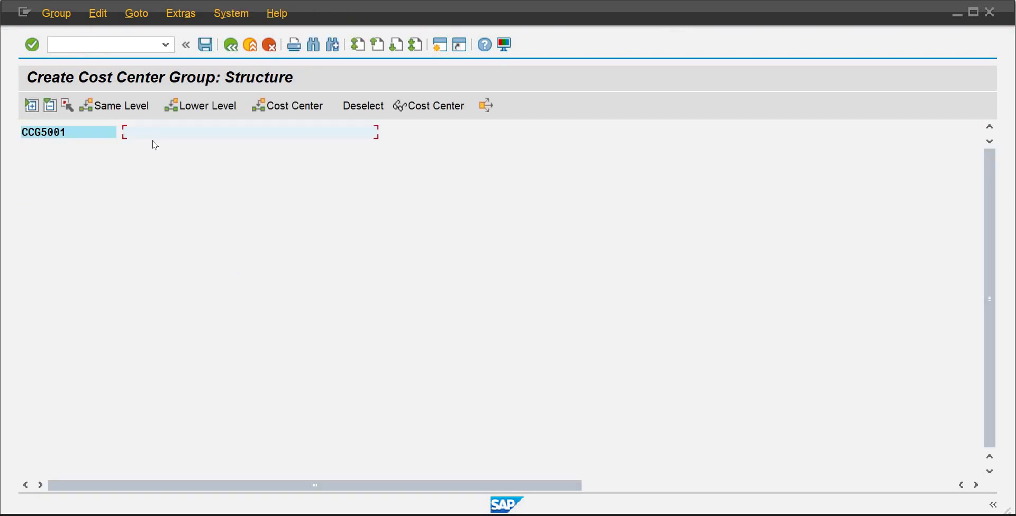
pyautogui.write('Administration')
pyautogui.click(205, 46)
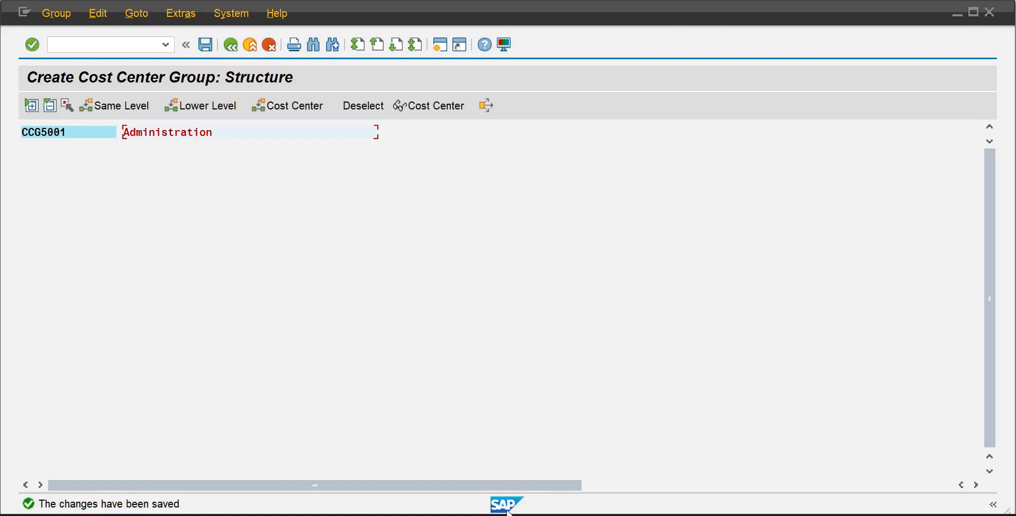
# Consult the organizational structure in the Controlling Roadmap PDF, then return to SAP and insert a lower-level group node under CCG5001
pyautogui.moveTo(503, 511)
pyautogui.click(547, 488)
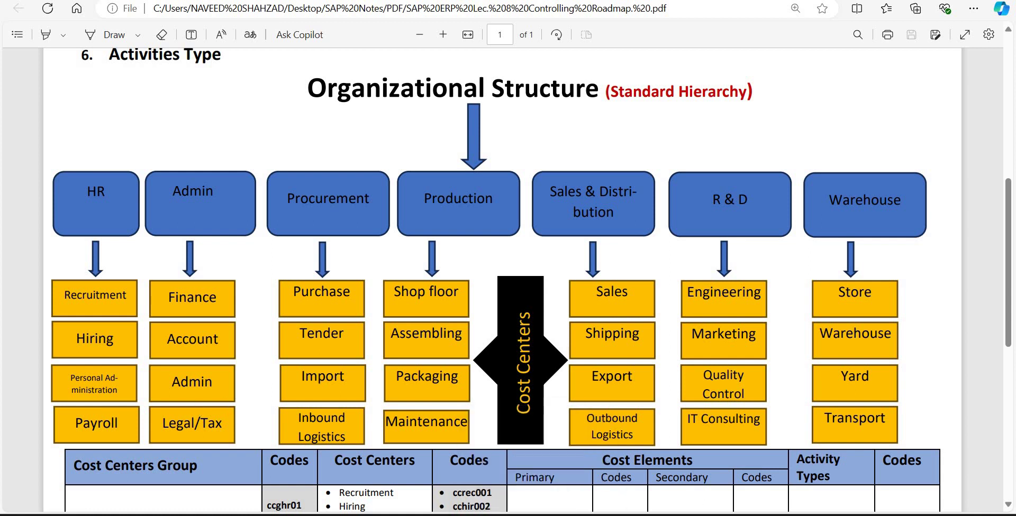
pyautogui.moveTo(596, 514)
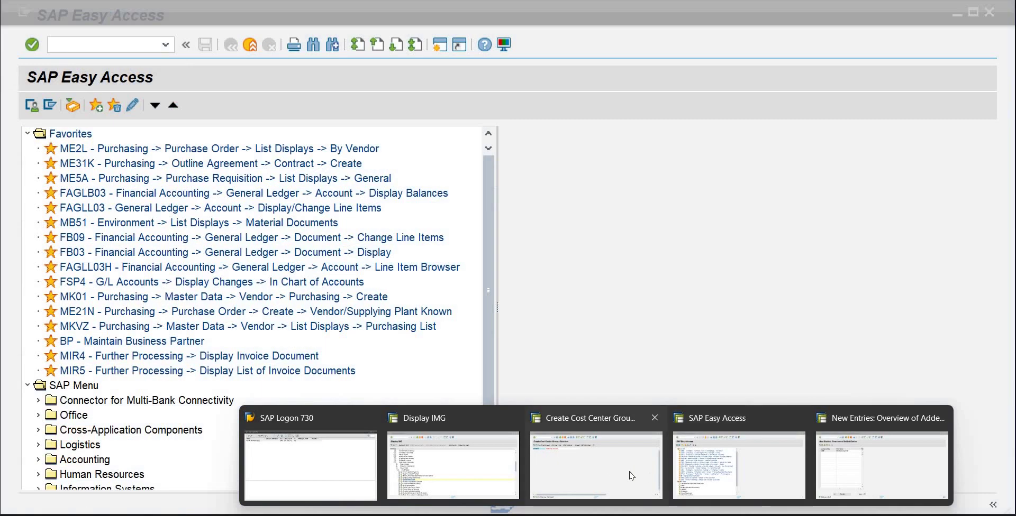
pyautogui.click(629, 476)
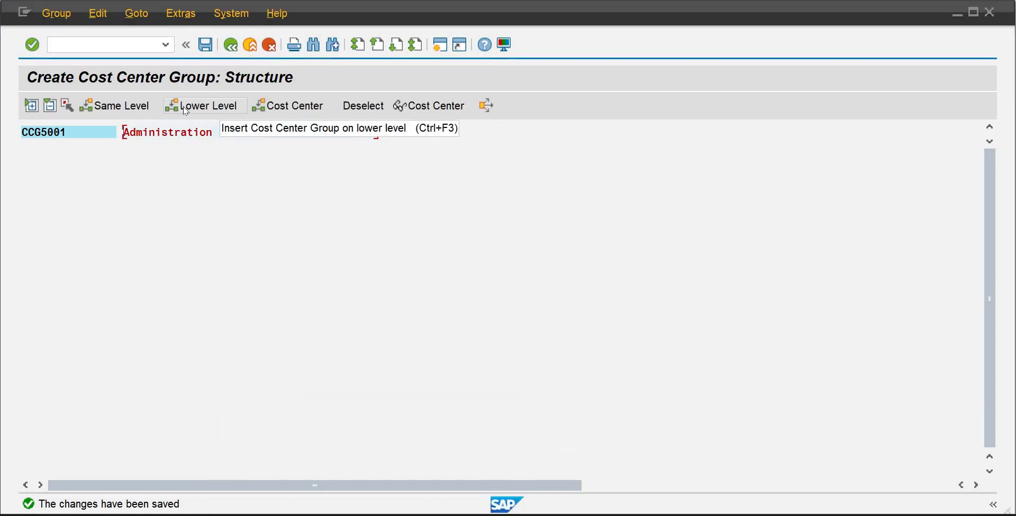
pyautogui.click(185, 109)
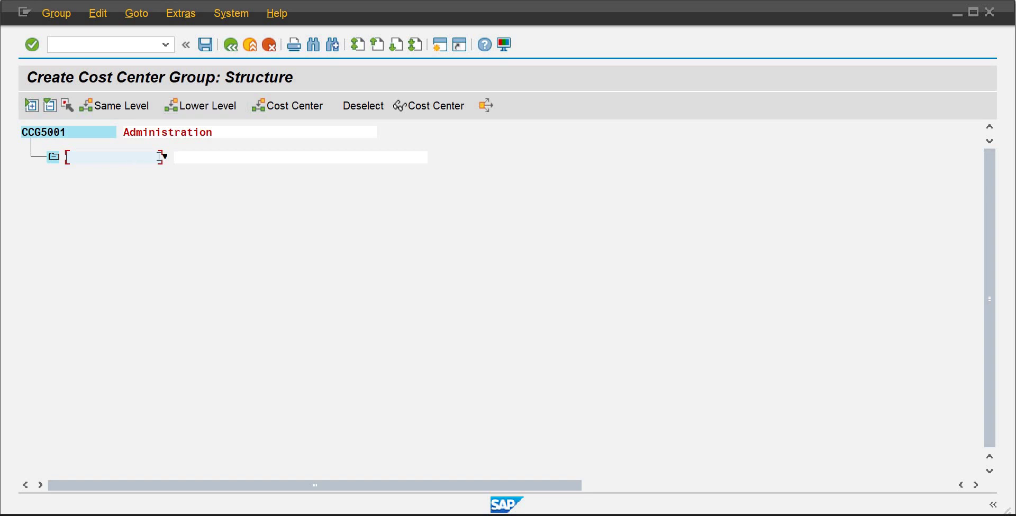
# Look up all existing cost center groups in controlling area OB01 for the lower-level node and close the lookup without choosing one
pyautogui.click(165, 156)
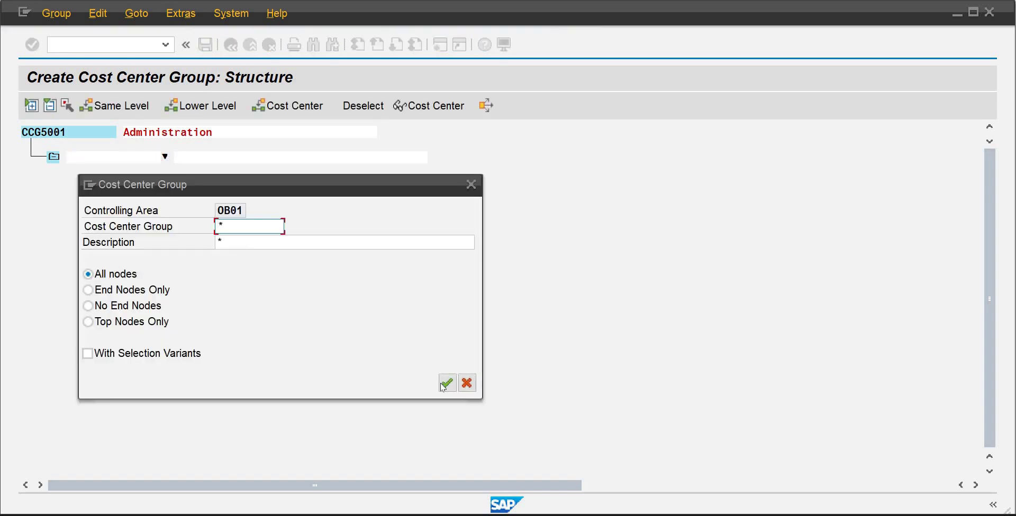
pyautogui.click(447, 383)
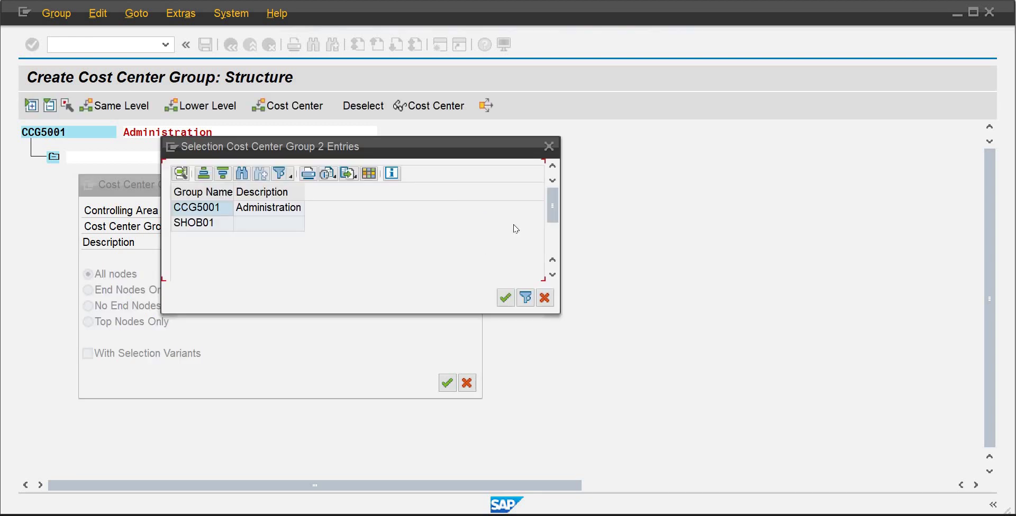
pyautogui.click(544, 151)
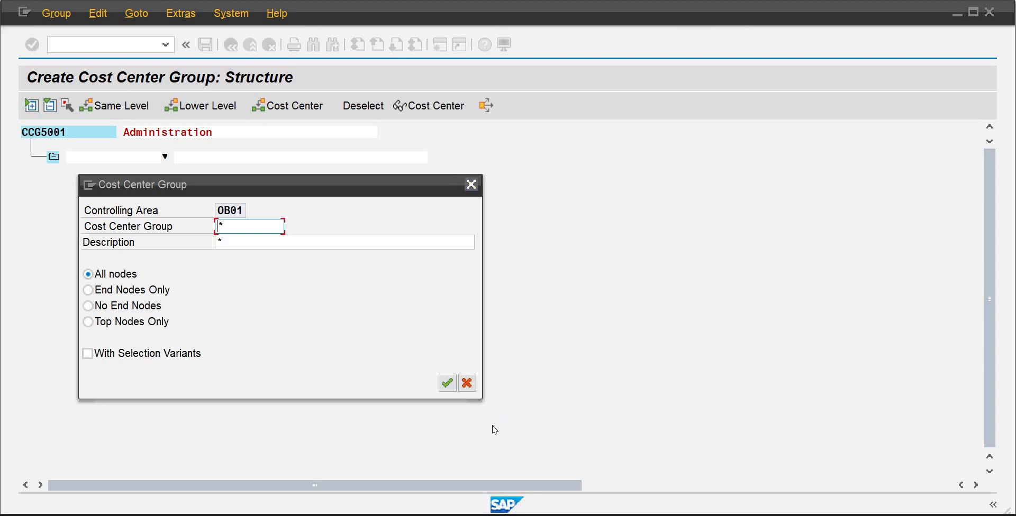
pyautogui.click(466, 381)
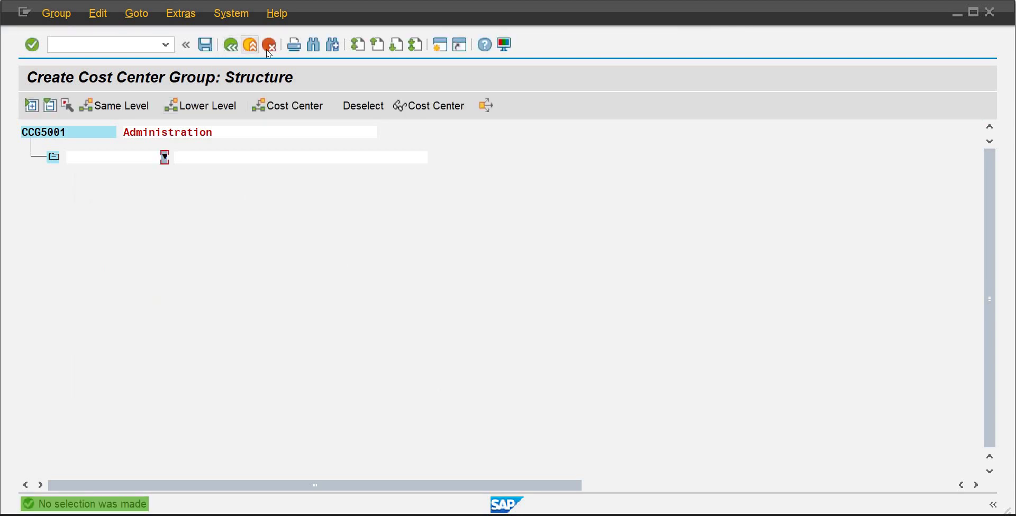
pyautogui.click(268, 47)
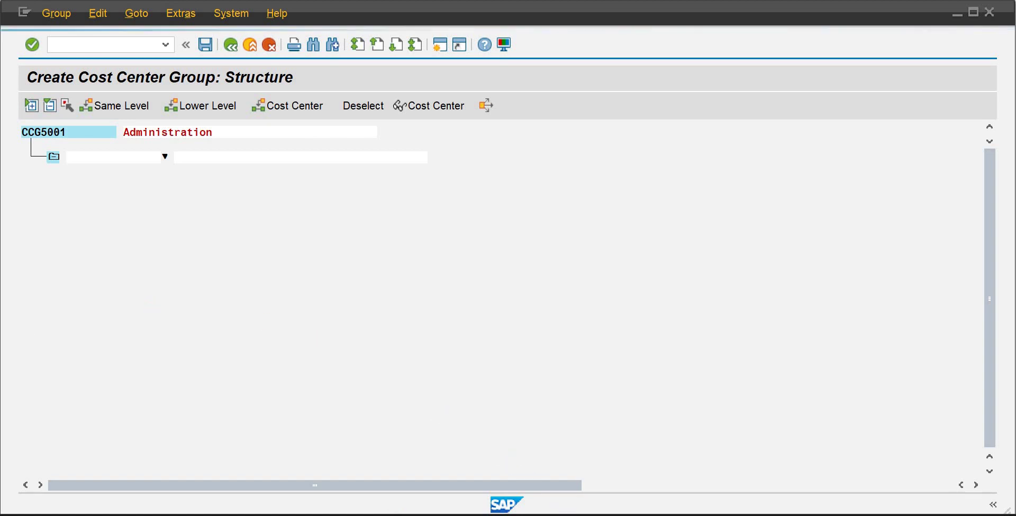
pyautogui.moveTo(624, 510)
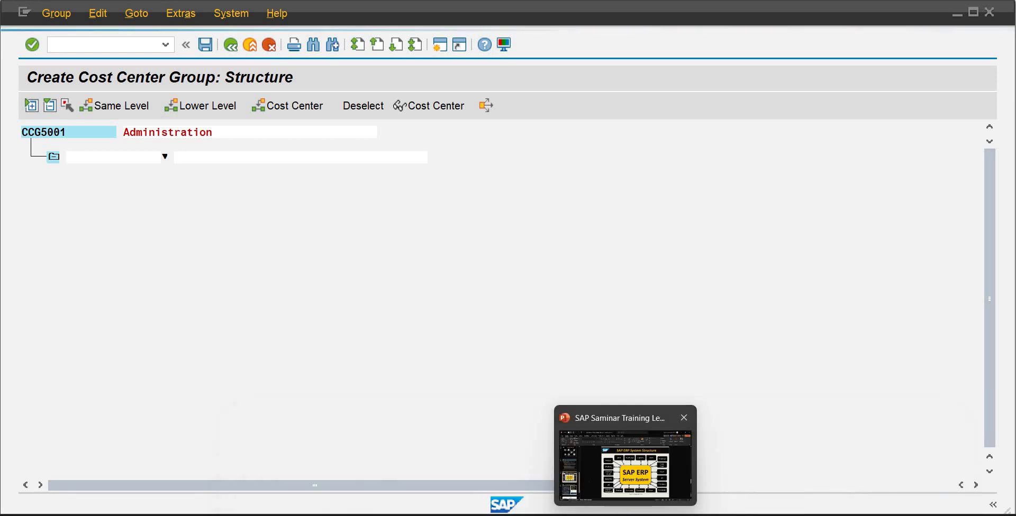
pyautogui.click(552, 480)
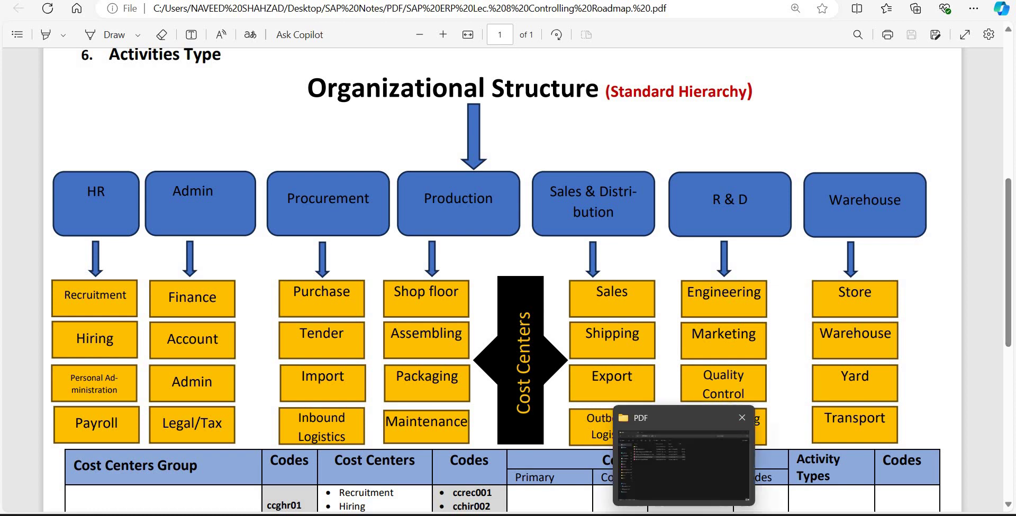
pyautogui.moveTo(597, 514)
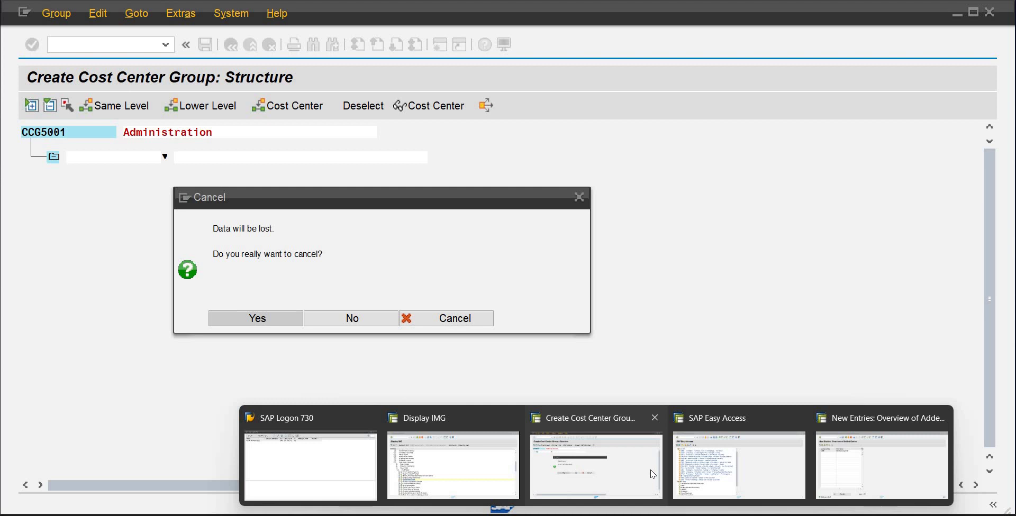
pyautogui.click(596, 464)
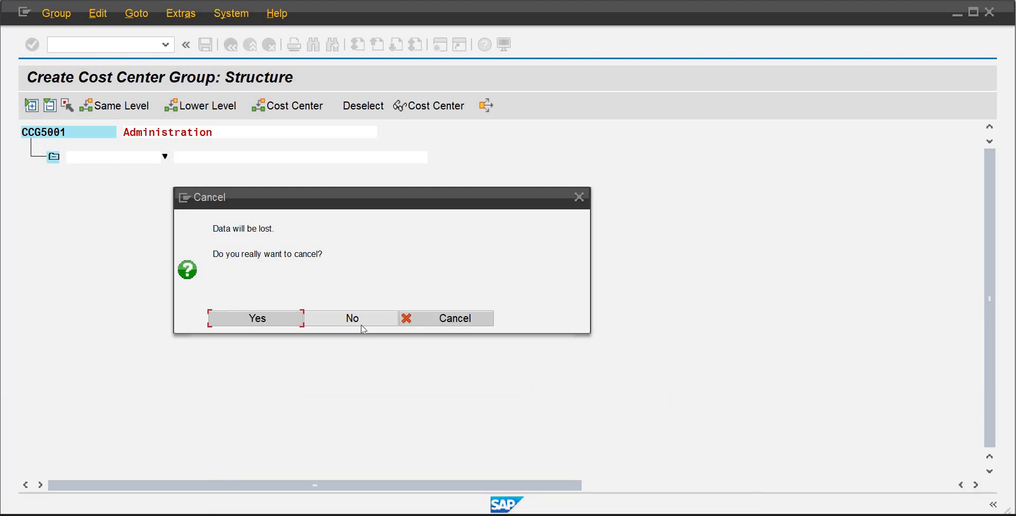
pyautogui.click(376, 322)
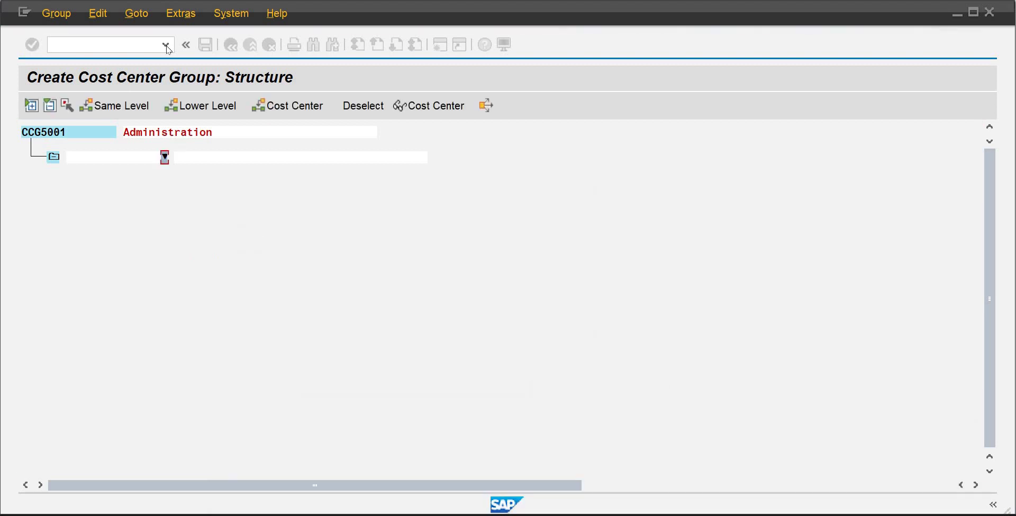
# Try to insert a cost center in the structure of group CCG5001 and dismiss the message
pyautogui.click(279, 106)
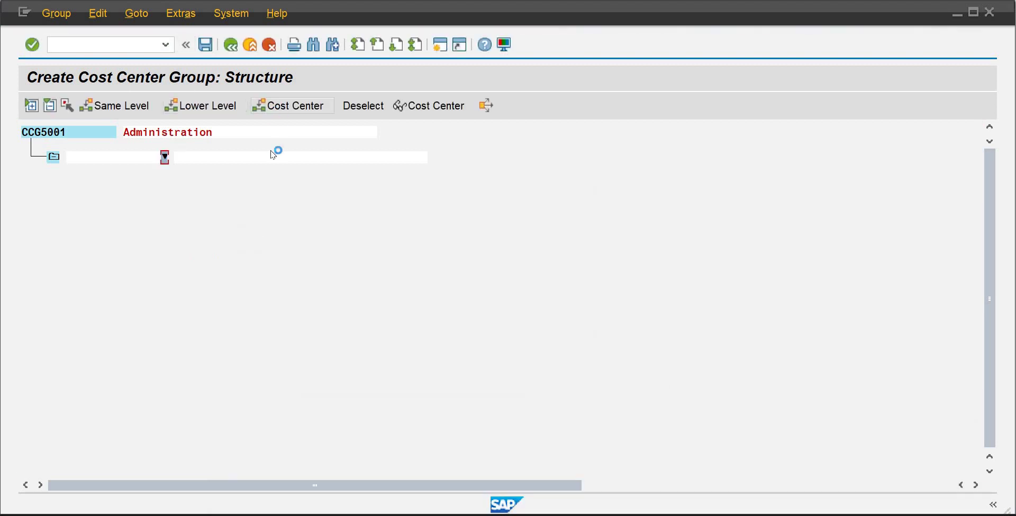
pyautogui.click(441, 387)
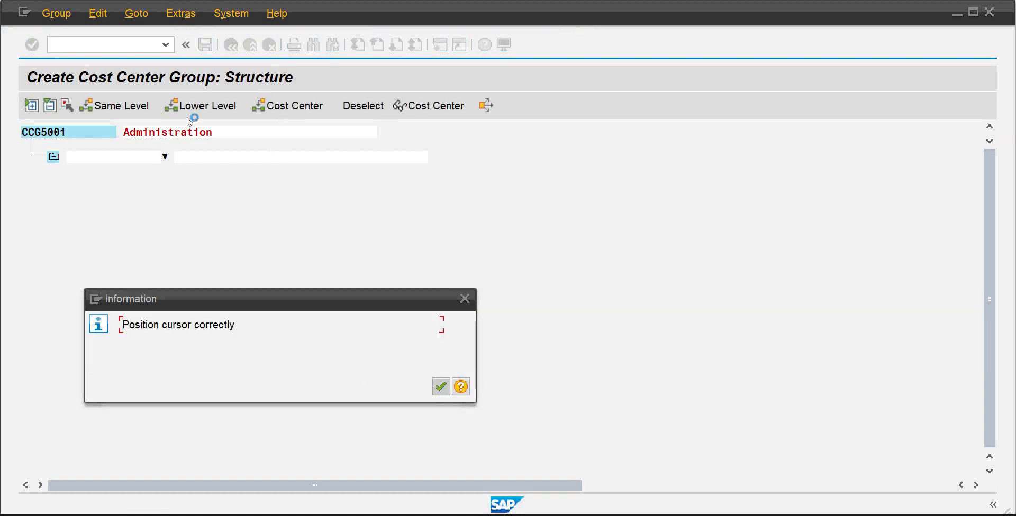
pyautogui.click(76, 131)
pyautogui.click(287, 106)
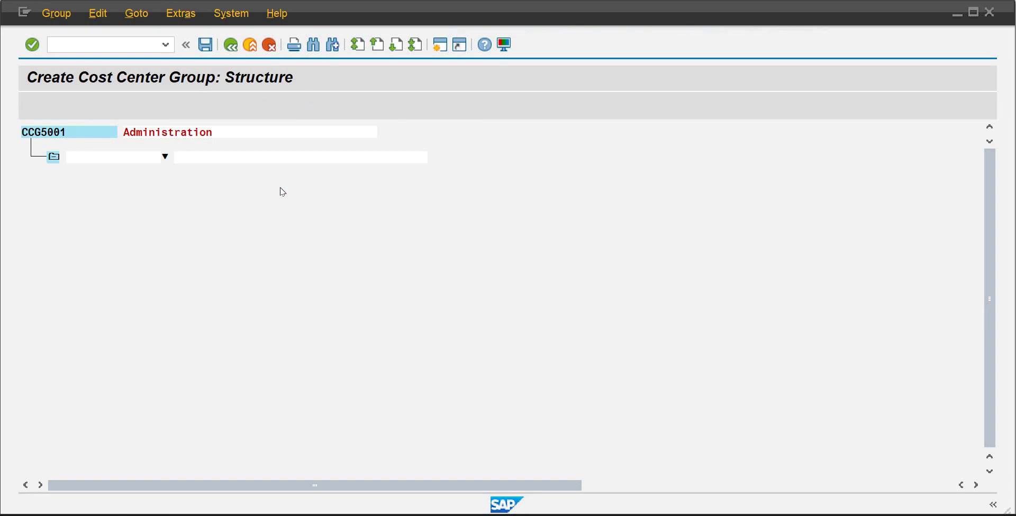
pyautogui.click(251, 45)
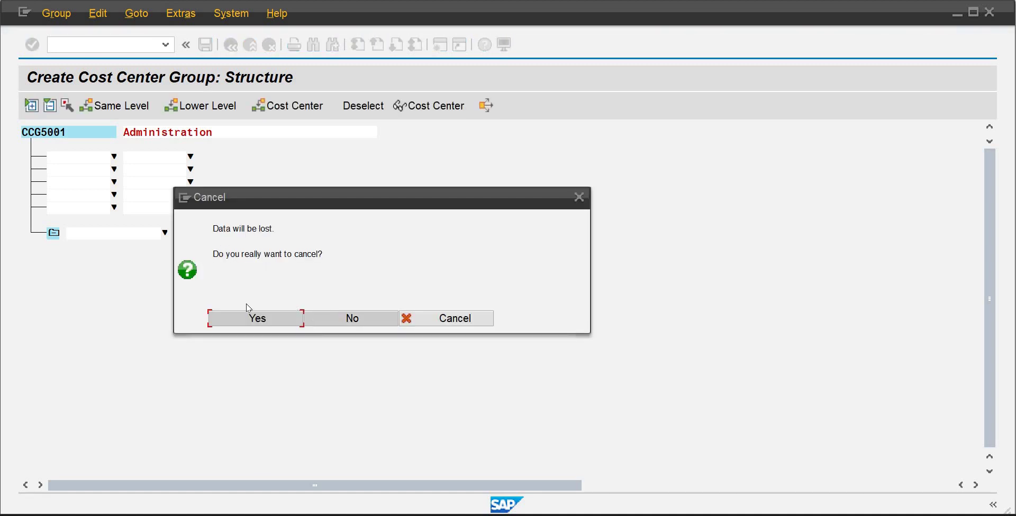
pyautogui.click(251, 320)
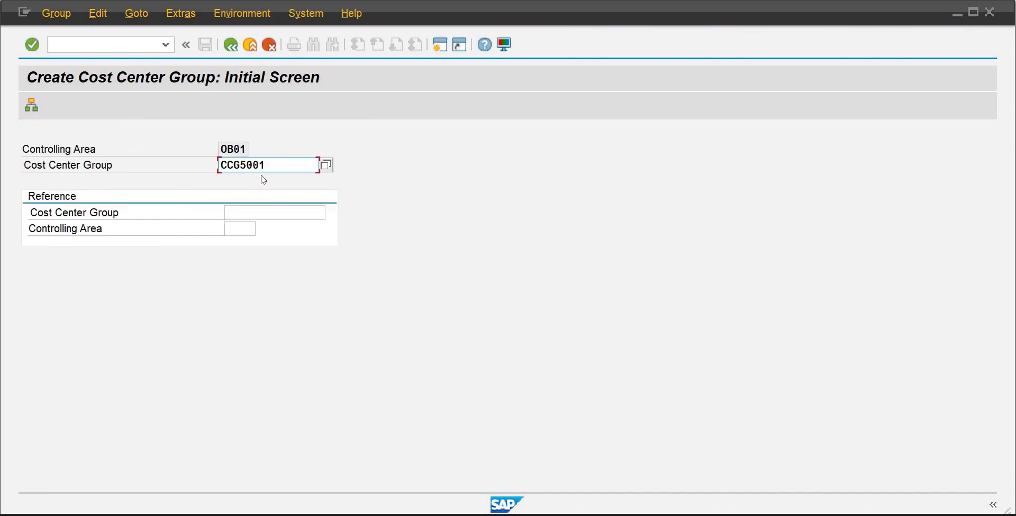
# Open the existing cost center group CCG5001 for changes and try to add cost centers beneath it
pyautogui.click(32, 46)
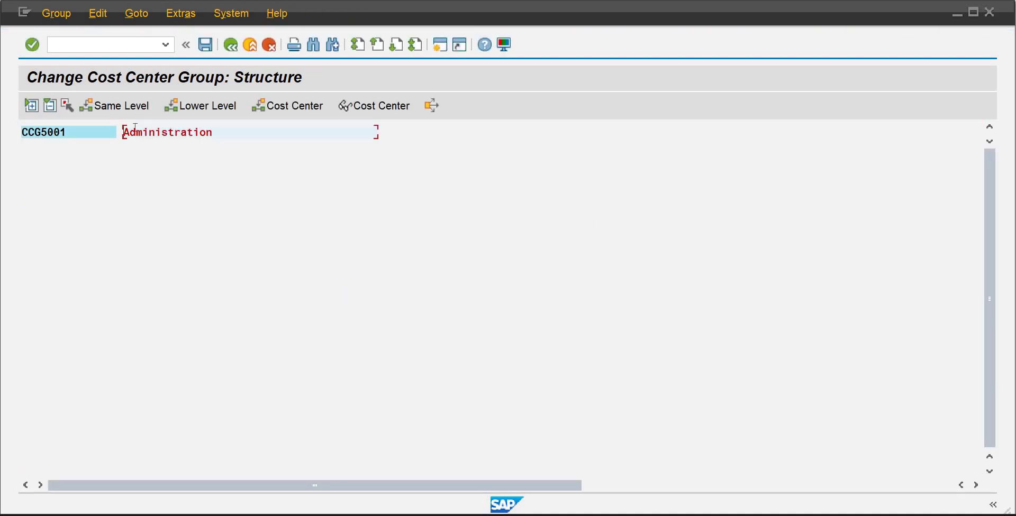
pyautogui.click(64, 134)
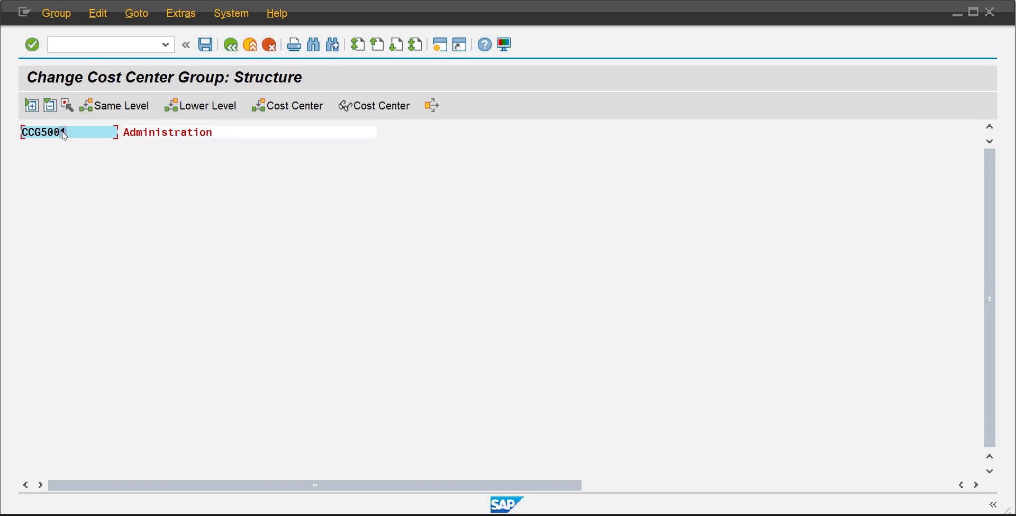
pyautogui.click(297, 107)
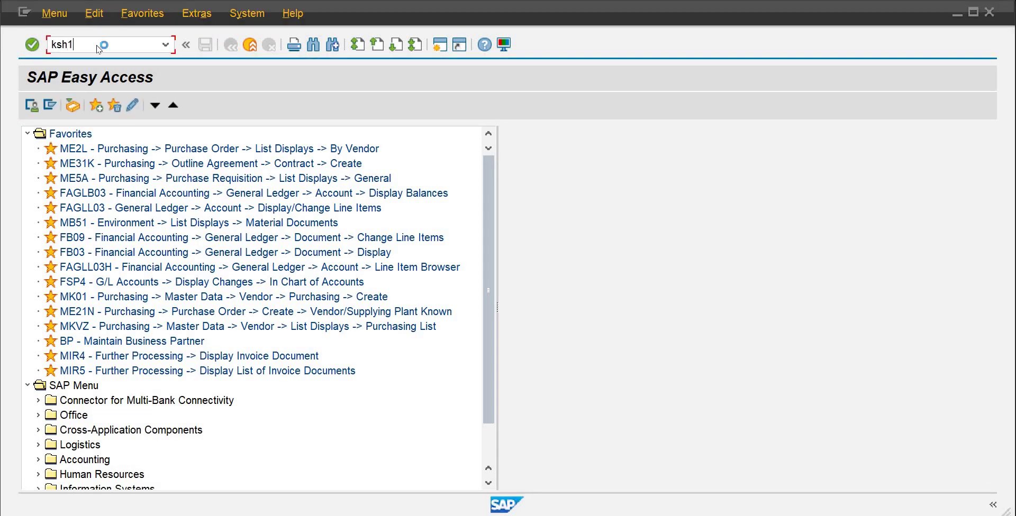
# Start transaction KSH1 and set the controlling area to OB01
pyautogui.press('Return')
pyautogui.write('ob0')
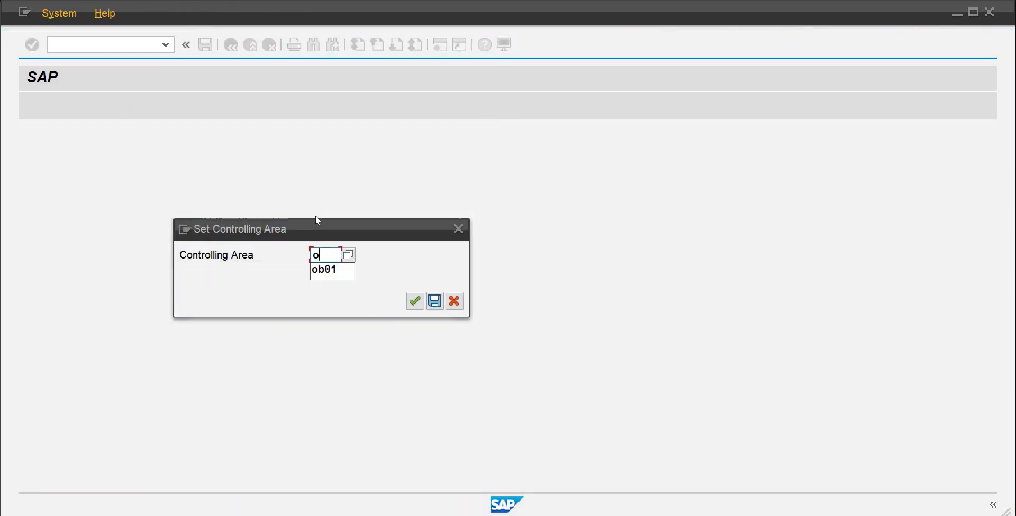
pyautogui.press('Return')
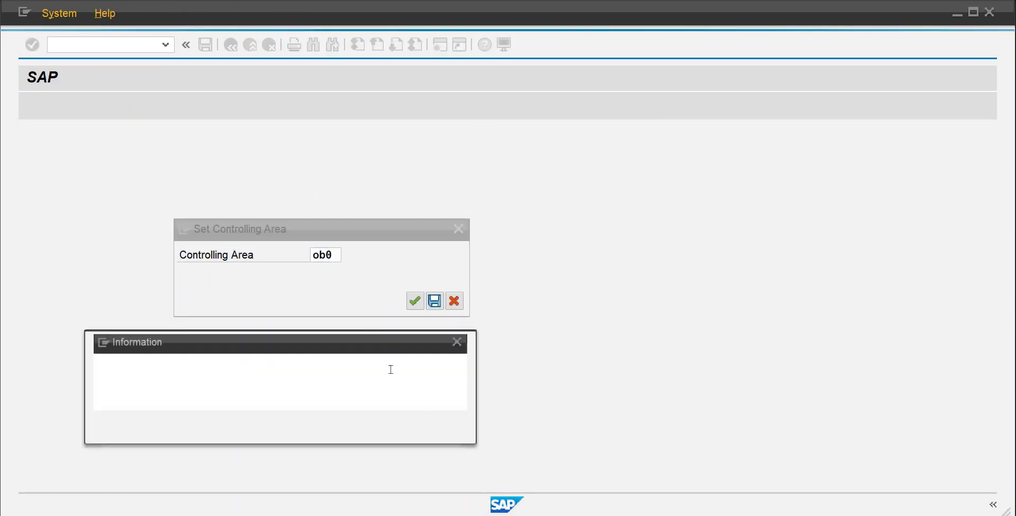
pyautogui.press('Return')
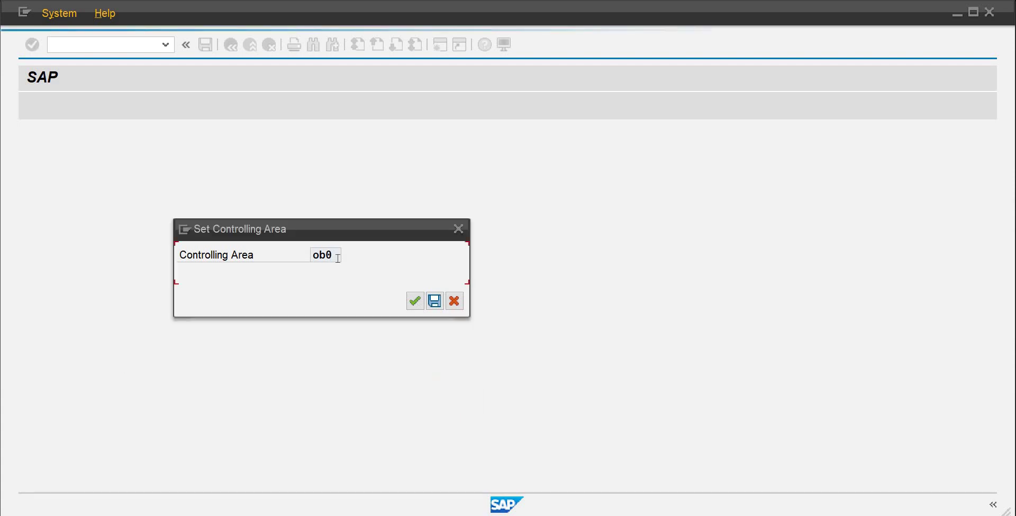
pyautogui.write('1')
pyautogui.press('Return')
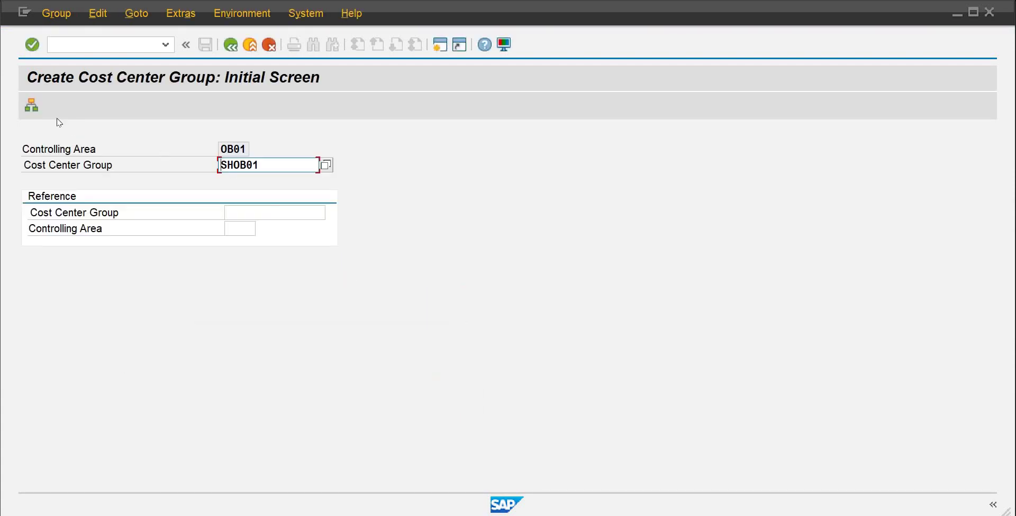
# Try to create cost center group CCG5001 in controlling area OB01, agreeing to change the existing object
pyautogui.hotkey('shift', 'Home')
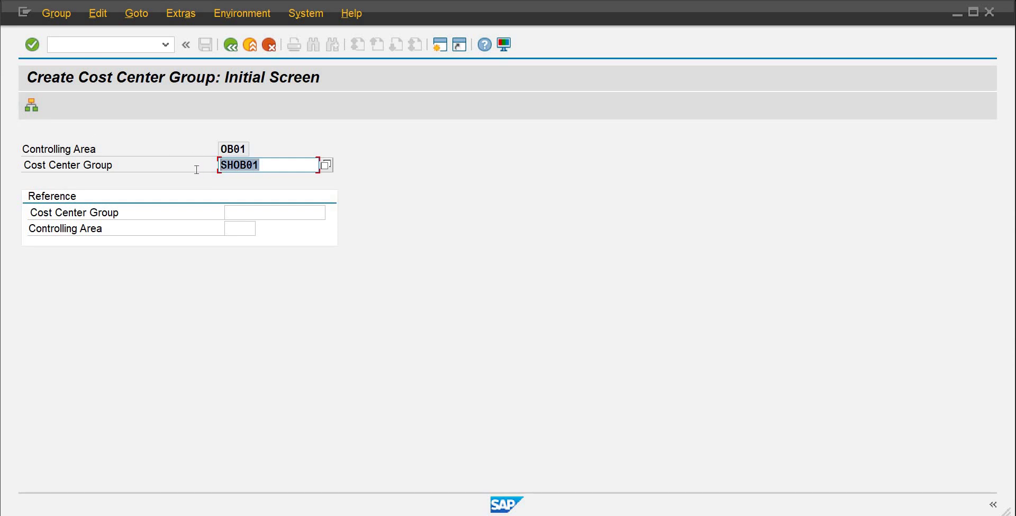
pyautogui.write('ccg')
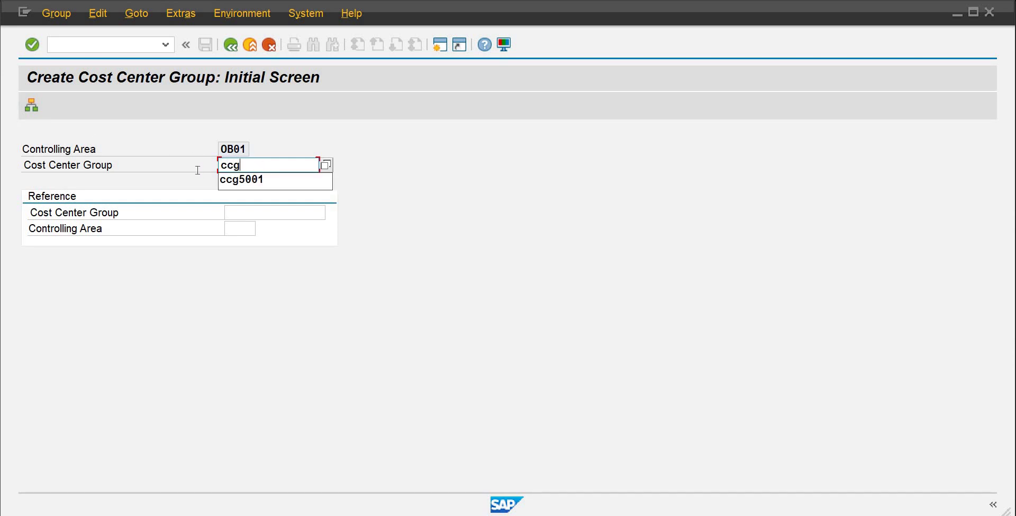
pyautogui.press('Down')
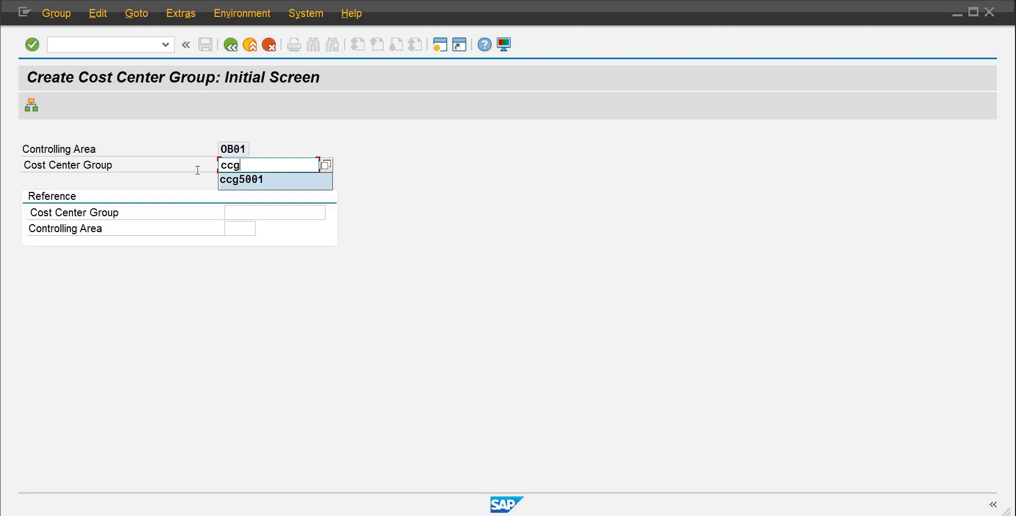
pyautogui.press('Return')
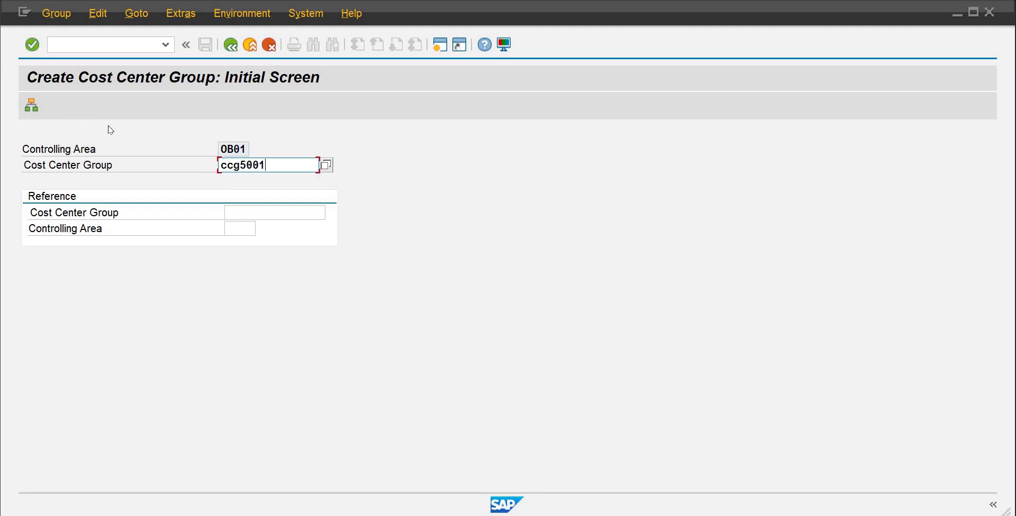
pyautogui.click(30, 46)
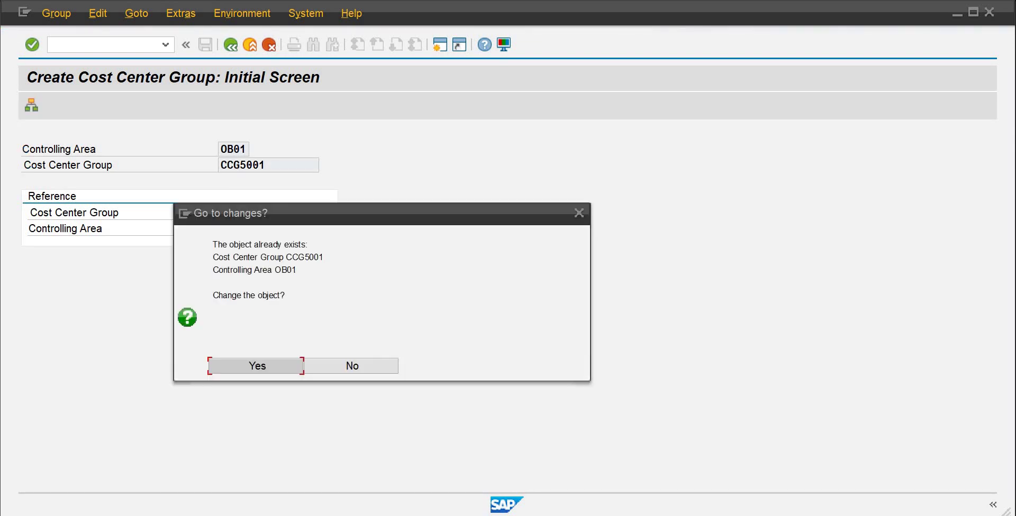
pyautogui.press('Return')
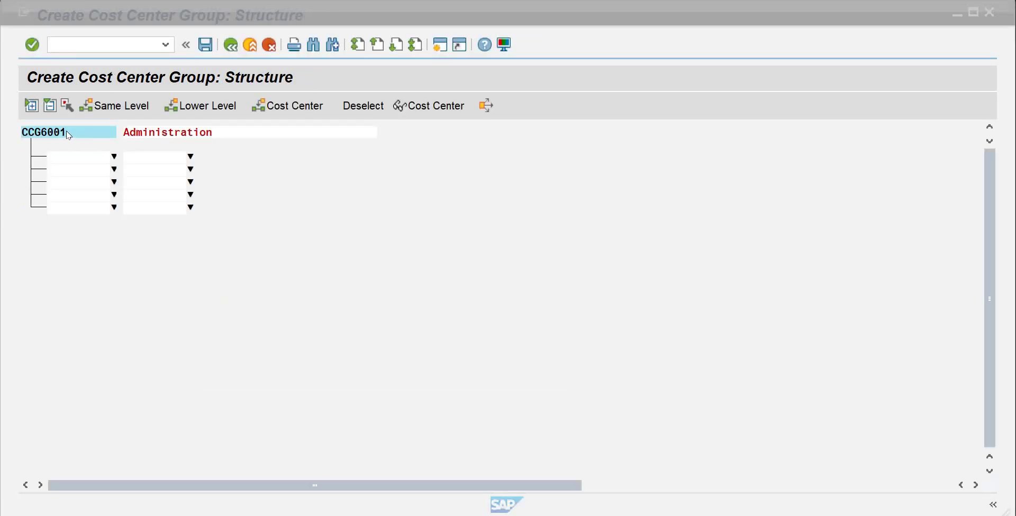
# Look up cost center CCO1001 and assign it as the first entry under group CCG6001 Administration
pyautogui.click(66, 132)
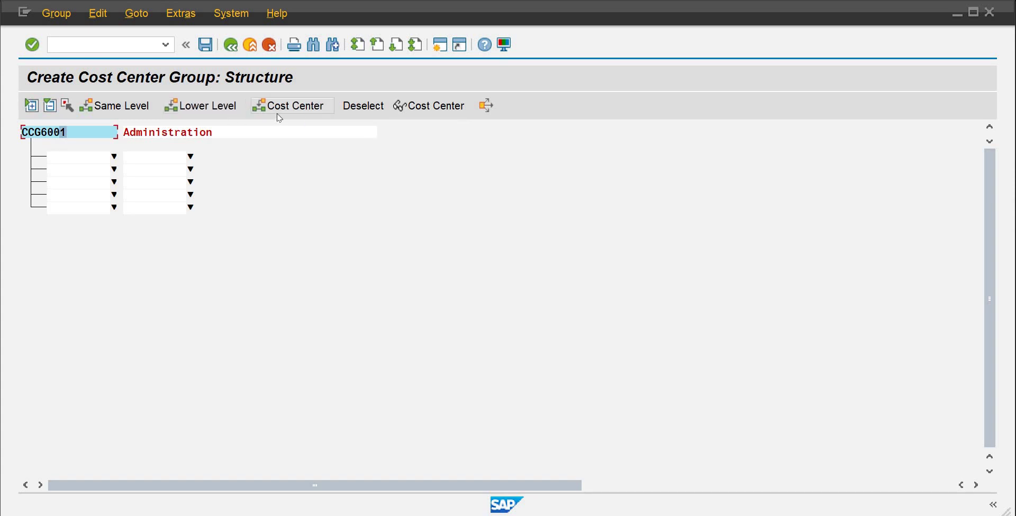
pyautogui.click(114, 157)
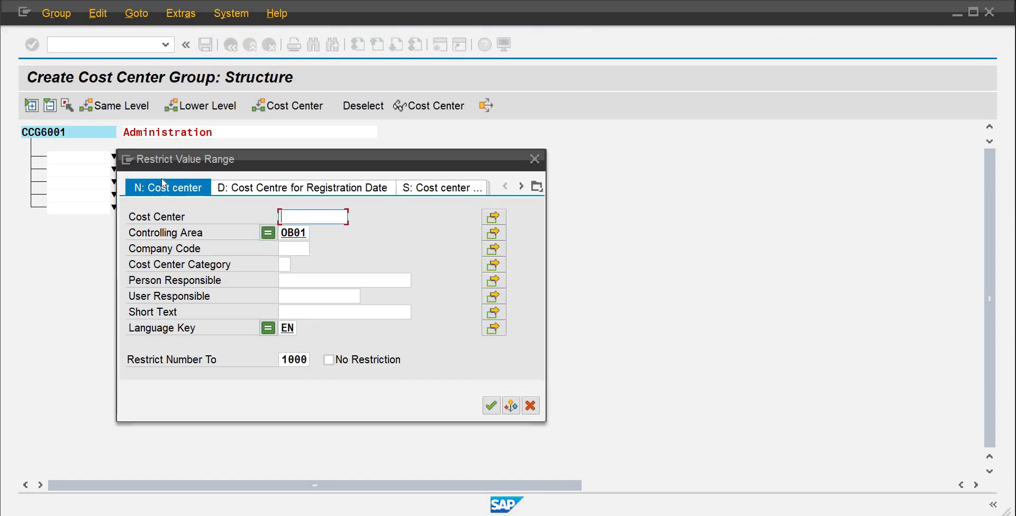
pyautogui.click(491, 406)
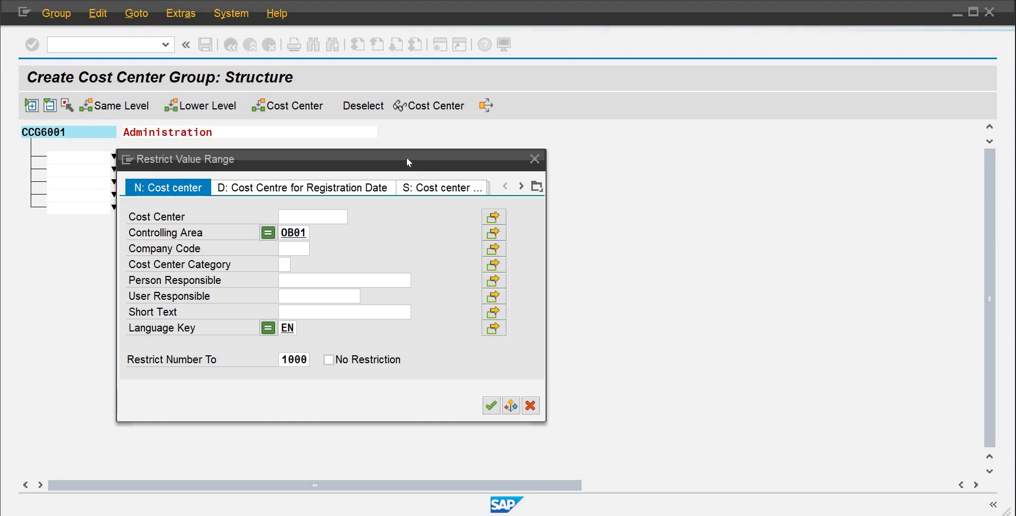
pyautogui.moveTo(407, 157); pyautogui.dragTo(405, 109)
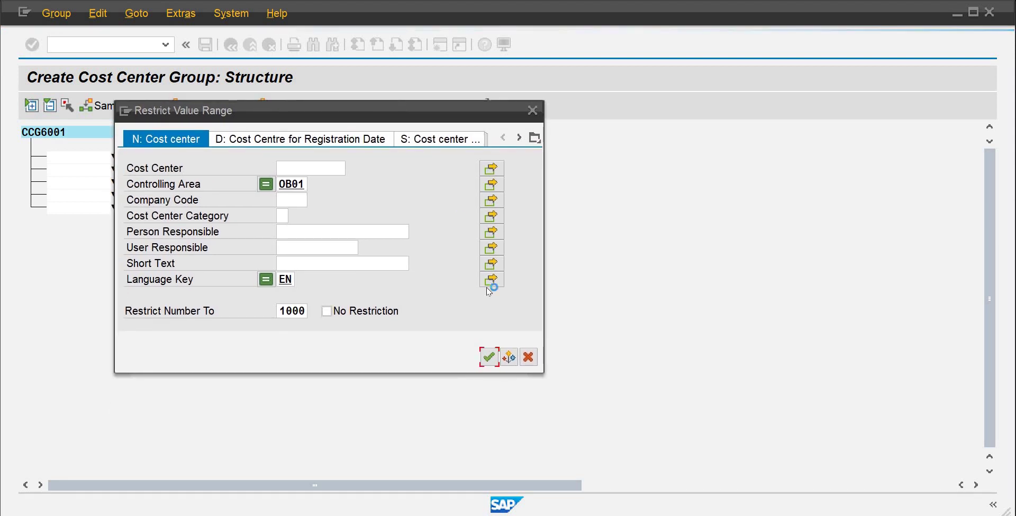
pyautogui.click(487, 356)
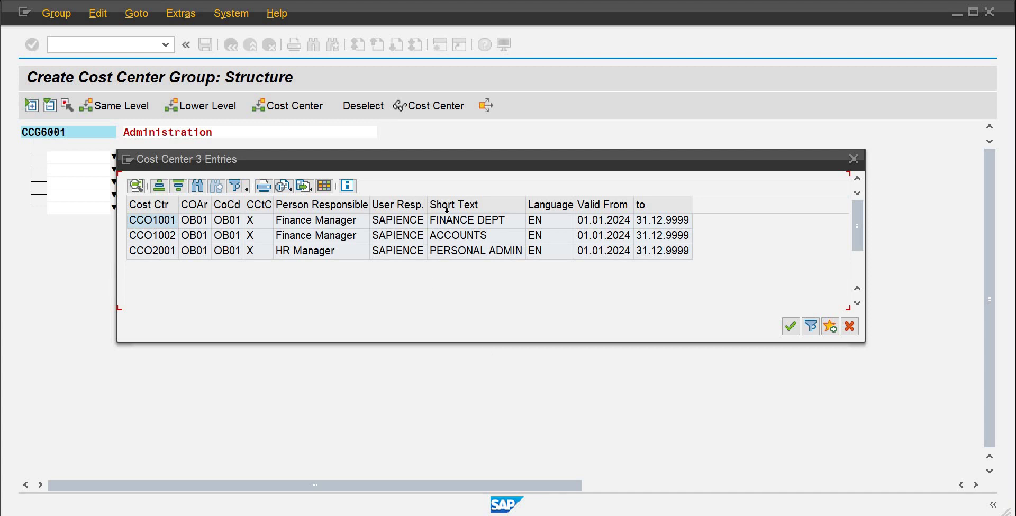
pyautogui.doubleClick(166, 227)
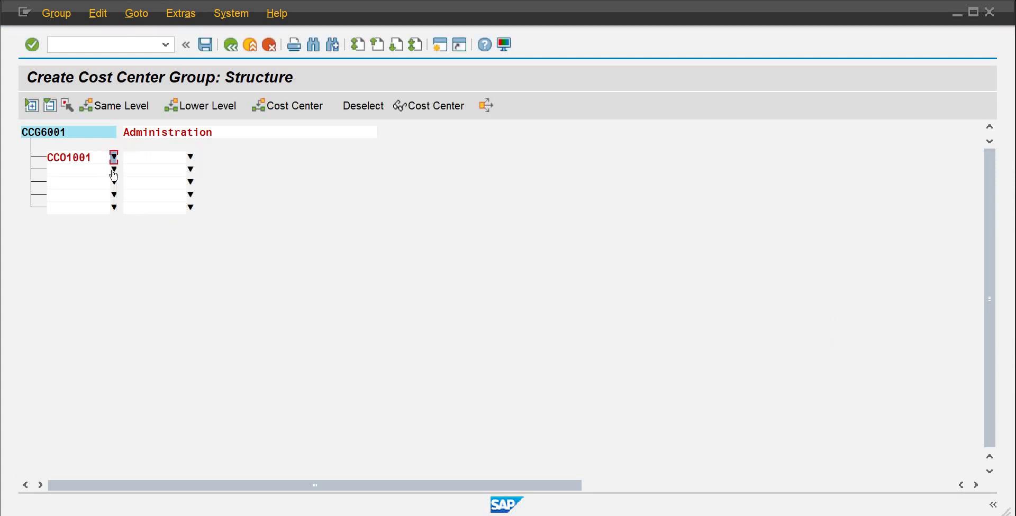
# Assign cost center CCO1002 as the second entry under group CCG6001 and save the group
pyautogui.click(114, 170)
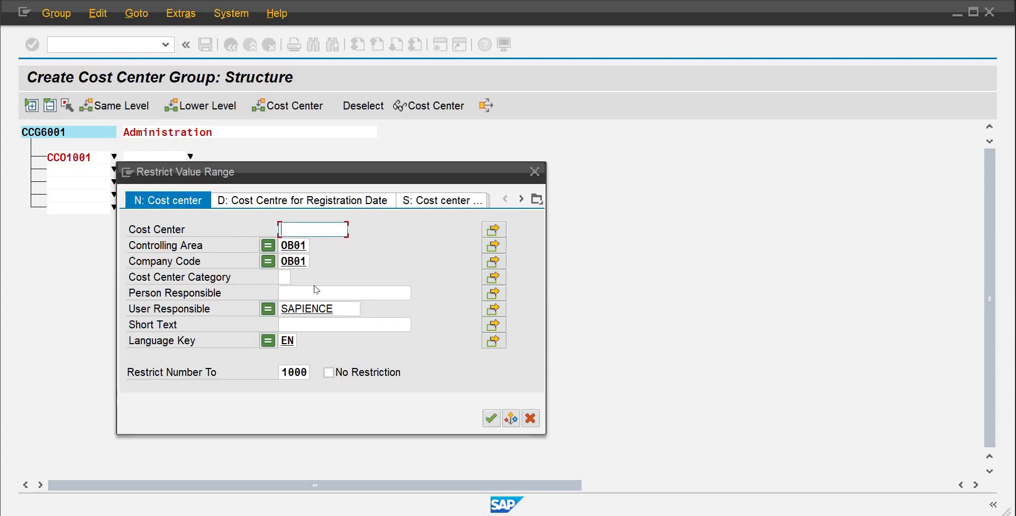
pyautogui.click(491, 419)
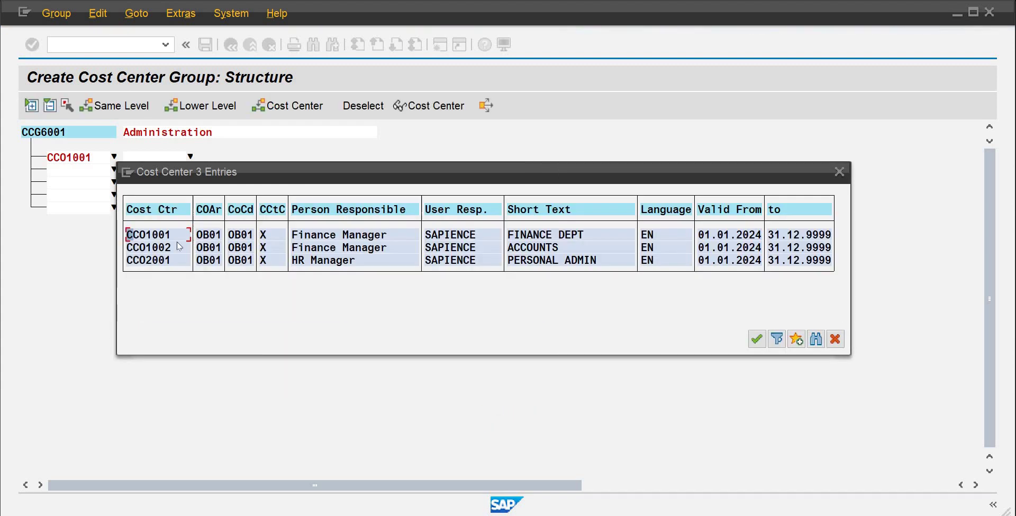
pyautogui.doubleClick(166, 249)
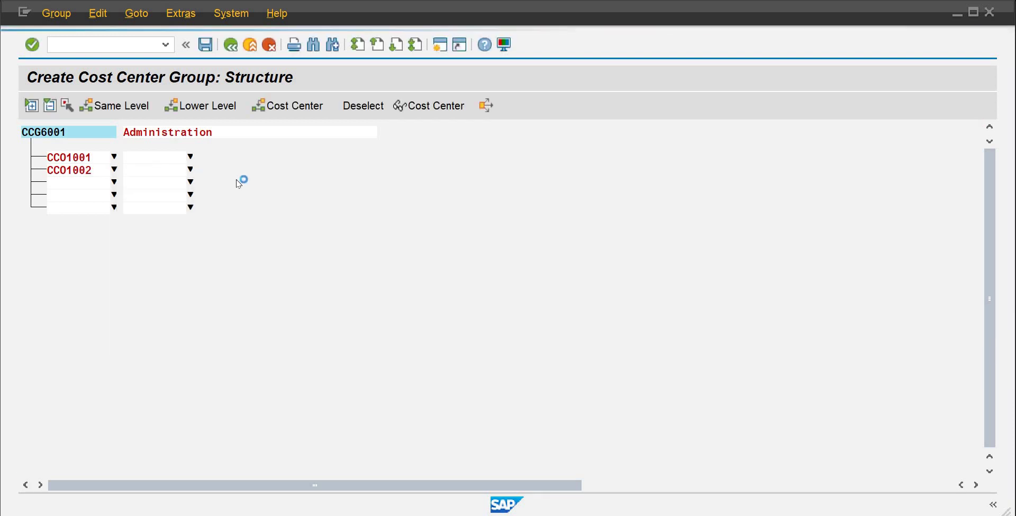
pyautogui.press('Return')
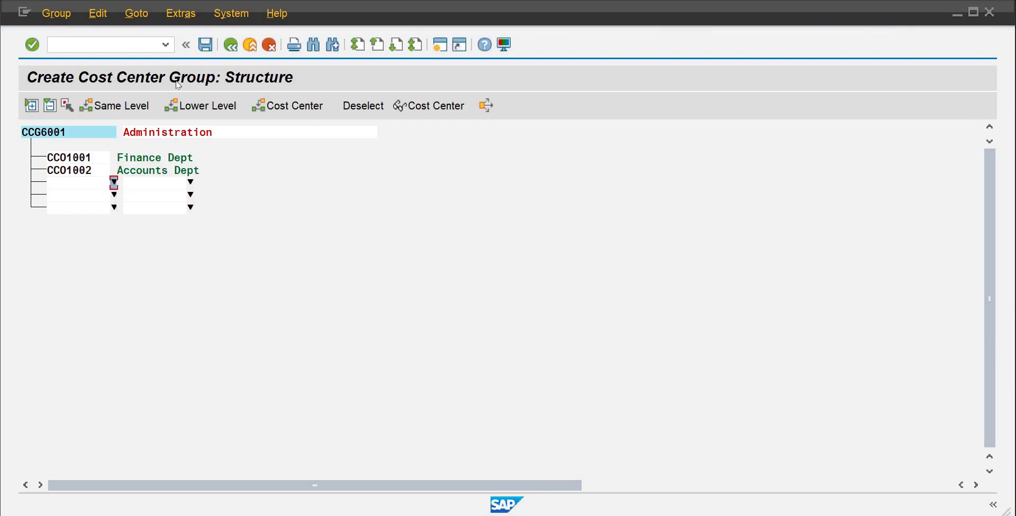
pyautogui.click(206, 46)
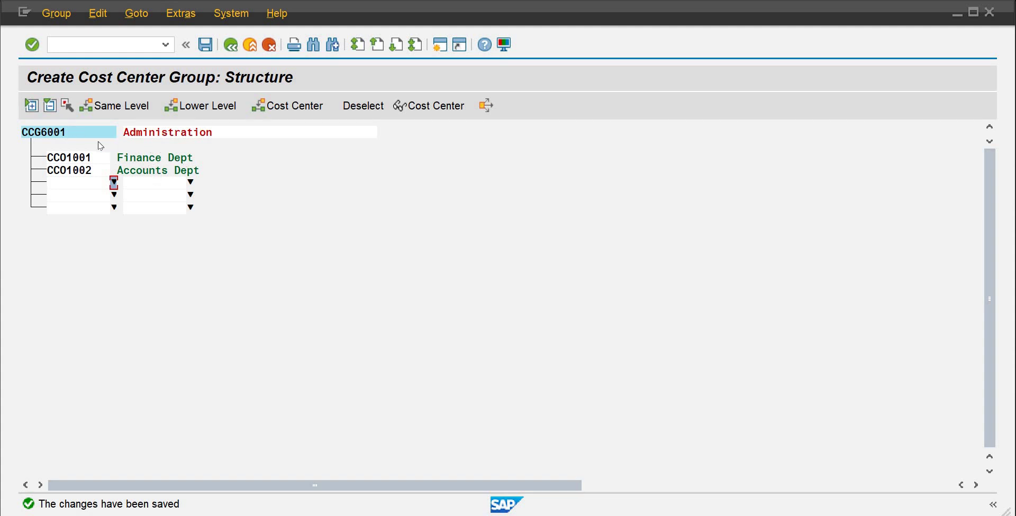
# Consult the organizational structure chart in the Controlling Roadmap PDF, then return to the cost center group structure in SAP
pyautogui.click(23, 135)
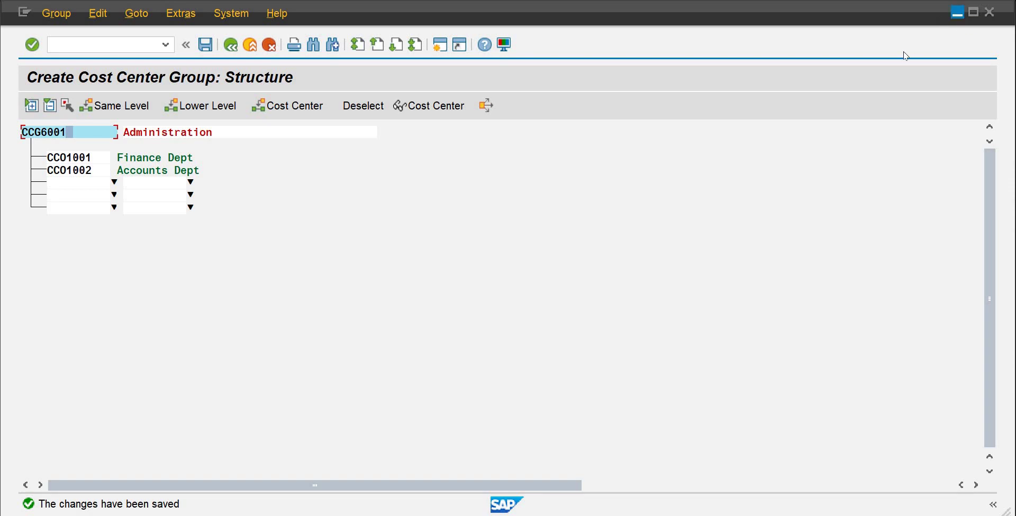
pyautogui.click(955, 13)
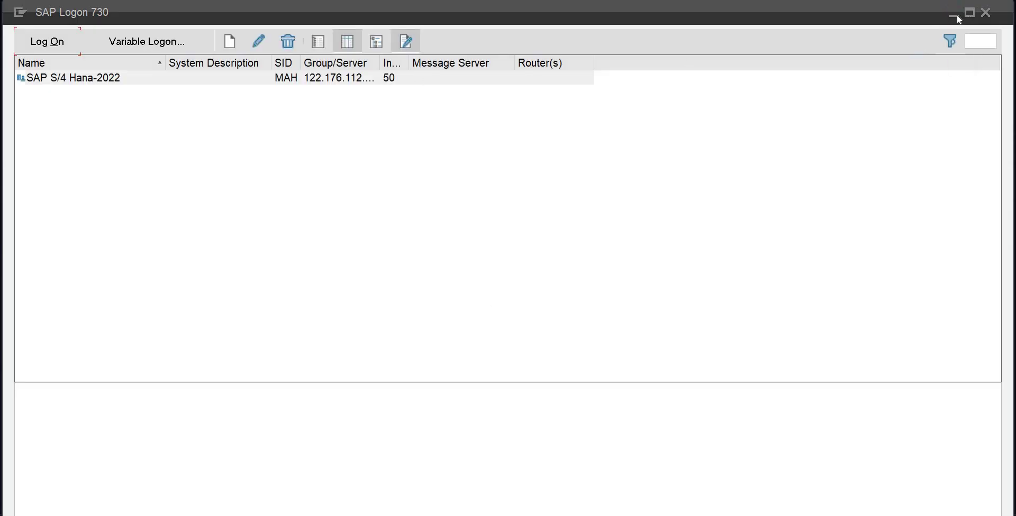
pyautogui.click(959, 19)
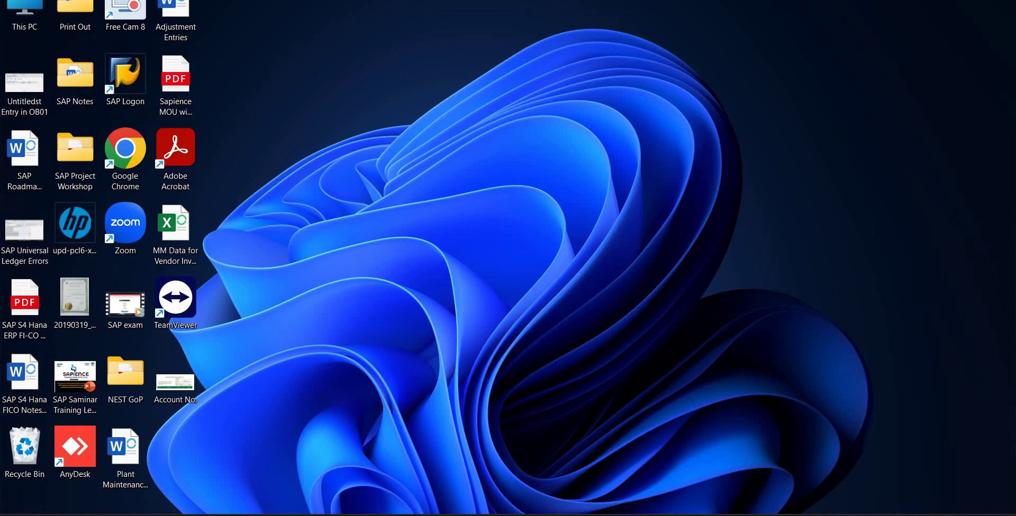
pyautogui.click(536, 466)
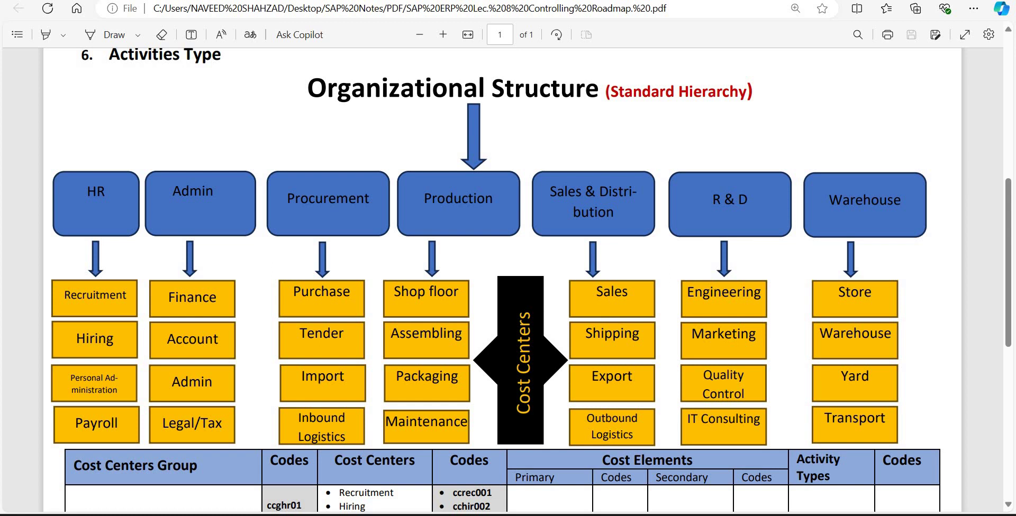
pyautogui.moveTo(596, 515)
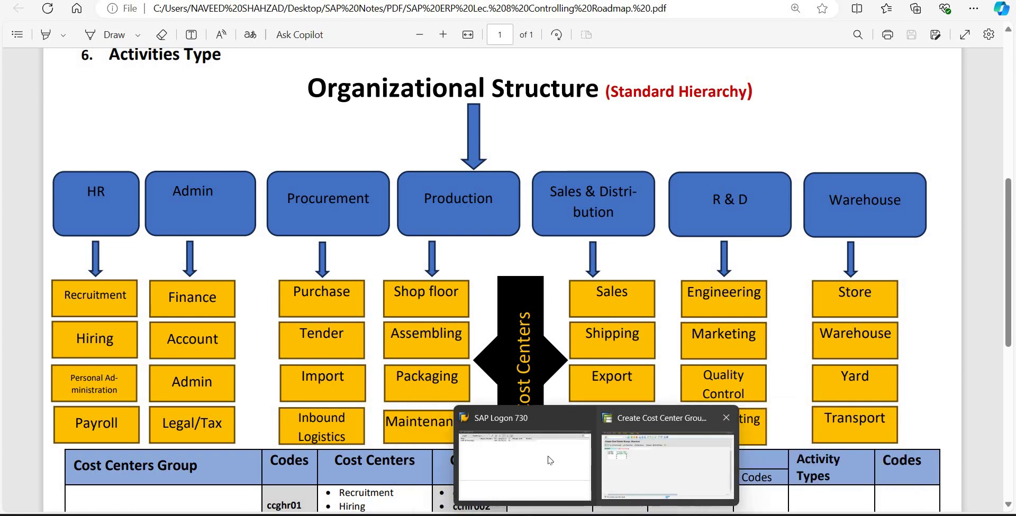
pyautogui.click(643, 465)
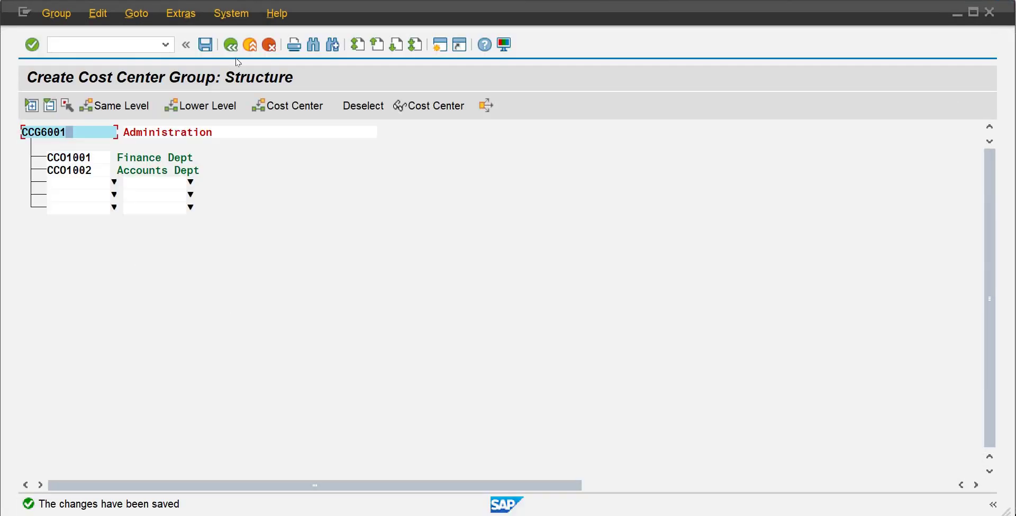
# Start cost center group CCG6002 in controlling area OB01 and describe it as HR
pyautogui.click(230, 48)
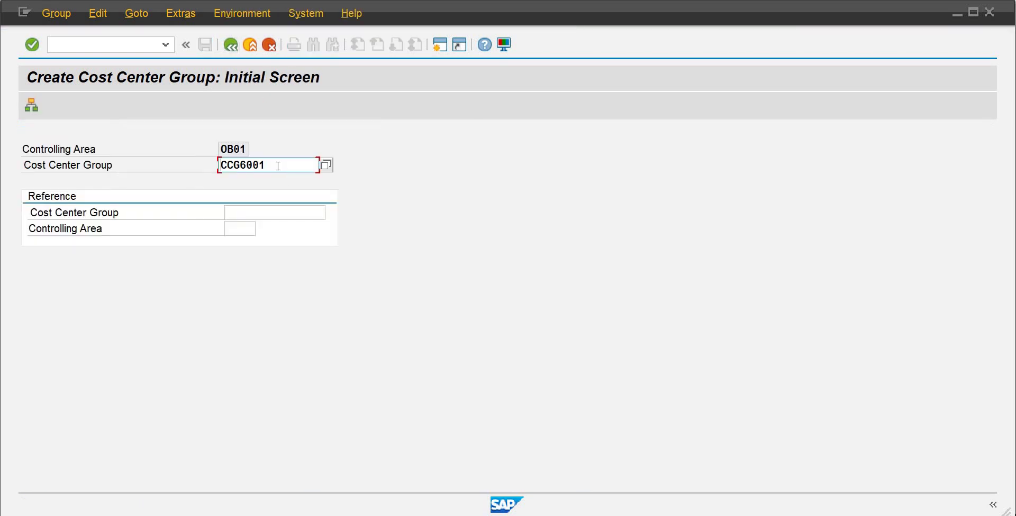
pyautogui.press('BackSpace')
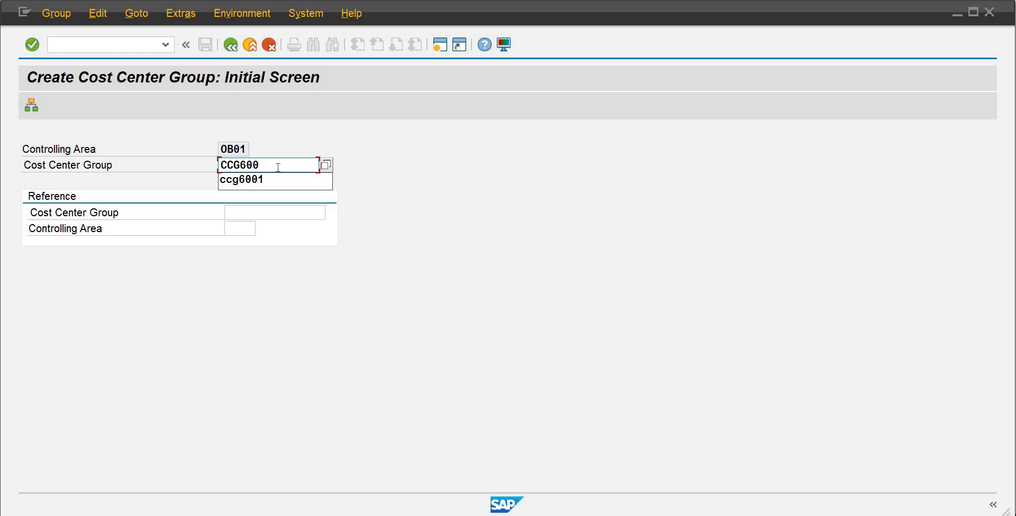
pyautogui.write('2')
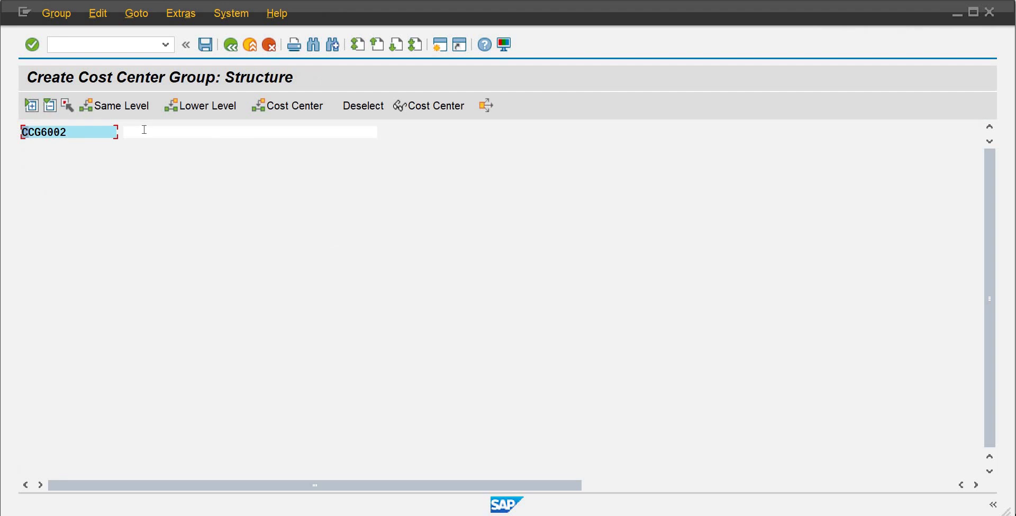
pyautogui.click(144, 129)
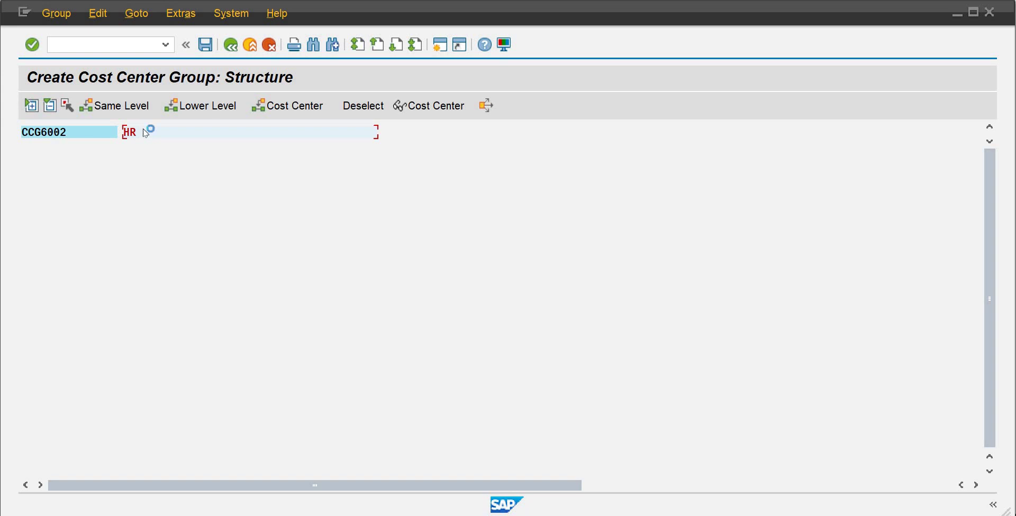
# Look up cost center CCO2001 and assign it under group CCG6002, then save the group and leave the transaction
pyautogui.click(63, 136)
pyautogui.click(305, 107)
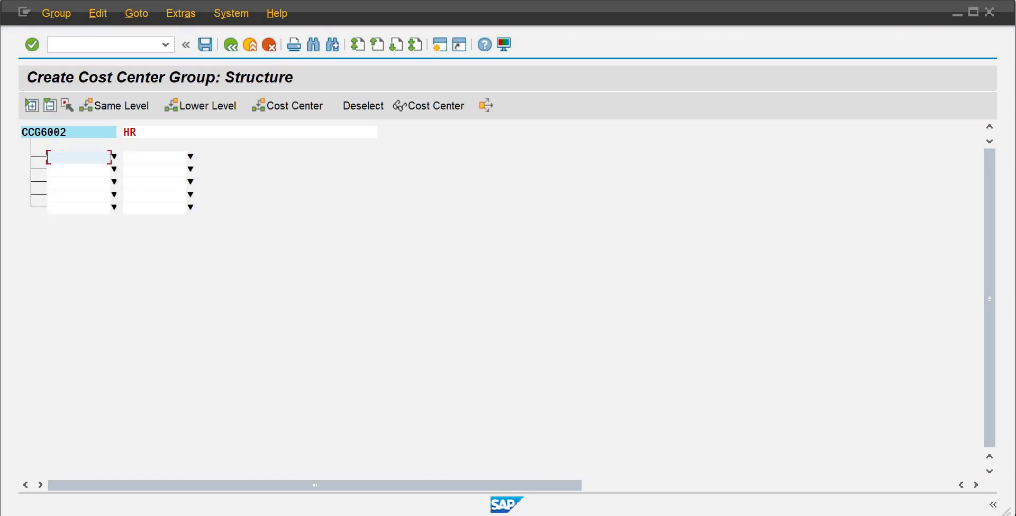
pyautogui.click(115, 156)
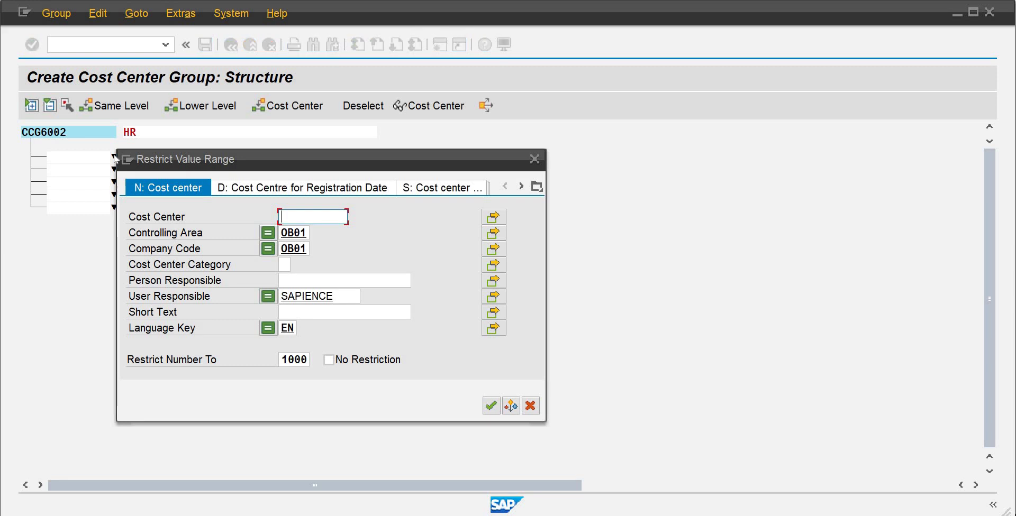
pyautogui.click(491, 410)
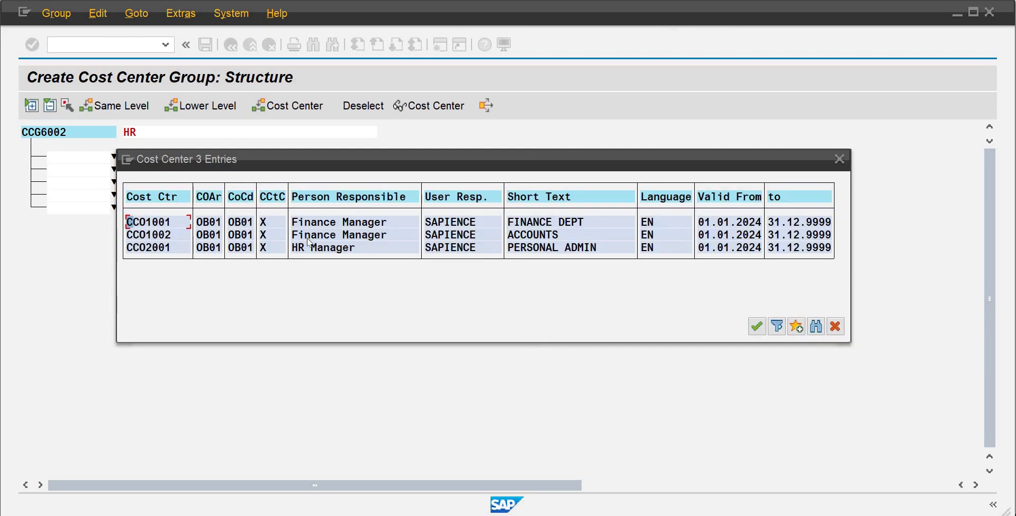
pyautogui.doubleClick(308, 249)
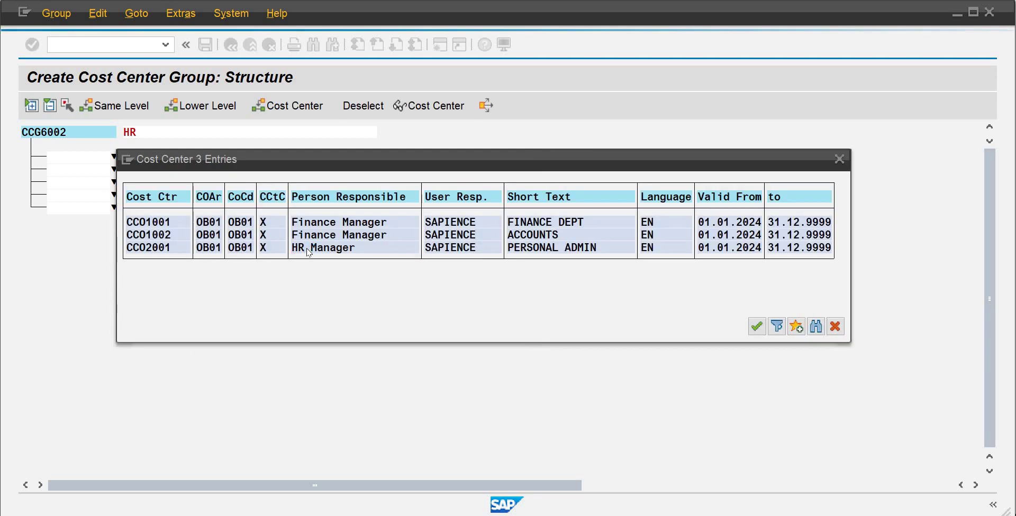
pyautogui.press('Return')
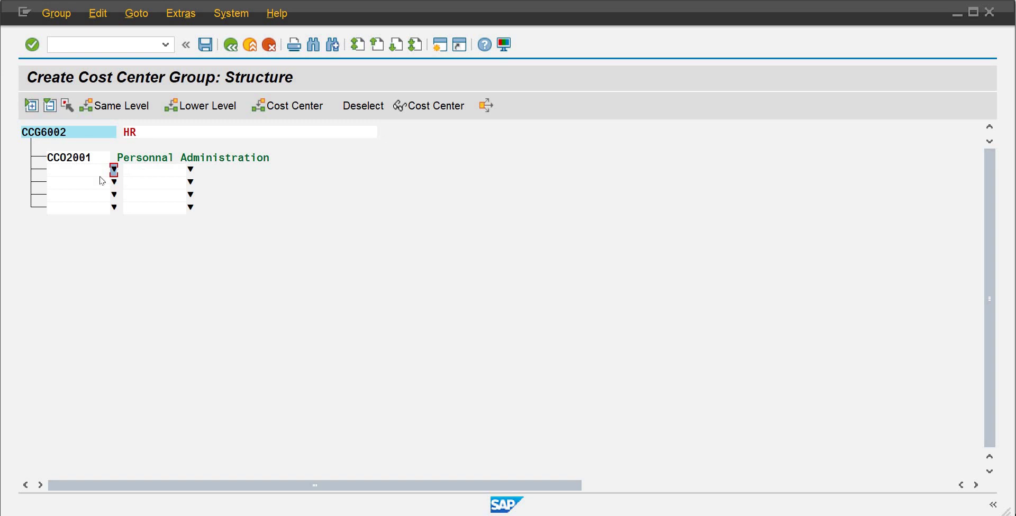
pyautogui.click(206, 45)
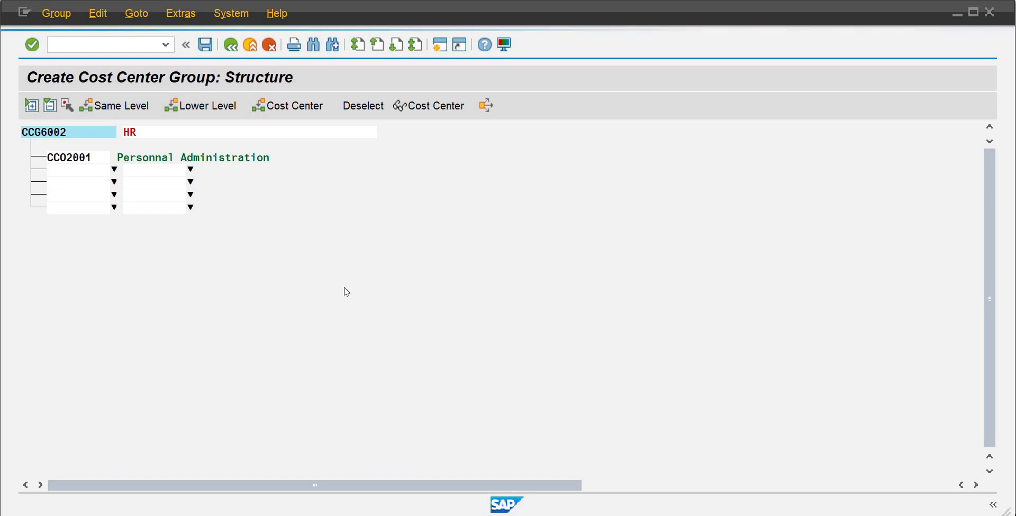
pyautogui.click(233, 47)
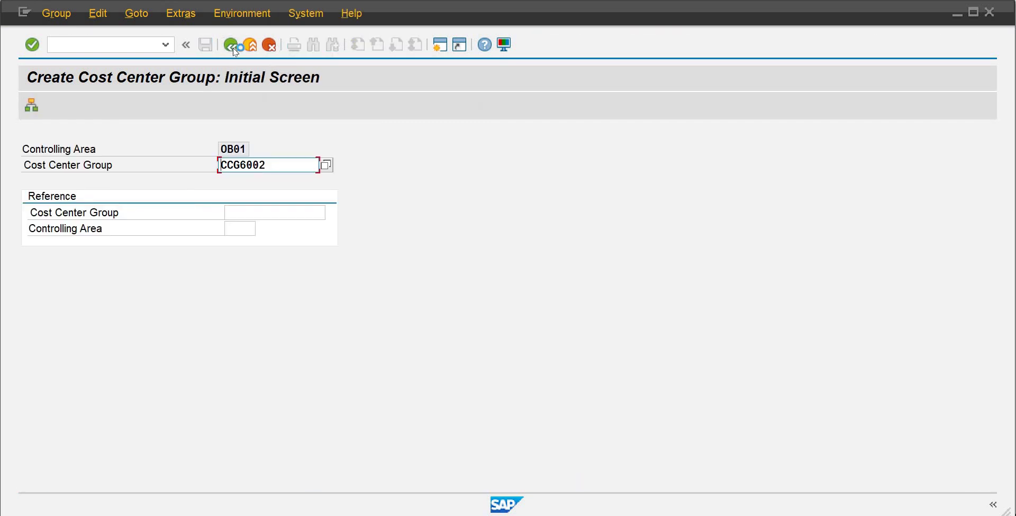
pyautogui.click(234, 50)
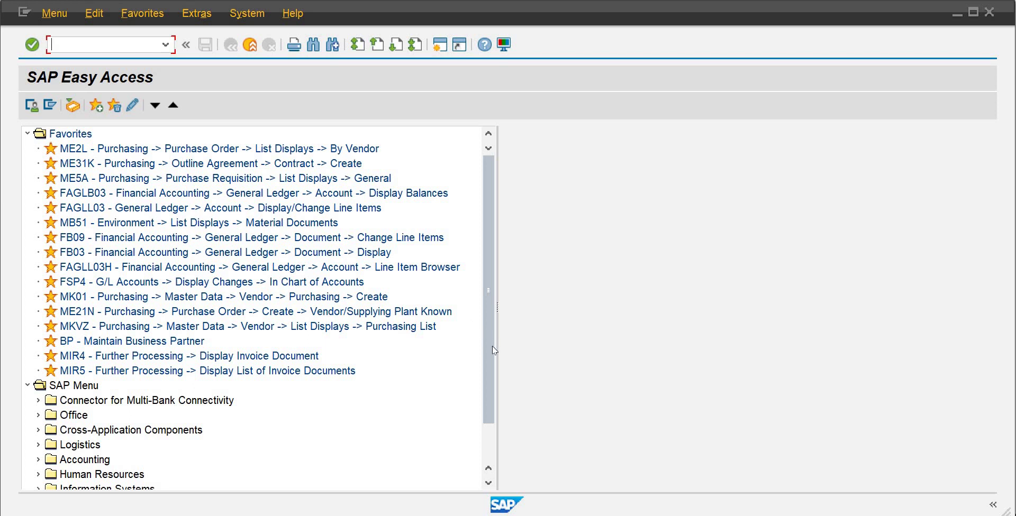
# Run transaction FS00 and start creating G/L account 500 in company code OB01
pyautogui.scroll(-2, 433, 411)
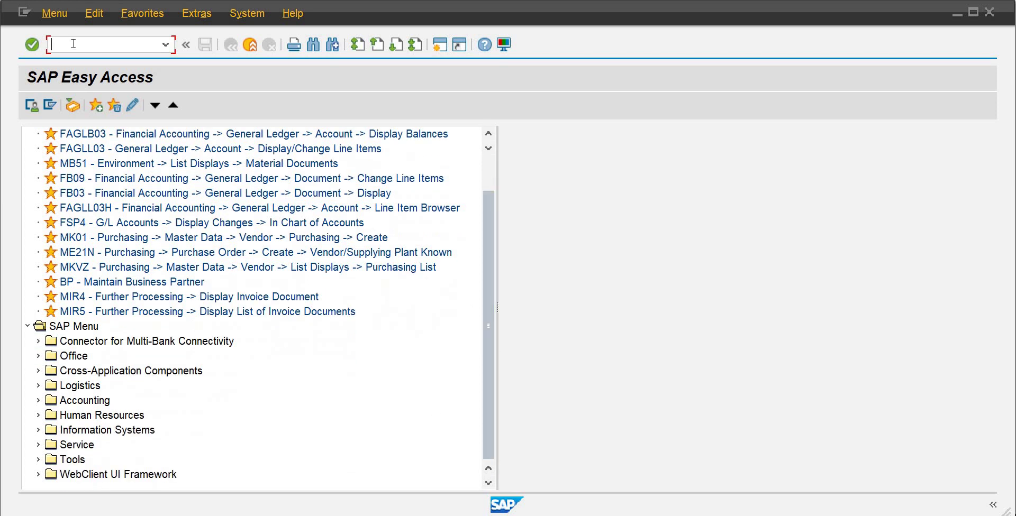
pyautogui.write('fs00')
pyautogui.press('Return')
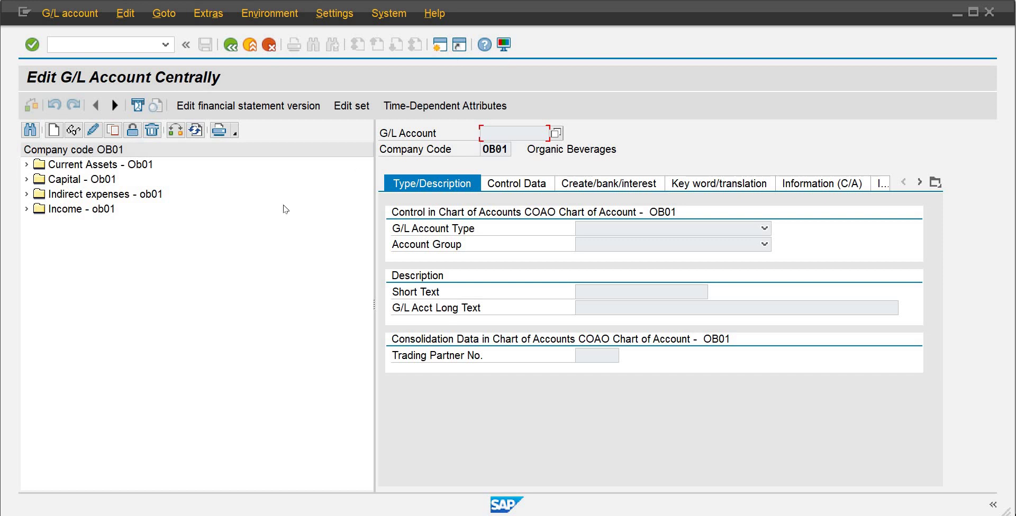
pyautogui.click(56, 134)
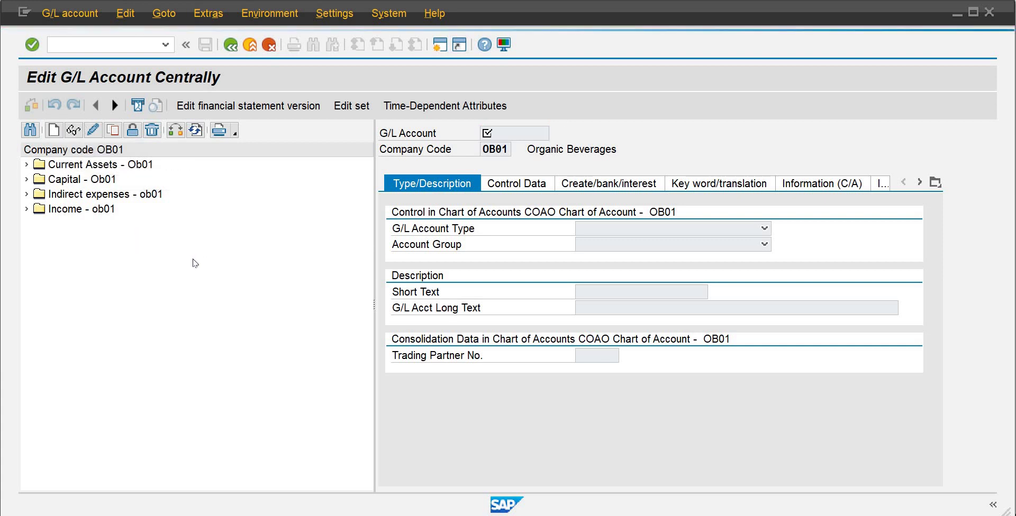
pyautogui.write('500')
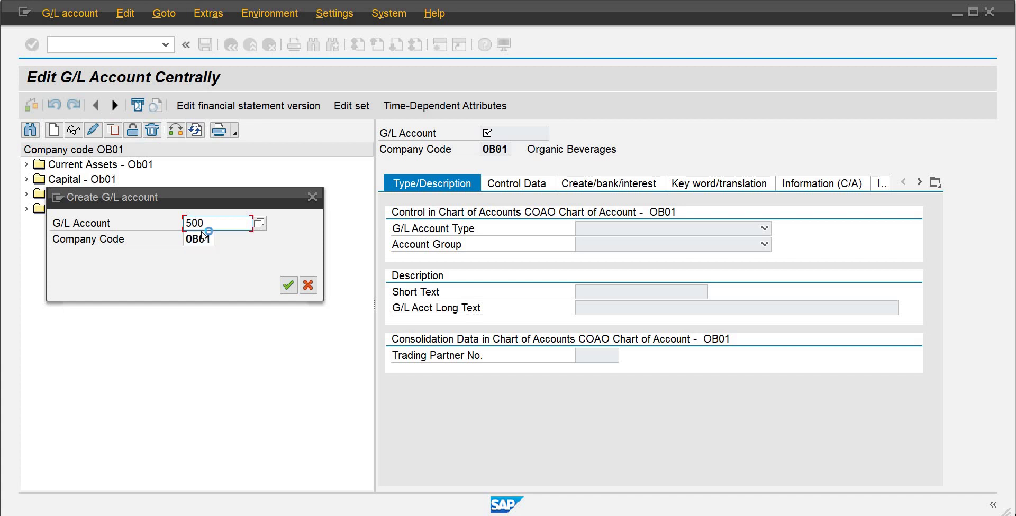
pyautogui.press('Return')
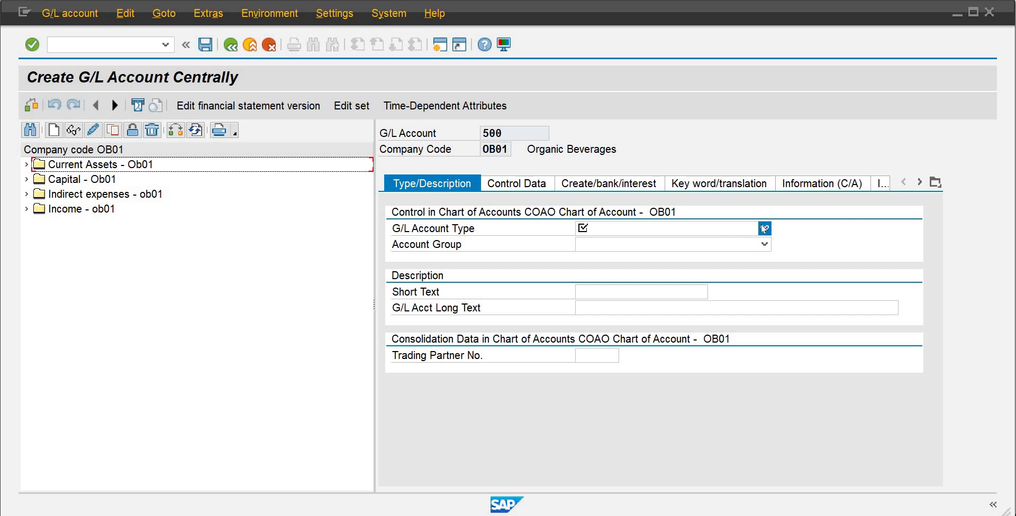
# Enter Rent-Factory as both the short text and the long text of G/L account 500
pyautogui.click(597, 297)
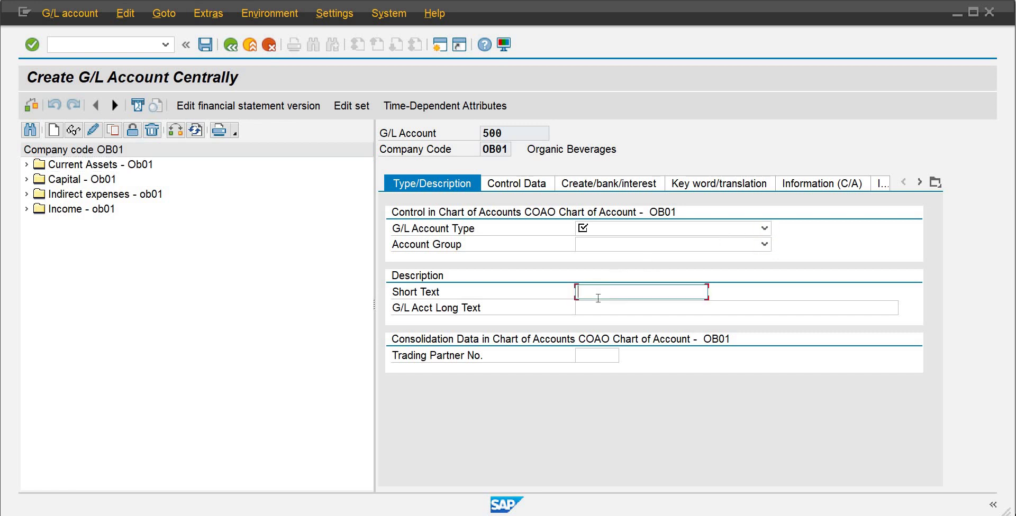
pyautogui.write('REnt')
pyautogui.press('BackSpace')
pyautogui.press('BackSpace')
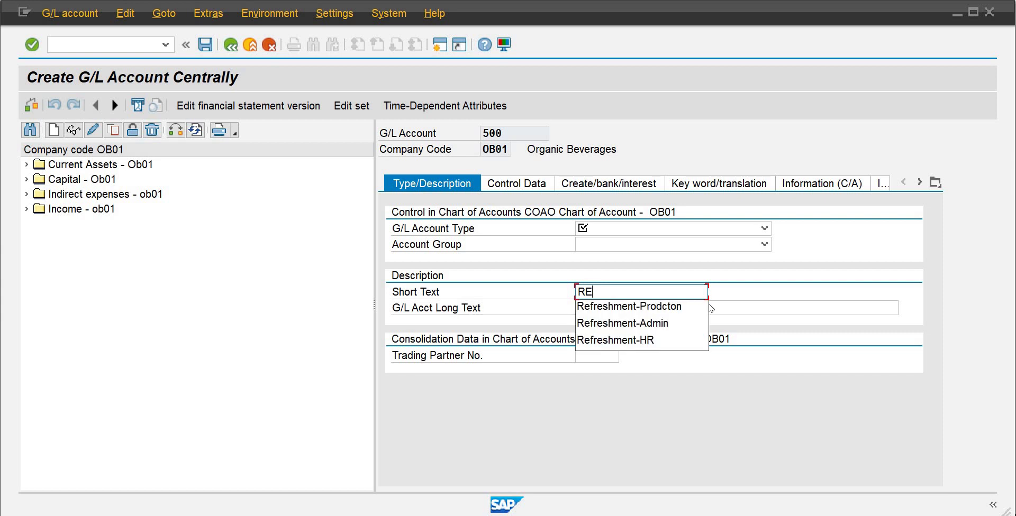
pyautogui.press('BackSpace')
pyautogui.write('ent')
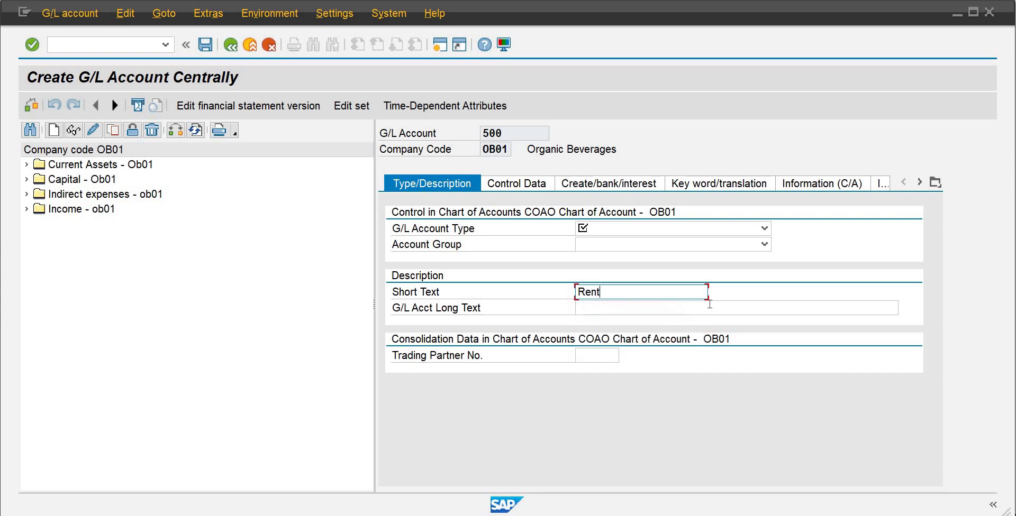
pyautogui.write('-Facory')
pyautogui.press('BackSpace')
pyautogui.press('BackSpace')
pyautogui.press('BackSpace')
pyautogui.write('tory')
pyautogui.press('Tab')
pyautogui.write('Rent')
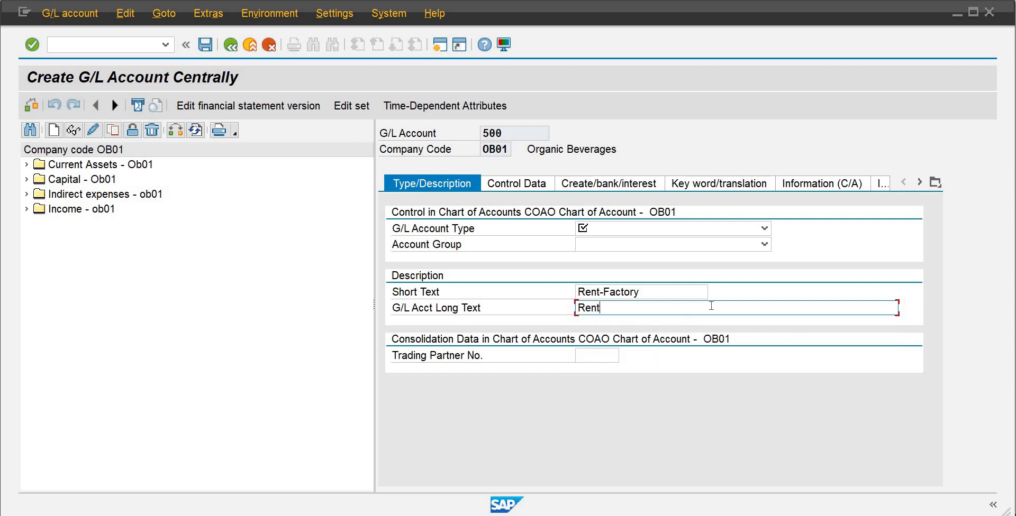
pyautogui.write('-Facotory')
# Set the G/L account type to Primary Costs or Revenue and the account group to Direct expense - ob01
pyautogui.click(746, 232)
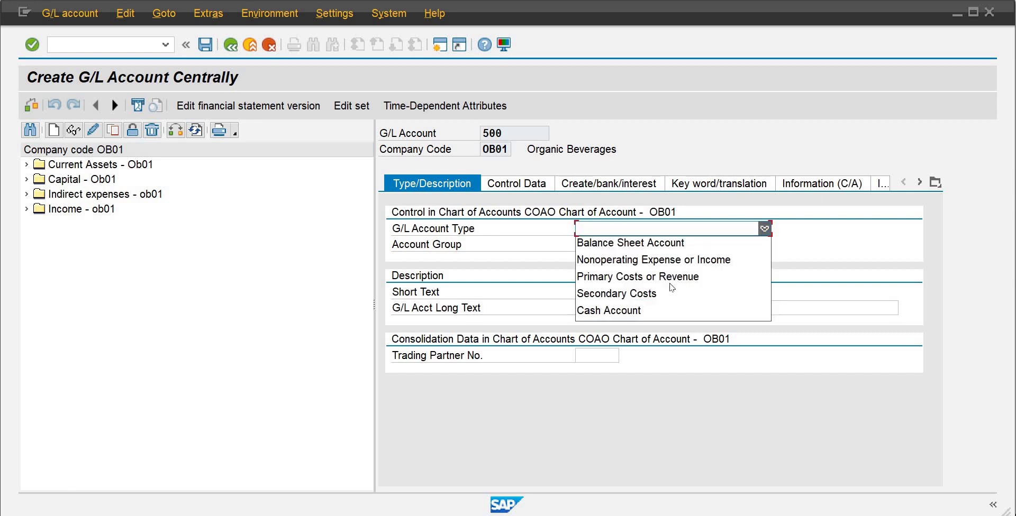
pyautogui.click(625, 278)
pyautogui.click(684, 246)
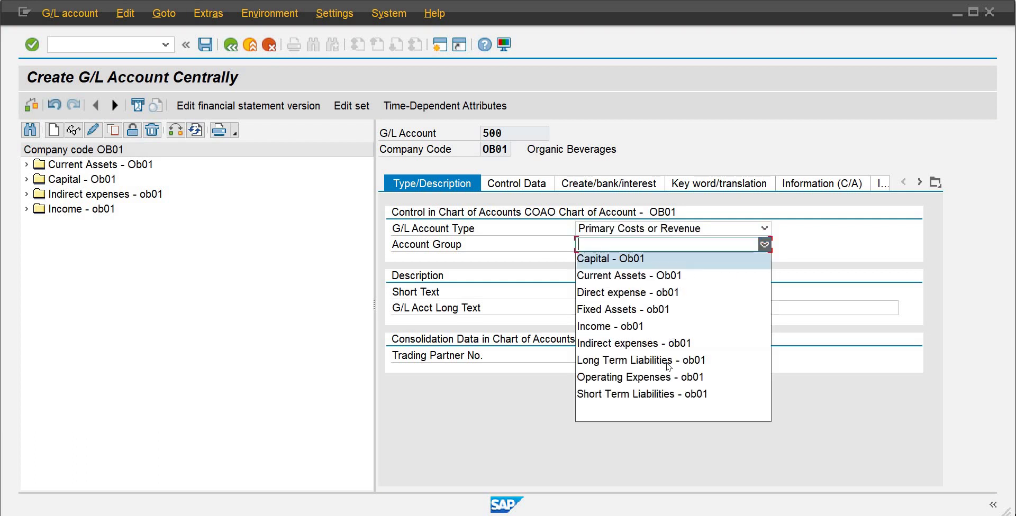
pyautogui.click(644, 294)
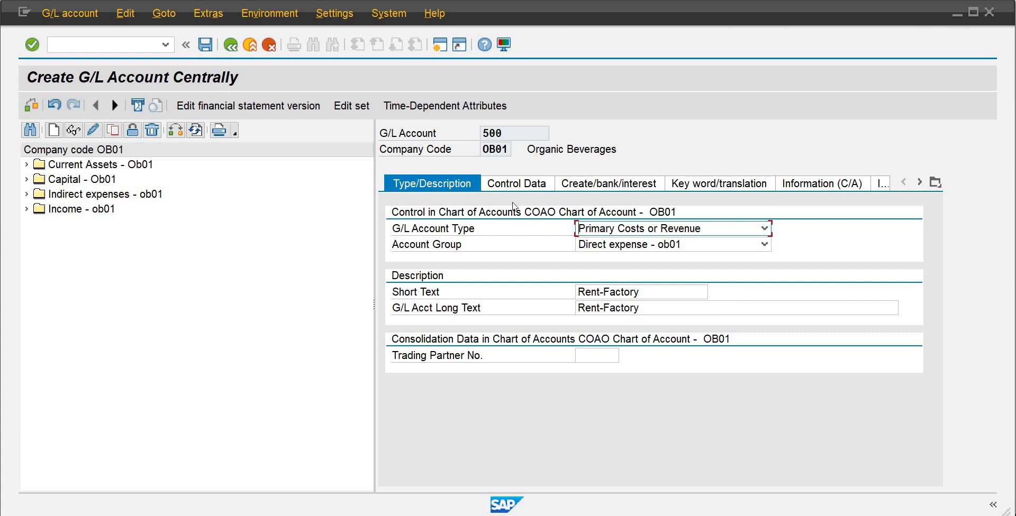
# In the account's control data, set sort key 001 and cost element category 1, Primary costs/cost-reducing revenues
pyautogui.click(515, 184)
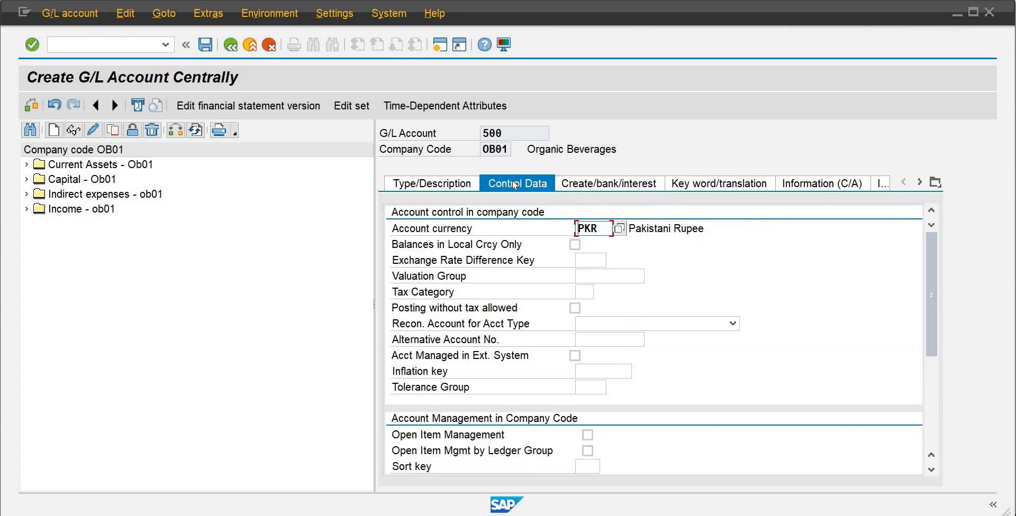
pyautogui.click(575, 244)
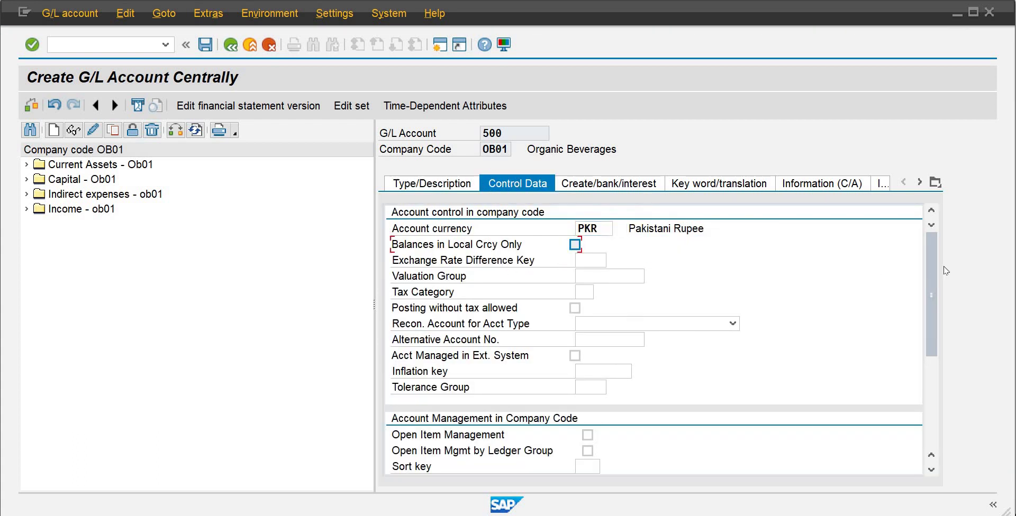
pyautogui.moveTo(931, 302); pyautogui.dragTo(933, 384)
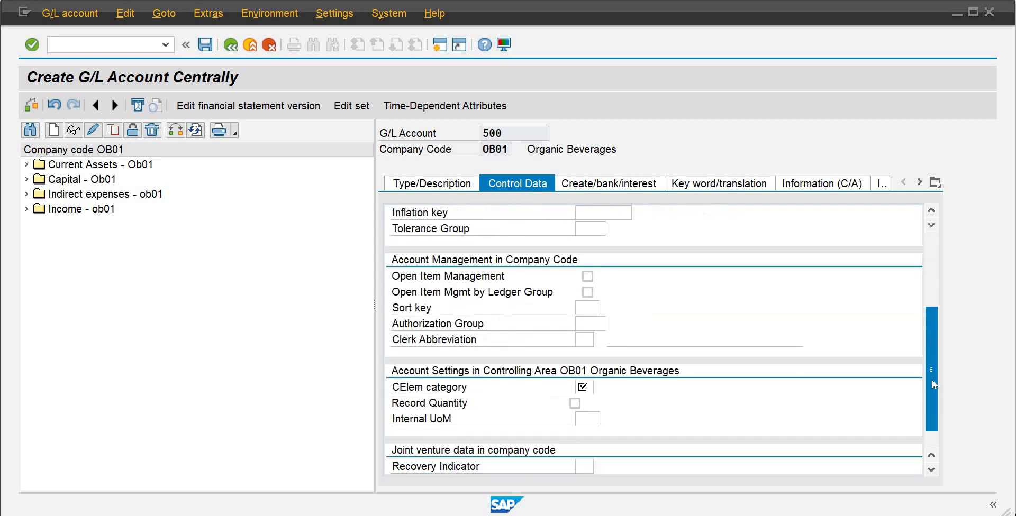
pyautogui.click(593, 309)
pyautogui.write('001')
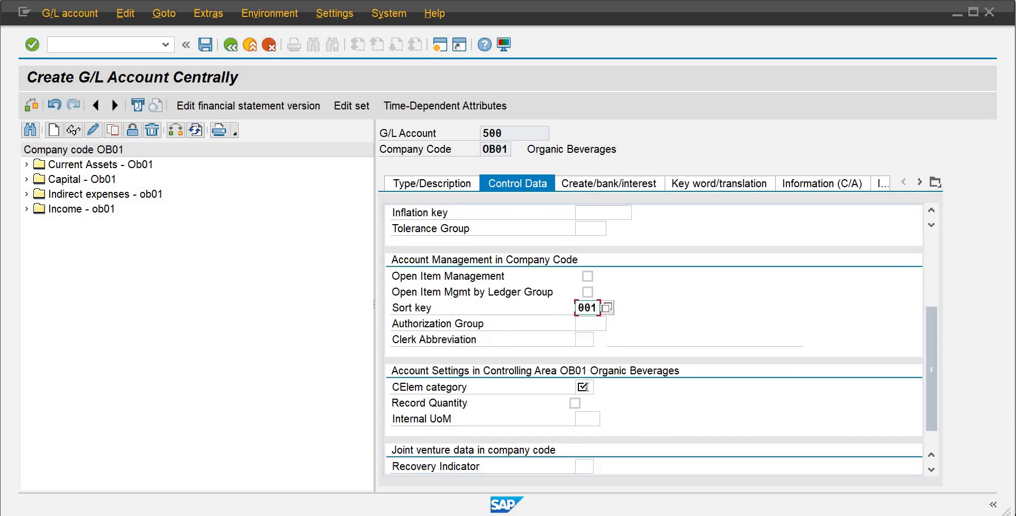
pyautogui.click(586, 389)
pyautogui.click(601, 388)
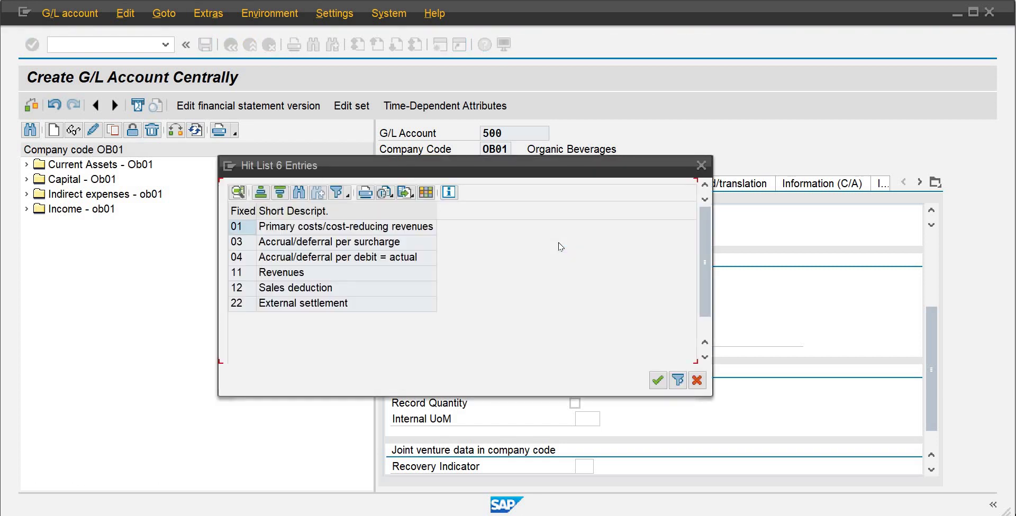
pyautogui.doubleClick(236, 228)
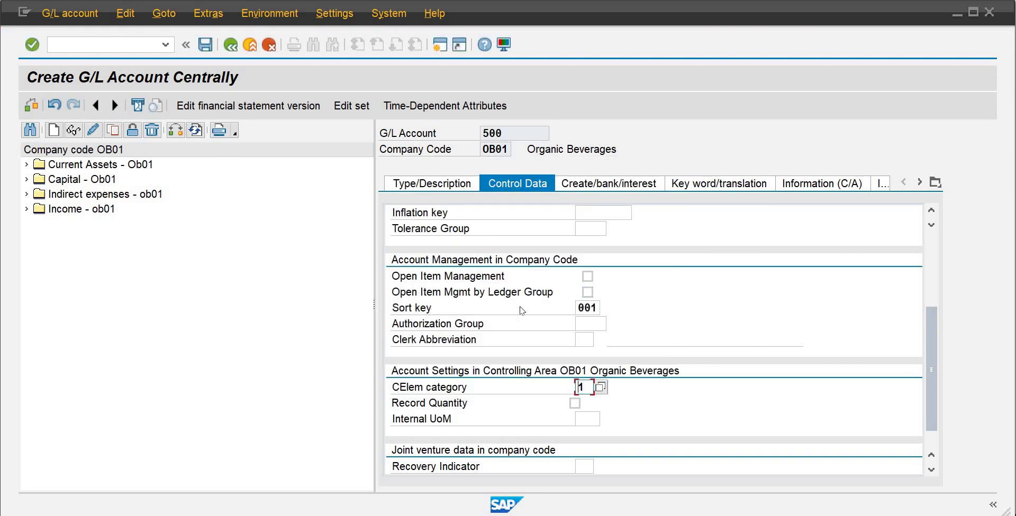
# Assign field status group YB04 Cost accounts to G/L account 500 and save the account
pyautogui.click(605, 185)
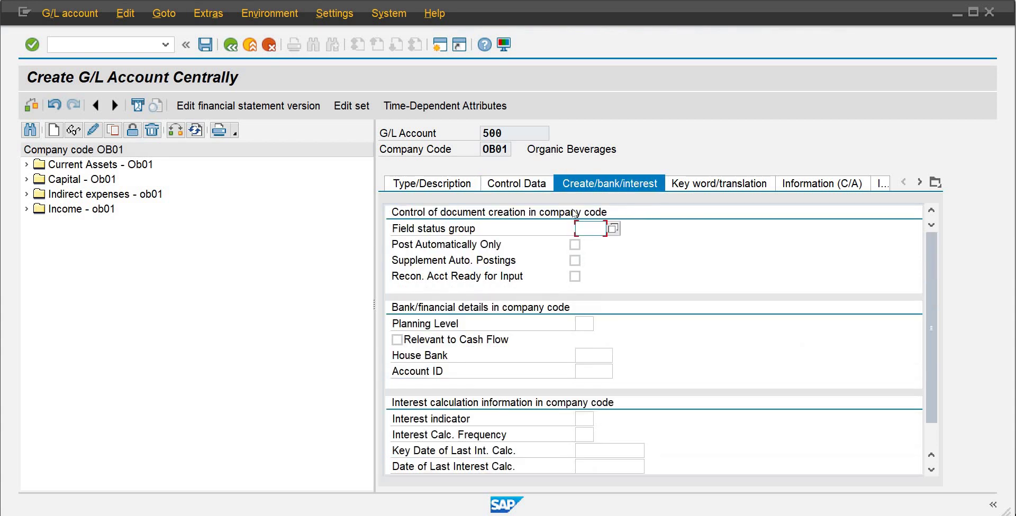
pyautogui.click(613, 230)
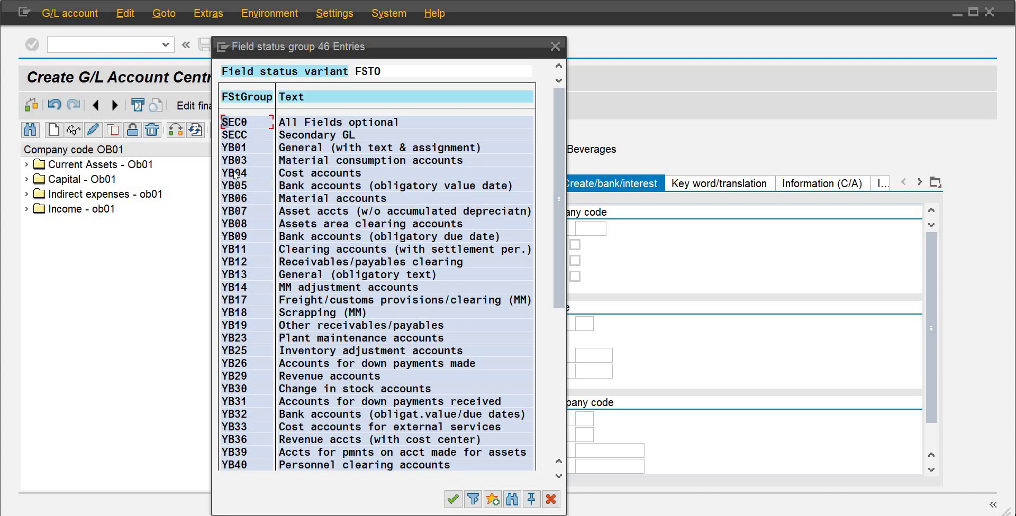
pyautogui.doubleClick(234, 174)
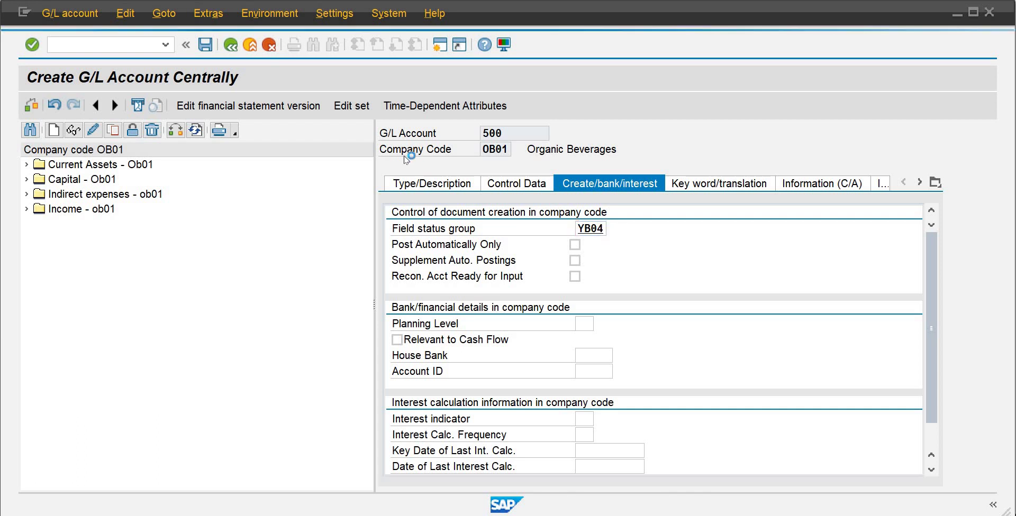
pyautogui.press('Return')
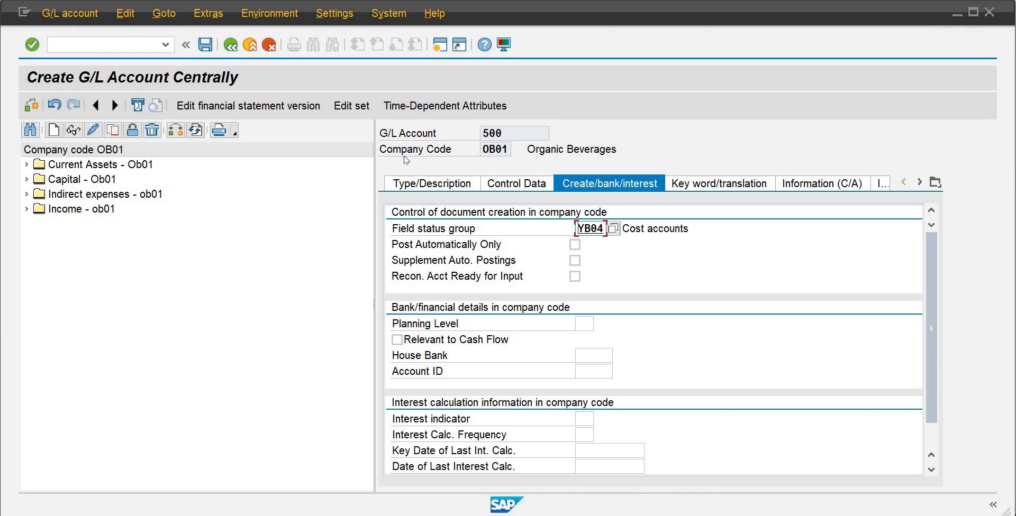
pyautogui.hotkey('ctrl', 's')
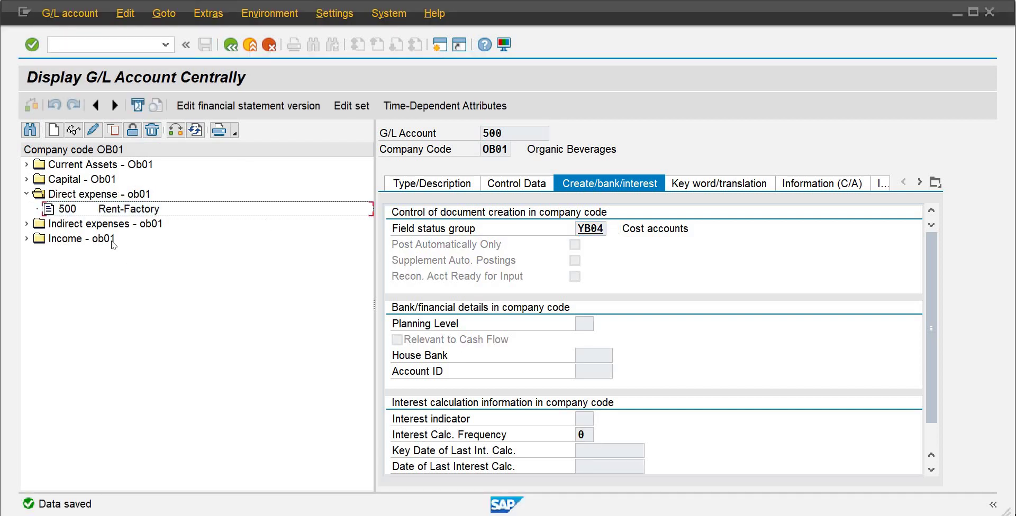
# Copy G/L account 500 Rent-Factory to a new G/L account 501 in company code OB01
pyautogui.click(113, 210)
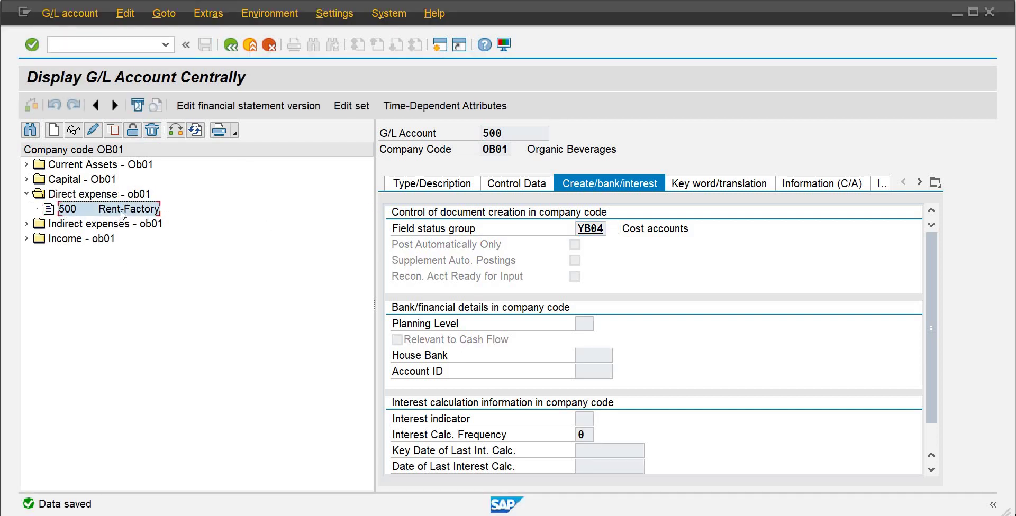
pyautogui.click(114, 131)
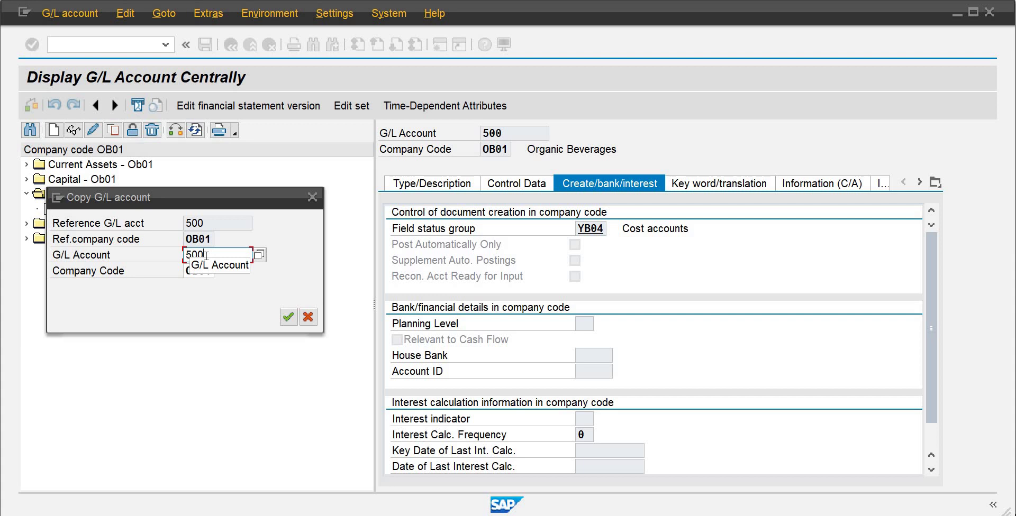
pyautogui.press('BackSpace')
pyautogui.write('1')
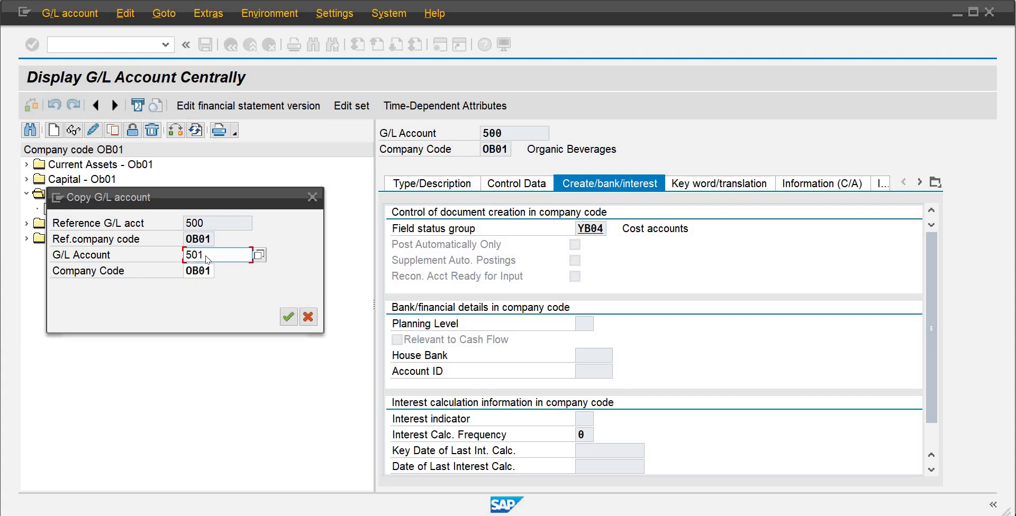
pyautogui.press('Return')
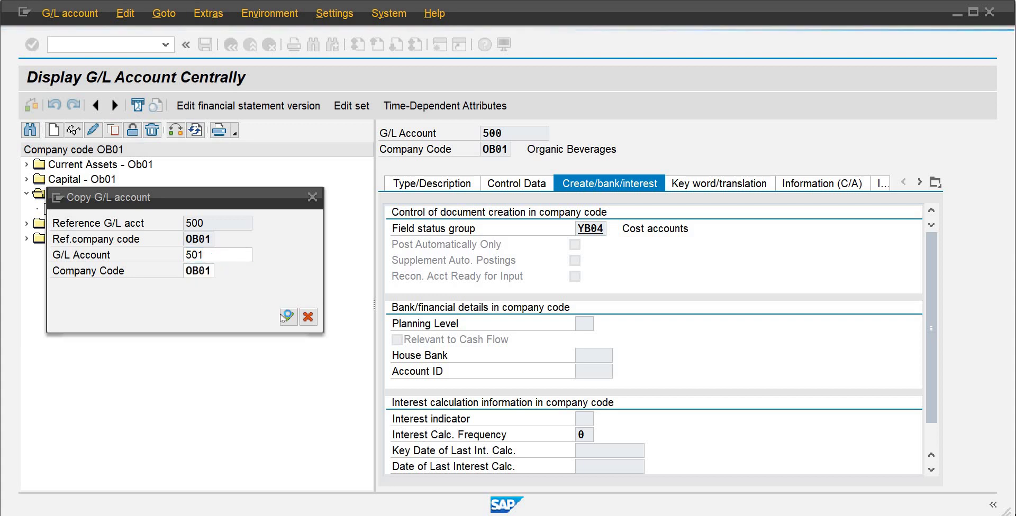
# Enter Labour-001 as both the short text and the long text of G/L account 501, and save the account
pyautogui.click(447, 185)
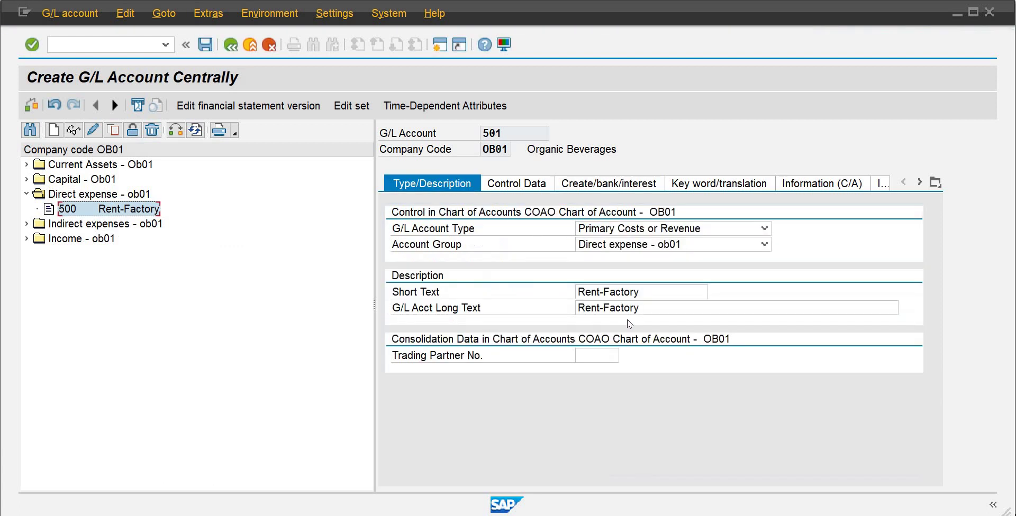
pyautogui.moveTo(643, 296); pyautogui.dragTo(581, 304)
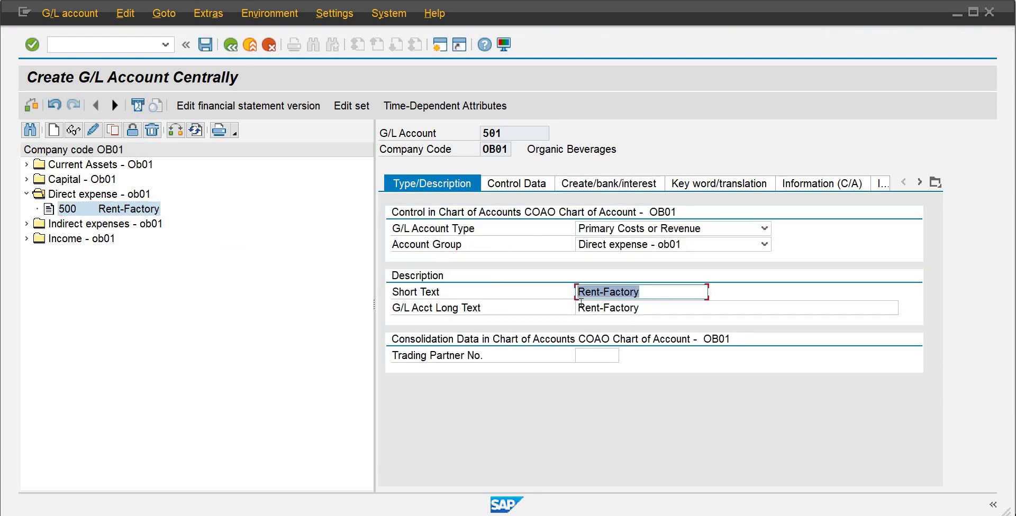
pyautogui.write('Labour')
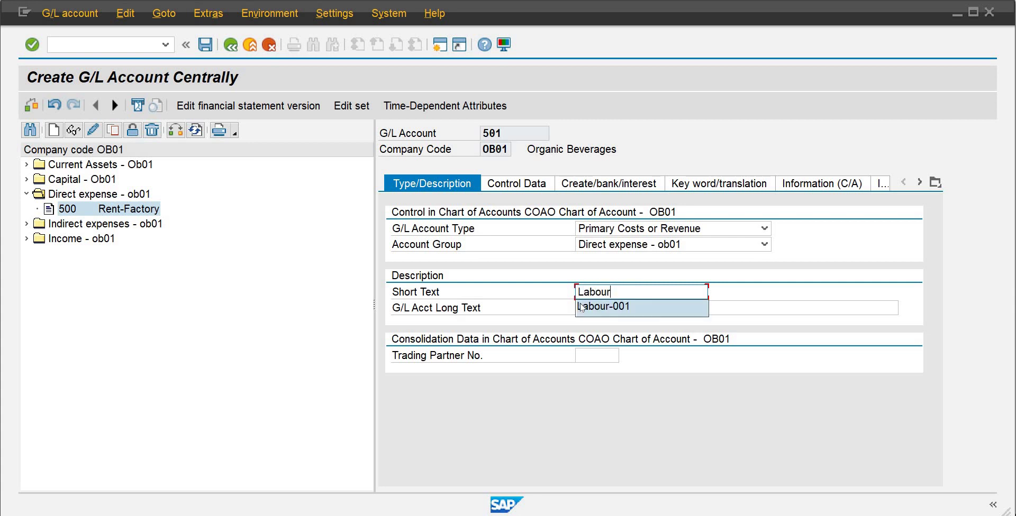
pyautogui.click(579, 305)
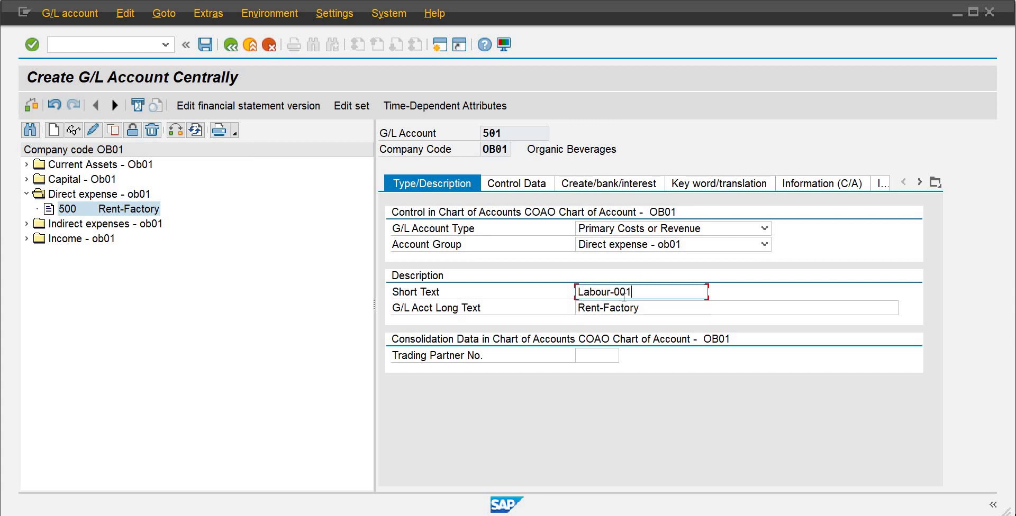
pyautogui.moveTo(633, 294); pyautogui.dragTo(562, 297)
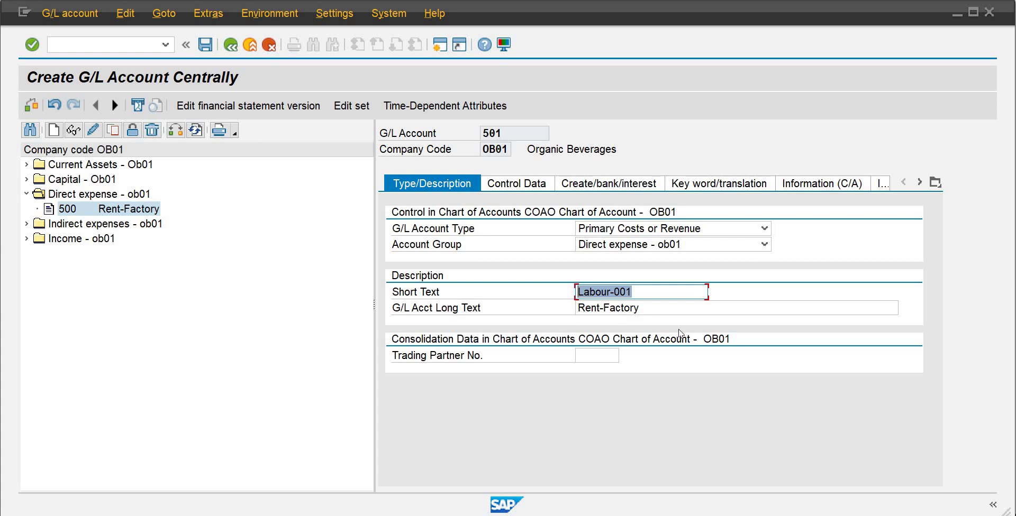
pyautogui.hotkey('ctrl', 'c')
pyautogui.press('Tab')
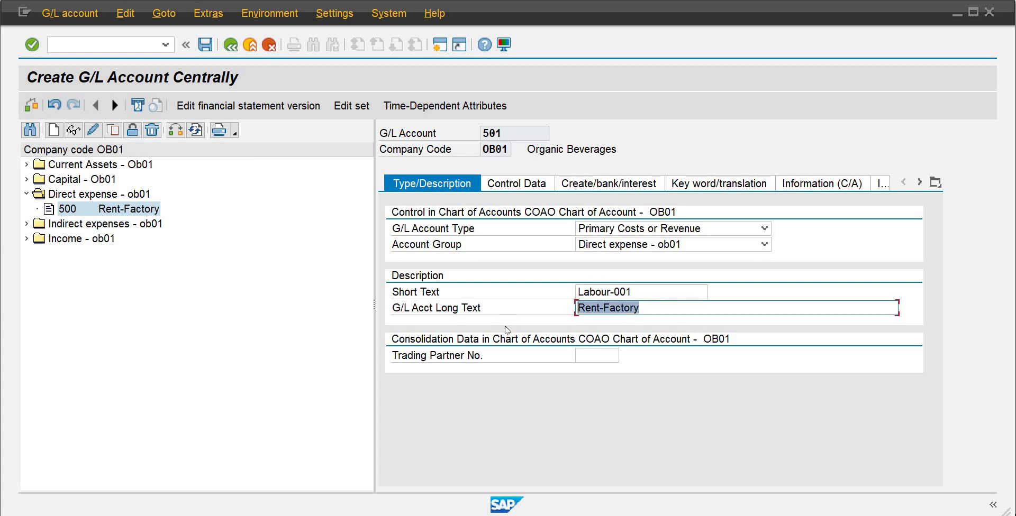
pyautogui.hotkey('ctrl', 'v')
pyautogui.press('Return')
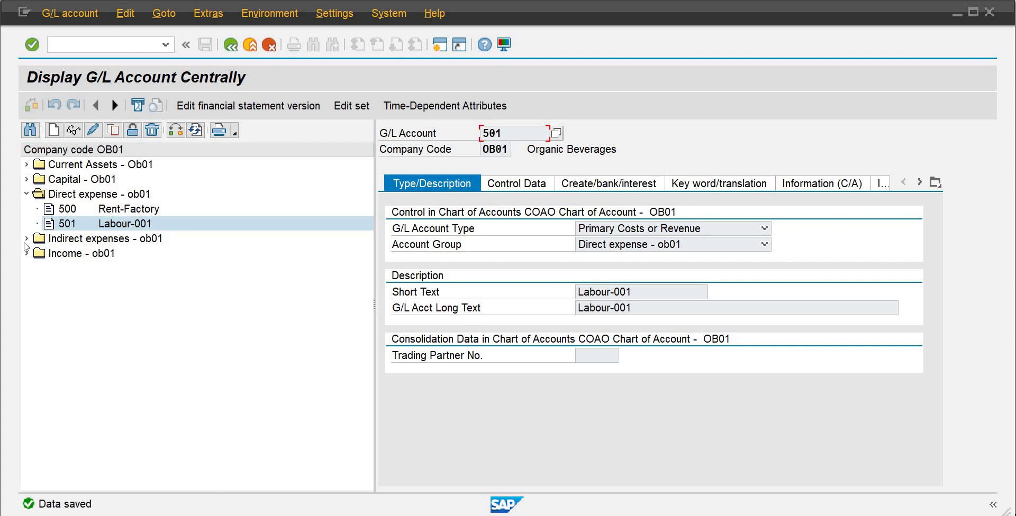
# Copy G/L account 600 Expenses-Cash from the indirect expenses group to a new G/L account 601 in company code OB01
pyautogui.click(221, 276)
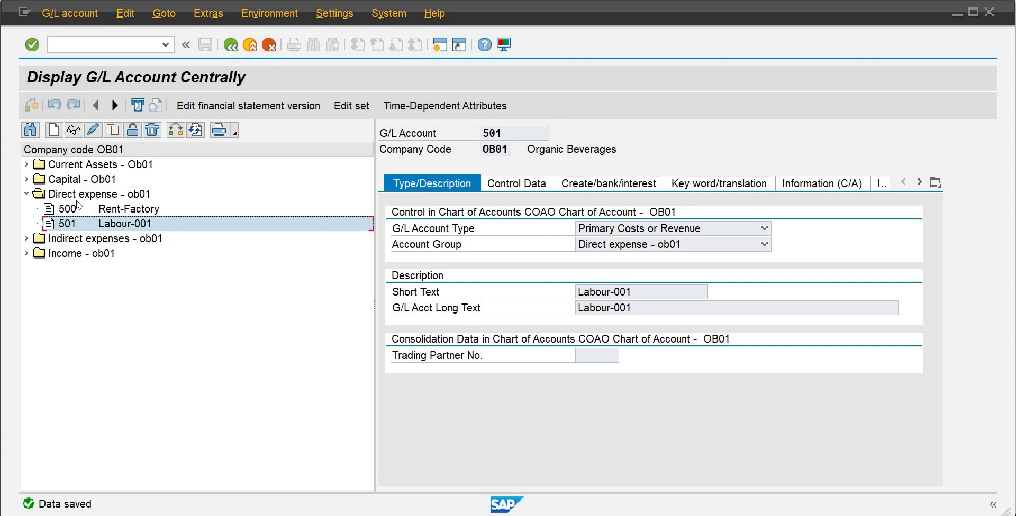
pyautogui.click(78, 181)
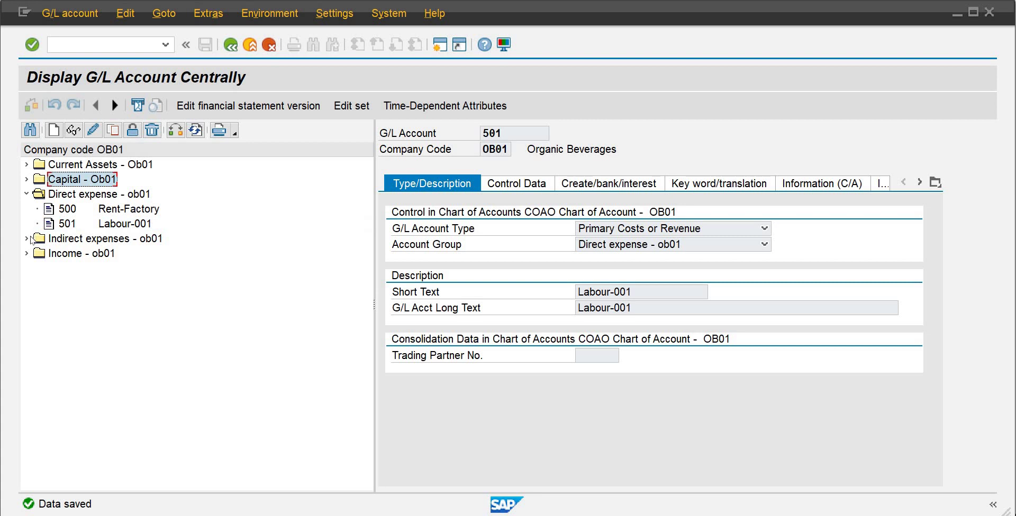
pyautogui.click(28, 239)
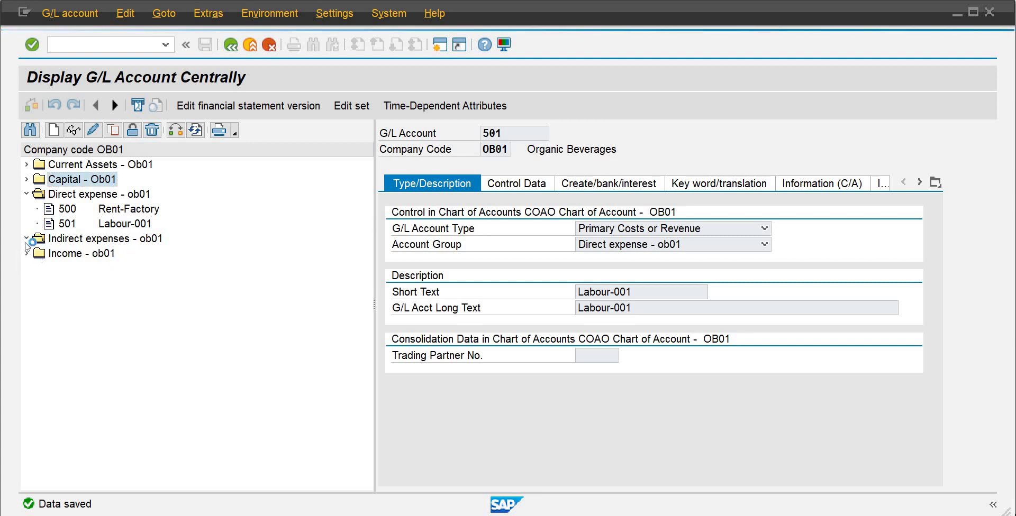
pyautogui.click(127, 253)
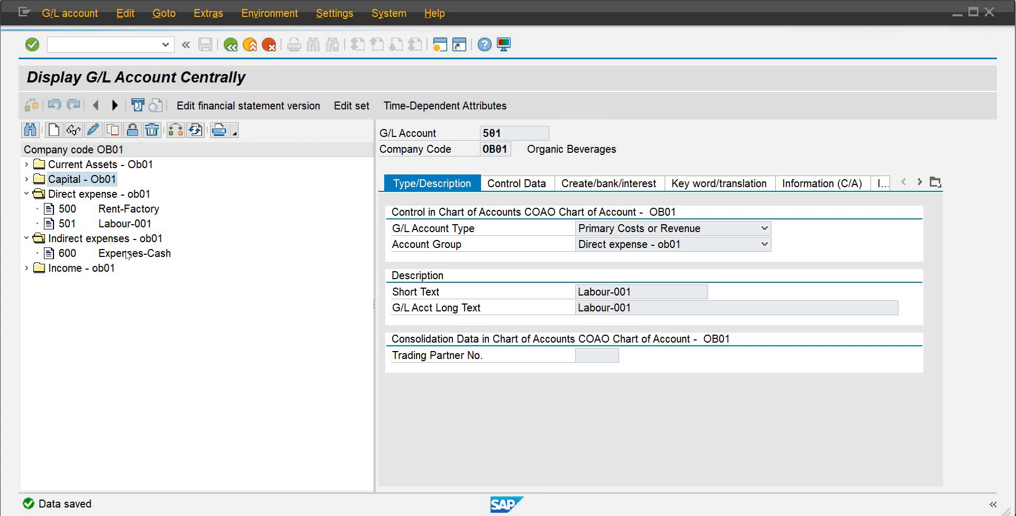
pyautogui.click(111, 134)
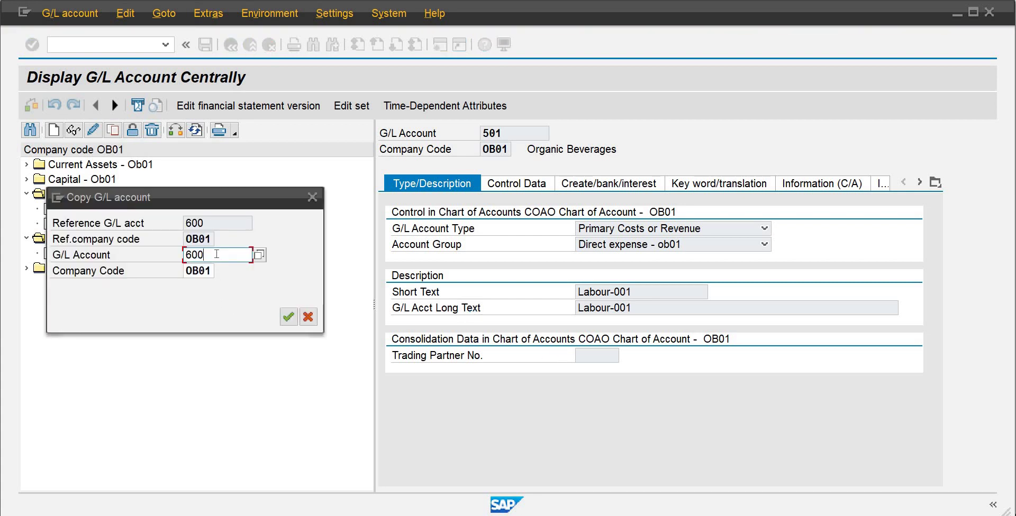
pyautogui.press('BackSpace')
pyautogui.write('1')
pyautogui.press('Return')
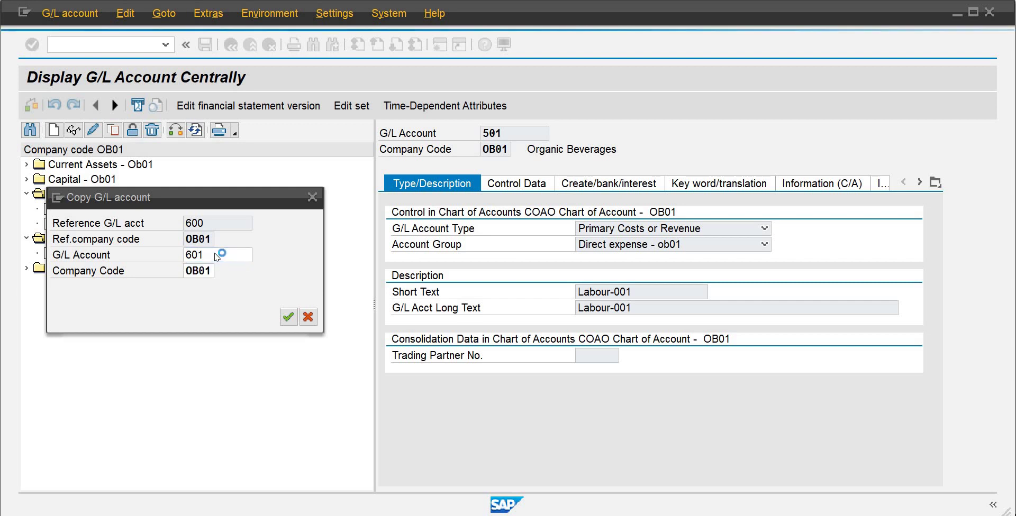
pyautogui.click(289, 317)
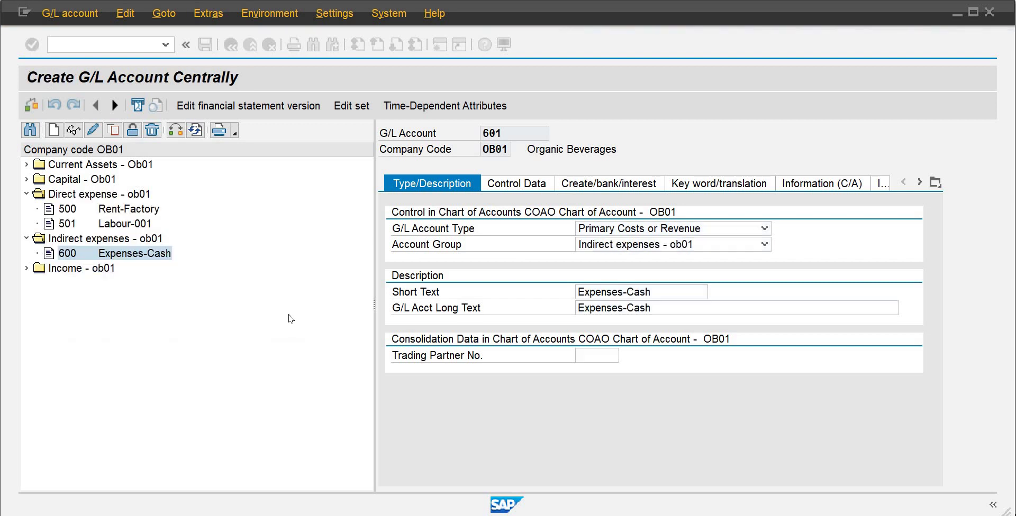
# Enter Stationary as both the short text and the long text of G/L account 601
pyautogui.moveTo(654, 293); pyautogui.dragTo(504, 323)
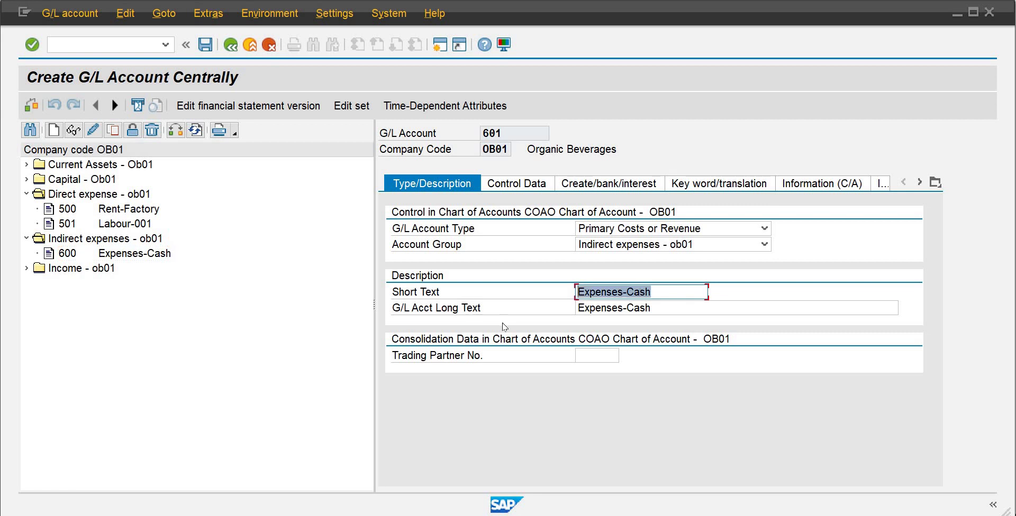
pyautogui.write('Sta')
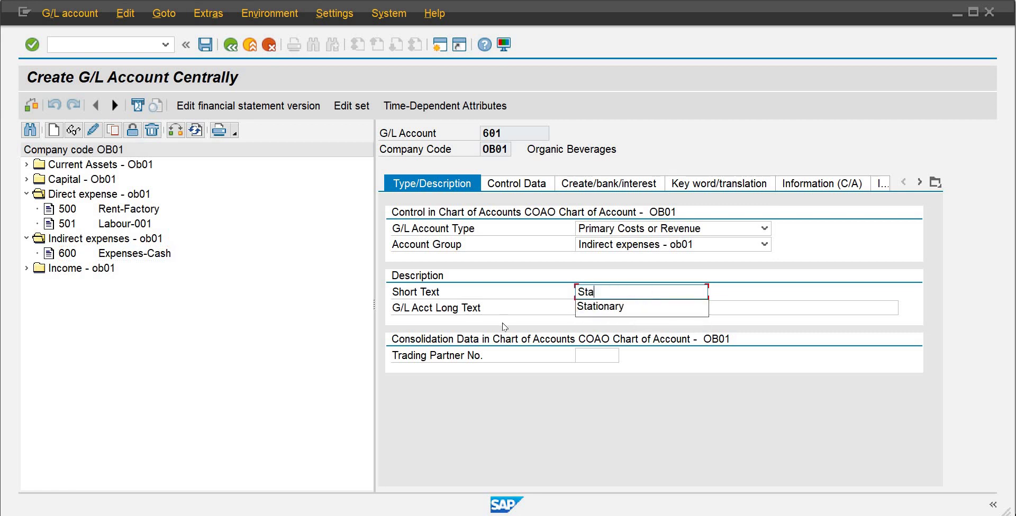
pyautogui.write('tio')
pyautogui.press('Down')
pyautogui.press('Tab')
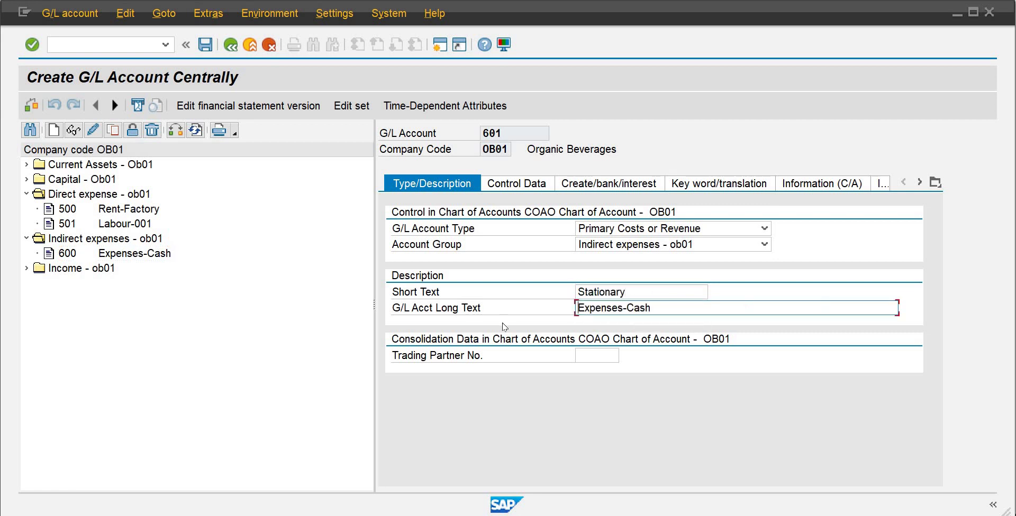
pyautogui.press('Delete')
pyautogui.press('Delete')
pyautogui.press('Delete')
pyautogui.press('Delete')
pyautogui.press('Delete')
pyautogui.press('Delete')
pyautogui.press('Delete')
pyautogui.press('Delete')
pyautogui.press('Delete')
pyautogui.press('Delete')
pyautogui.press('Delete')
pyautogui.press('Delete')
pyautogui.press('Delete')
pyautogui.write('Sta')
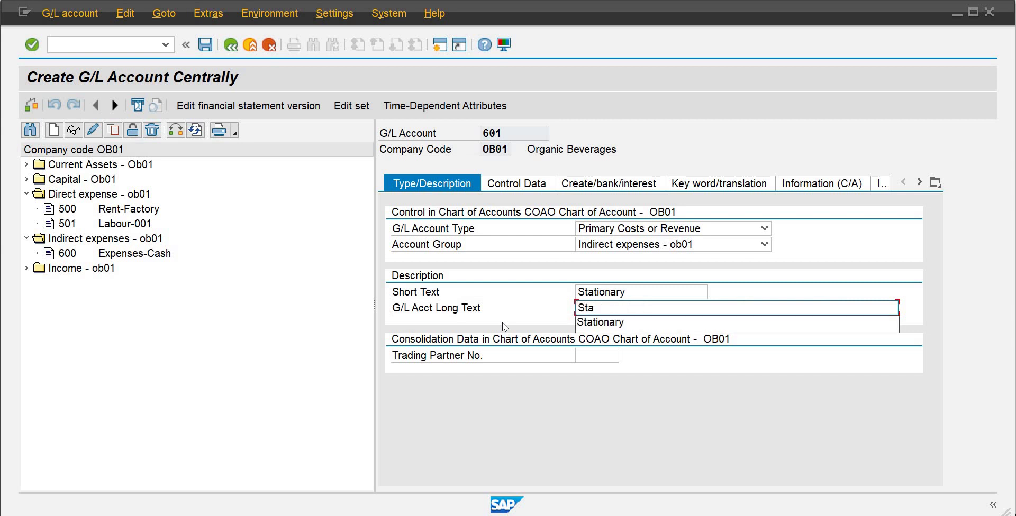
pyautogui.write('tionary')
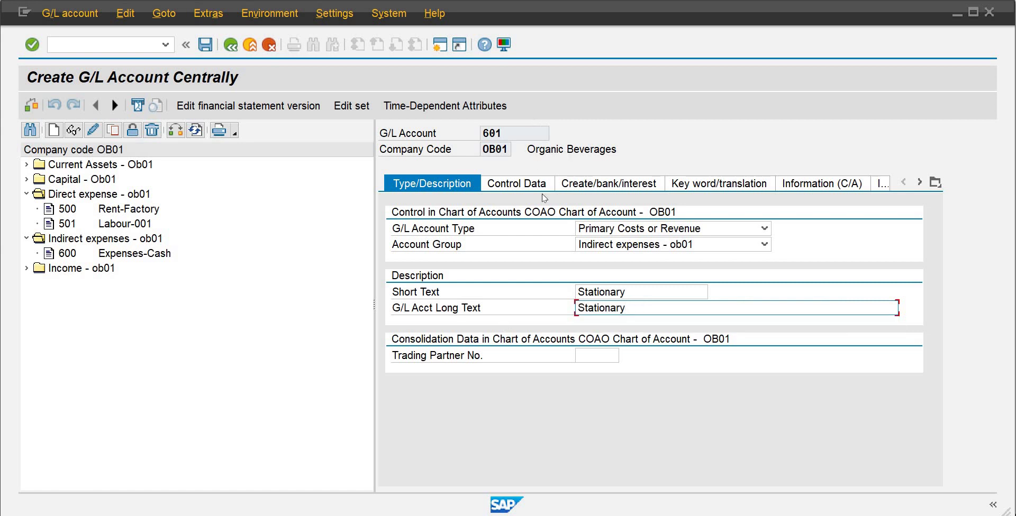
pyautogui.press('Return')
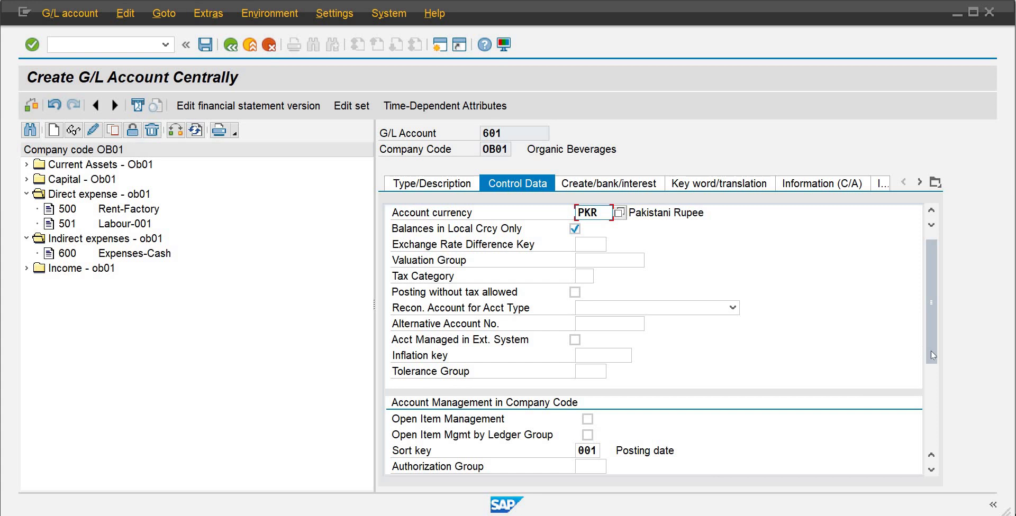
# Choose the cost element category for G/L account 601 in its control data
pyautogui.moveTo(931, 350); pyautogui.dragTo(932, 433)
pyautogui.click(589, 354)
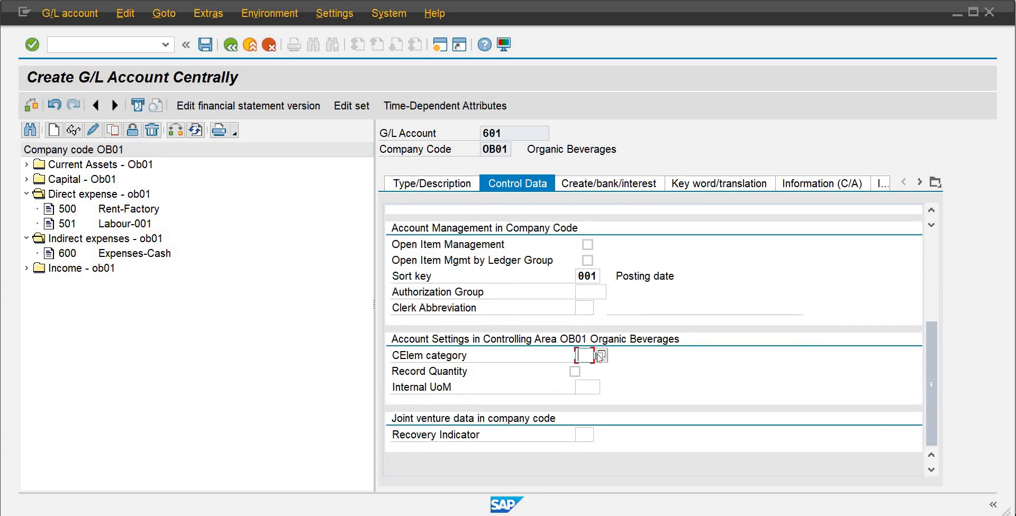
pyautogui.click(600, 357)
# Assign field status group YB04 Cost accounts to G/L account 601
pyautogui.click(625, 185)
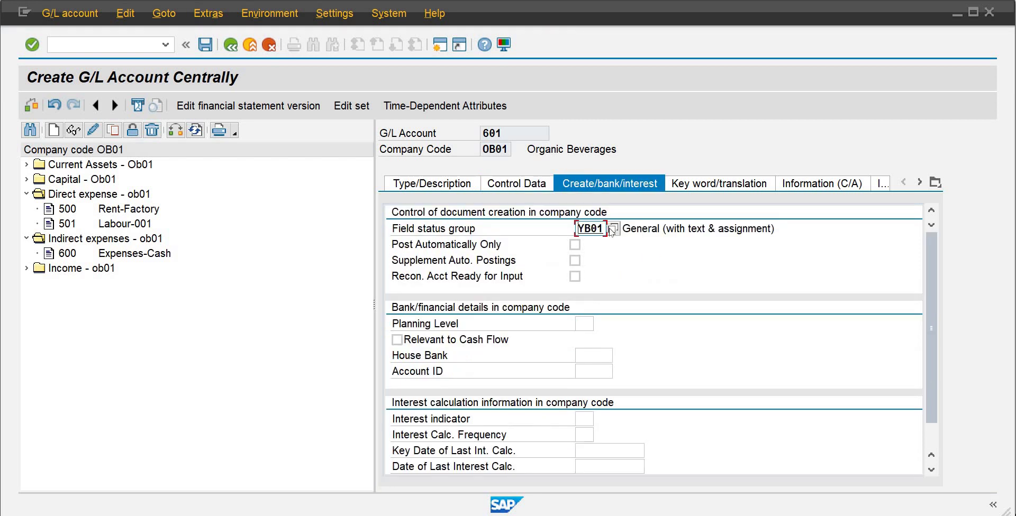
pyautogui.press('BackSpace')
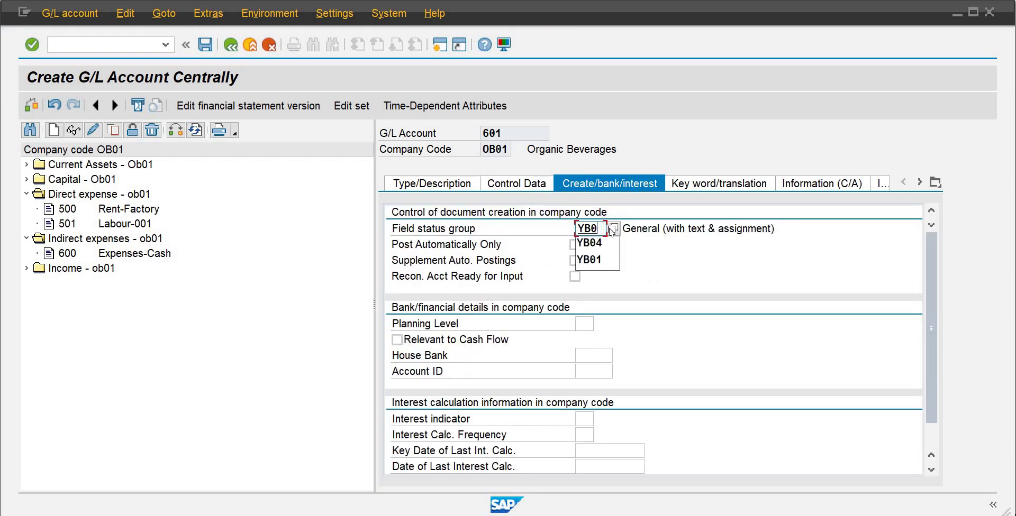
pyautogui.write('4')
pyautogui.press('Return')
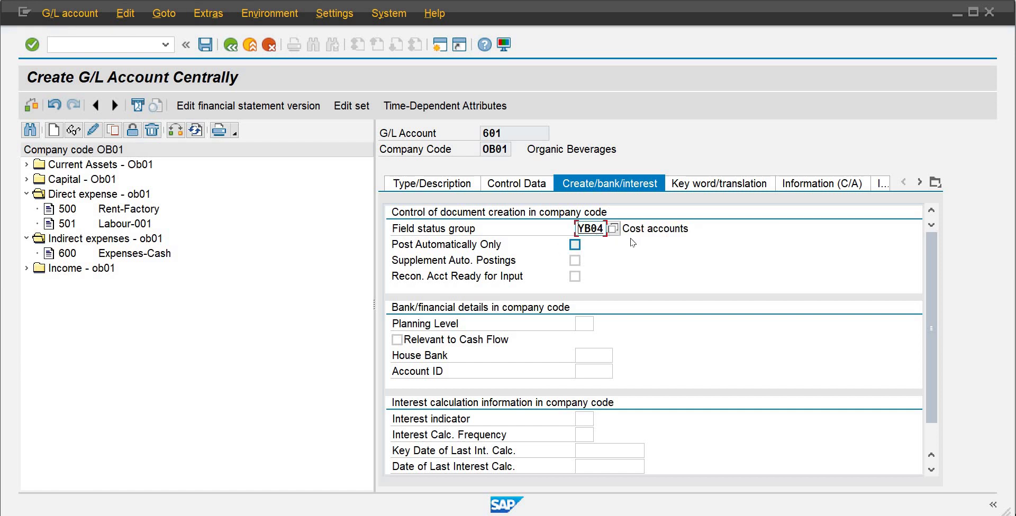
# Set the sort key of G/L account 601 to 008 Cost center and save the account
pyautogui.click(528, 185)
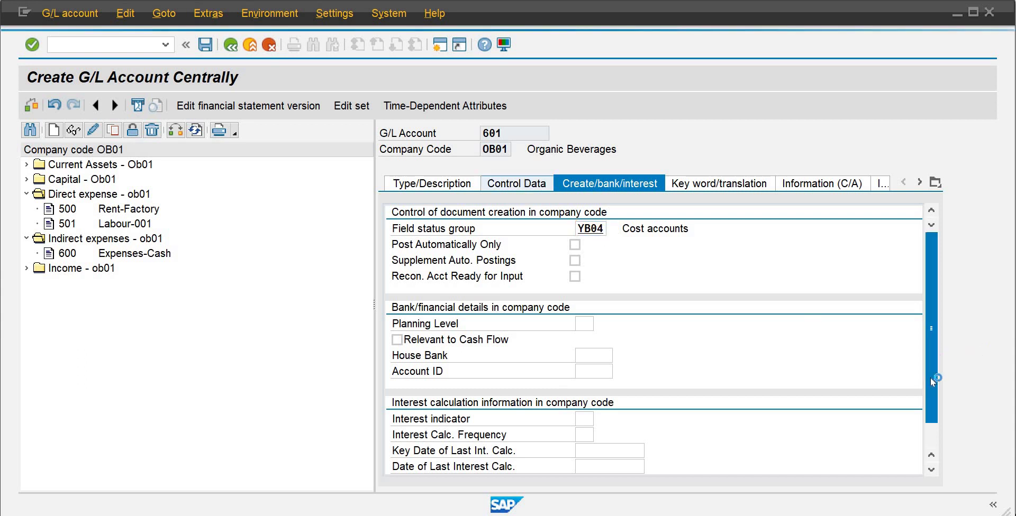
pyautogui.moveTo(932, 378); pyautogui.dragTo(931, 391)
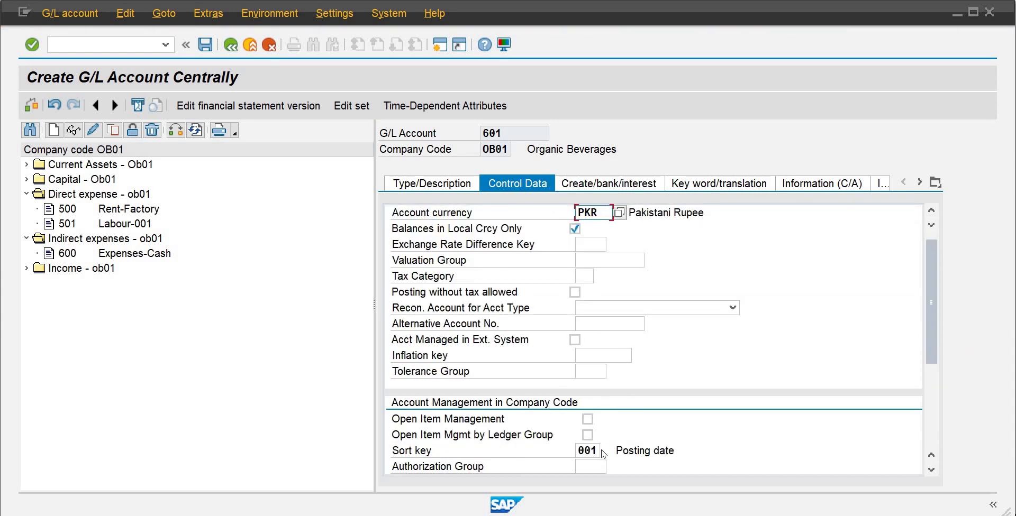
pyautogui.click(599, 450)
pyautogui.press('BackSpace')
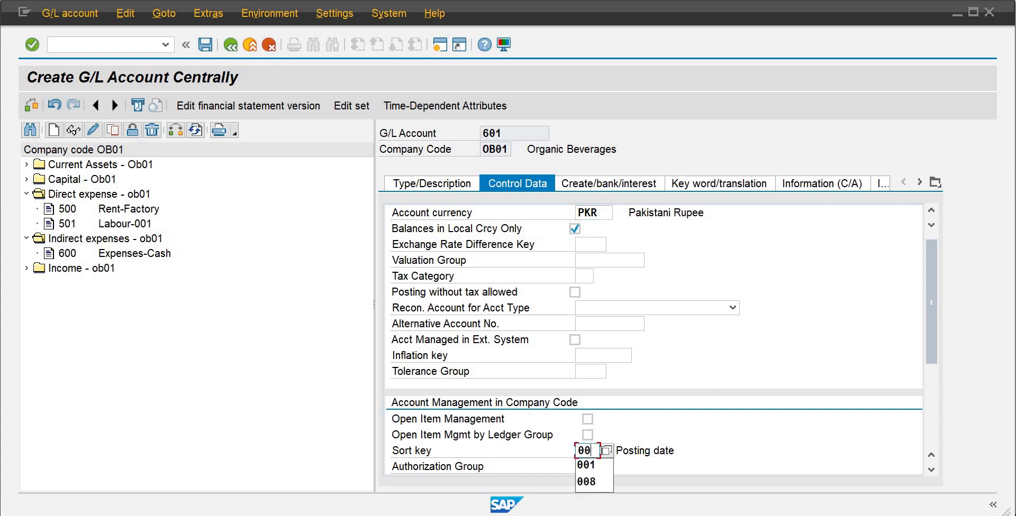
pyautogui.write('8')
pyautogui.press('Return')
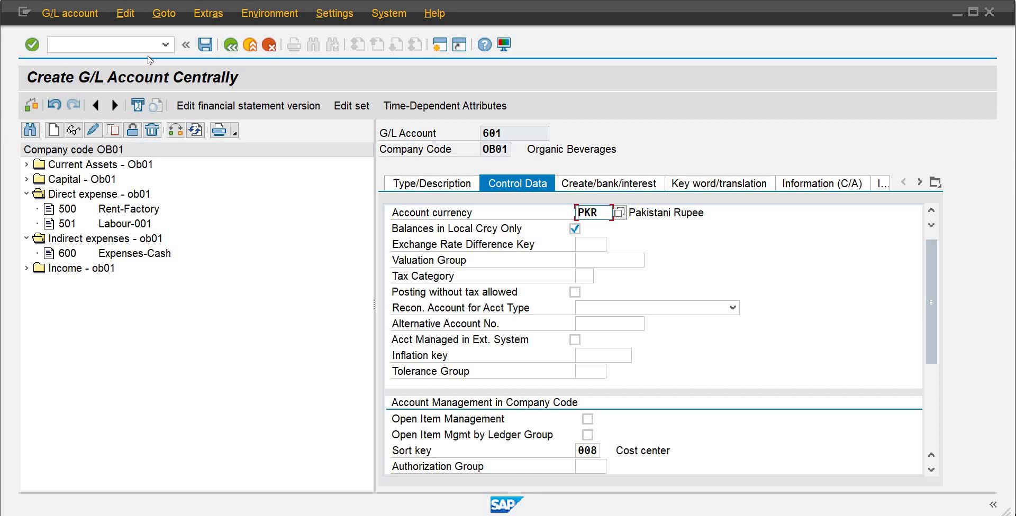
pyautogui.click(206, 45)
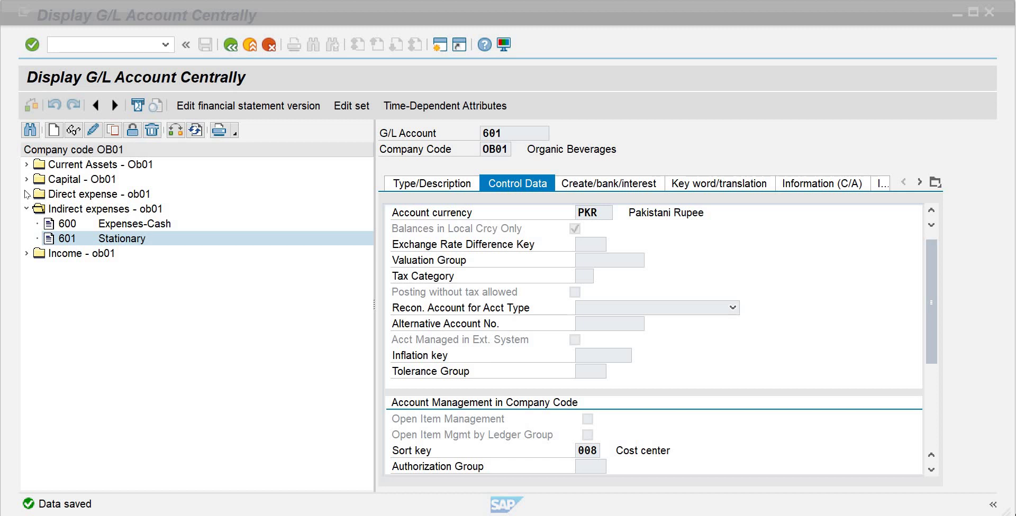
# Set the sort key of G/L account 500 Rent-Factory under Direct expense to 008 Cost center and save the change
pyautogui.doubleClick(91, 201)
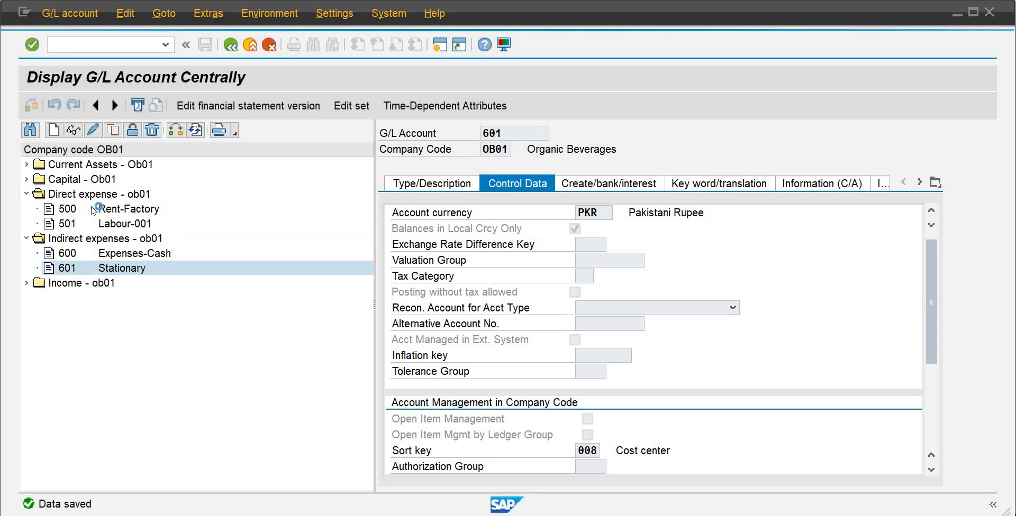
pyautogui.click(120, 213)
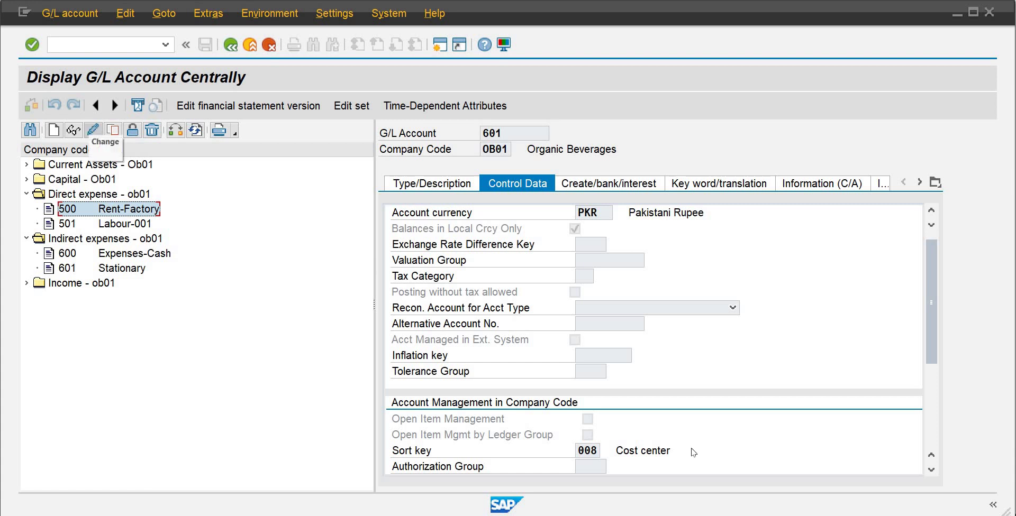
pyautogui.click(94, 131)
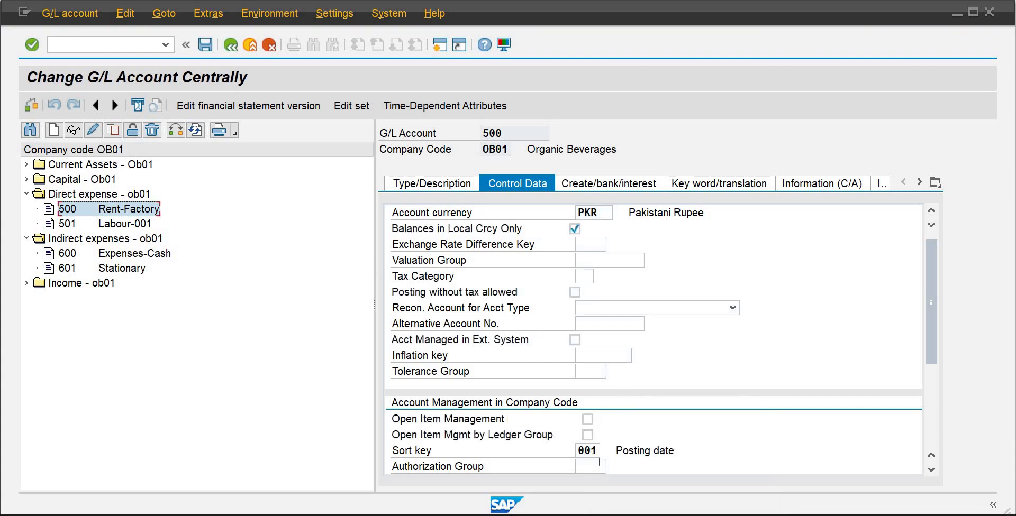
pyautogui.click(599, 457)
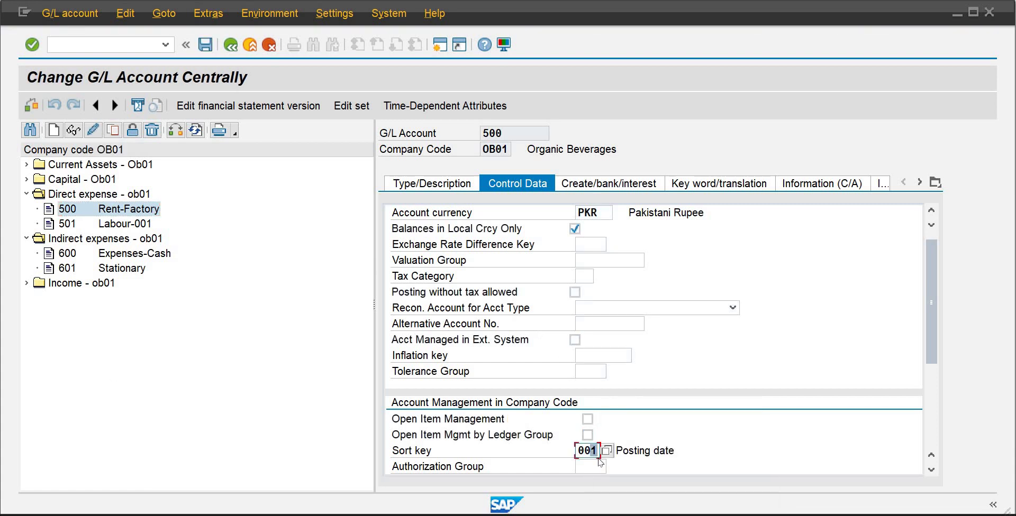
pyautogui.write('8')
pyautogui.press('Return')
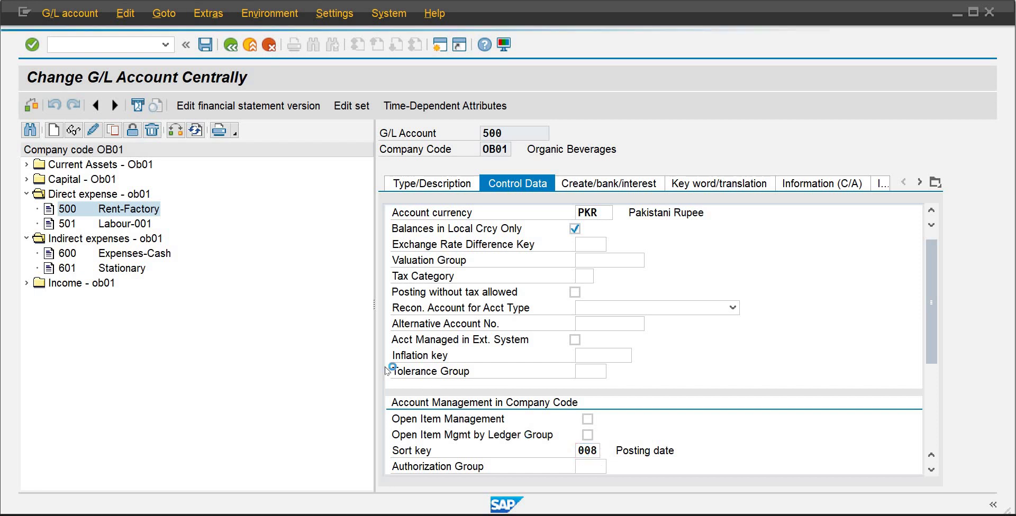
pyautogui.doubleClick(115, 227)
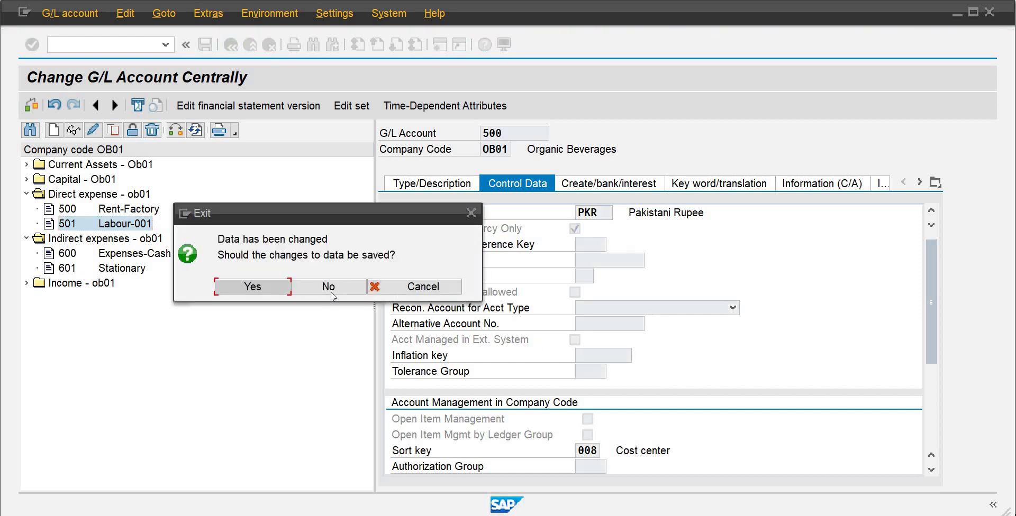
pyautogui.click(397, 284)
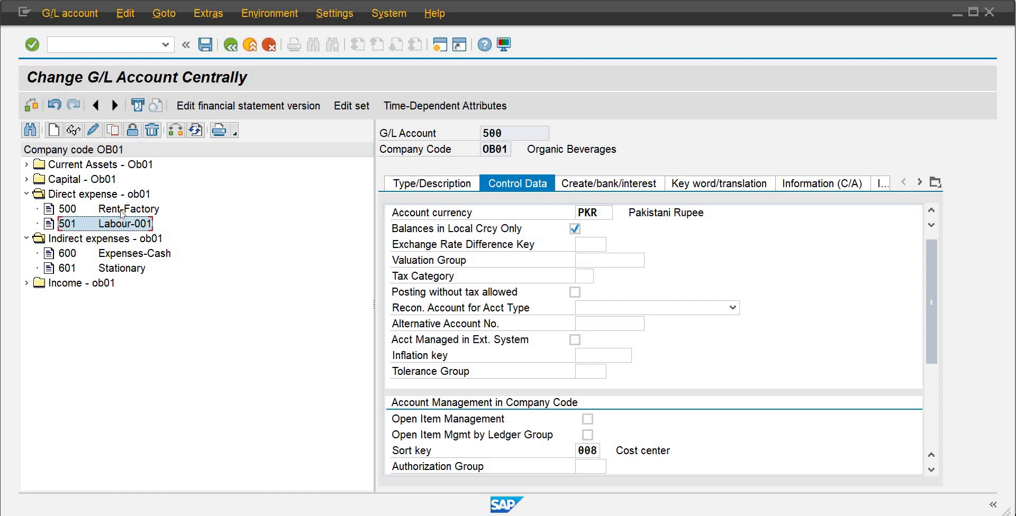
pyautogui.click(94, 131)
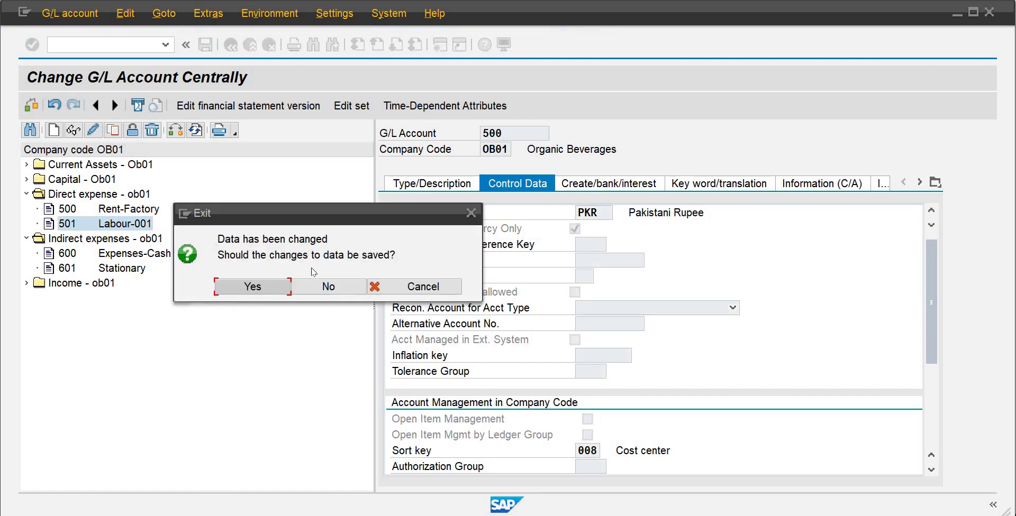
pyautogui.click(256, 290)
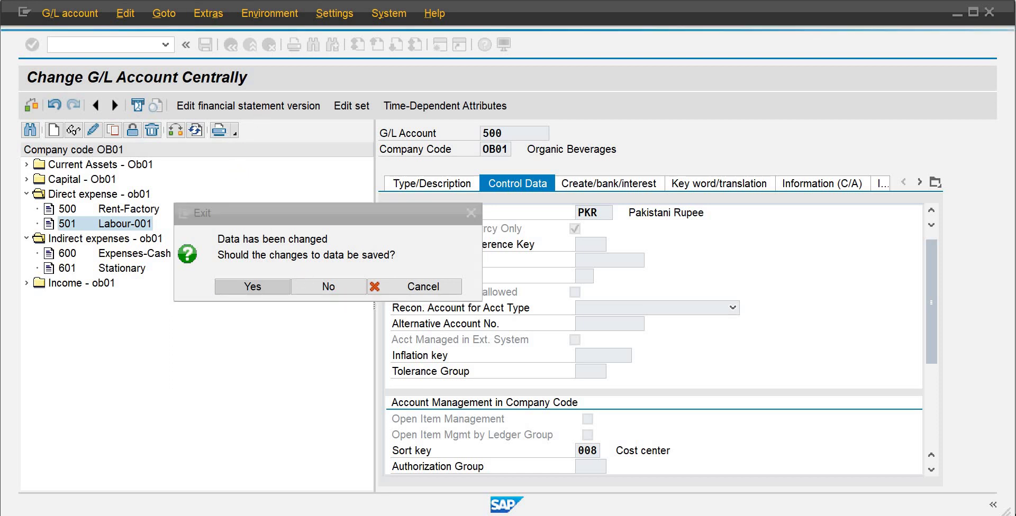
# Change the sort key of G/L account 501 Labour-001 to 008 Cost center and save the account
pyautogui.click(93, 130)
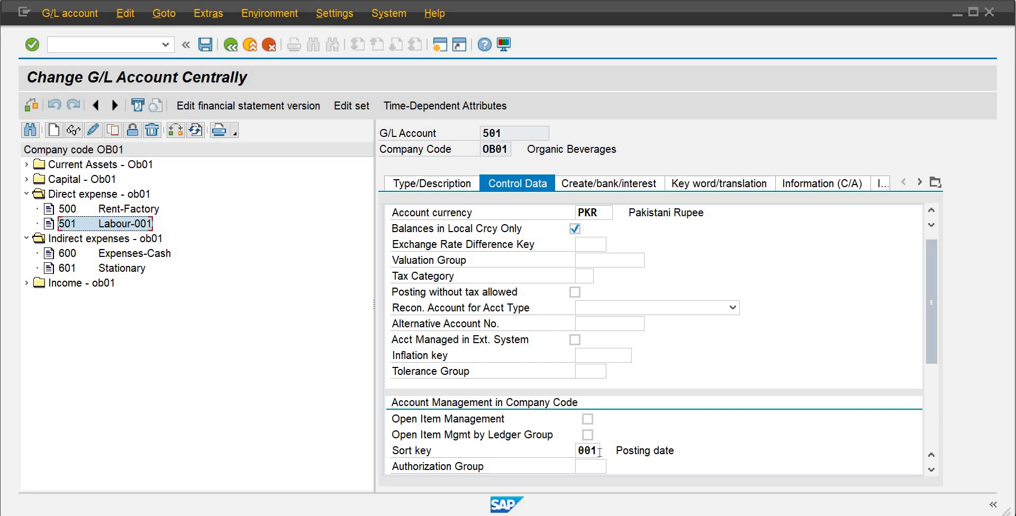
pyautogui.click(600, 452)
pyautogui.press('BackSpace')
pyautogui.write('8')
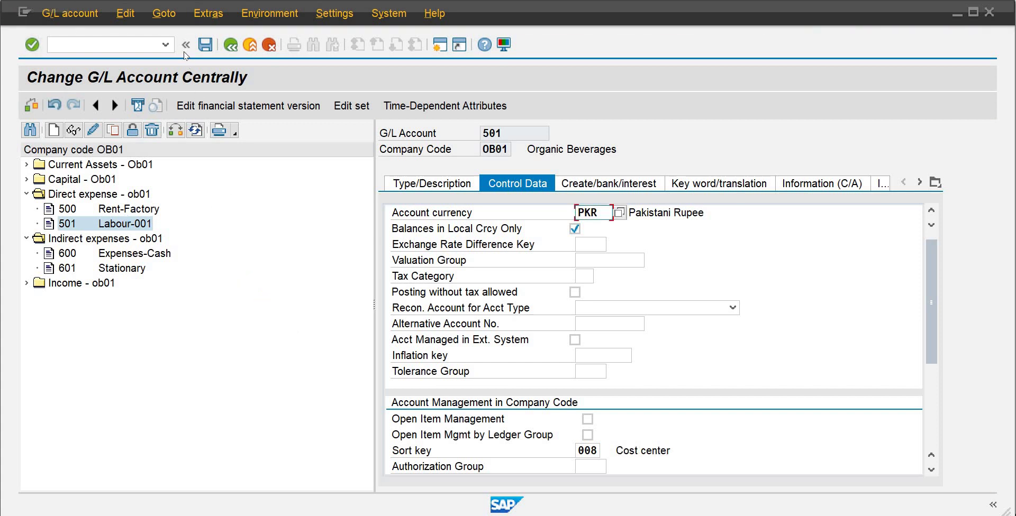
pyautogui.click(205, 45)
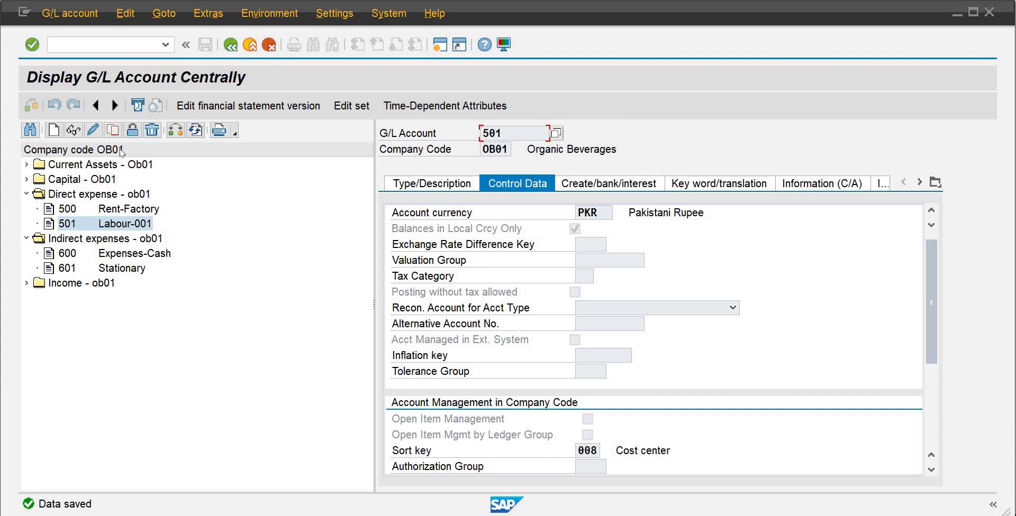
# Check the field status group and G/L account type of account 501, and return to the SAP Easy Access screen
pyautogui.click(603, 187)
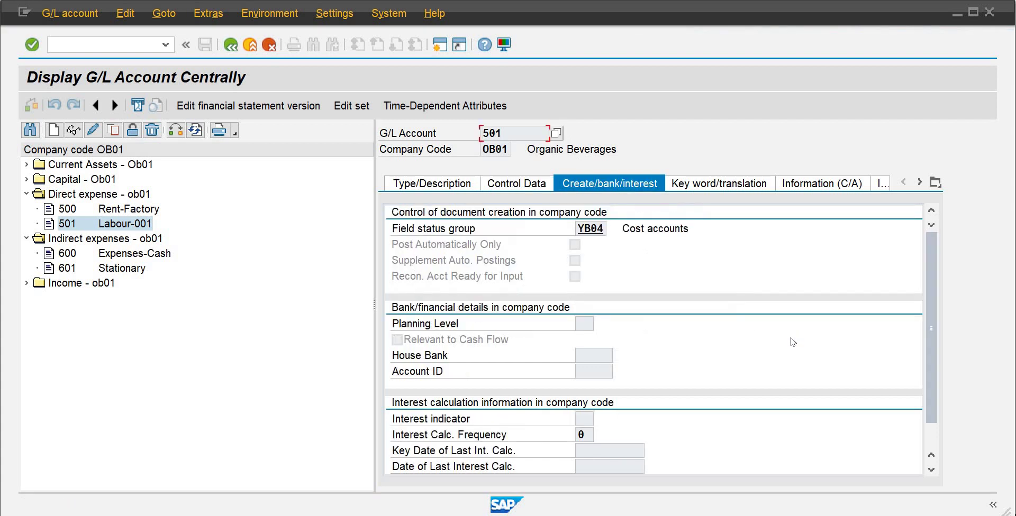
pyautogui.click(461, 181)
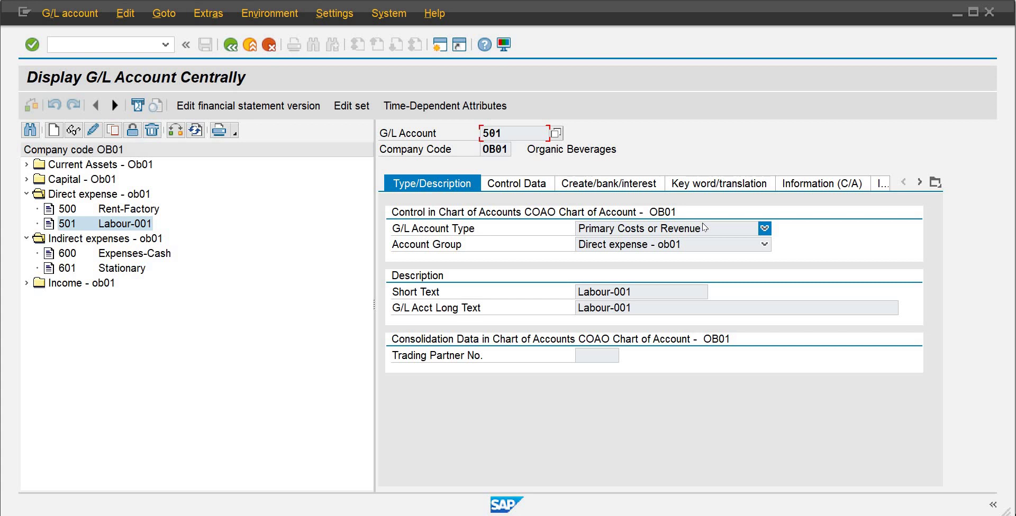
pyautogui.click(72, 43)
pyautogui.write('/')
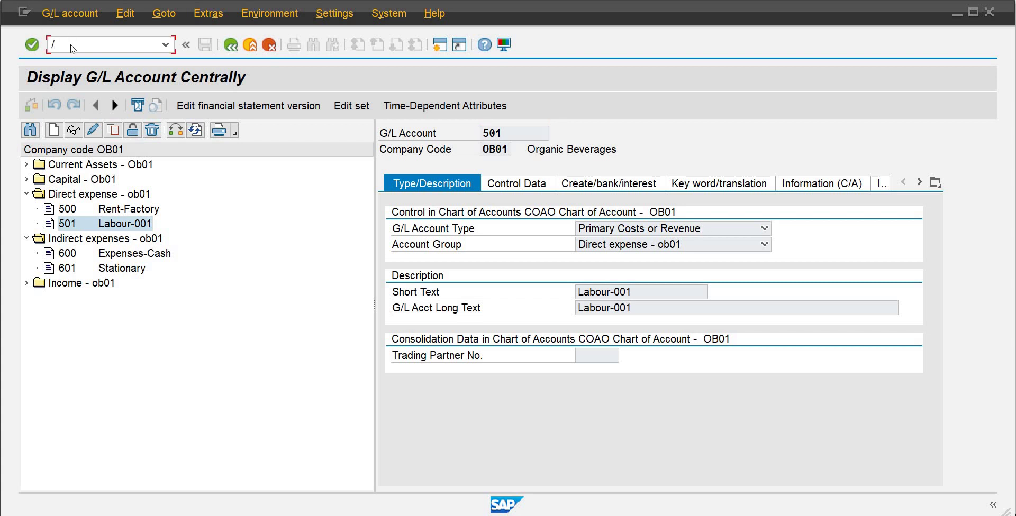
pyautogui.write('n')
pyautogui.press('Return')
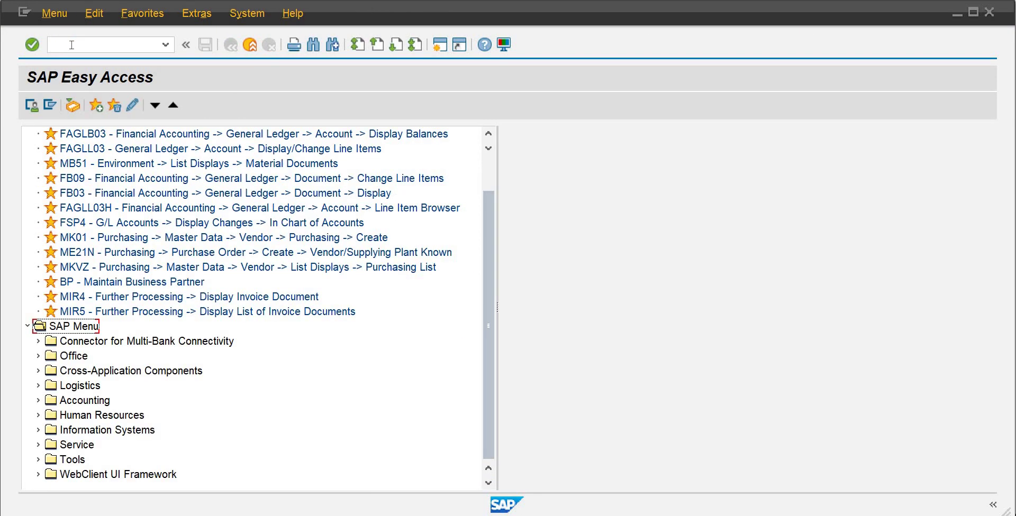
# Display the list of all cost centers in controlling area OB01 with transaction KS13
pyautogui.click(61, 44)
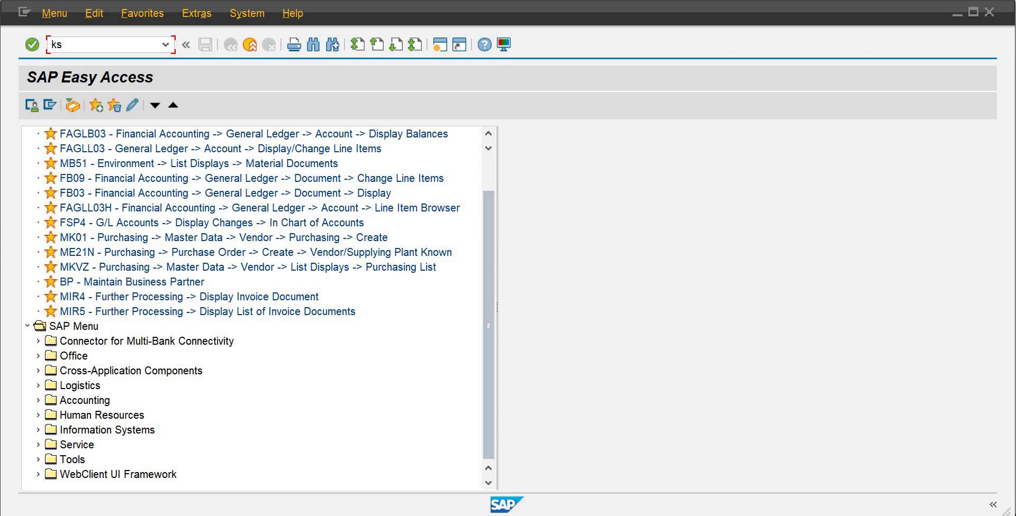
pyautogui.press('Return')
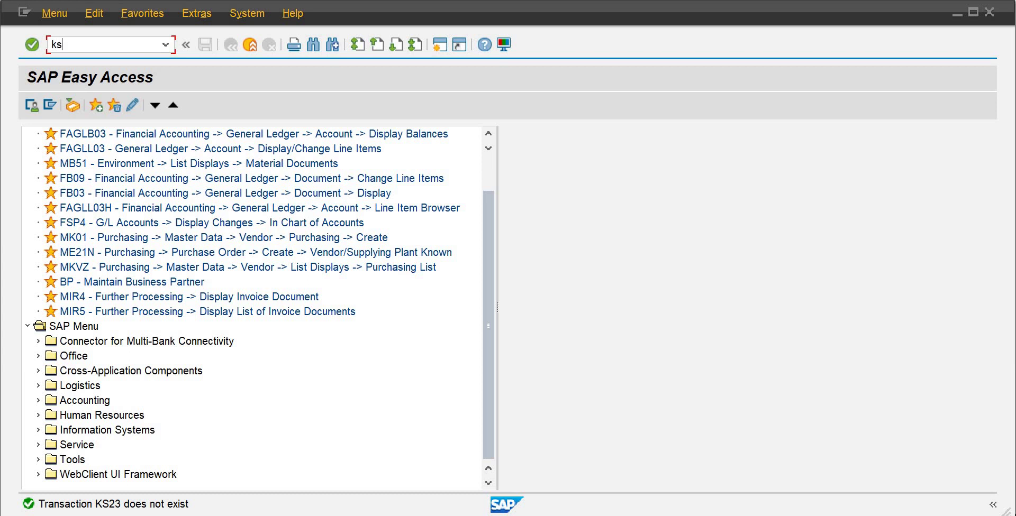
pyautogui.write('ks13')
pyautogui.press('Return')
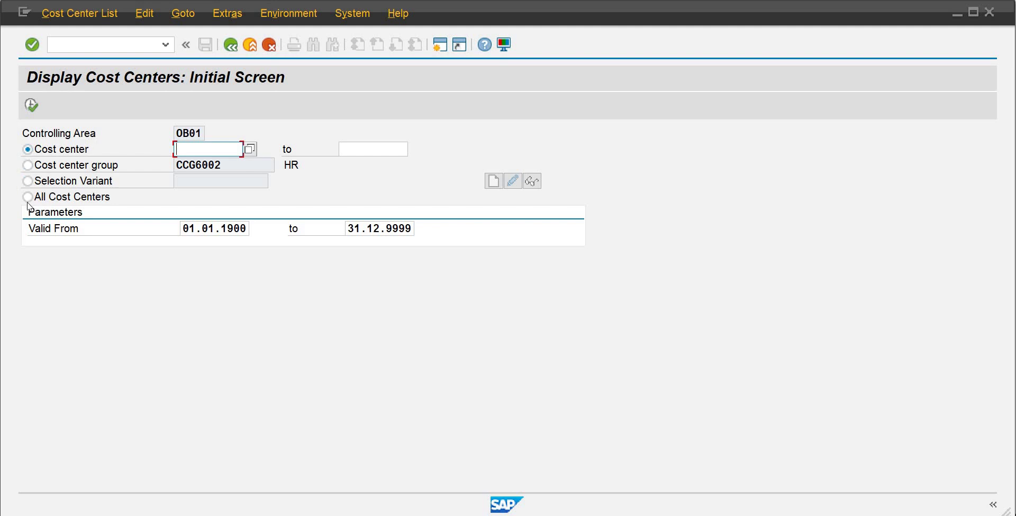
pyautogui.click(59, 198)
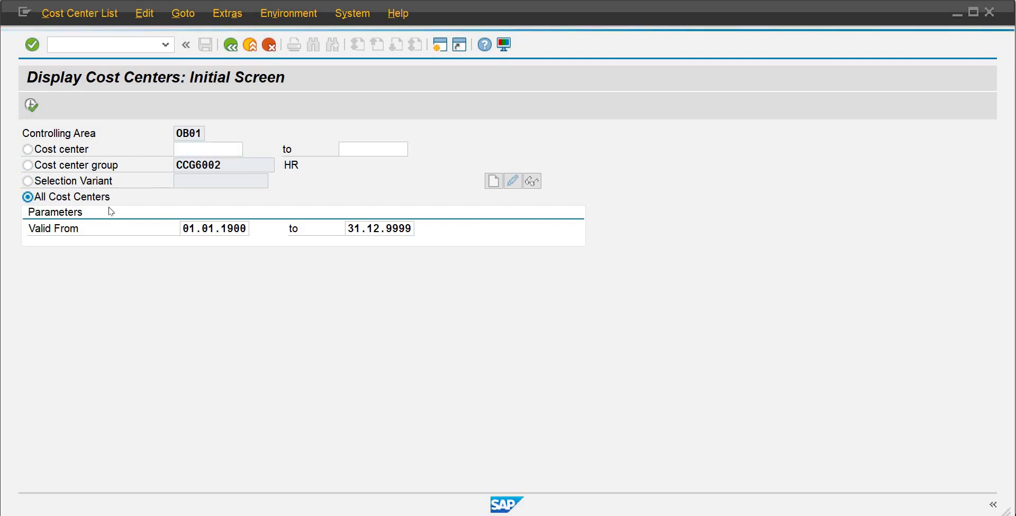
pyautogui.click(30, 106)
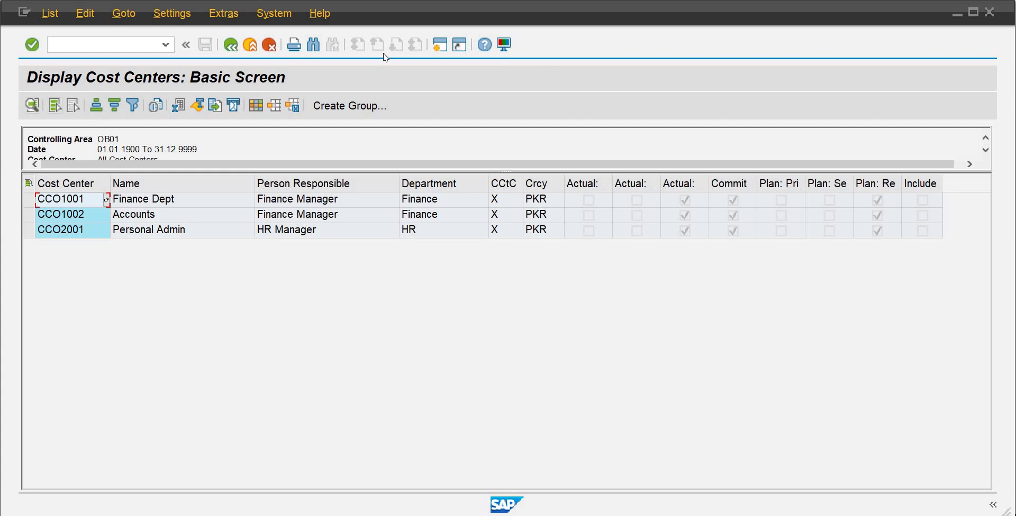
# In a new session, list all cost elements of controlling area OB01 with transaction KA23 and enlarge the list's header area
pyautogui.click(456, 44)
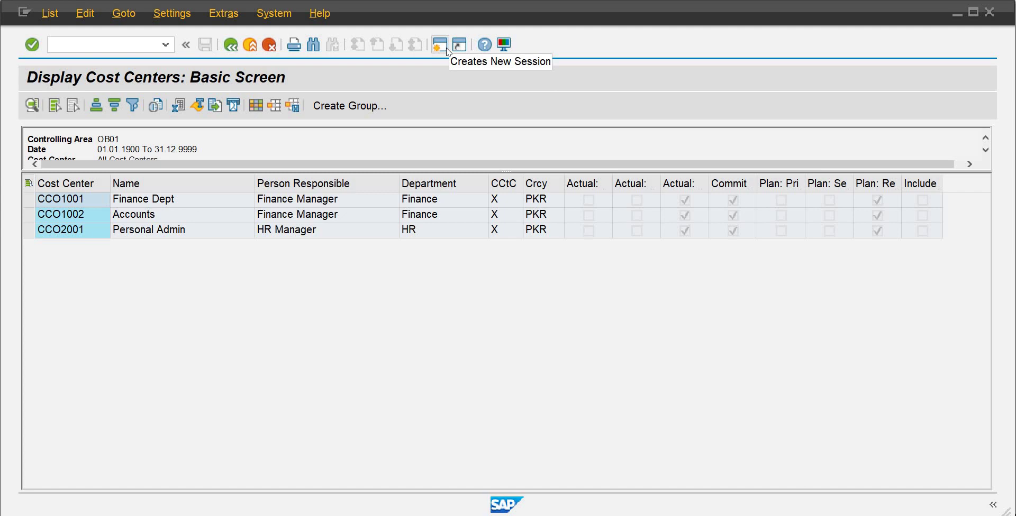
pyautogui.click(447, 49)
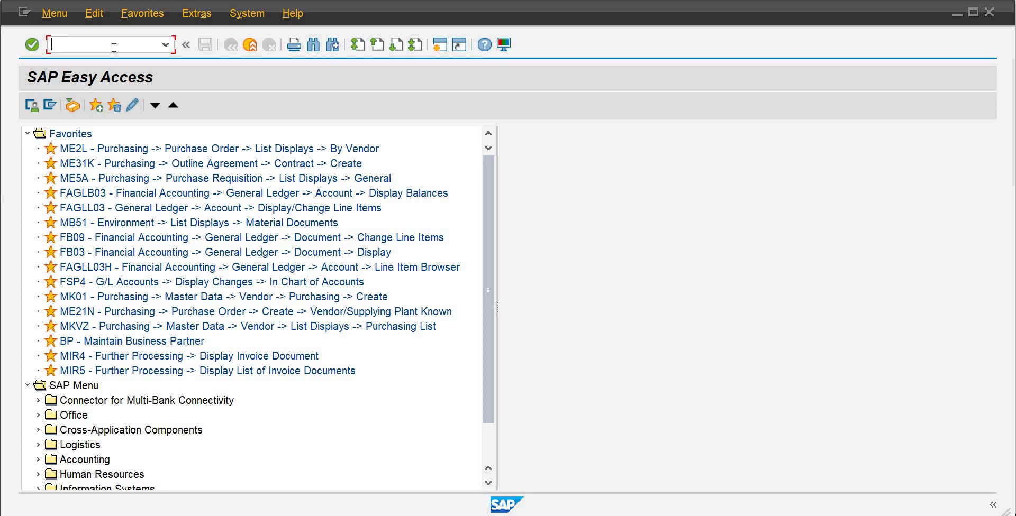
pyautogui.write('ka23')
pyautogui.press('Return')
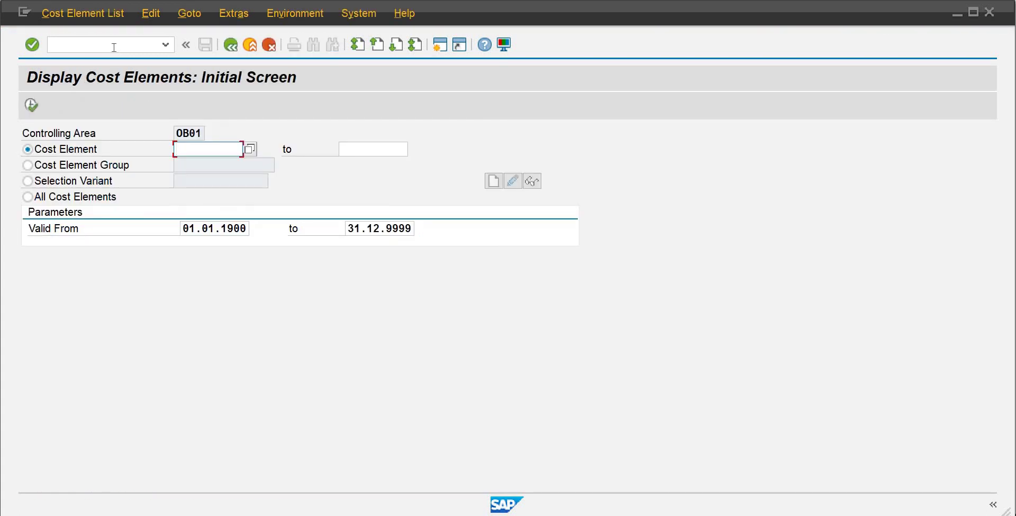
pyautogui.click(28, 197)
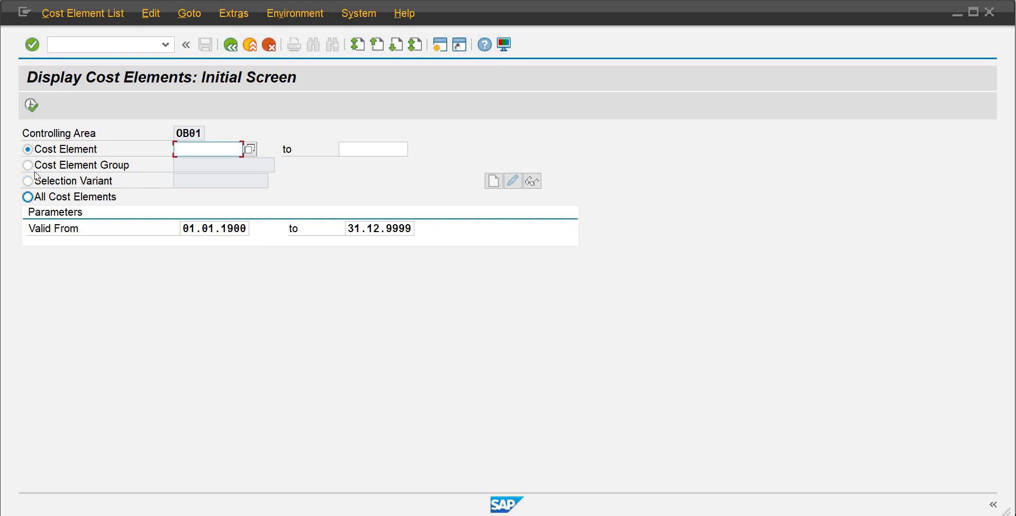
pyautogui.click(33, 106)
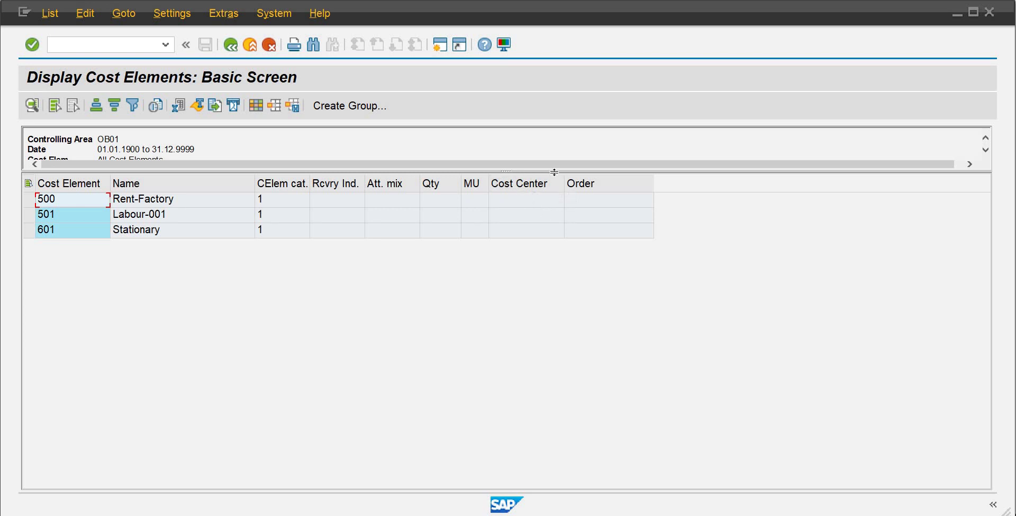
pyautogui.moveTo(554, 172); pyautogui.dragTo(551, 195)
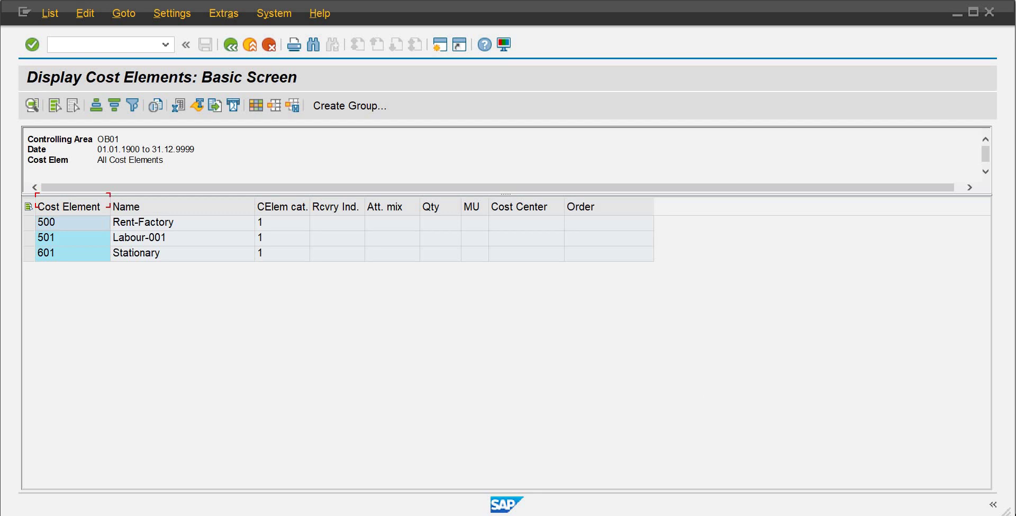
pyautogui.moveTo(499, 509)
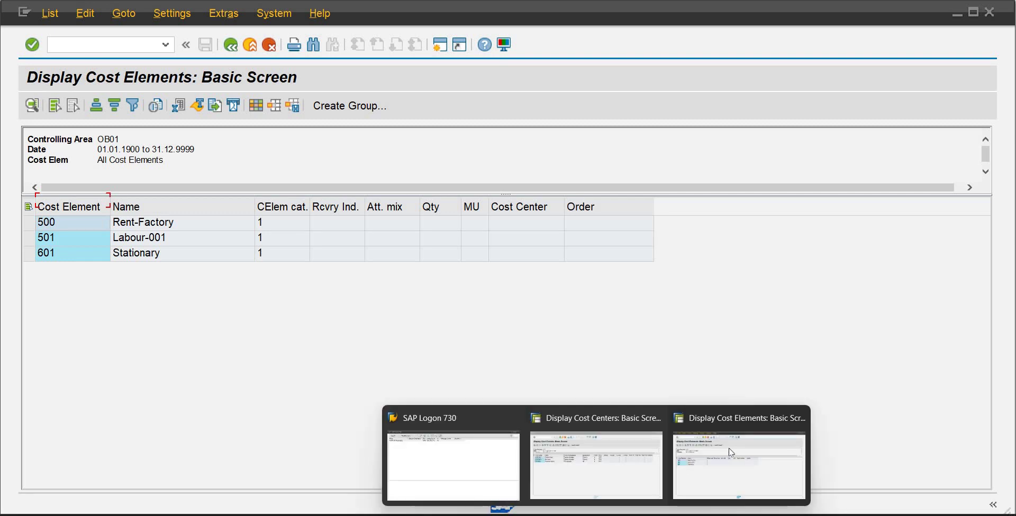
pyautogui.click(730, 475)
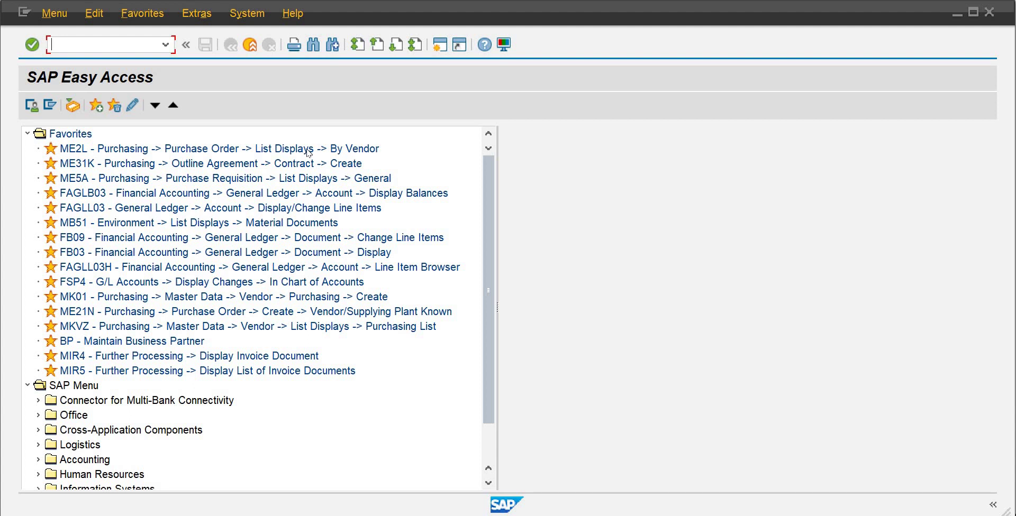
pyautogui.write('kp')
pyautogui.write('06')
pyautogui.press('Return')
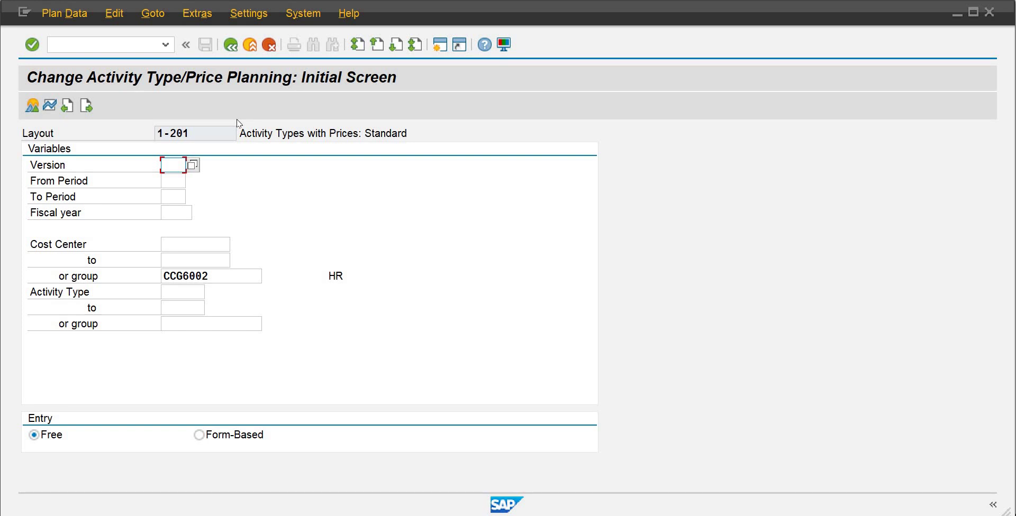
# Open the Default account assignment overview in change mode
pyautogui.click(74, 41)
pyautogui.press('Return')
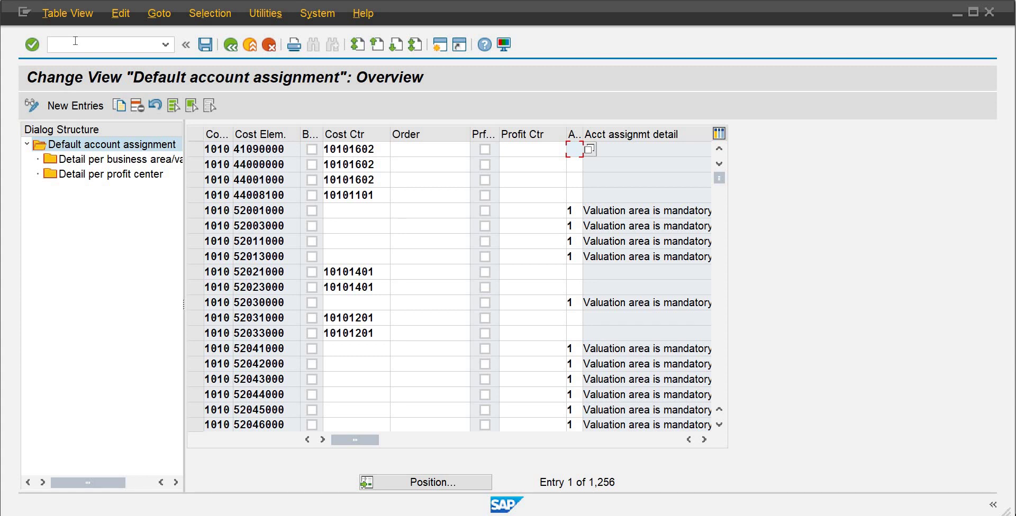
pyautogui.click(165, 45)
pyautogui.click(103, 46)
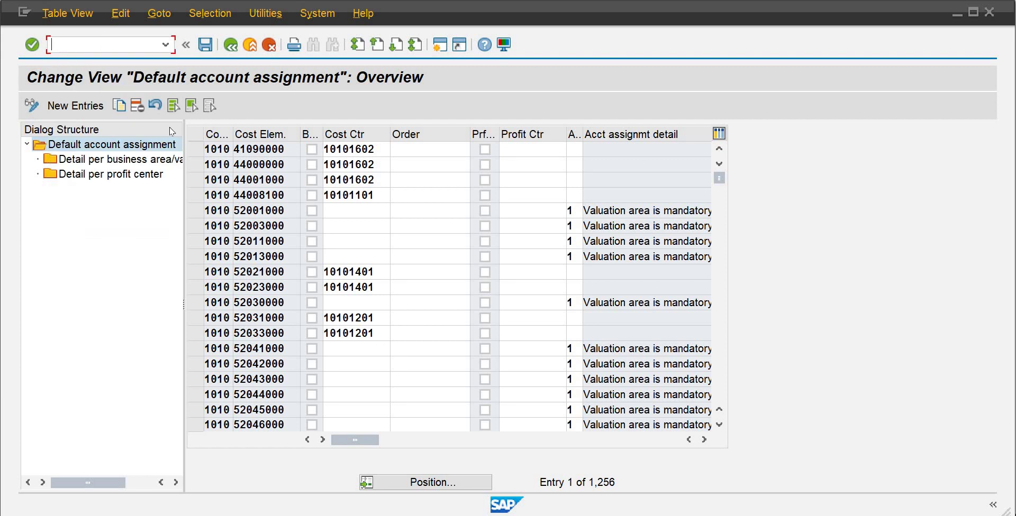
# Start a new default account assignment entry for controlling area OB01 and cost element 500
pyautogui.click(88, 107)
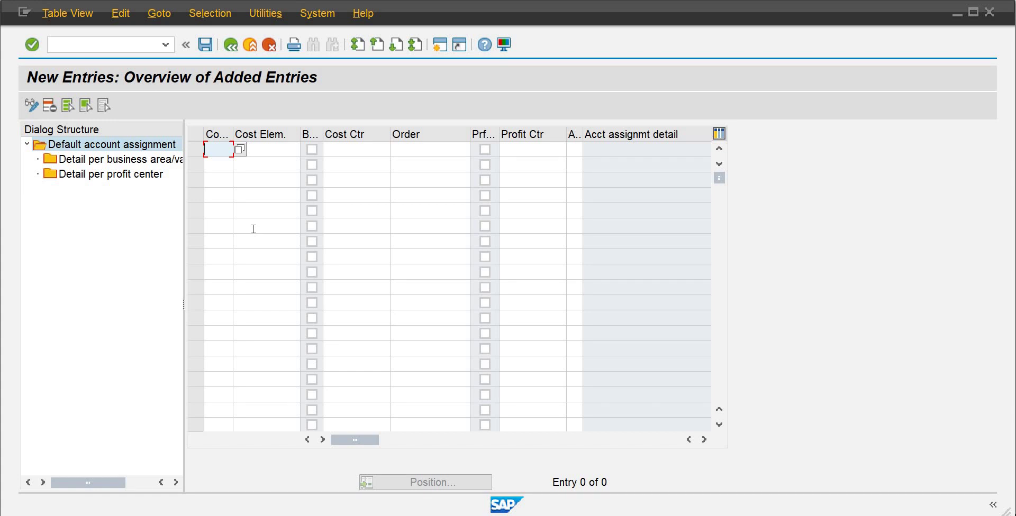
pyautogui.write('ob01')
pyautogui.press('Tab')
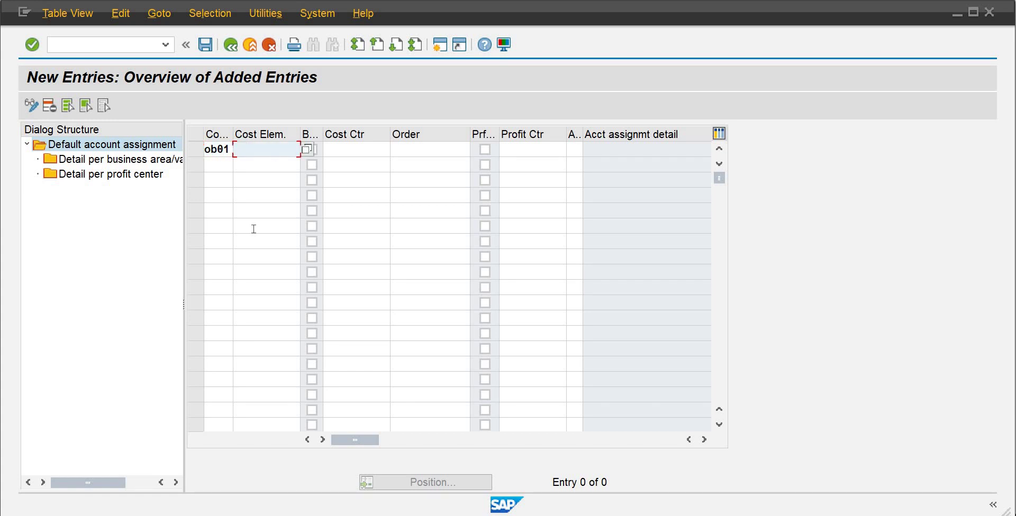
pyautogui.write('5')
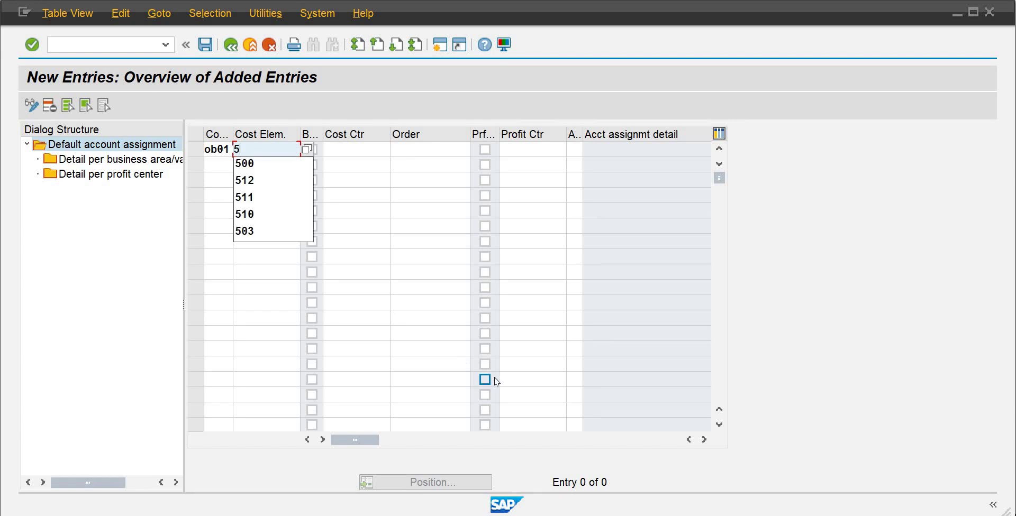
pyautogui.write('00')
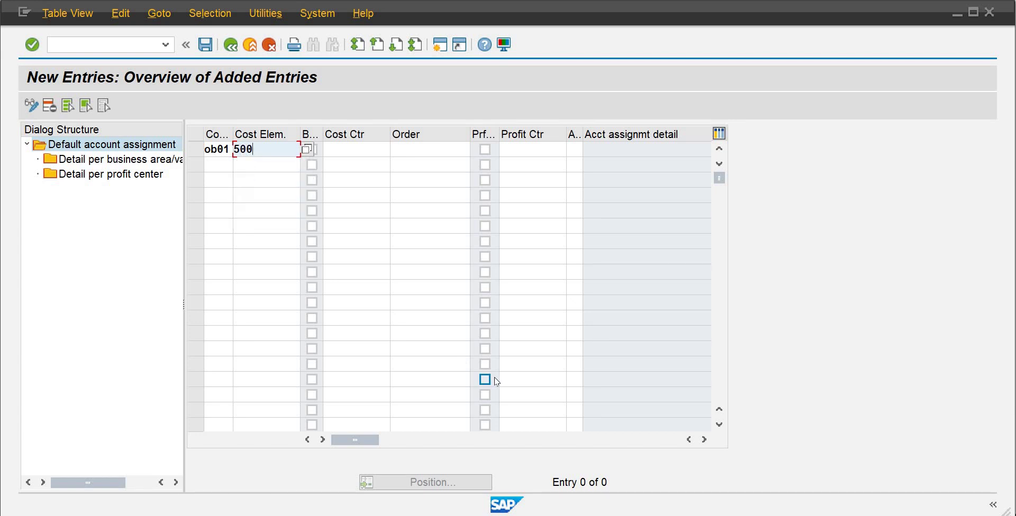
pyautogui.press('Tab')
pyautogui.press('Tab')
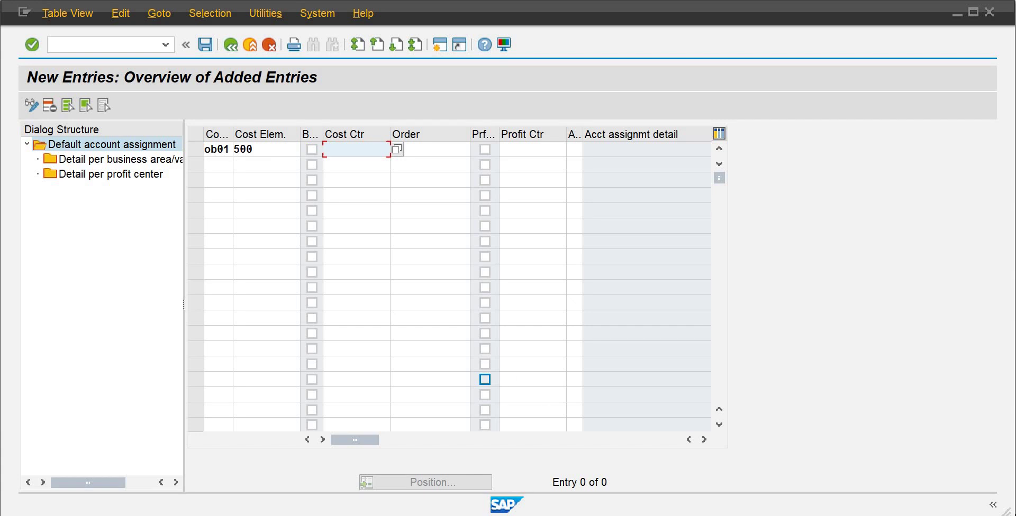
# Check the cost center and cost element lists in the other sessions, and return to the new assignment entries
pyautogui.moveTo(596, 515)
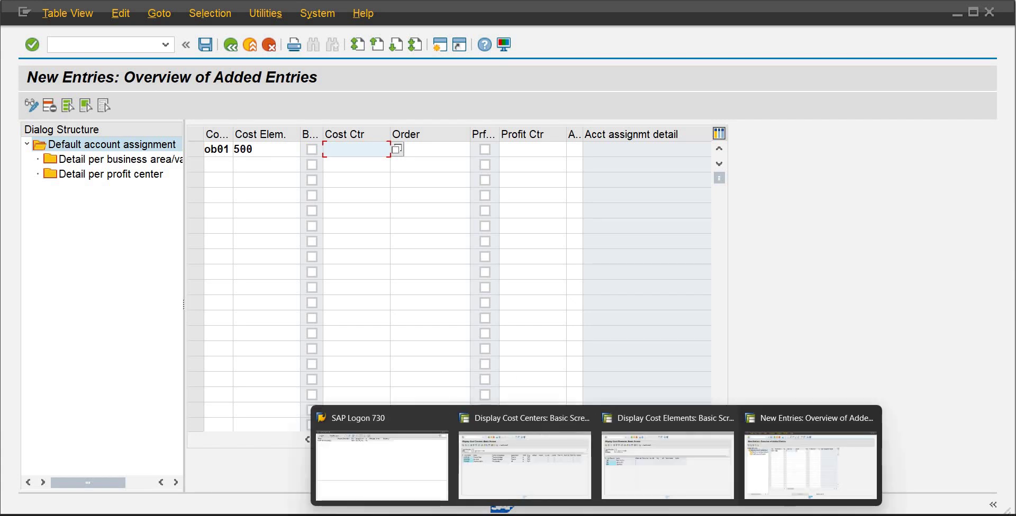
pyautogui.click(548, 492)
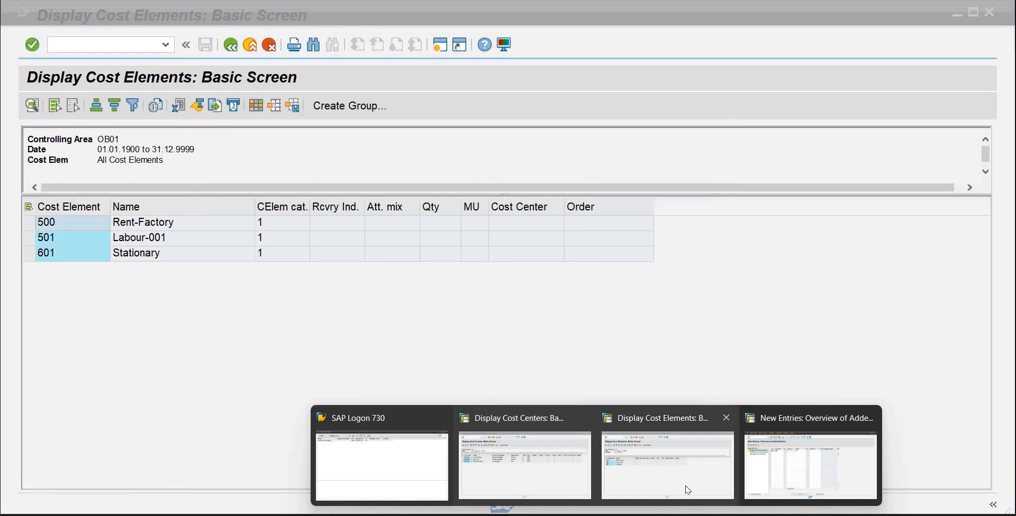
pyautogui.click(688, 490)
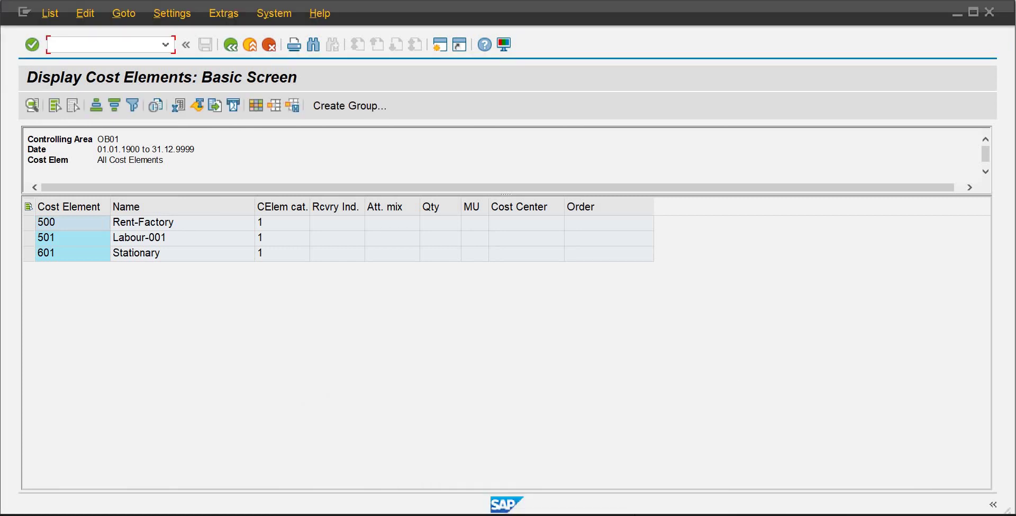
pyautogui.moveTo(494, 510)
pyautogui.click(811, 456)
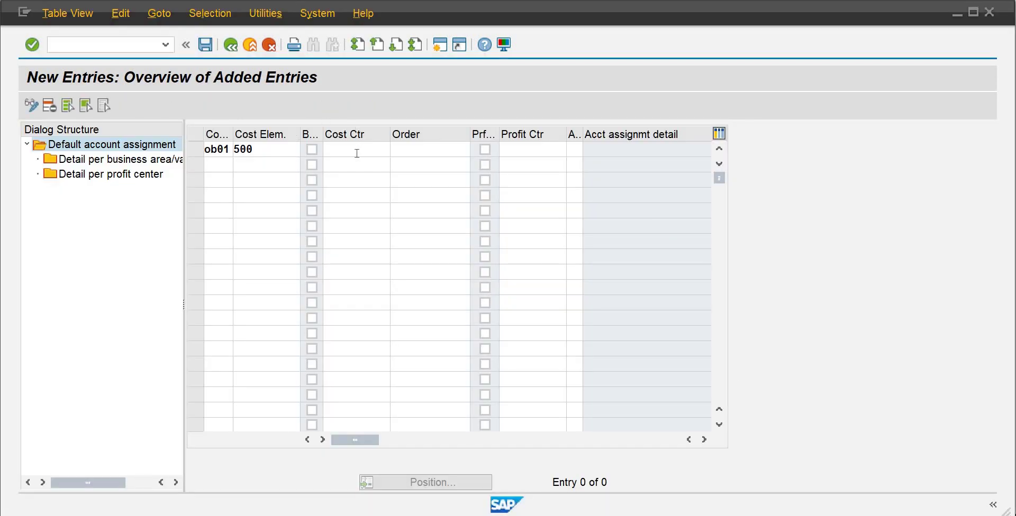
# Try to assign cost center 1001 to cost element 500, and clear the cost center entry
pyautogui.write('1001')
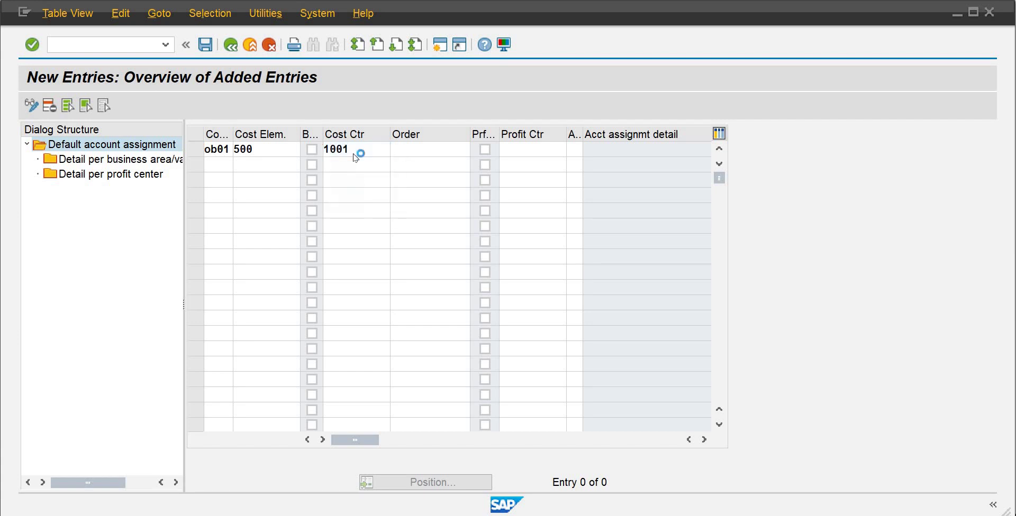
pyautogui.press('Return')
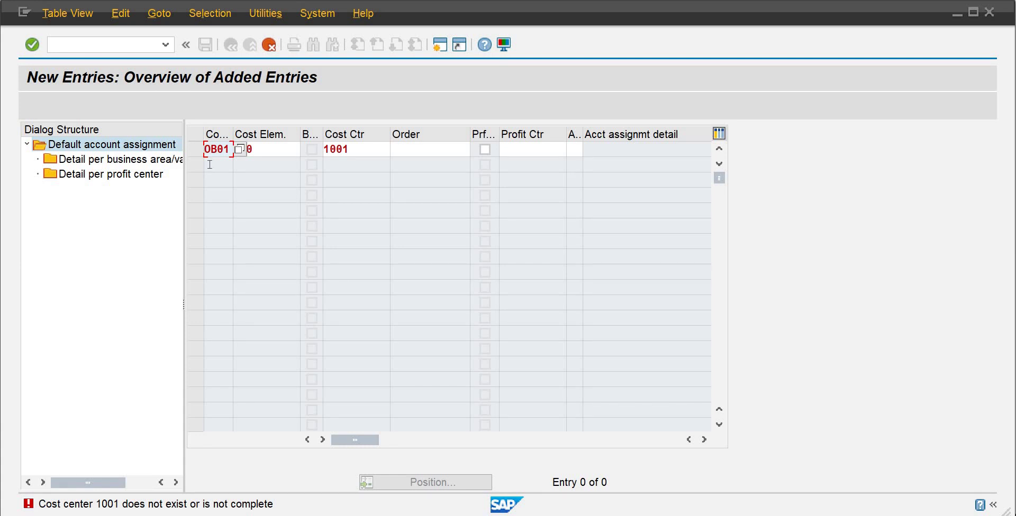
pyautogui.click(354, 151)
pyautogui.press('BackSpace')
pyautogui.press('BackSpace')
pyautogui.press('BackSpace')
pyautogui.press('BackSpace')
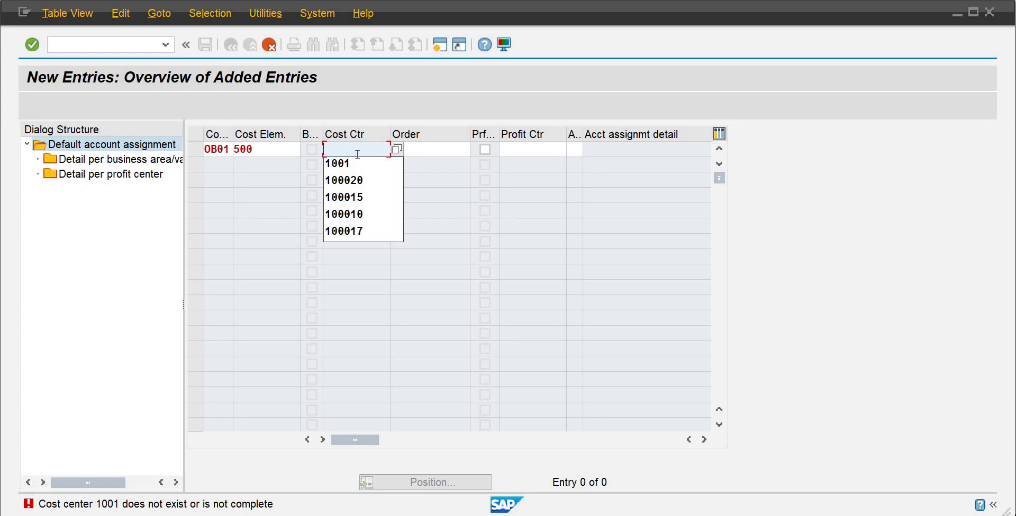
# Search the cost centers of controlling area OB01 and assign CCO1001 (FINANCE DEPT) to cost element 500
pyautogui.click(396, 151)
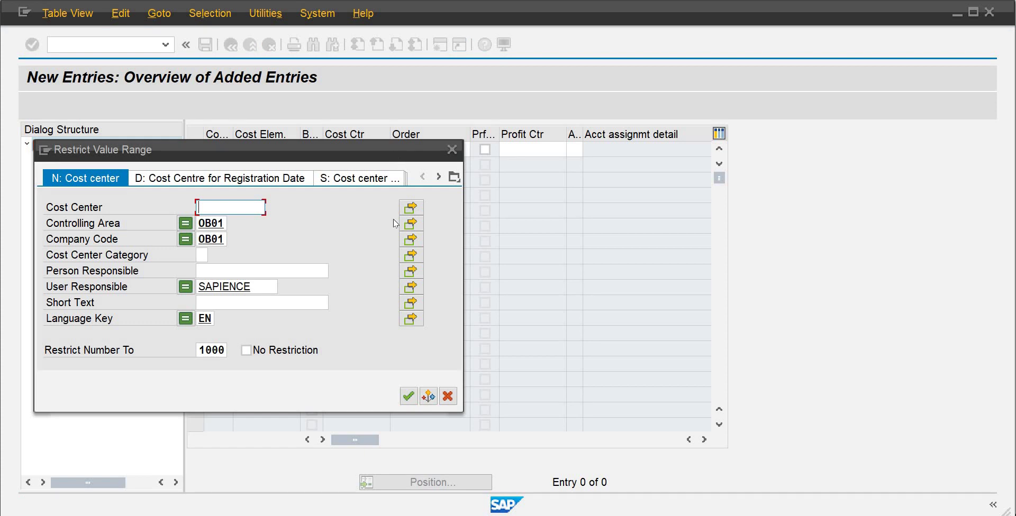
pyautogui.click(408, 397)
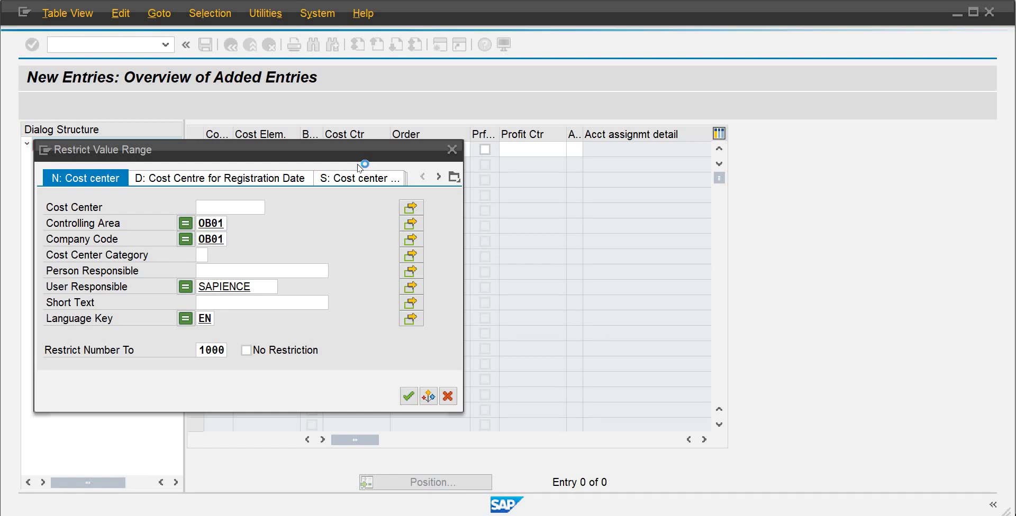
pyautogui.moveTo(395, 156); pyautogui.dragTo(428, 65)
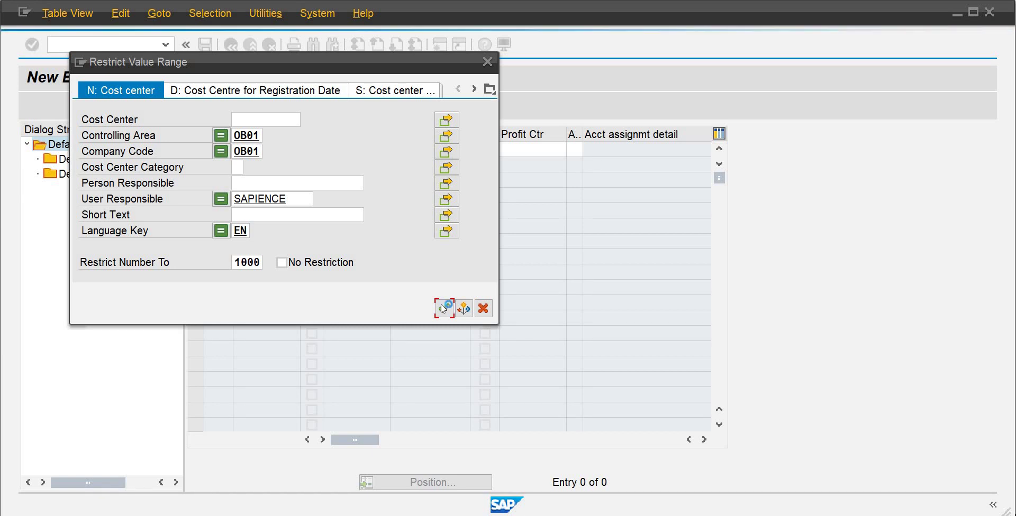
pyautogui.click(443, 307)
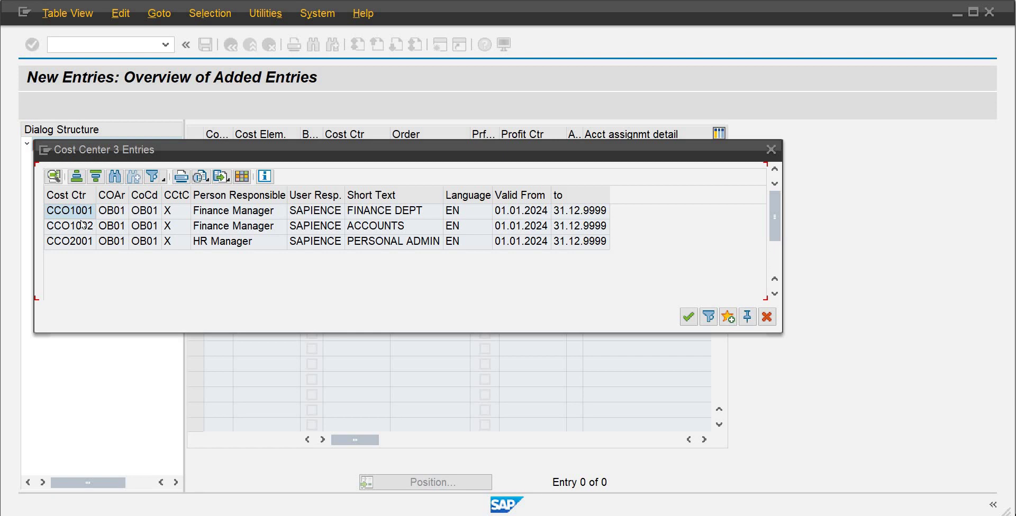
pyautogui.click(83, 212)
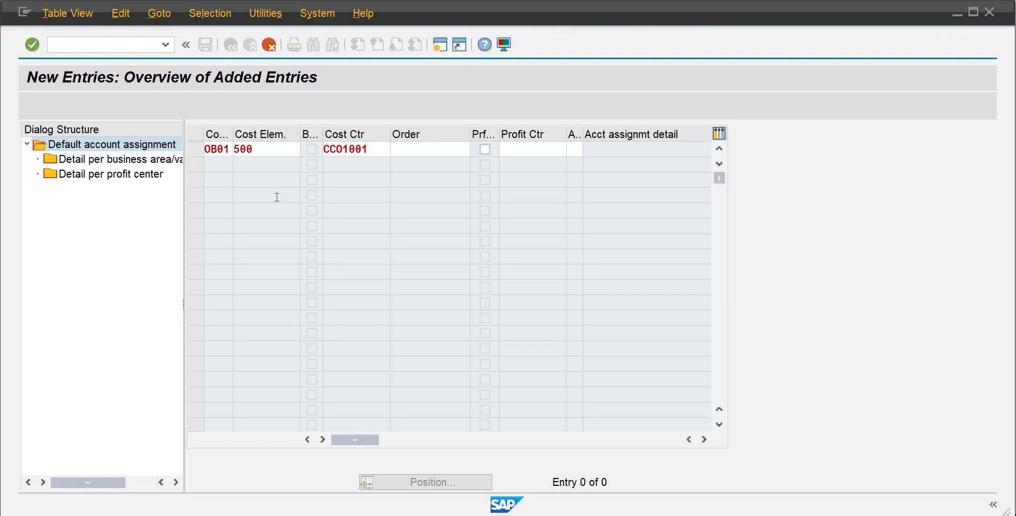
# Add a default account assignment for controlling area OB01 linking cost element 501 to cost center CCO1001
pyautogui.write('ob01')
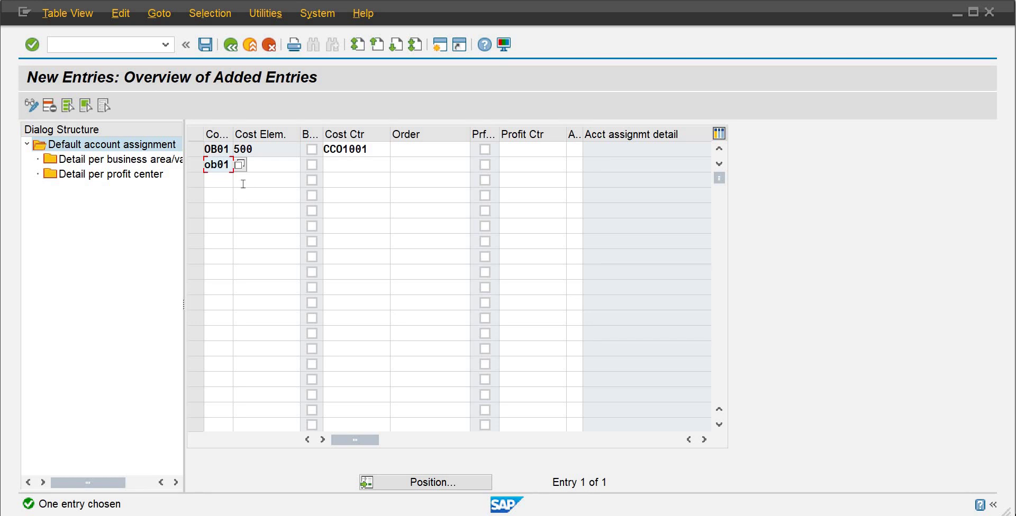
pyautogui.press('Tab')
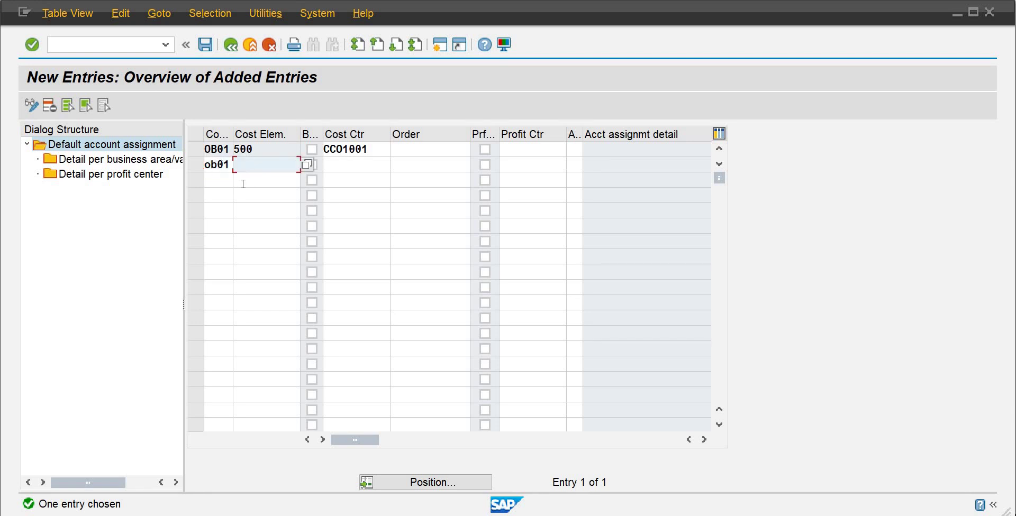
pyautogui.write('500')
pyautogui.press('BackSpace')
pyautogui.write('1')
pyautogui.press('Tab')
pyautogui.press('Tab')
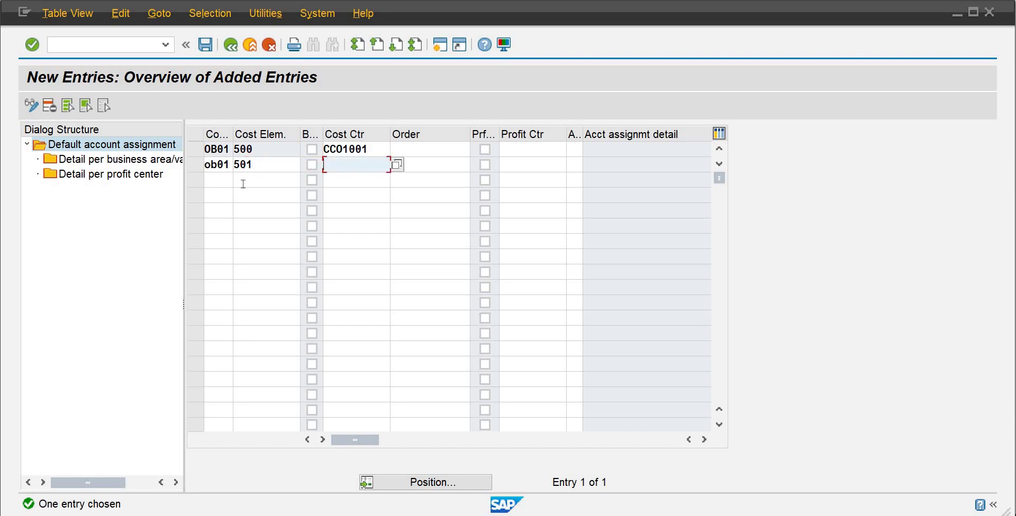
pyautogui.write('cc')
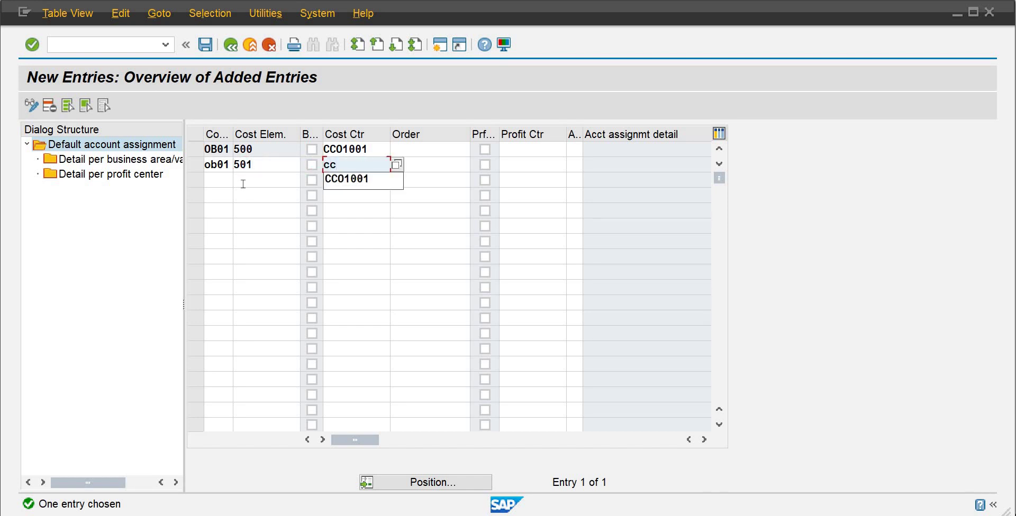
pyautogui.press('Down')
pyautogui.press('Return')
pyautogui.press('Return')
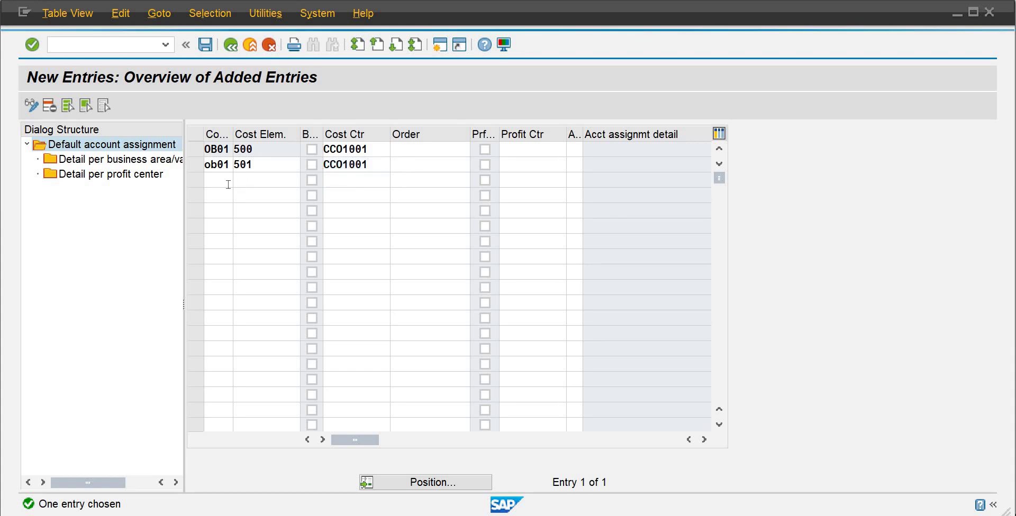
# Add a default account assignment for controlling area OB01 linking cost element 601 to cost center CCO2001
pyautogui.write('ob')
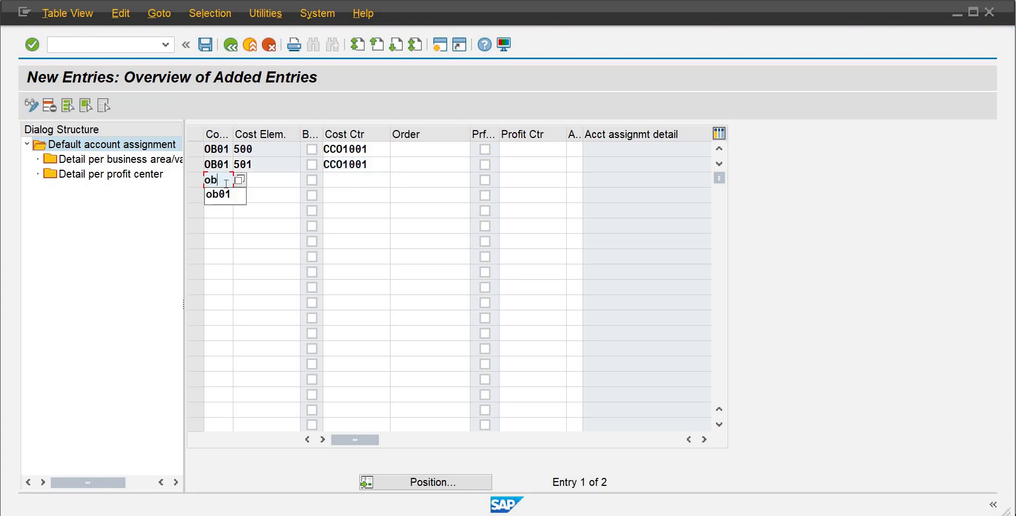
pyautogui.write('01')
pyautogui.press('Tab')
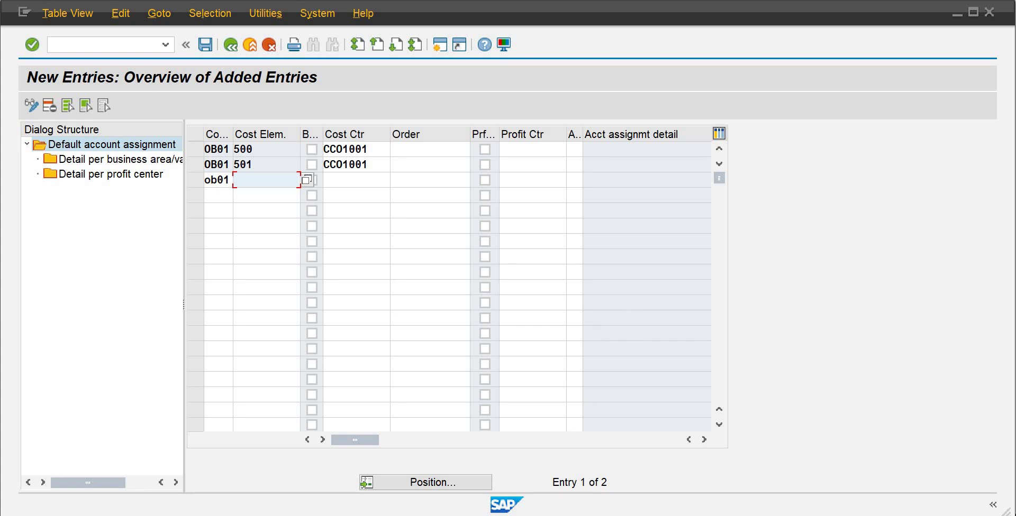
pyautogui.moveTo(629, 495)
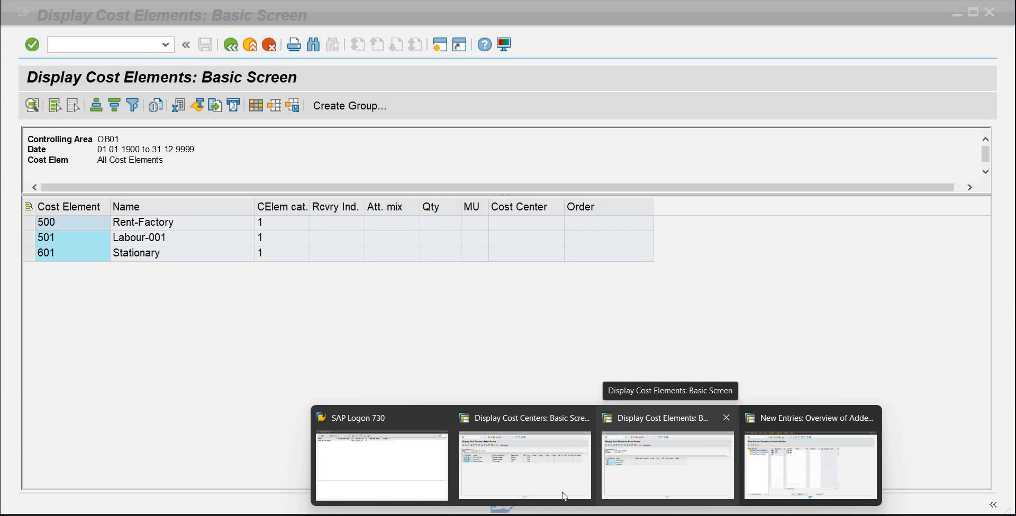
pyautogui.moveTo(563, 494)
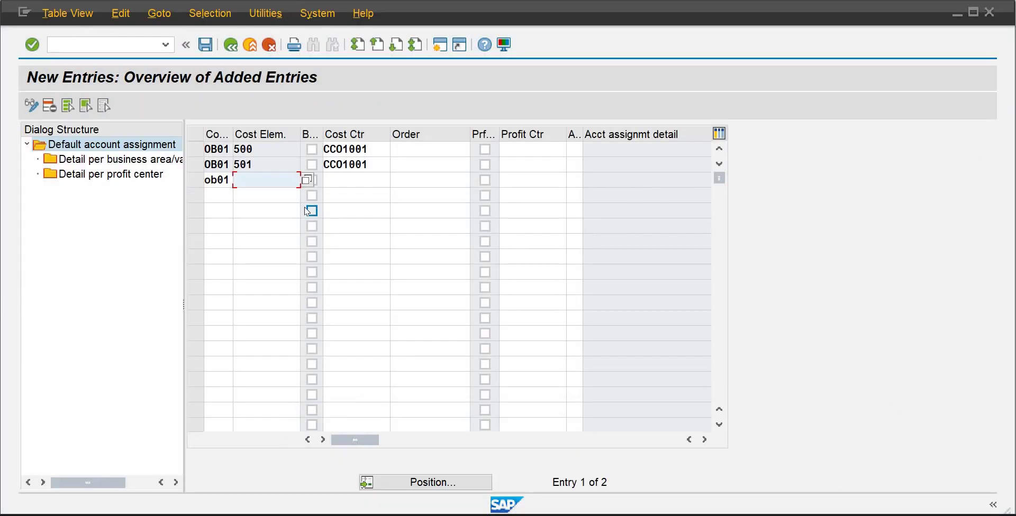
pyautogui.write('601')
pyautogui.press('Tab')
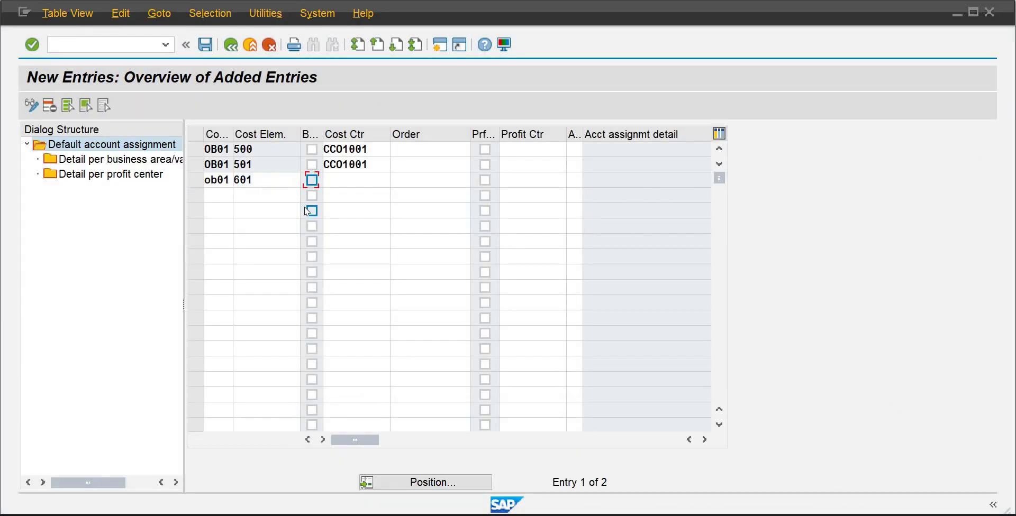
pyautogui.press('Tab')
pyautogui.write('cco')
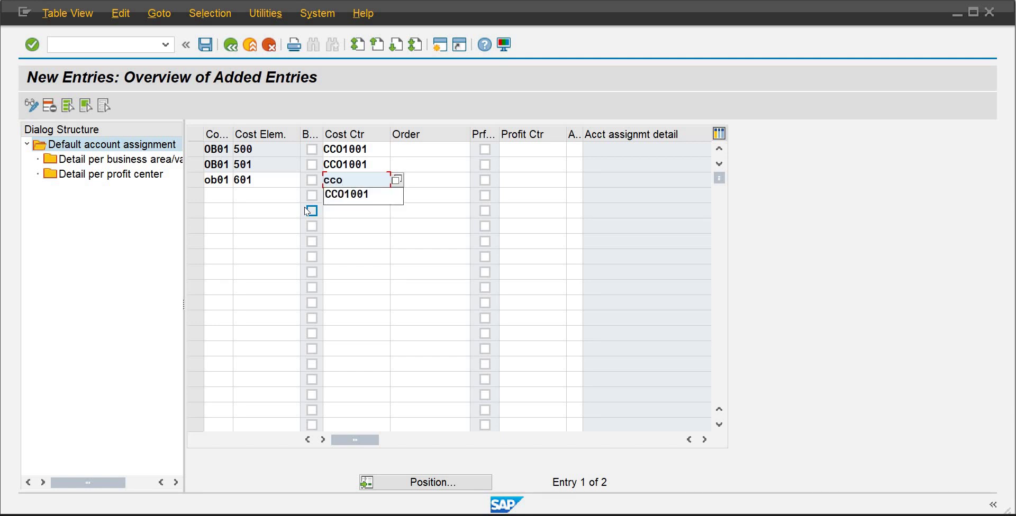
pyautogui.write('2001')
pyautogui.press('Return')
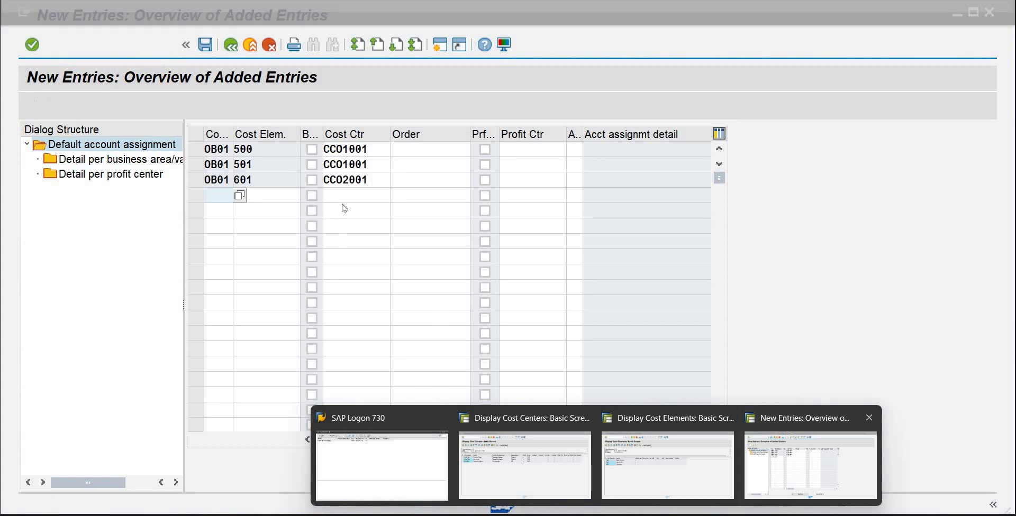
# Change the cost center of cost element 601 to CCO1002 and save the assignments under the proposed customizing request
pyautogui.click(768, 467)
pyautogui.click(352, 180)
pyautogui.moveTo(368, 180); pyautogui.dragTo(344, 176)
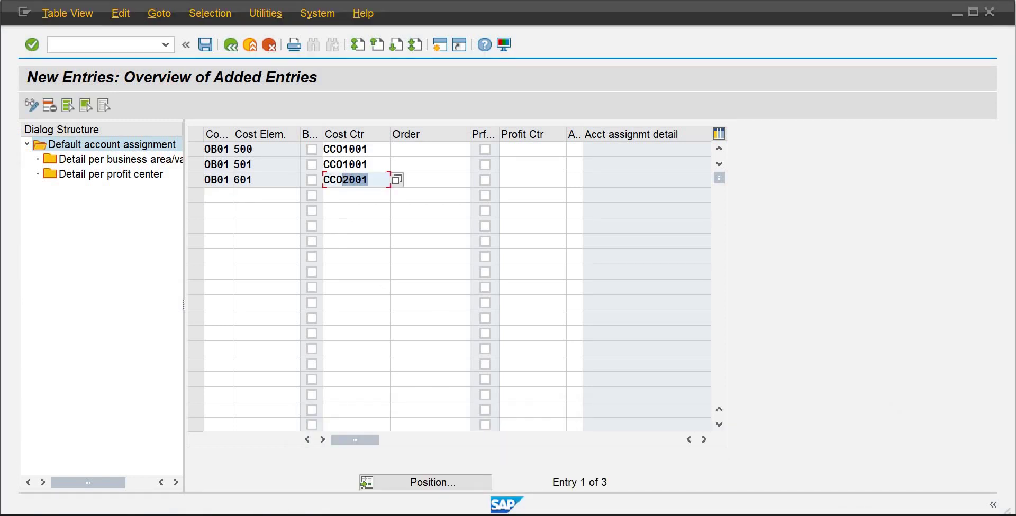
pyautogui.write('1002')
pyautogui.press('Return')
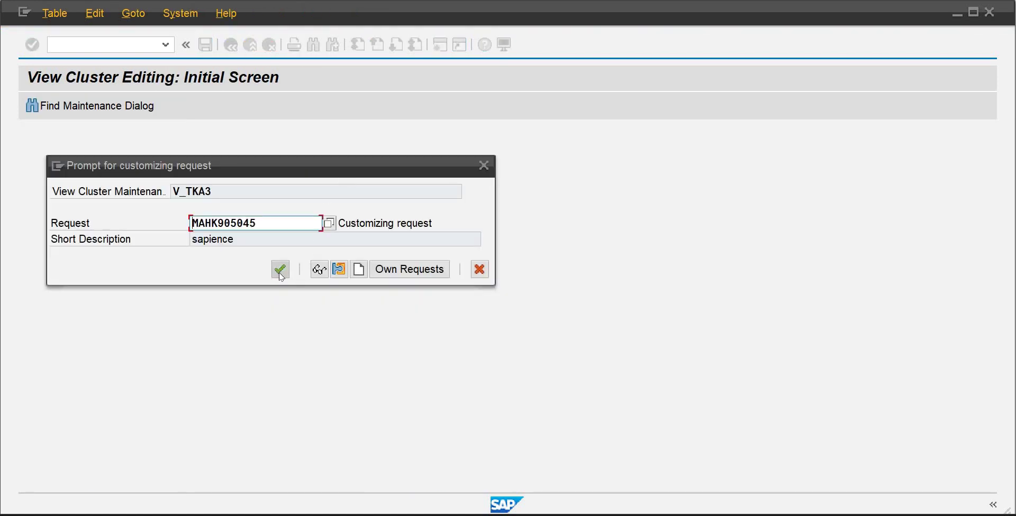
pyautogui.click(278, 273)
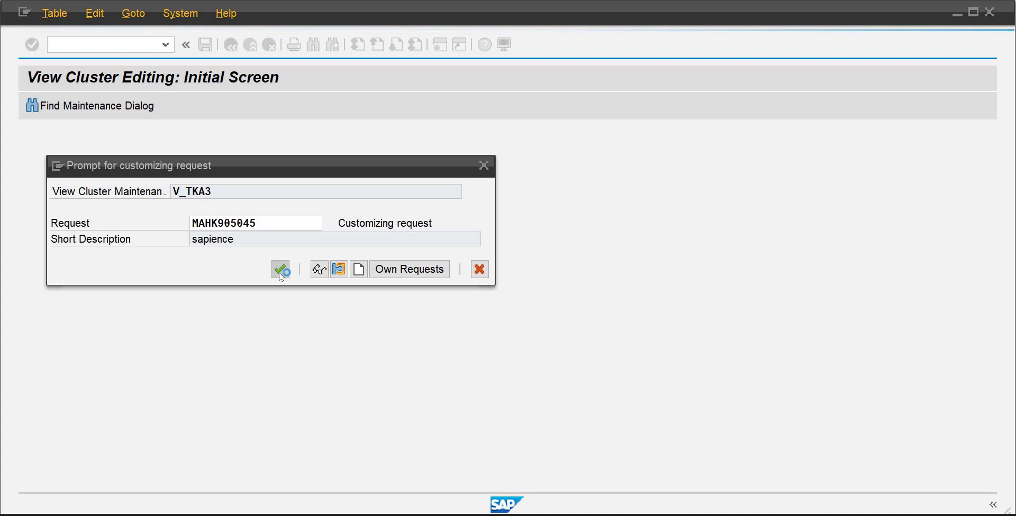
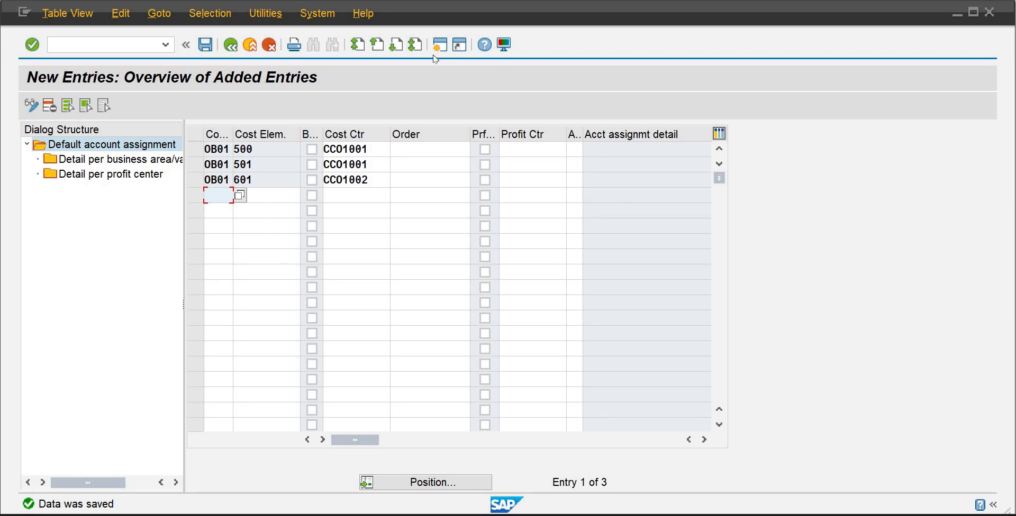
# Open G/L account document entry for company code OB01 with transaction FB50
pyautogui.click(81, 48)
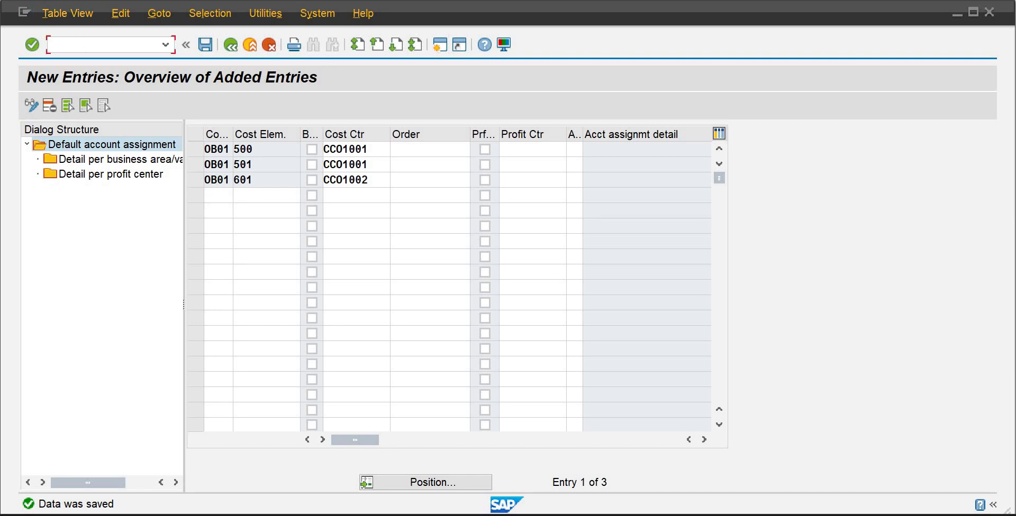
pyautogui.write('/nfb50')
pyautogui.press('Return')
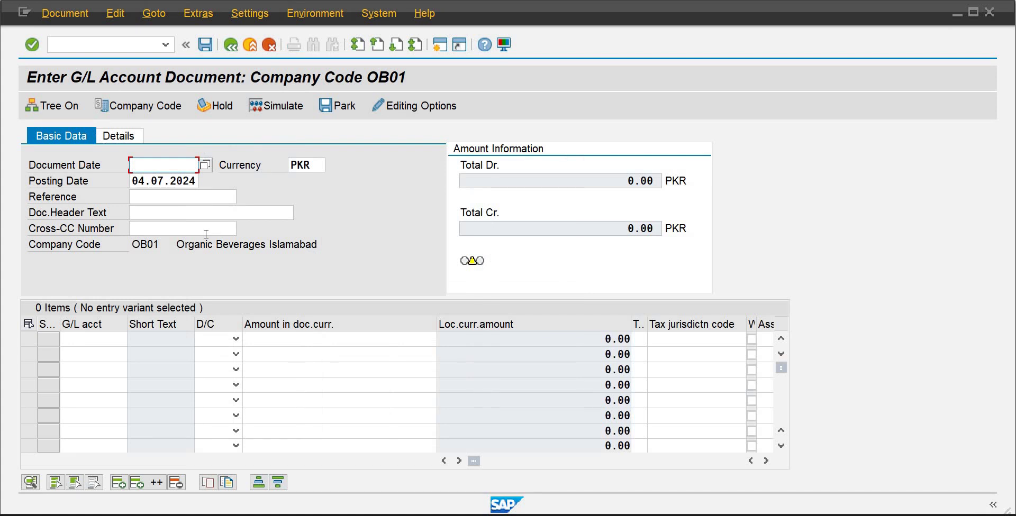
# Set the document date of the G/L document to 04.07.2024 and proceed to the header text
pyautogui.write('04')
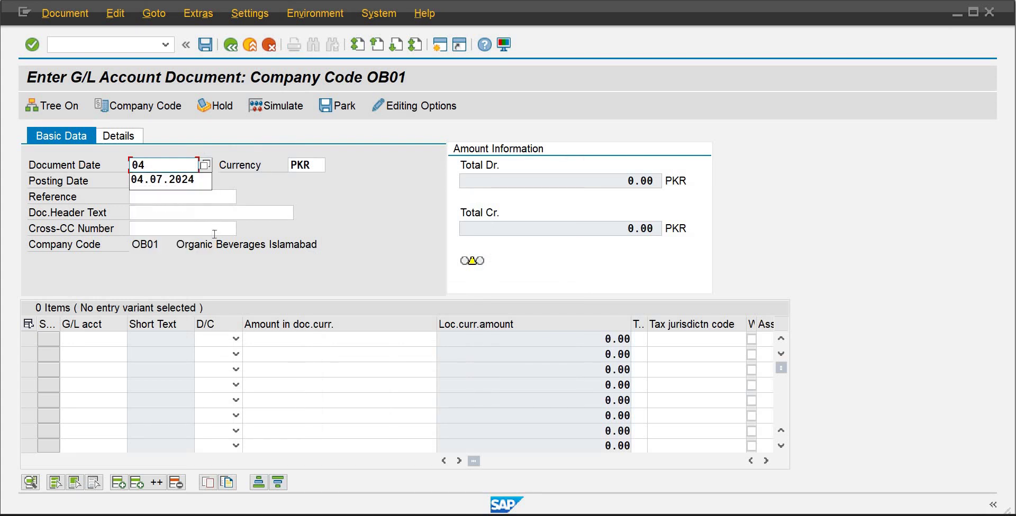
pyautogui.write('.07.2024')
pyautogui.press('Tab')
pyautogui.press('Tab')
pyautogui.press('Tab')
pyautogui.press('Tab')
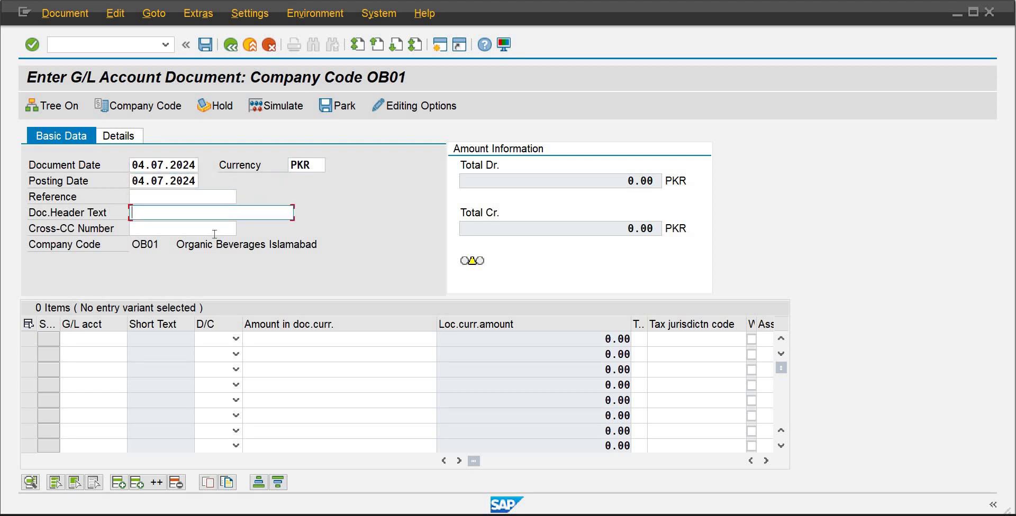
# Enter "Stationary Exp. July-2024" as the document header text
pyautogui.write('Stationa')
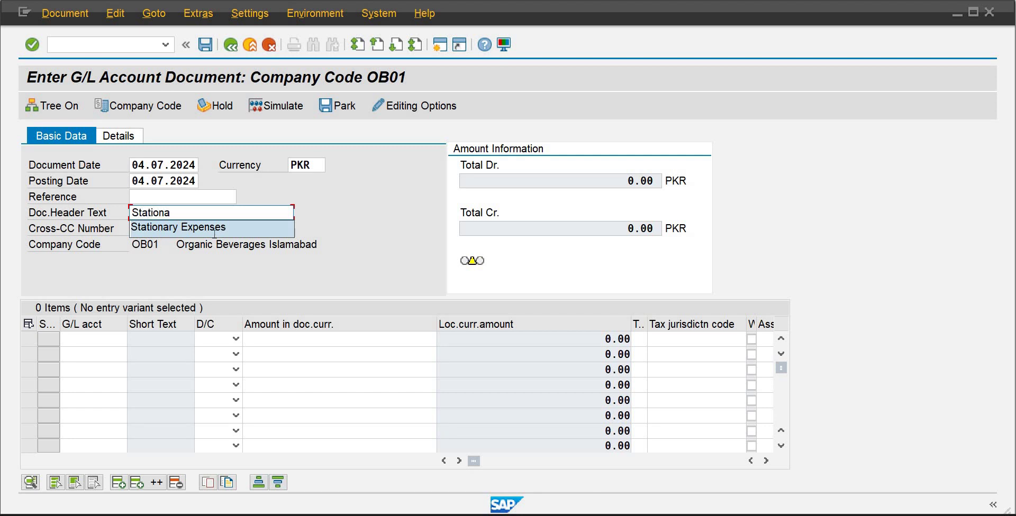
pyautogui.click(214, 233)
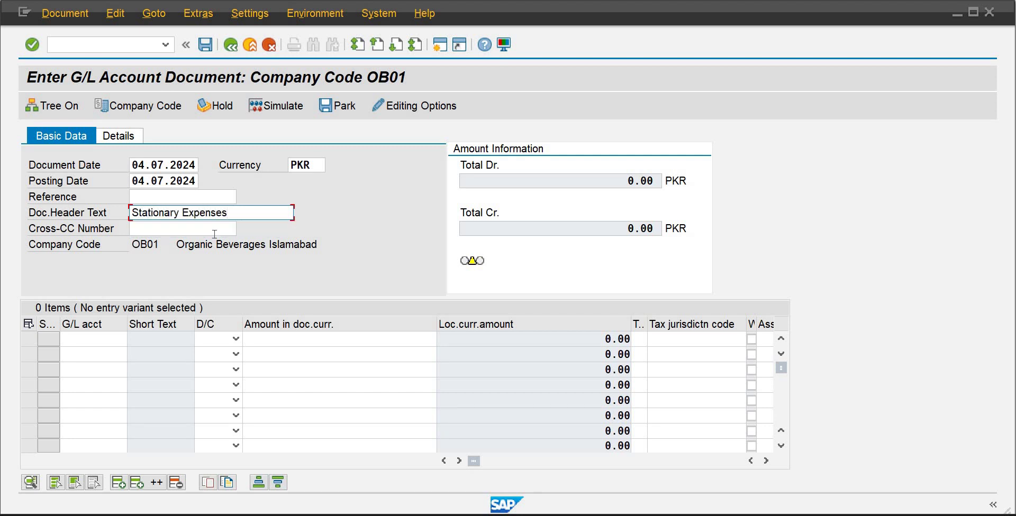
pyautogui.write('July-')
pyautogui.press('BackSpace')
pyautogui.press('BackSpace')
pyautogui.press('BackSpace')
pyautogui.press('BackSpace')
pyautogui.press('BackSpace')
pyautogui.press('BackSpace')
pyautogui.press('BackSpace')
pyautogui.press('BackSpace')
pyautogui.press('BackSpace')
pyautogui.press('BackSpace')
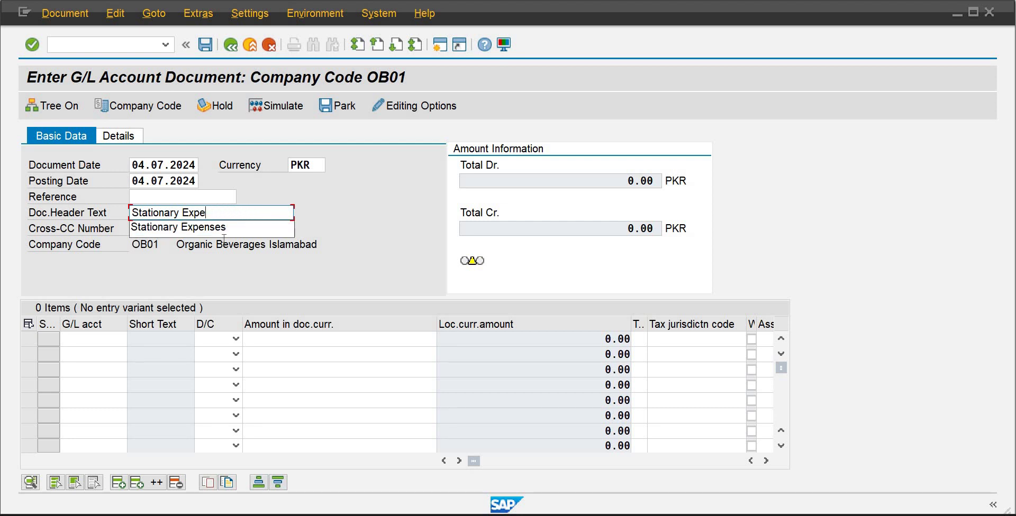
pyautogui.press('BackSpace')
pyautogui.write('. Ju')
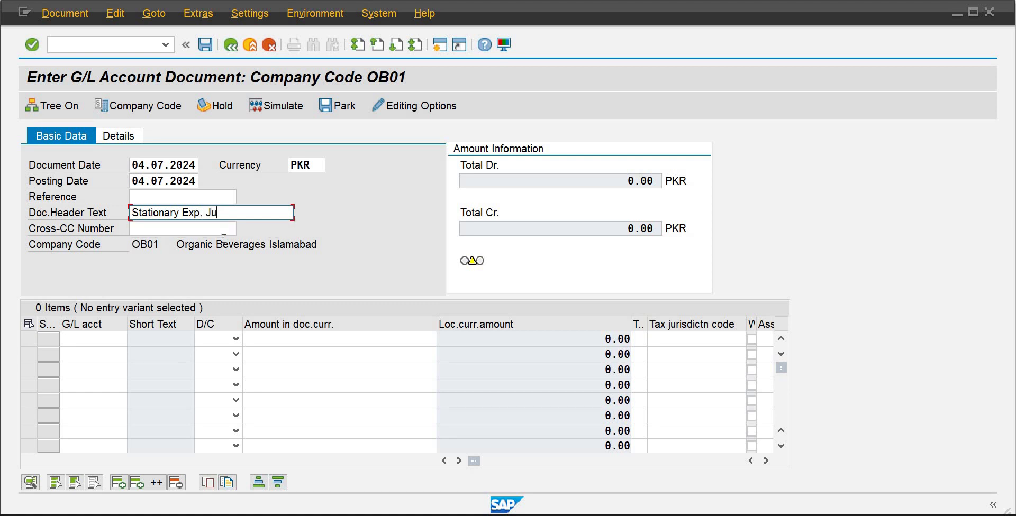
pyautogui.write('ly-24')
pyautogui.click(233, 234)
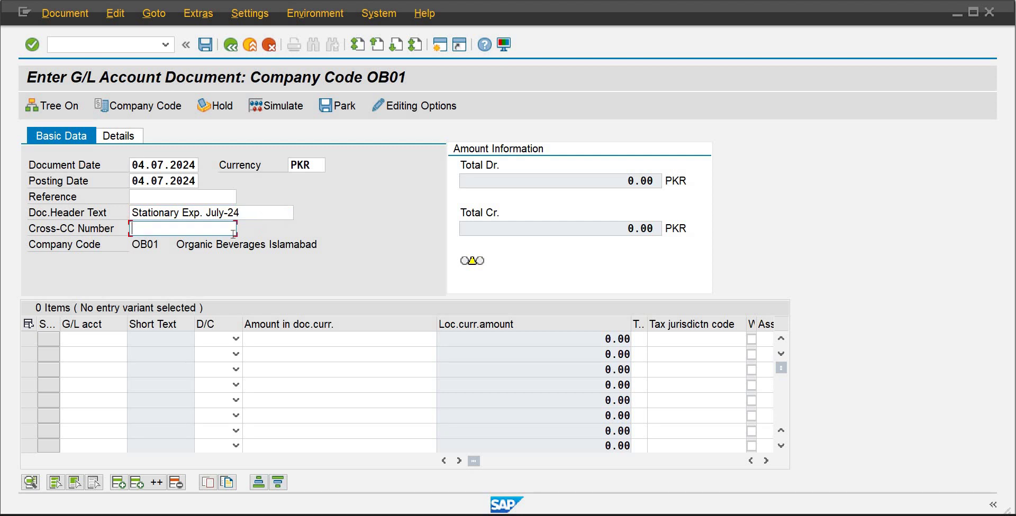
pyautogui.click(244, 213)
pyautogui.press('BackSpace')
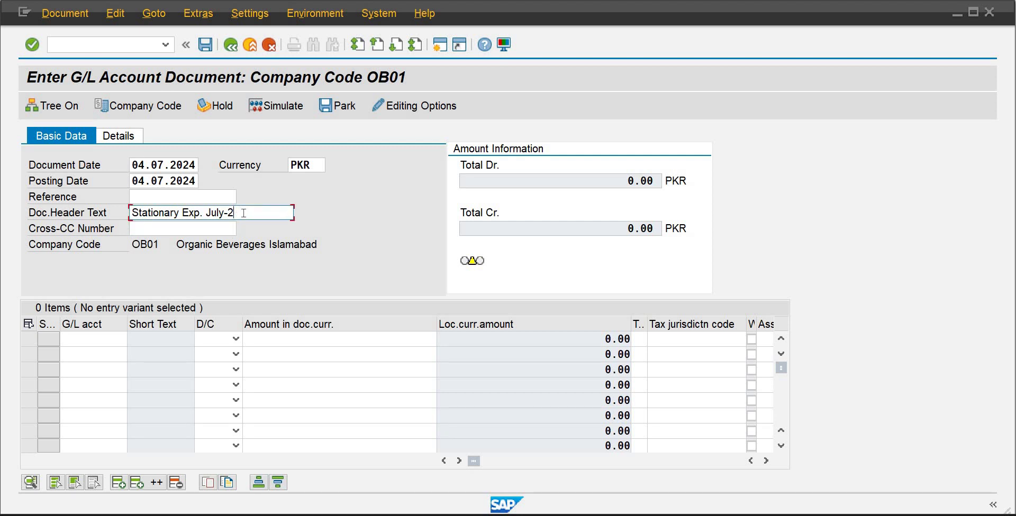
pyautogui.write('024')
pyautogui.press('Tab')
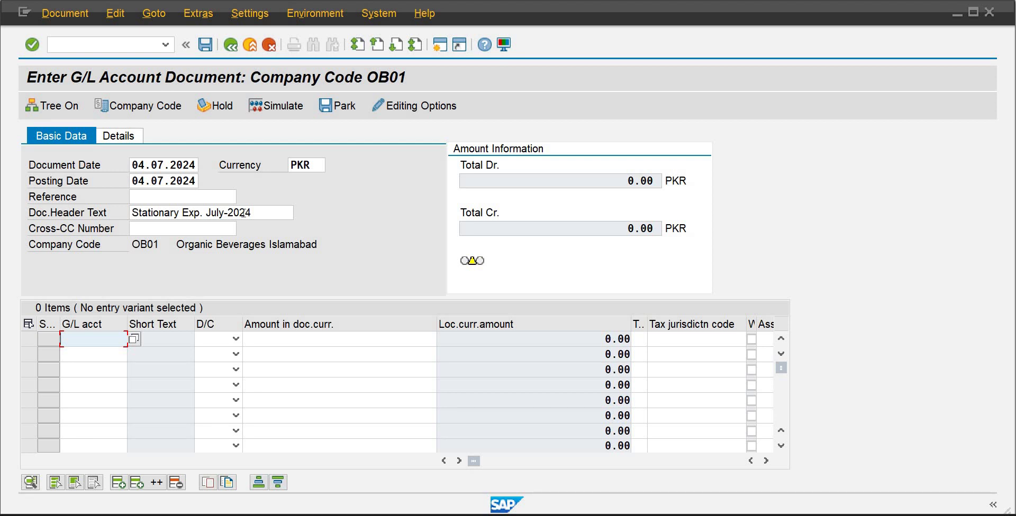
# Enter the first line item as a debit of 105000 to G/L account 601
pyautogui.write('601')
pyautogui.press('Tab')
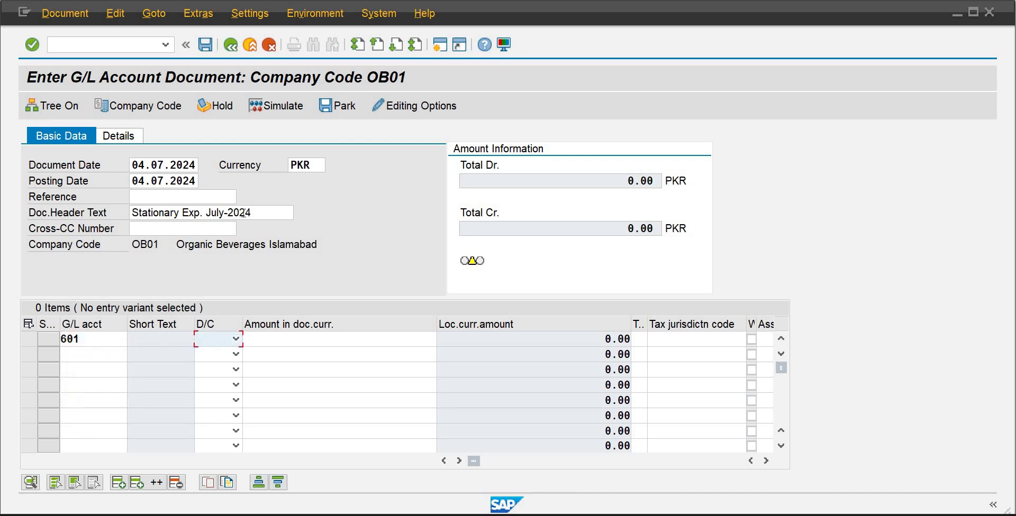
pyautogui.press('Down')
pyautogui.press('Tab')
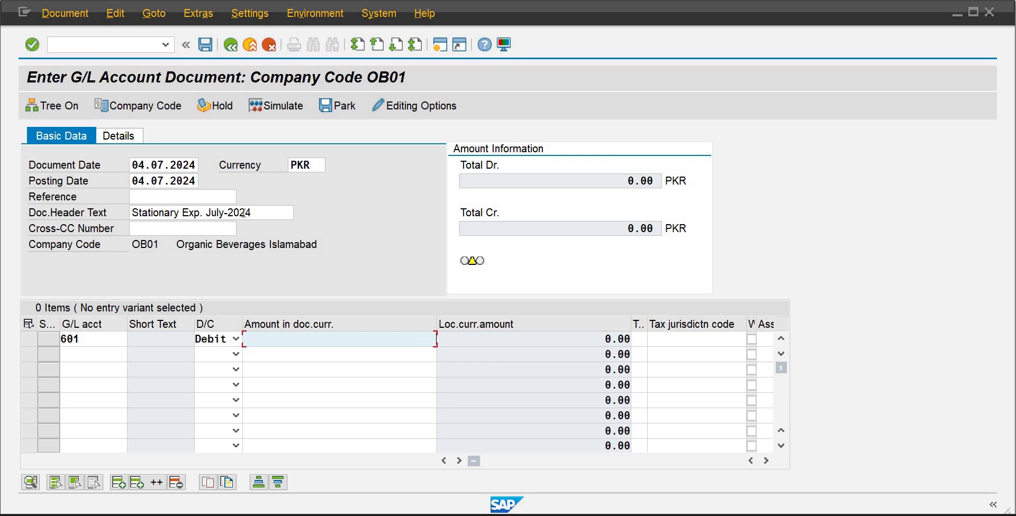
pyautogui.write('105000')
pyautogui.press('Return')
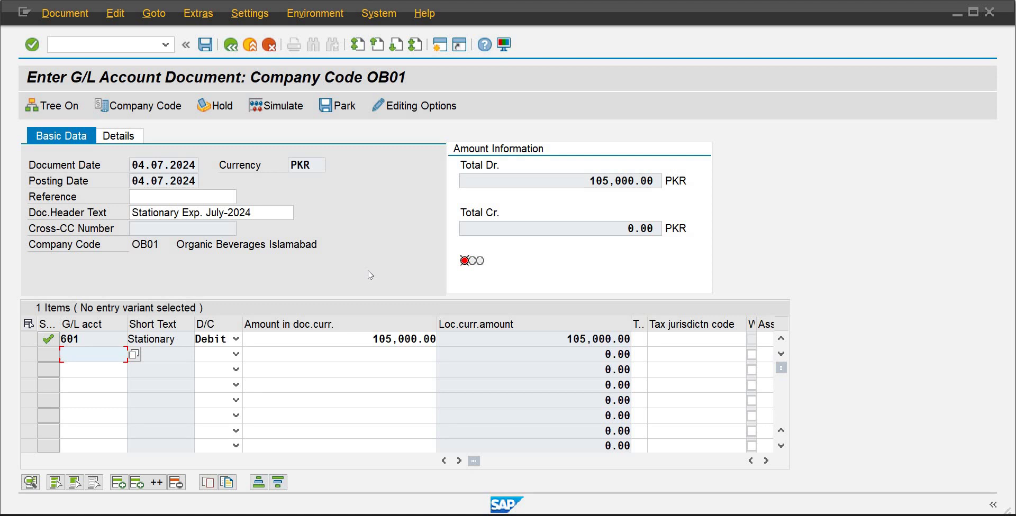
# Check the cost center assigned to the line item for G/L account 601
pyautogui.click(341, 338)
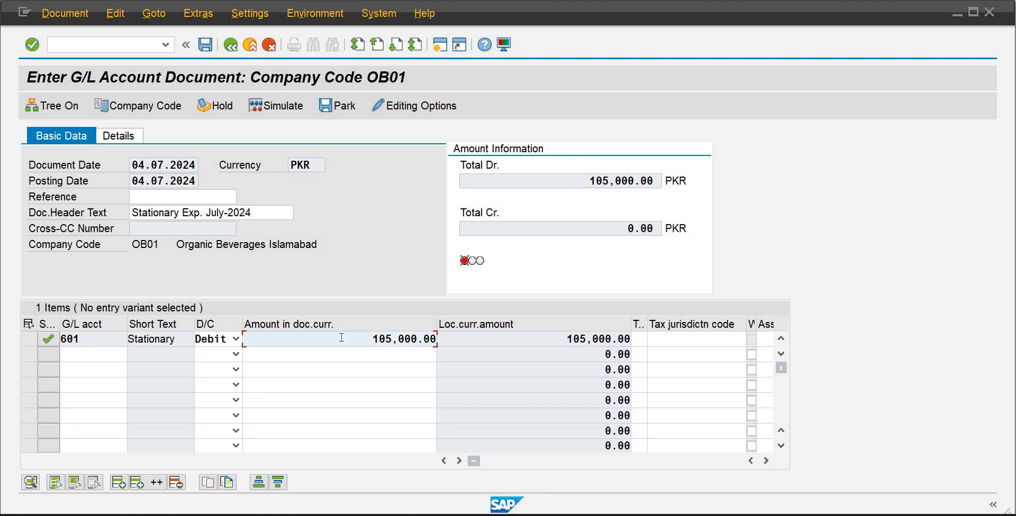
pyautogui.press('Tab')
pyautogui.press('Tab')
pyautogui.press('Tab')
pyautogui.press('Tab')
pyautogui.press('Tab')
pyautogui.press('Tab')
pyautogui.press('Tab')
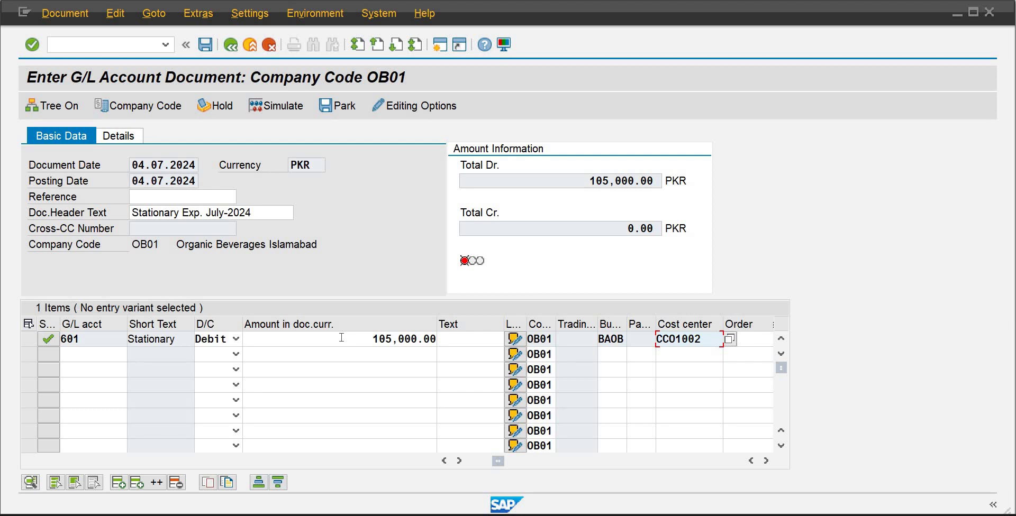
# Add a credit line for G/L account 100 with * as its balancing amount, and post the document
pyautogui.click(102, 356)
pyautogui.write('100')
pyautogui.press('Tab')
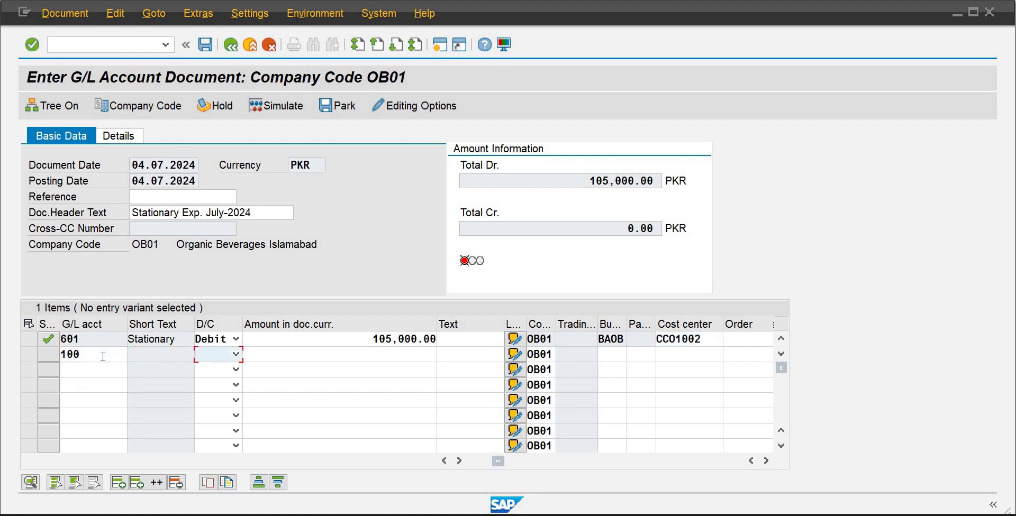
pyautogui.press('c')
pyautogui.press('Tab')
pyautogui.write('*')
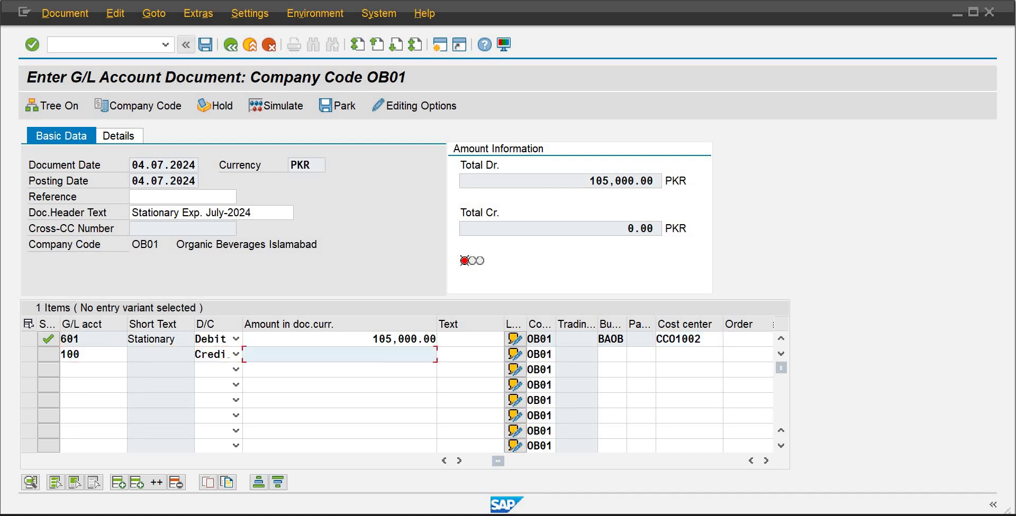
pyautogui.press('Return')
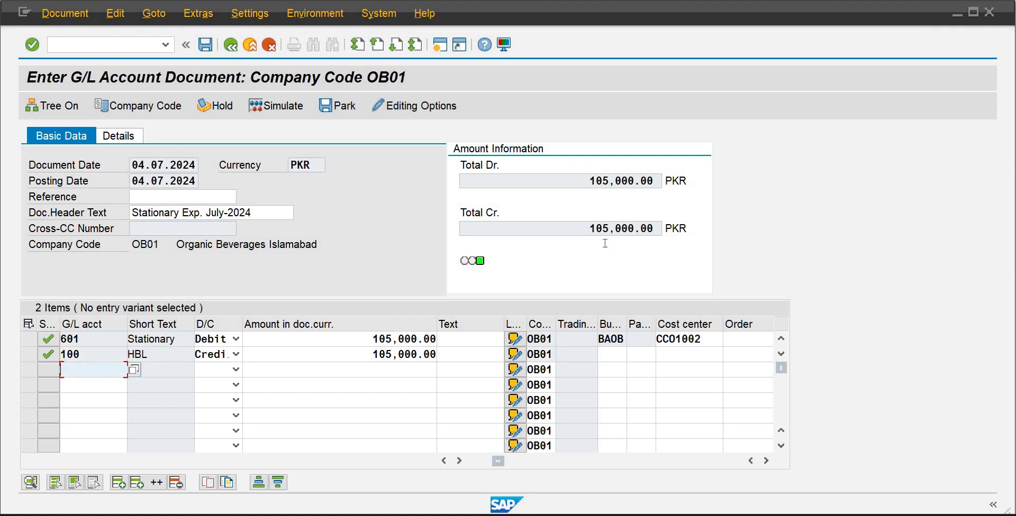
pyautogui.click(204, 49)
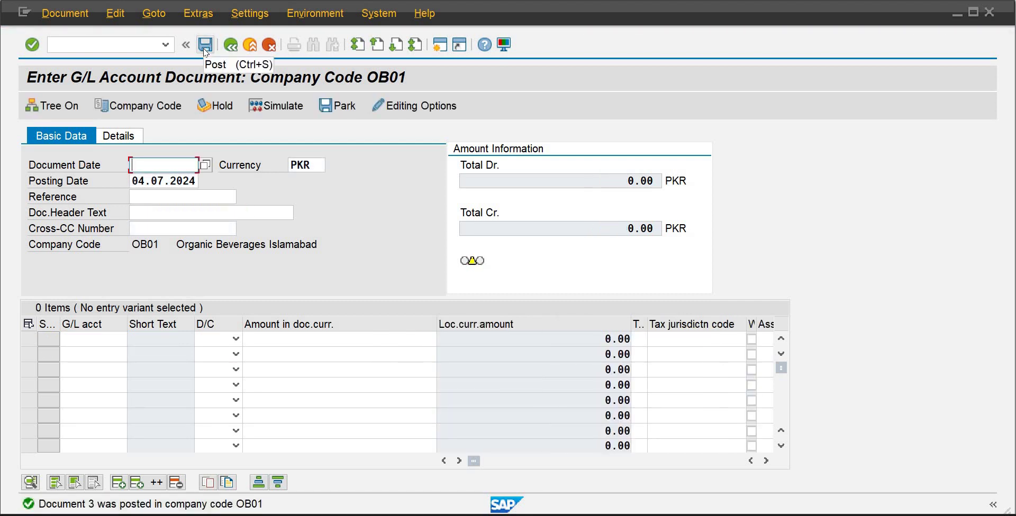
# Display the posted document and compare its data entry view with its general ledger view
pyautogui.click(65, 13)
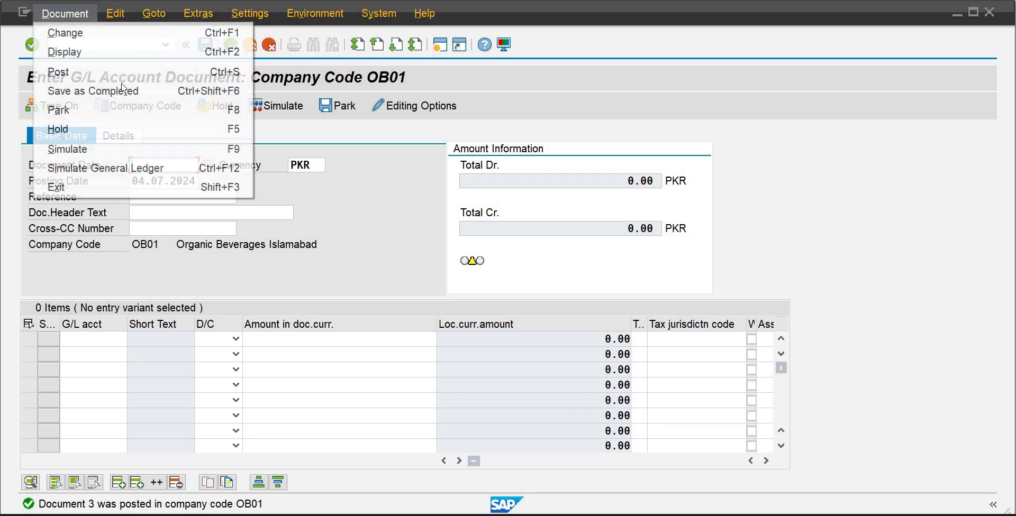
pyautogui.click(101, 52)
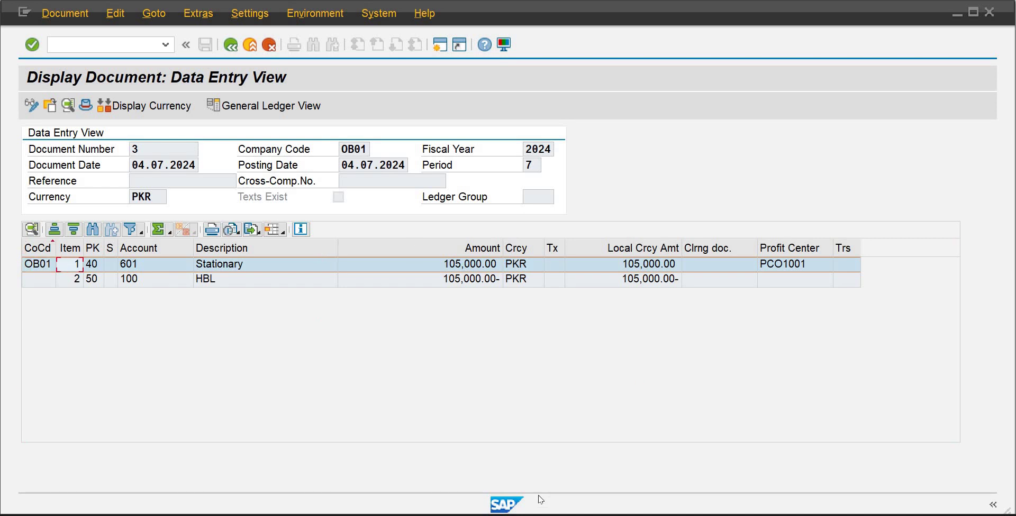
pyautogui.click(829, 452)
pyautogui.click(873, 268)
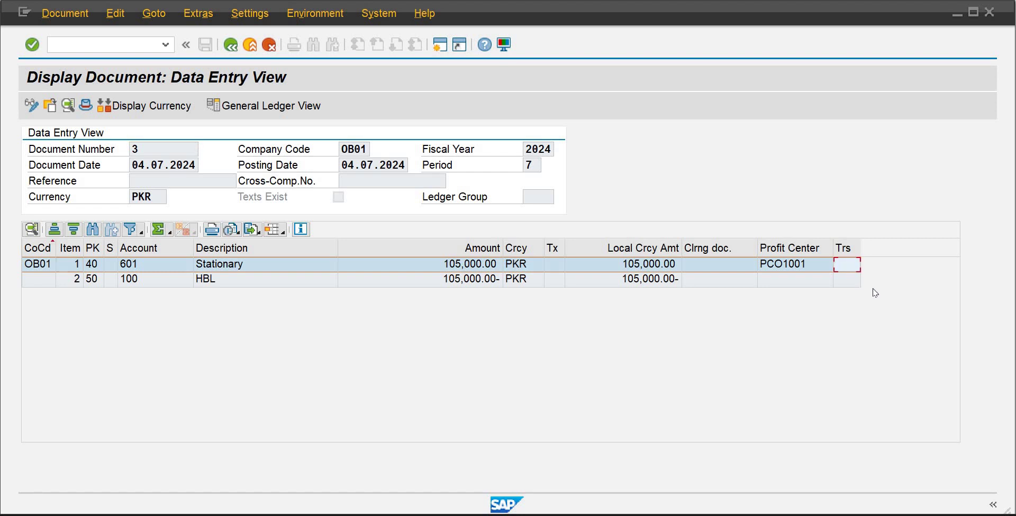
pyautogui.click(872, 288)
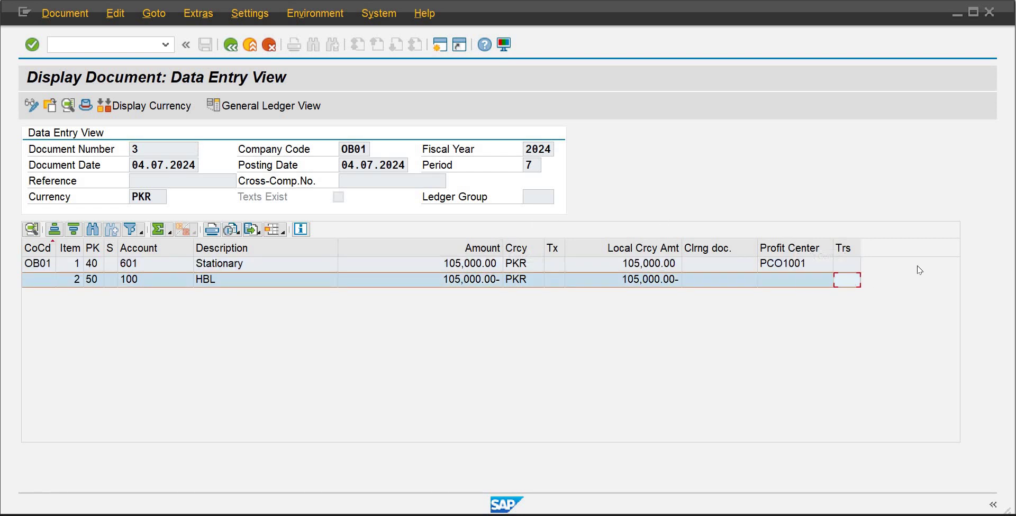
pyautogui.click(230, 106)
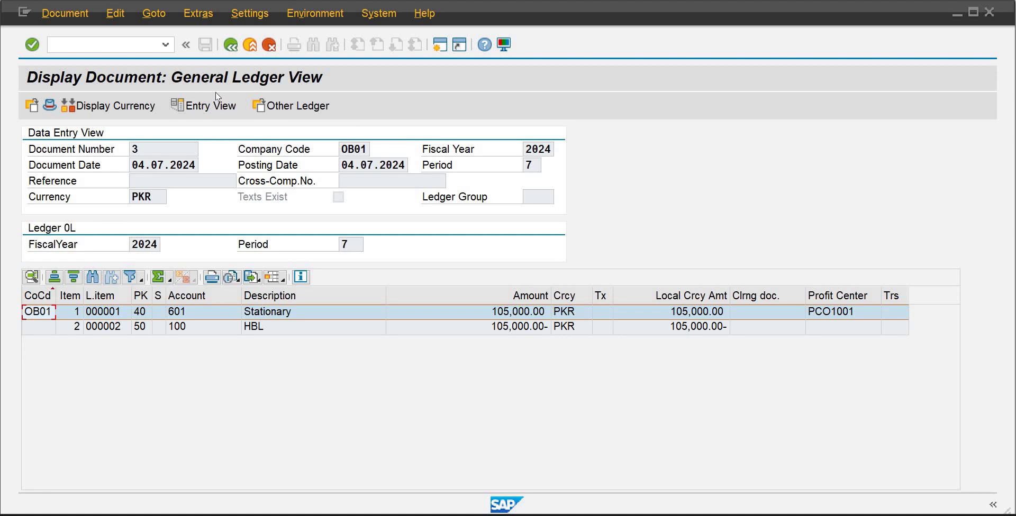
pyautogui.click(205, 103)
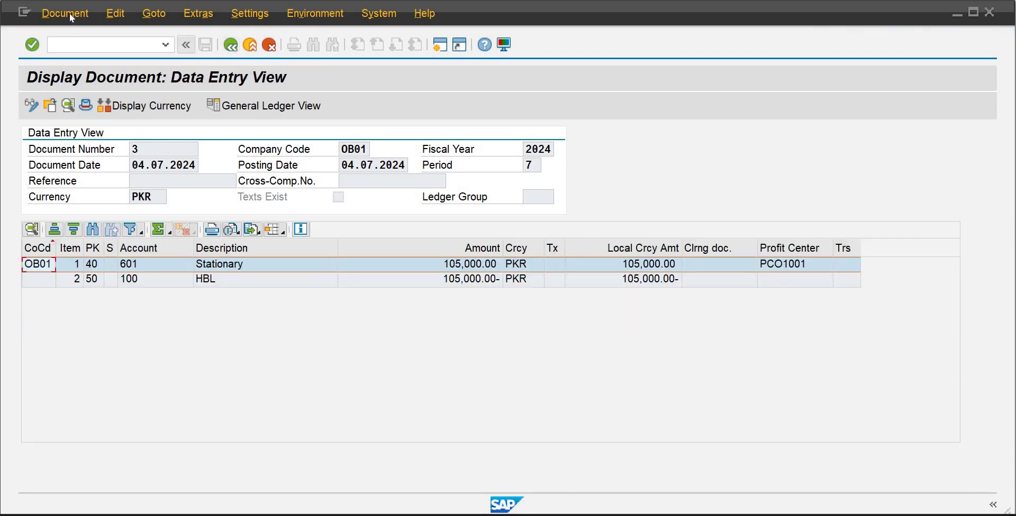
# Open the print preview of the posted document and check the assignment of the Stationary line
pyautogui.click(69, 14)
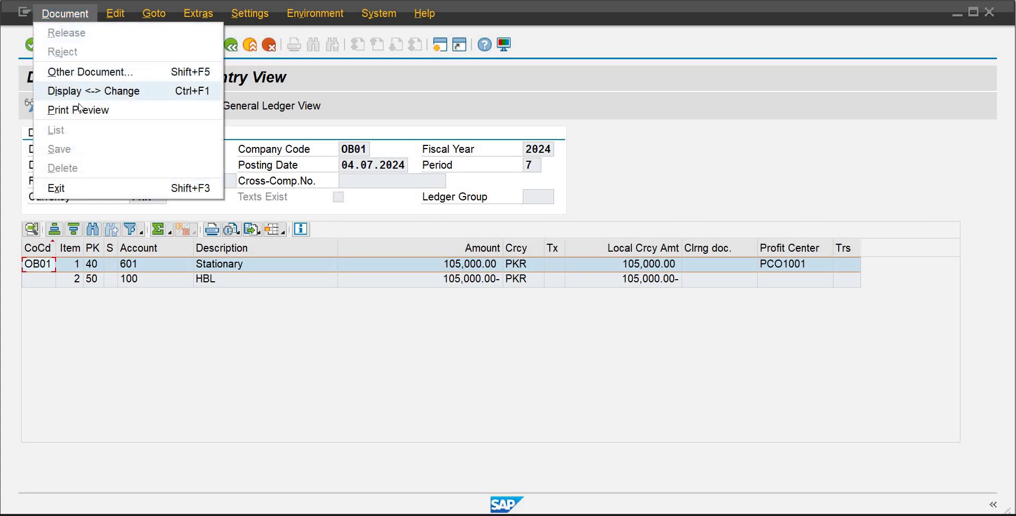
pyautogui.click(125, 110)
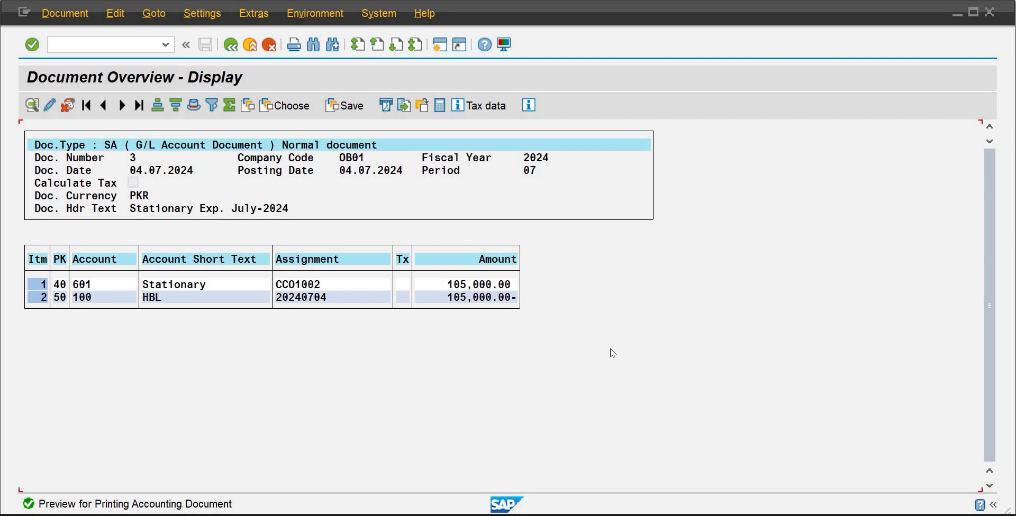
pyautogui.click(387, 283)
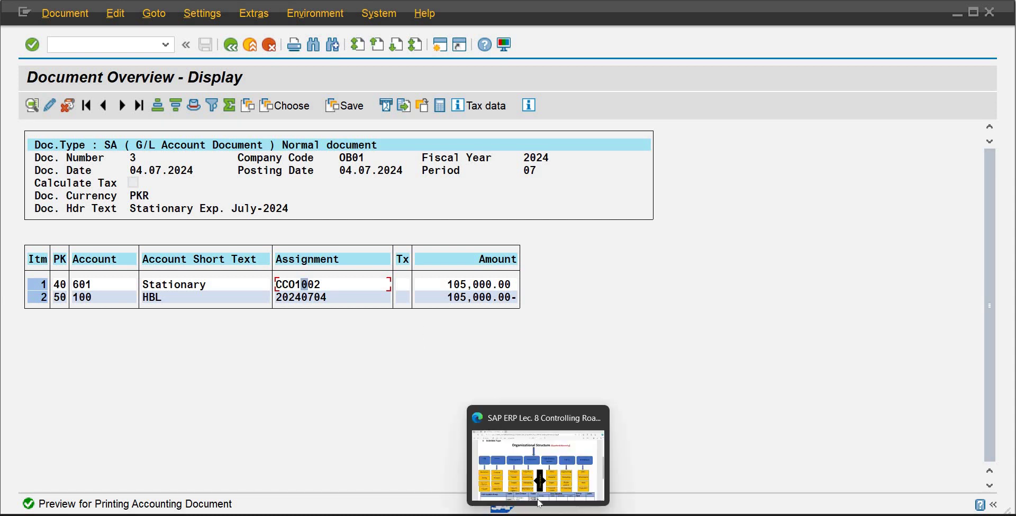
# Switch to the Controlling Roadmap PDF in Edge and review the organizational structure and its cost centers
pyautogui.click(541, 502)
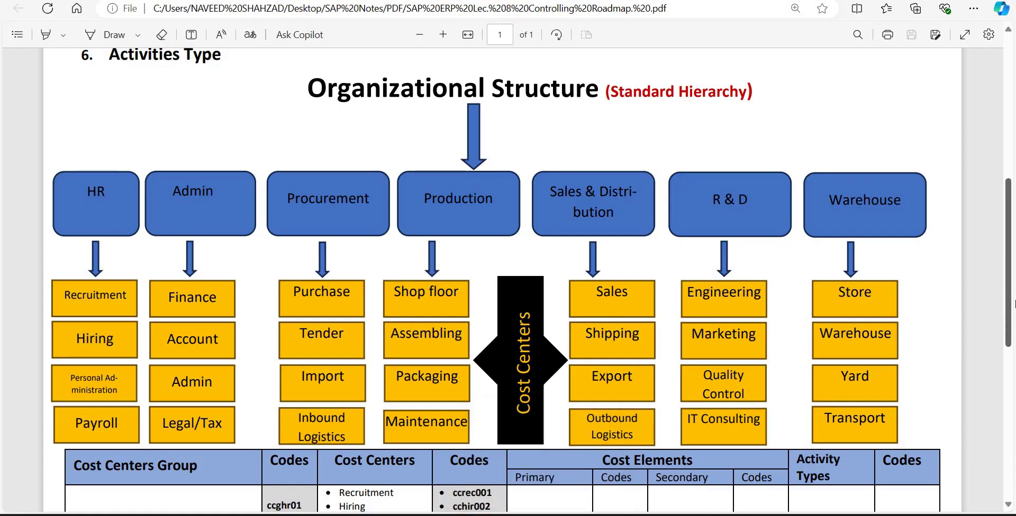
pyautogui.scroll(-1, 59, 164)
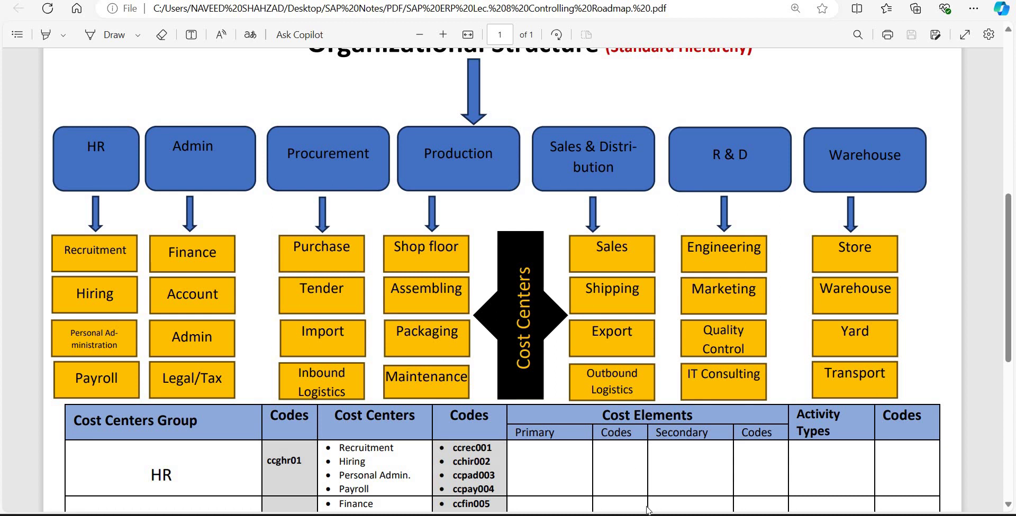
# Switch back to the SAP session showing the cost elements and open the G/L Account Line Item Browser (FAGLL03H) there
pyautogui.moveTo(608, 514)
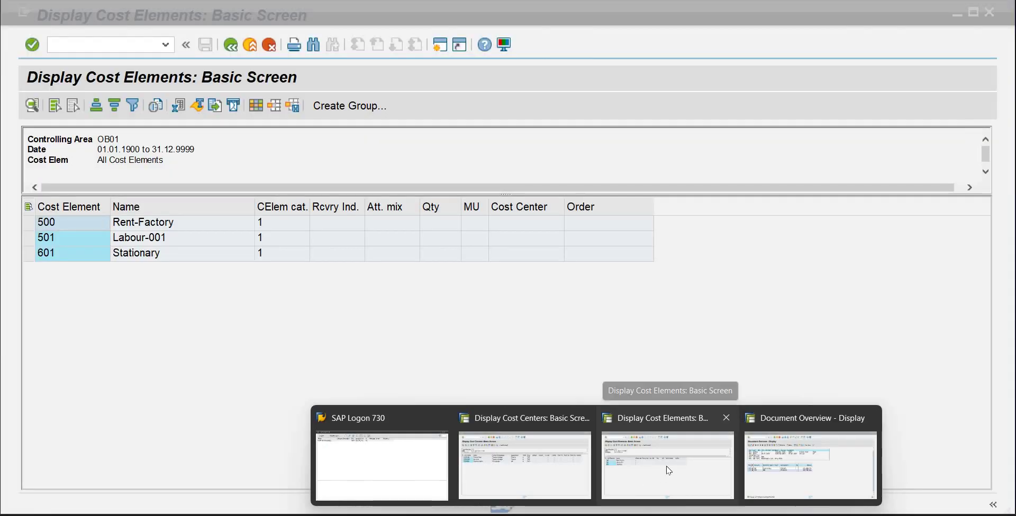
pyautogui.click(667, 468)
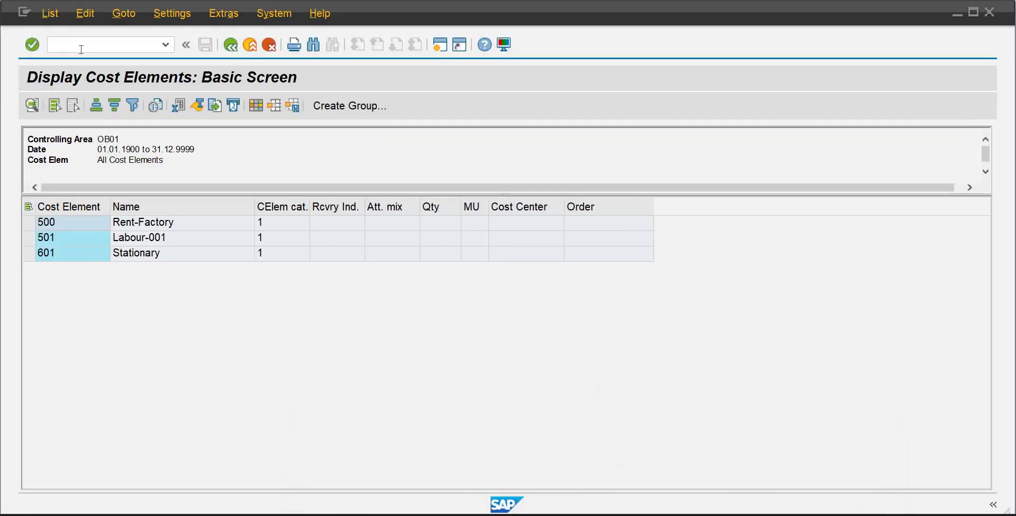
pyautogui.write('/n')
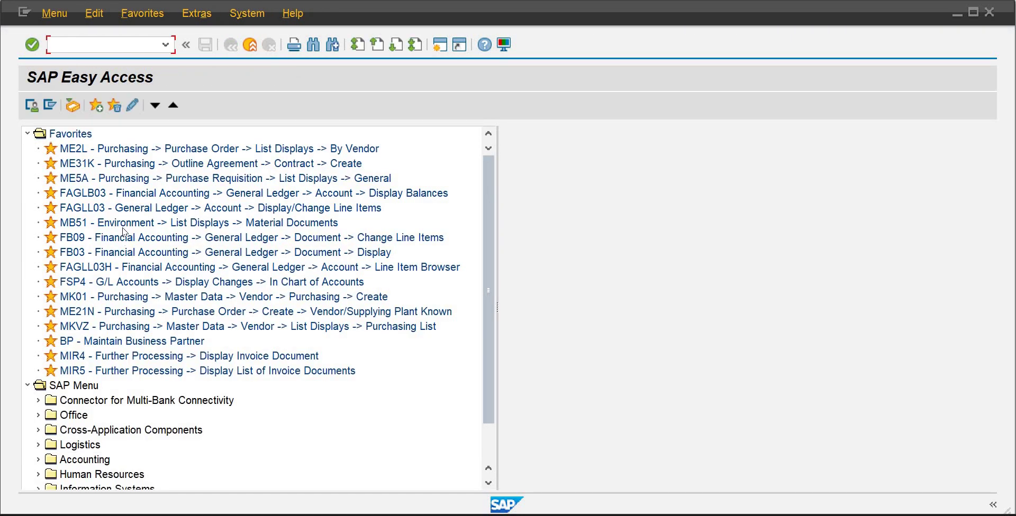
pyautogui.doubleClick(103, 267)
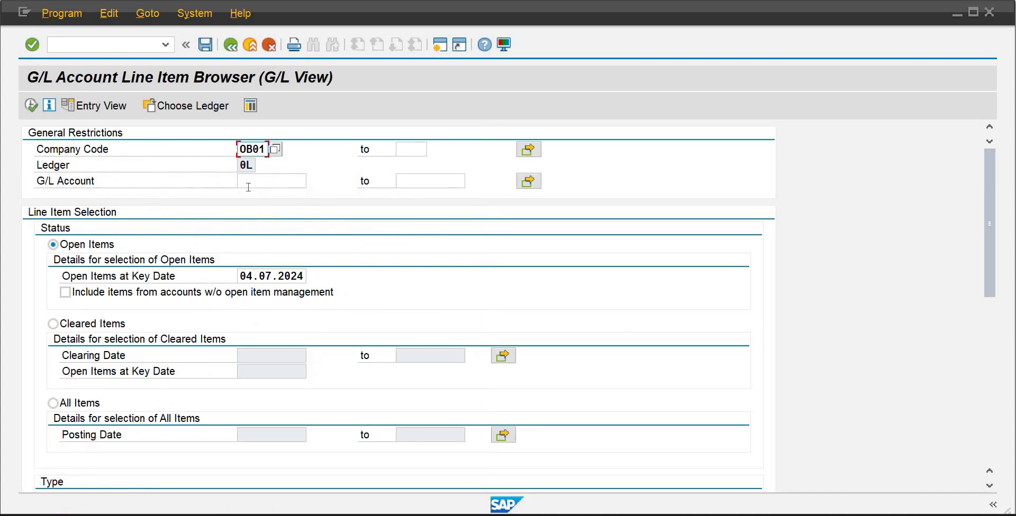
# Try to list the open line items of G/L account 100 for company code OB01 at key date 04.07.2024
pyautogui.click(248, 186)
pyautogui.write('100')
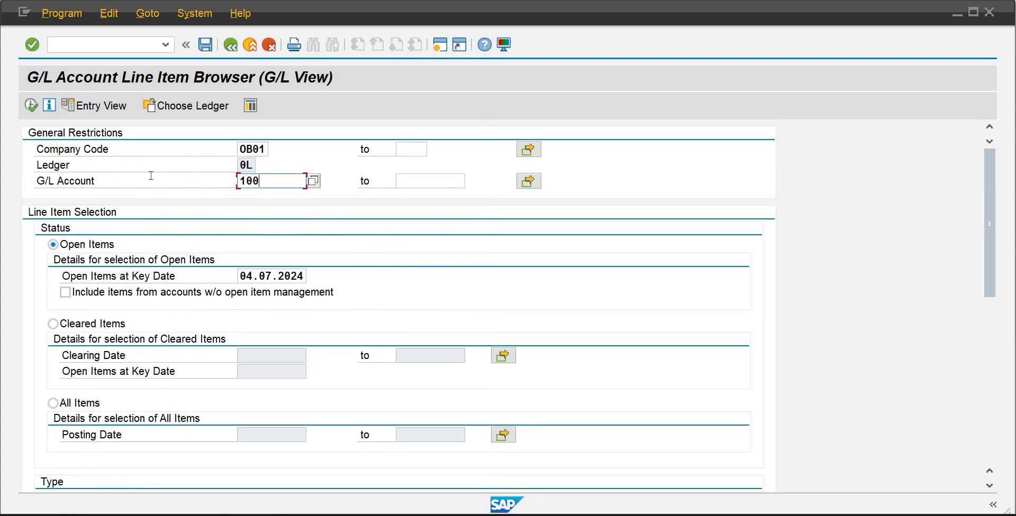
pyautogui.click(32, 108)
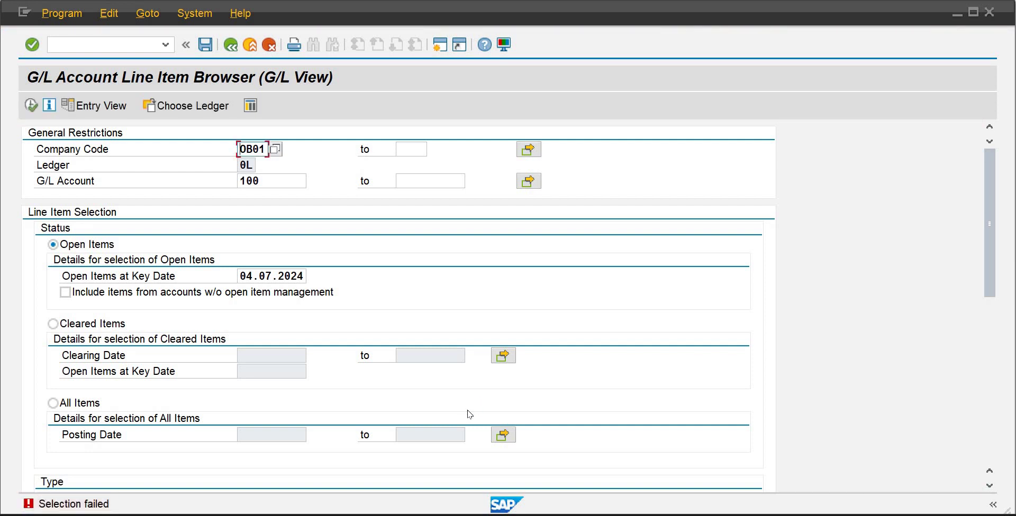
# Try to list all line items of G/L account 100 for company code OB01 with the layout !DEFAULT
pyautogui.click(52, 403)
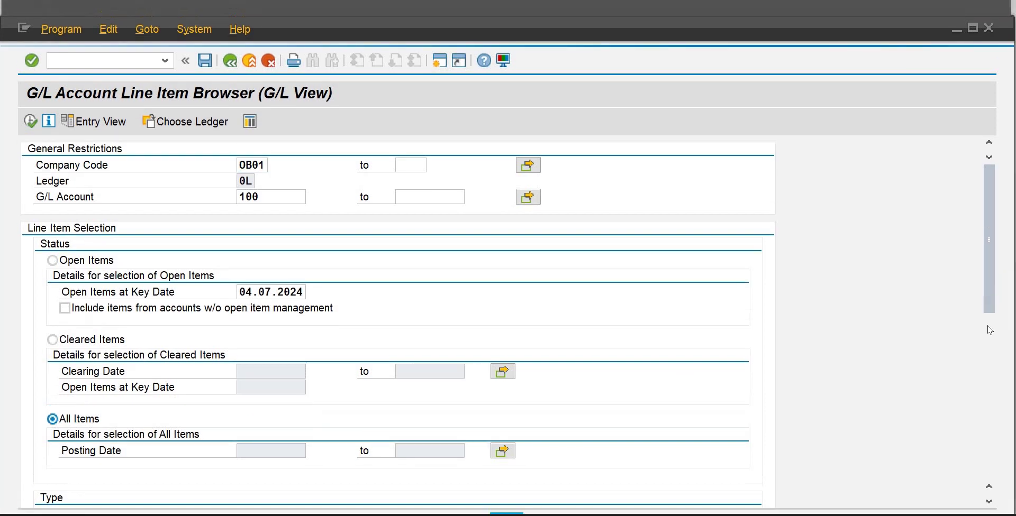
pyautogui.scroll(-4, 989, 314)
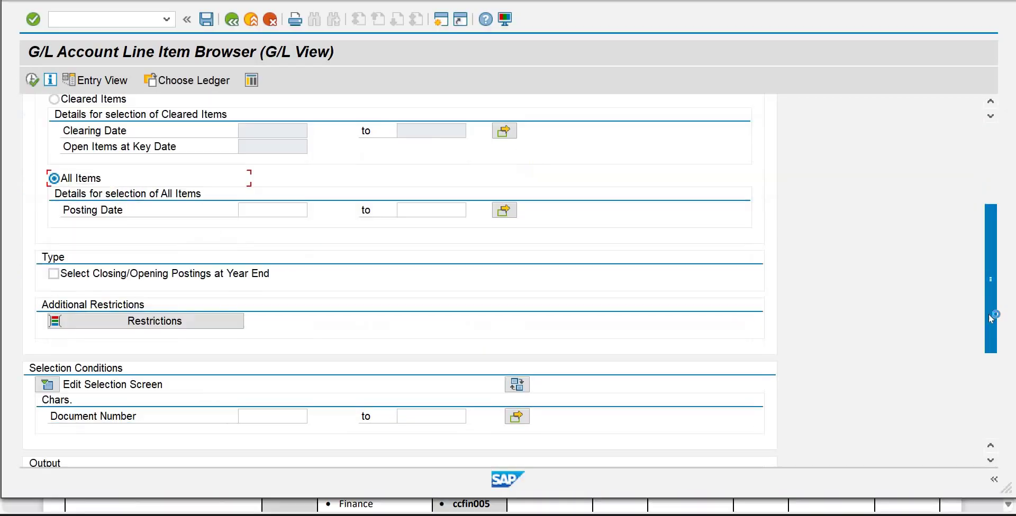
pyautogui.scroll(-3, 988, 406)
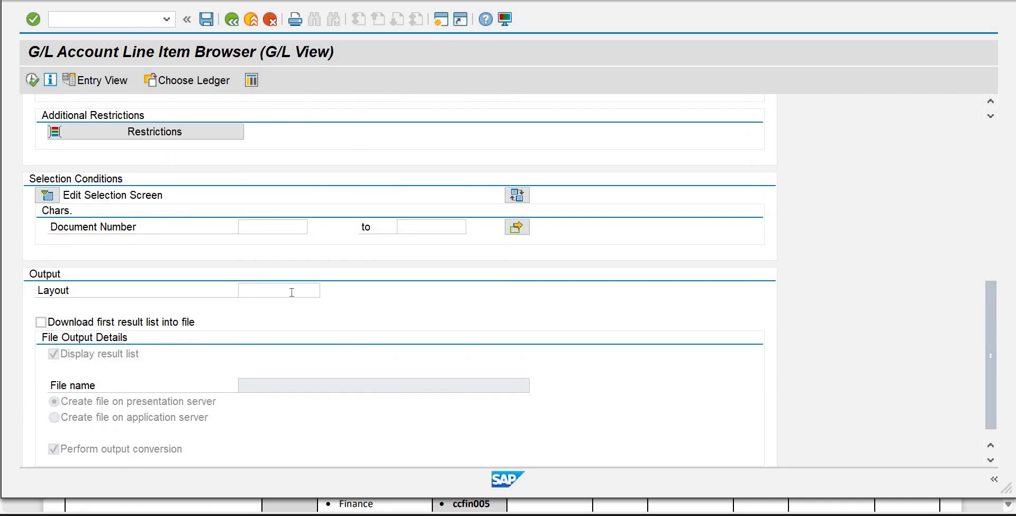
pyautogui.click(317, 290)
pyautogui.click(327, 290)
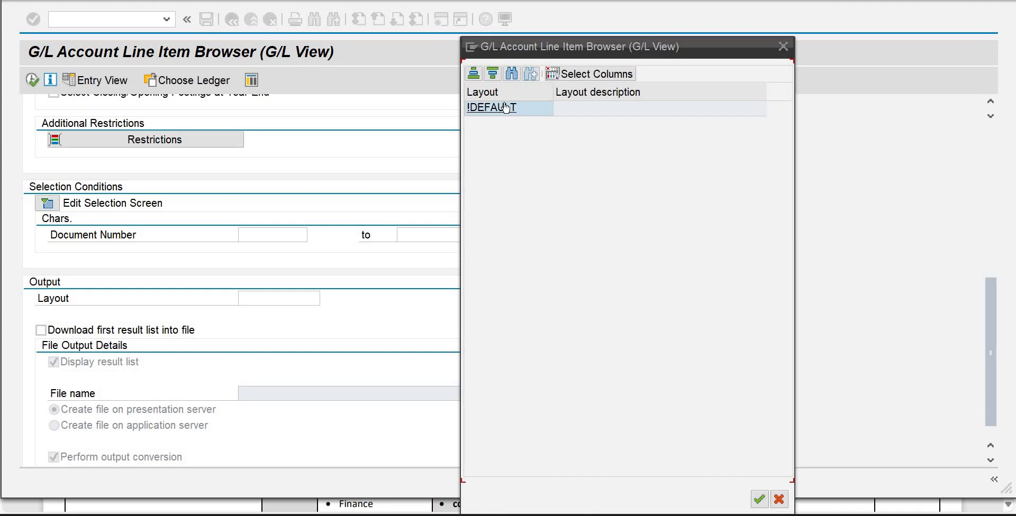
pyautogui.press('Return')
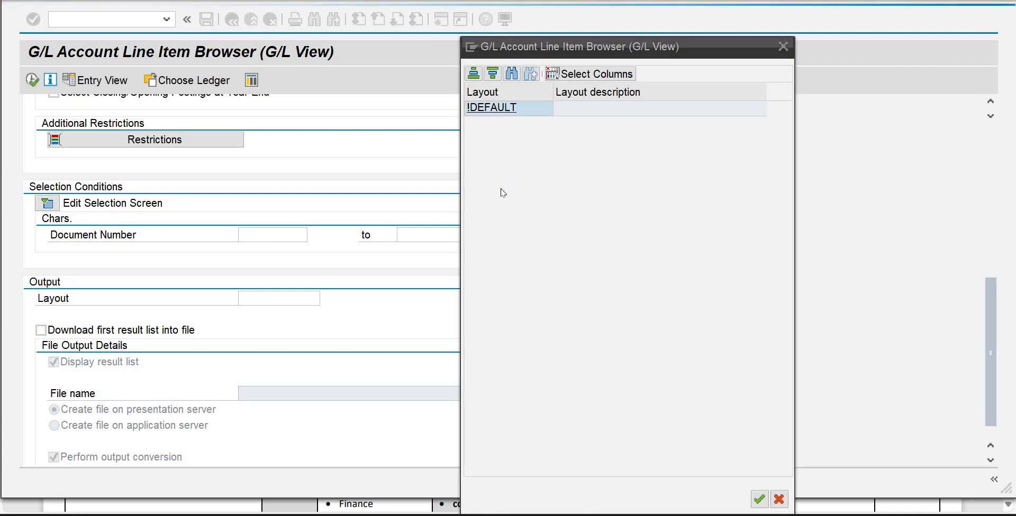
pyautogui.press('Return')
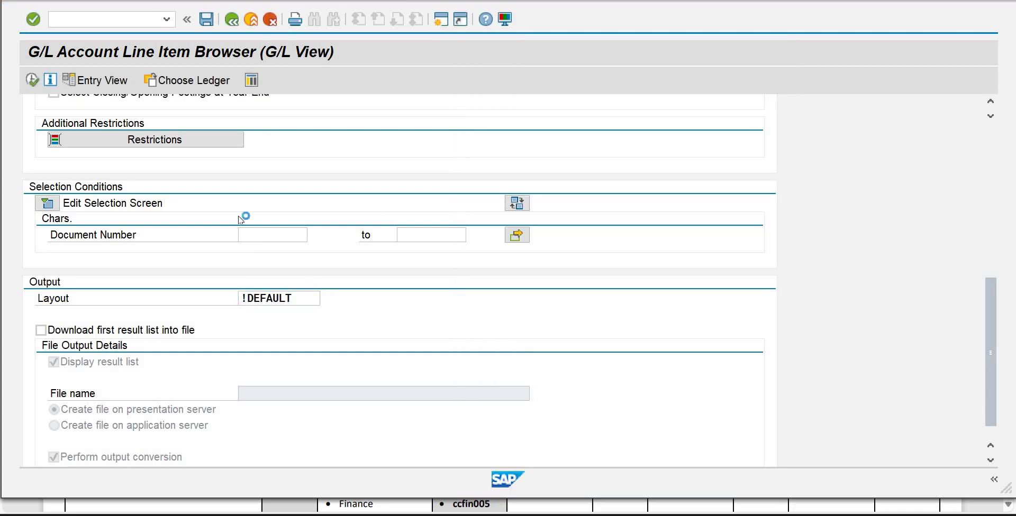
pyautogui.click(32, 81)
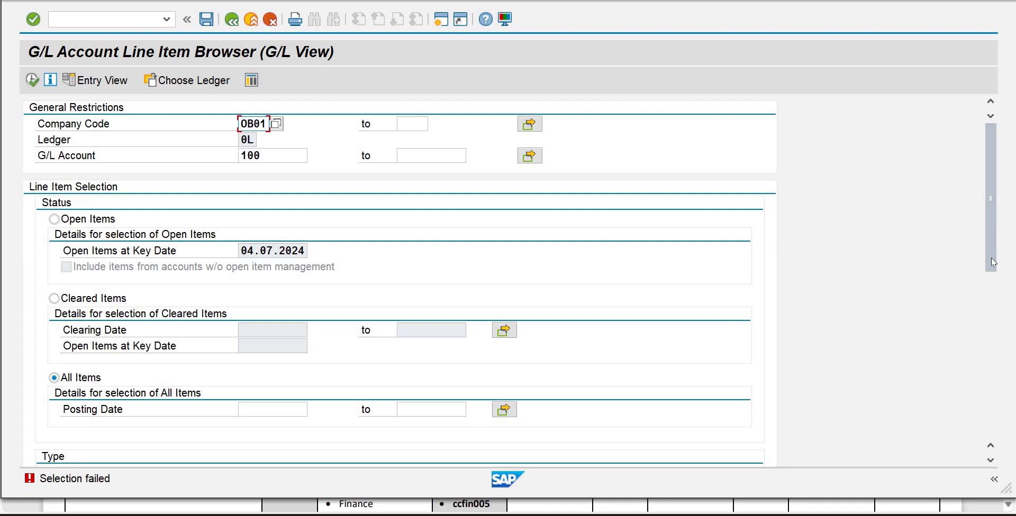
# Turn on the download of the first result list into a file in the output options
pyautogui.moveTo(992, 263); pyautogui.dragTo(874, 419)
pyautogui.click(42, 307)
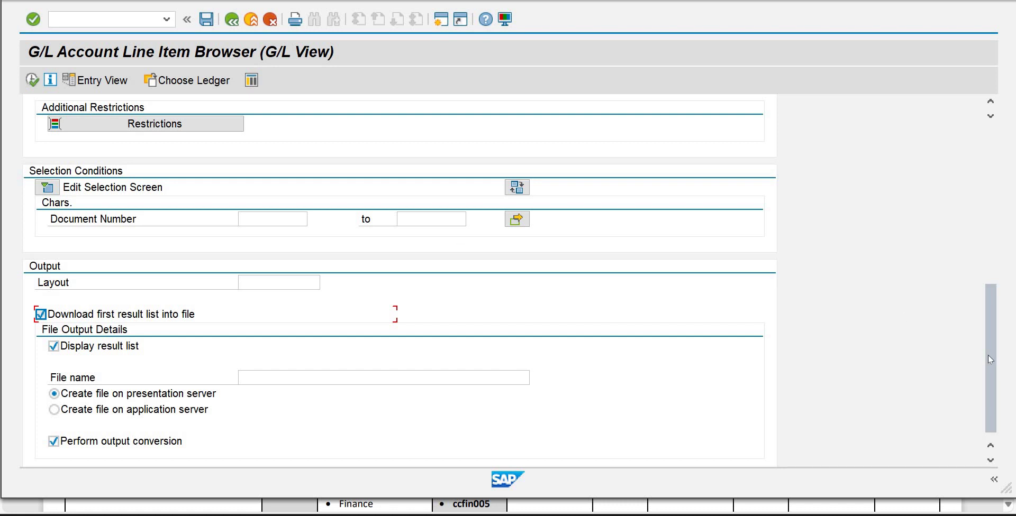
pyautogui.moveTo(989, 355); pyautogui.dragTo(974, 296)
pyautogui.moveTo(992, 327); pyautogui.dragTo(982, 174)
pyautogui.click(988, 161)
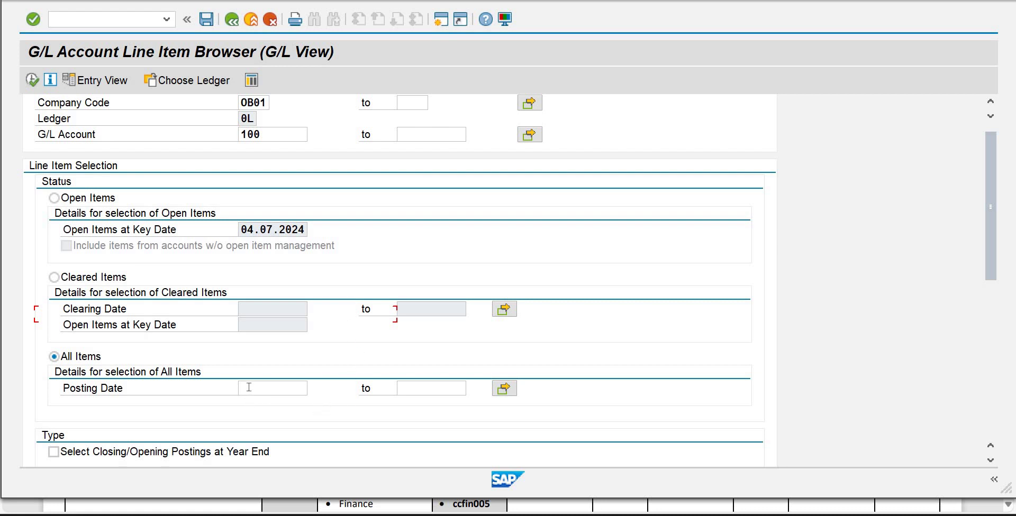
# Try to list all items of G/L account 100 with the posting date 04.07.2024
pyautogui.click(258, 387)
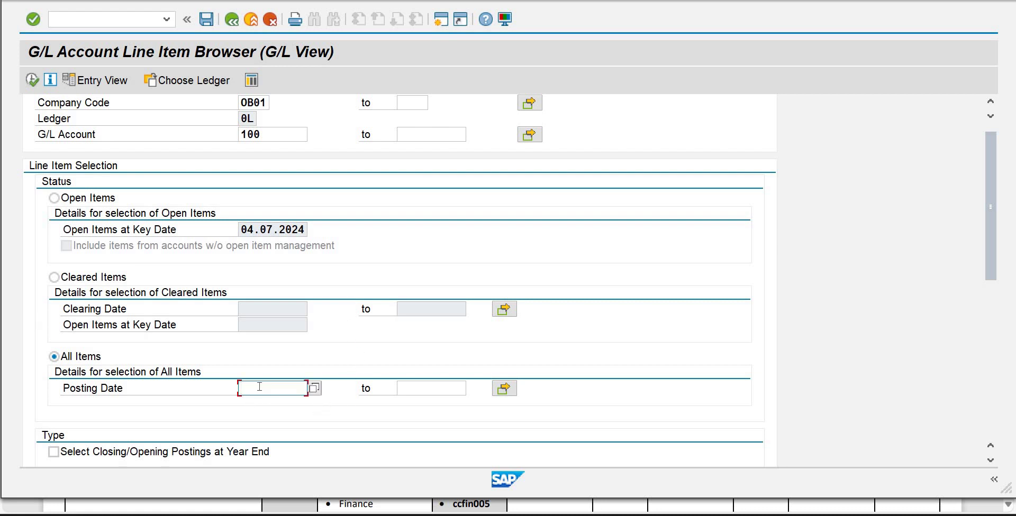
pyautogui.write('0')
pyautogui.press('BackSpace')
pyautogui.write('07')
pyautogui.press('BackSpace')
pyautogui.write('3')
pyautogui.press('BackSpace')
pyautogui.write('4.07.2024')
pyautogui.press('Return')
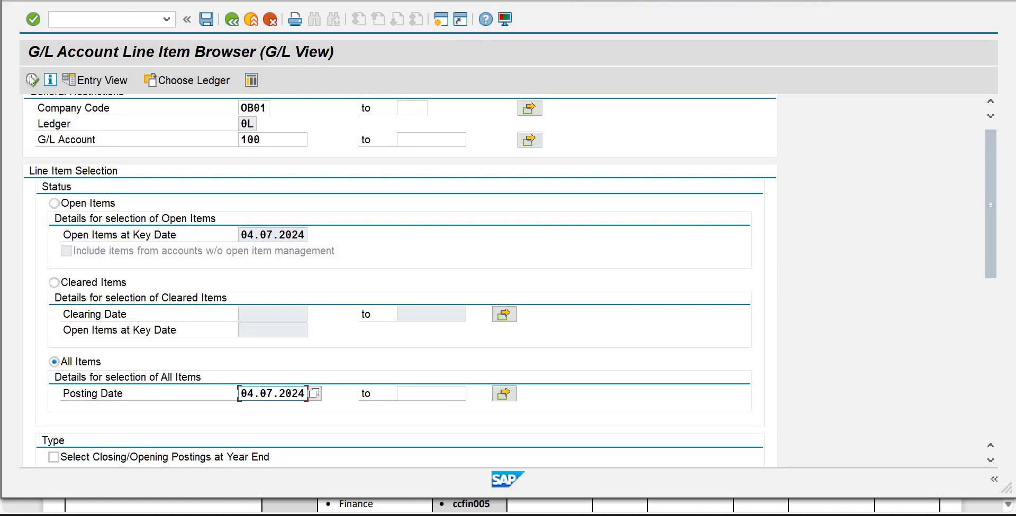
pyautogui.click(31, 80)
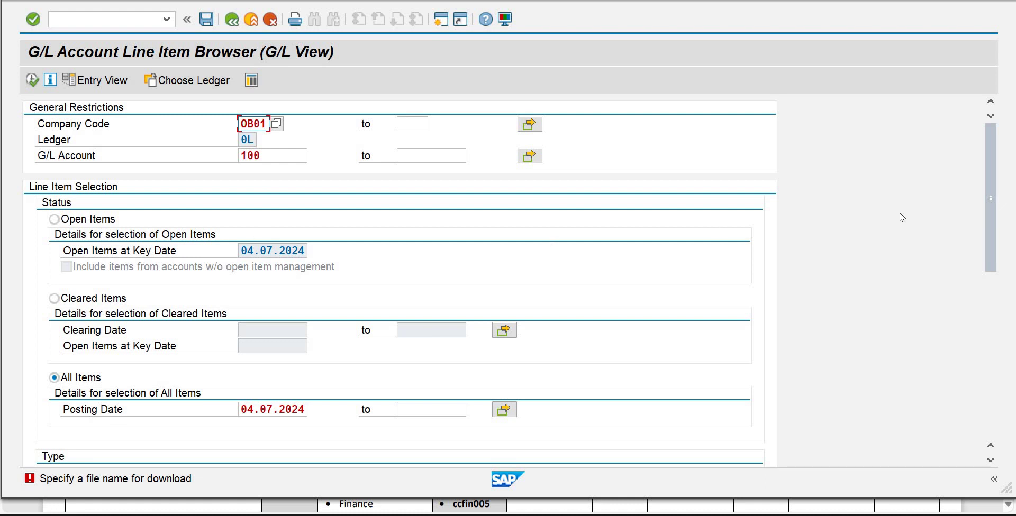
# Leave the G/L Account Line Item Browser and return to SAP Easy Access with /n
pyautogui.moveTo(994, 231); pyautogui.dragTo(990, 180)
pyautogui.click(151, 18)
pyautogui.write('/n')
pyautogui.press('Return')
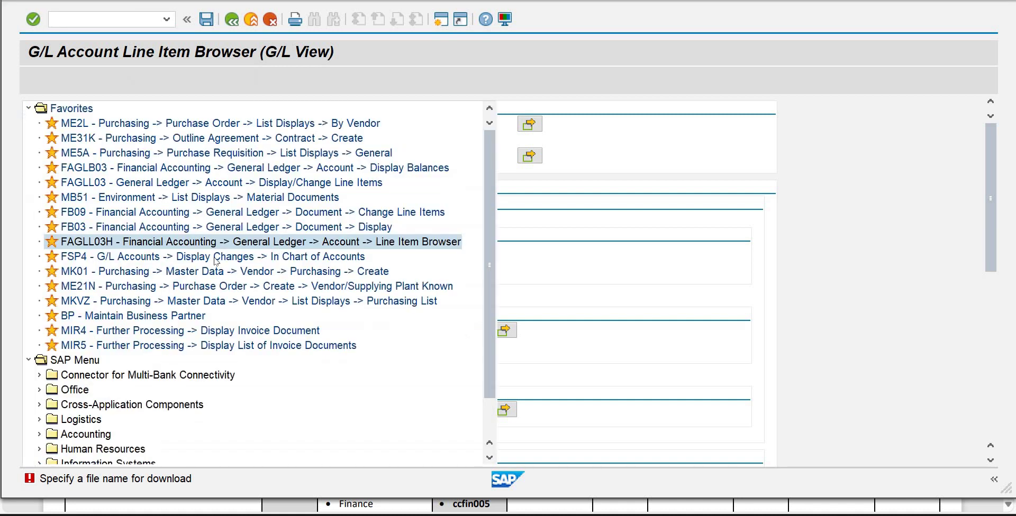
# Open the G/L Account Line Item Display (FAGLL03) from the favorites and list the open items of account 501 for company code OB01
pyautogui.click(105, 183)
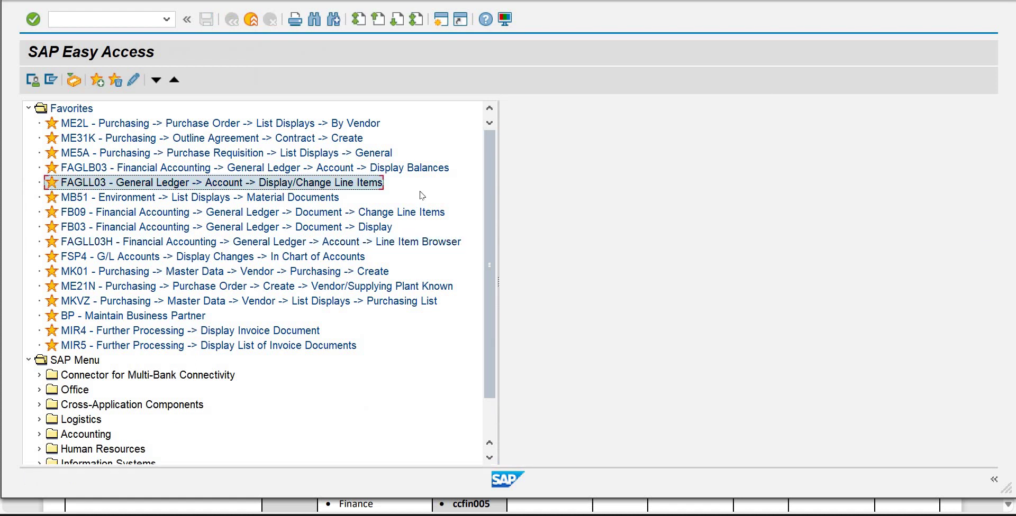
pyautogui.doubleClick(188, 184)
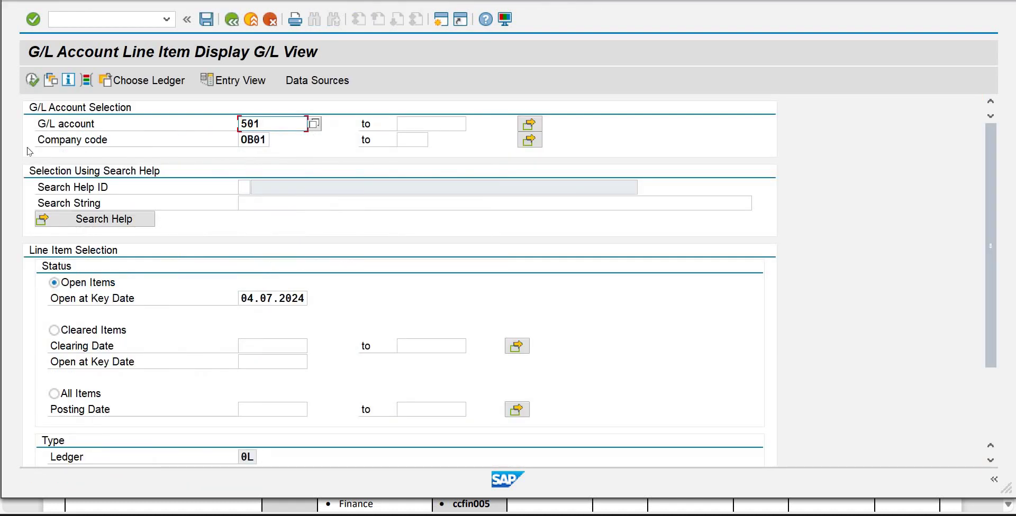
pyautogui.click(32, 80)
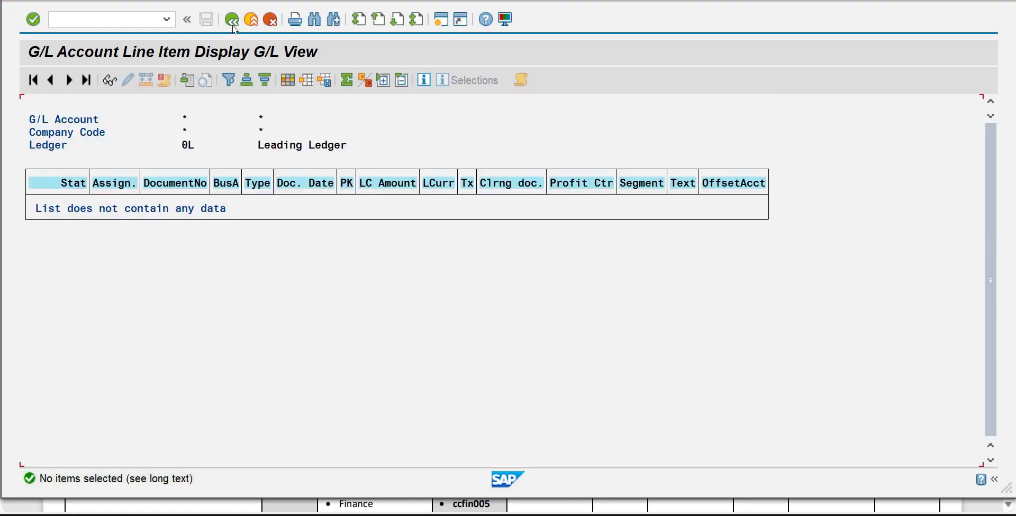
pyautogui.click(232, 22)
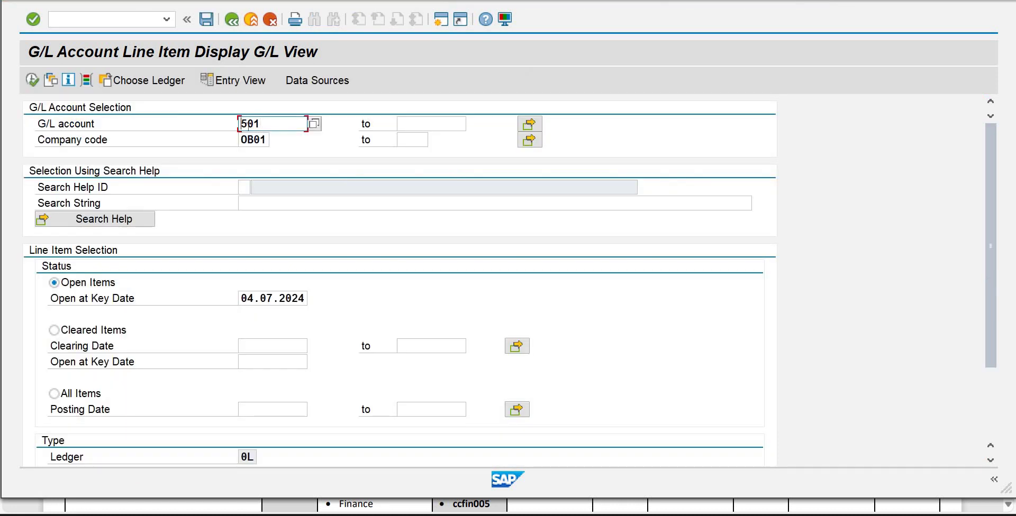
# Set the G/L account in the line item selection to 100 for company code OB01
pyautogui.moveTo(241, 124); pyautogui.dragTo(267, 132)
pyautogui.write('1')
pyautogui.click(266, 138)
pyautogui.click(244, 209)
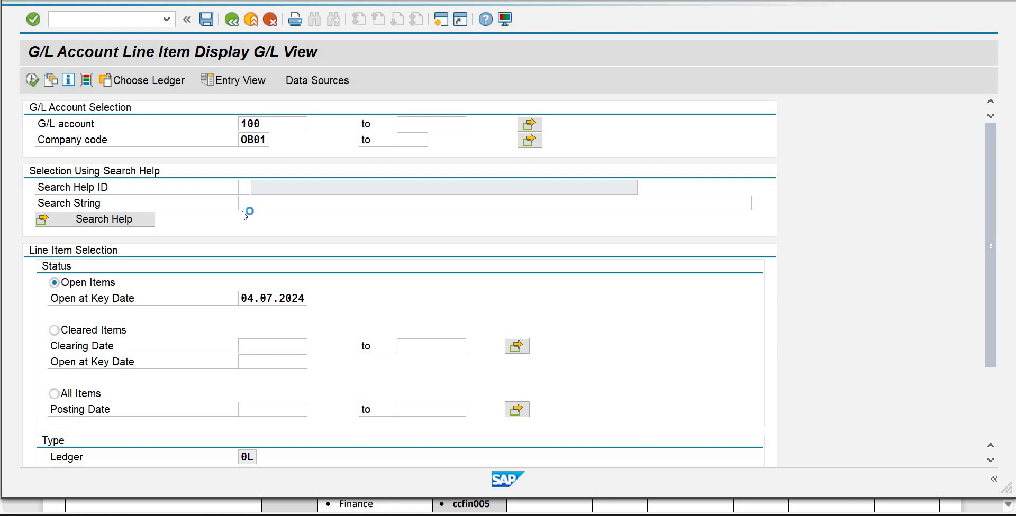